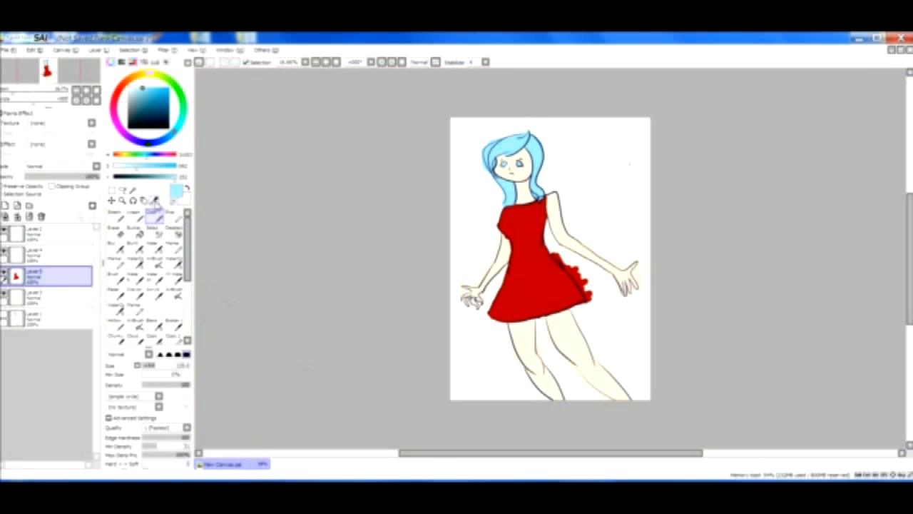
Step: Add a new layer above the dress layer and sample the dress's red
left_click(154, 201)
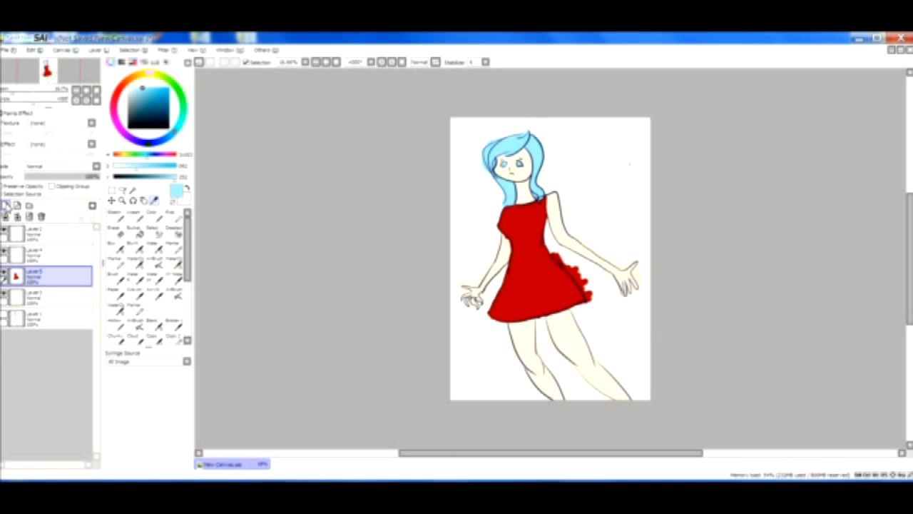
left_click(5, 204)
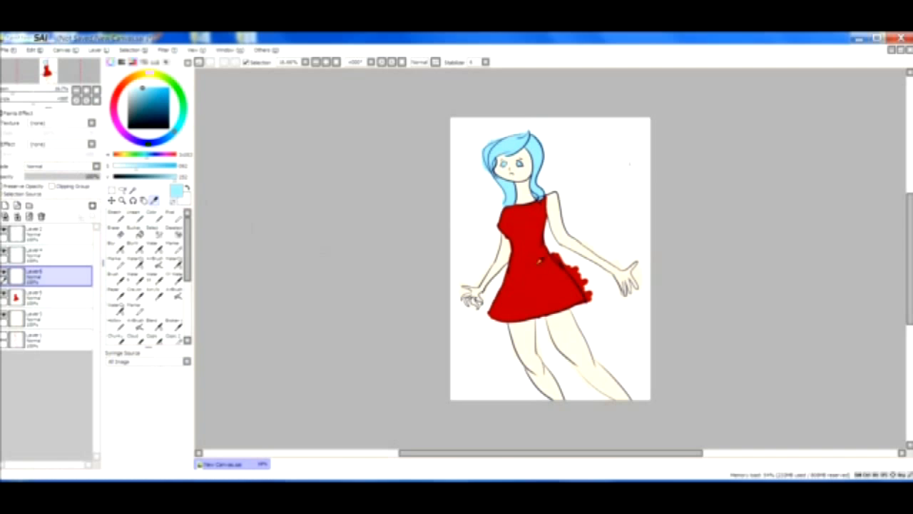
left_click(532, 267)
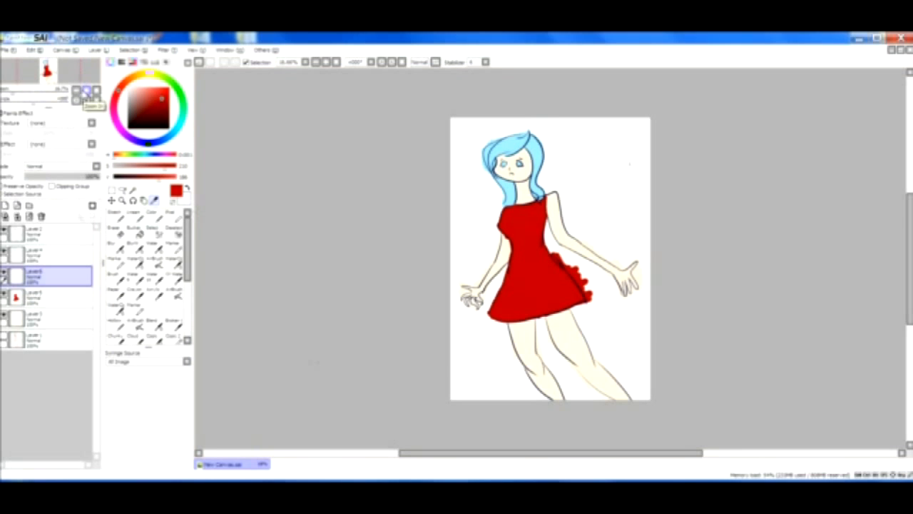
Step: Shift the sampled red slightly toward crimson and darken it to make a shadow colour for the dress
left_click(87, 92)
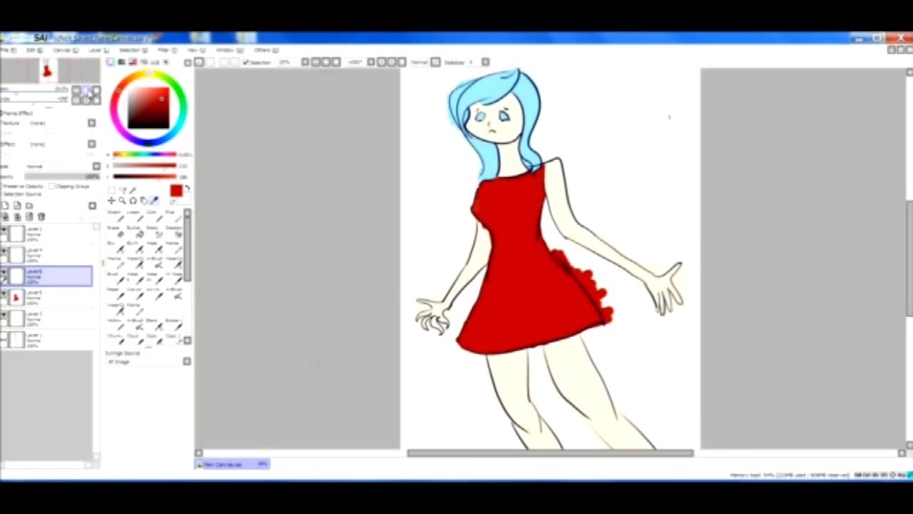
left_click(86, 92)
left_click(87, 92)
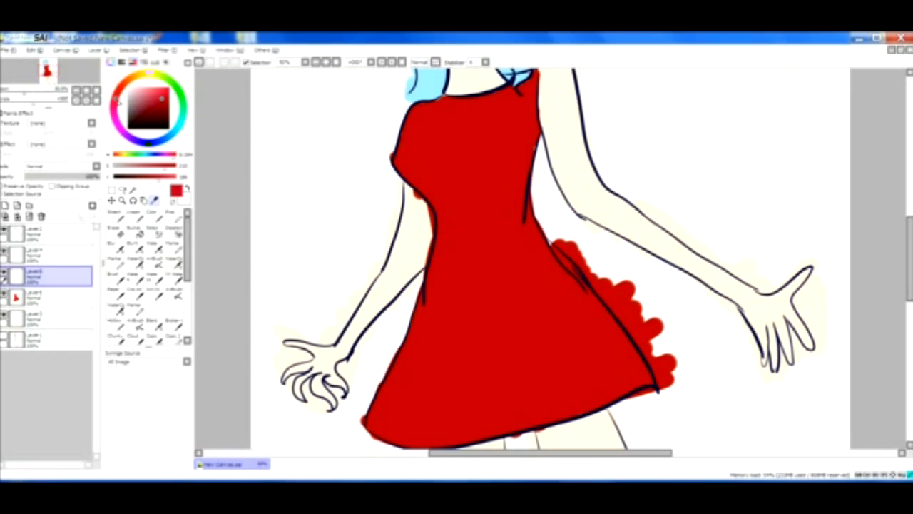
left_click(114, 105)
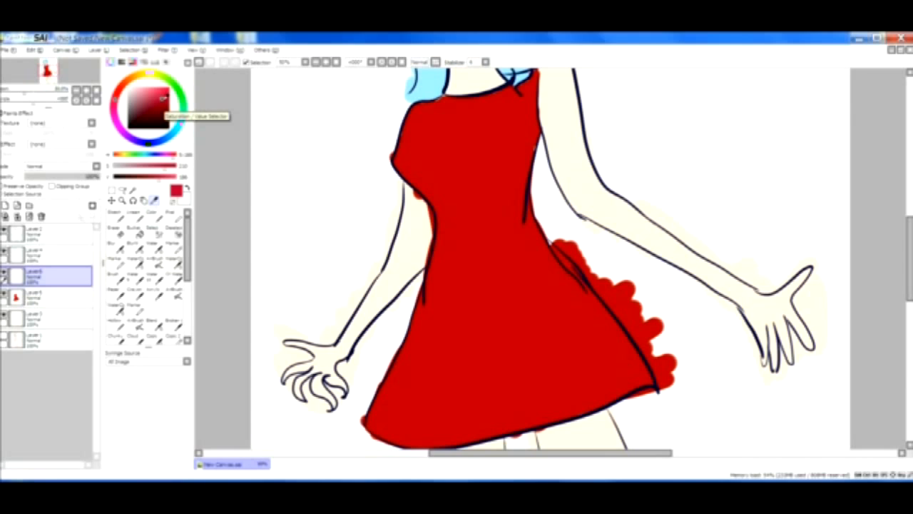
left_click_drag(163, 98, 166, 105)
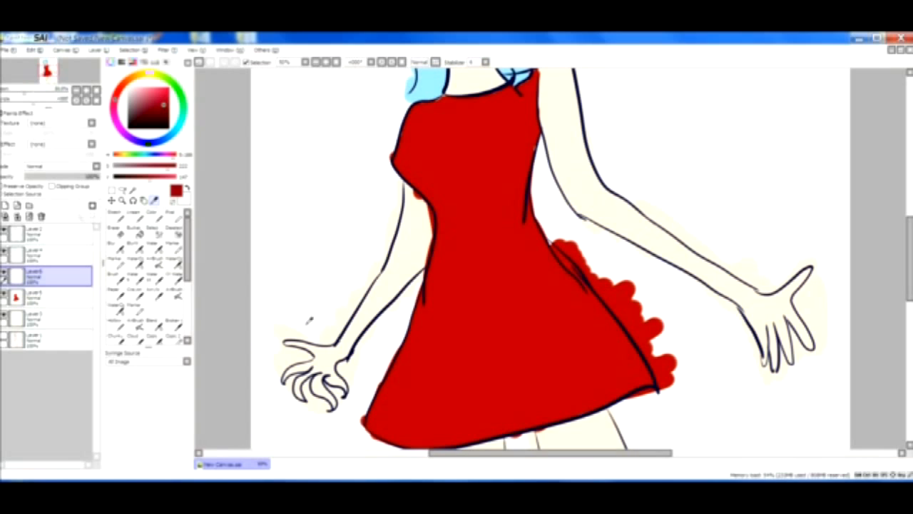
Step: Clip the new layer to the dress layer and brush a dark red shadow from under the bust to the waist
left_click(154, 214)
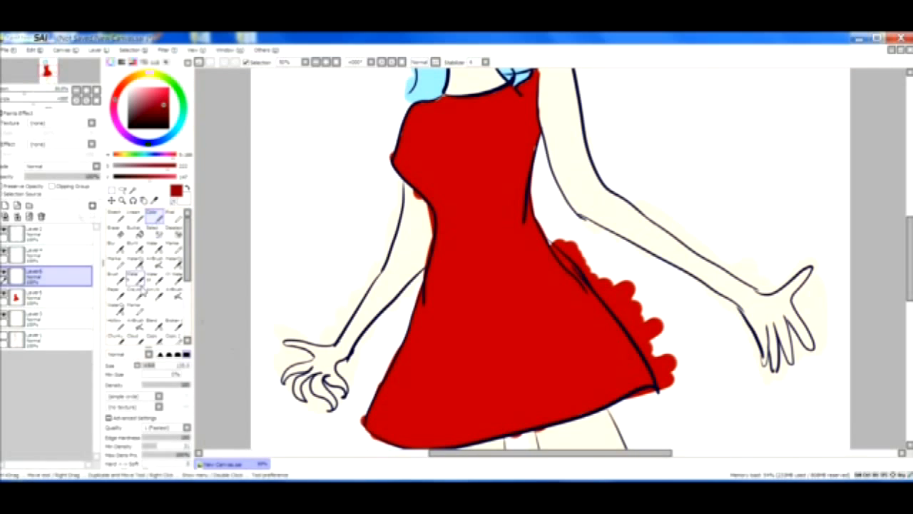
left_click(52, 185)
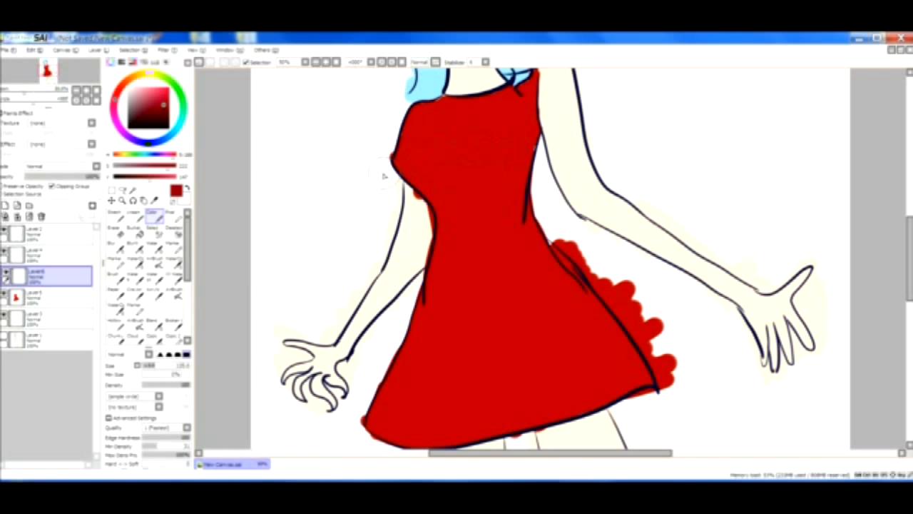
mouse_move(410, 178)
left_mouse_down()
mouse_move(491, 184)
mouse_move(557, 165)
mouse_move(479, 180)
mouse_move(425, 175)
mouse_move(521, 166)
left_mouse_up()
left_click_drag(394, 182, 546, 174)
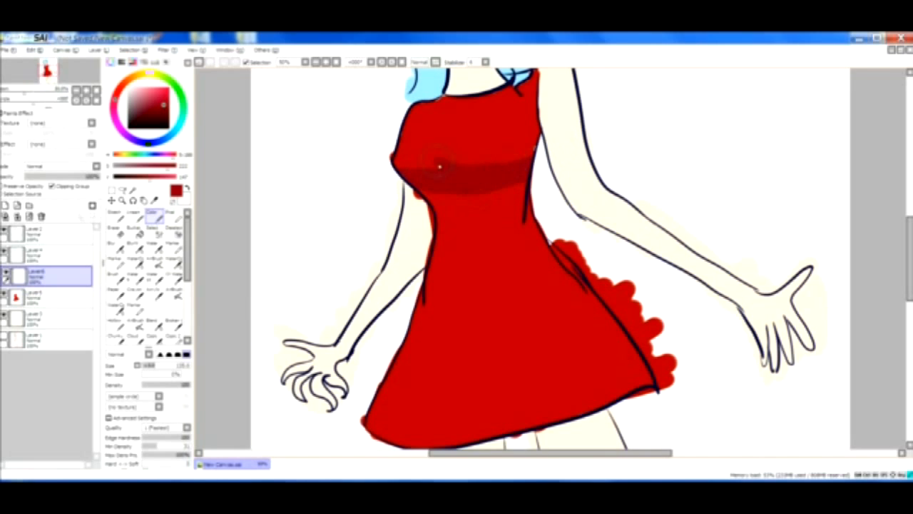
mouse_move(474, 171)
left_mouse_down()
mouse_move(395, 177)
mouse_move(462, 171)
left_mouse_up()
mouse_move(473, 189)
left_mouse_down()
mouse_move(398, 189)
mouse_move(540, 187)
mouse_move(399, 205)
mouse_move(495, 197)
mouse_move(389, 226)
left_mouse_up()
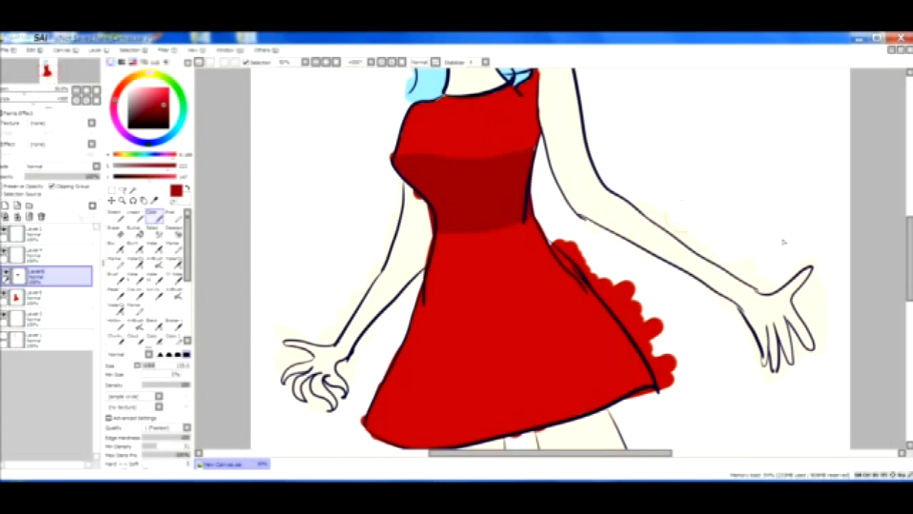
Step: Paint the dark red shadow down the left side of the skirt, from the waist to the hem
left_click_drag(910, 244, 909, 268)
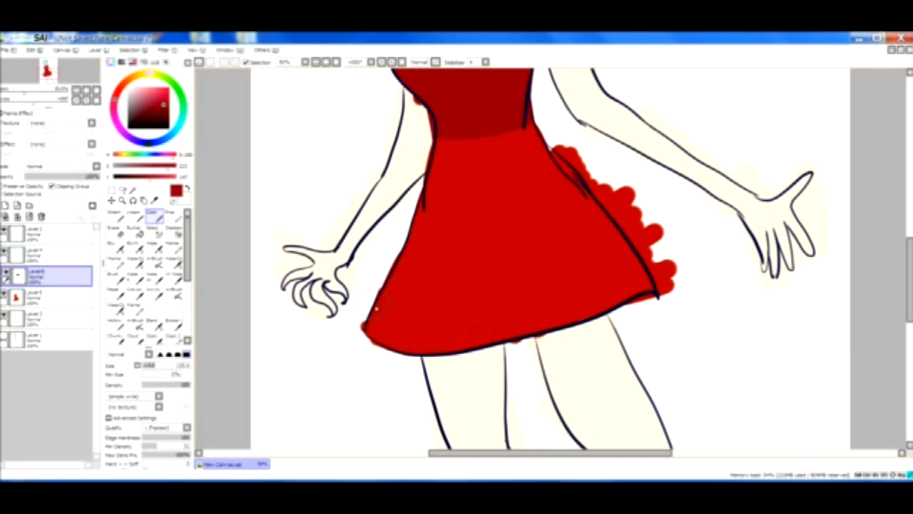
mouse_move(372, 332)
left_mouse_down()
mouse_move(394, 278)
mouse_move(382, 334)
mouse_move(368, 344)
mouse_move(401, 259)
mouse_move(387, 337)
left_mouse_up()
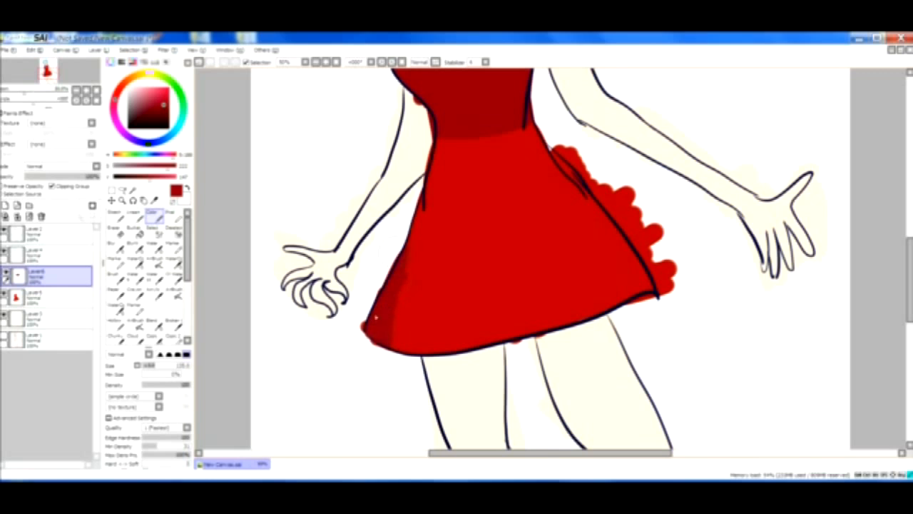
mouse_move(396, 264)
left_mouse_down()
mouse_move(406, 376)
mouse_move(395, 250)
mouse_move(417, 383)
mouse_move(409, 236)
mouse_move(408, 269)
mouse_move(449, 90)
left_mouse_up()
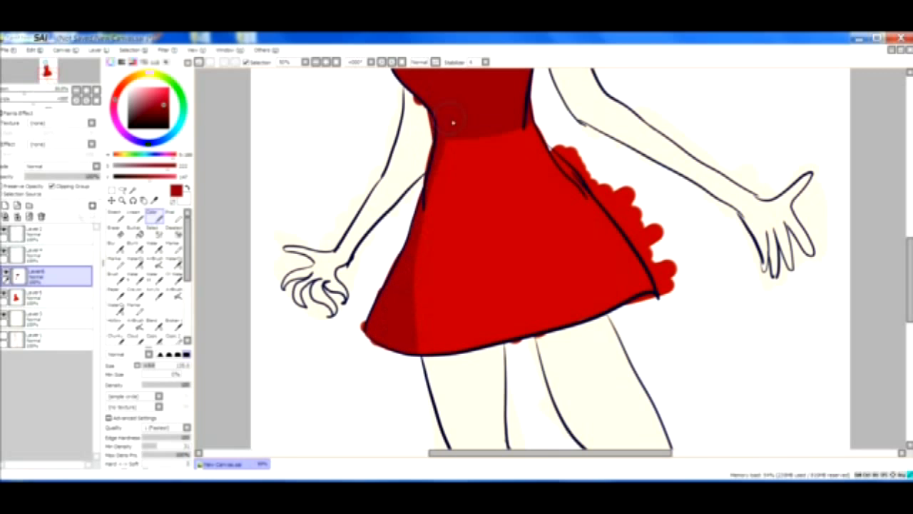
left_click_drag(440, 134, 402, 294)
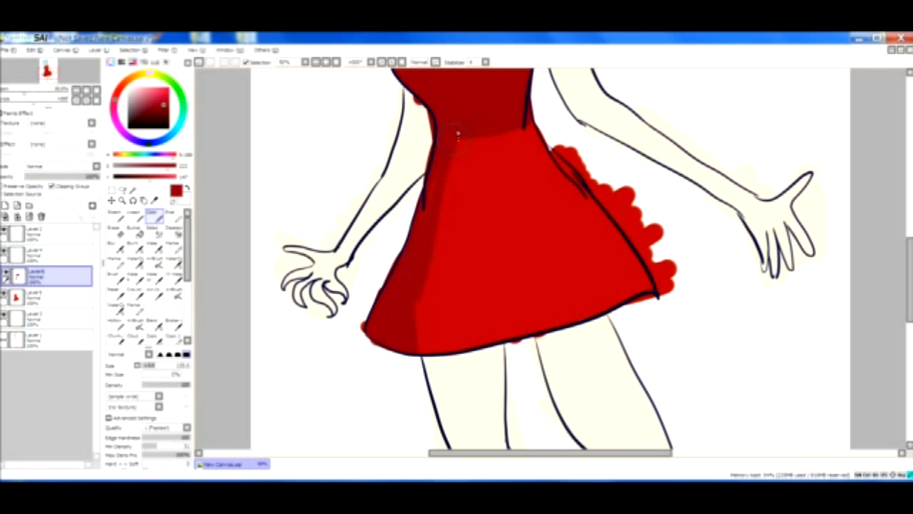
mouse_move(454, 123)
left_mouse_down()
mouse_move(408, 331)
mouse_move(429, 219)
mouse_move(428, 250)
left_mouse_up()
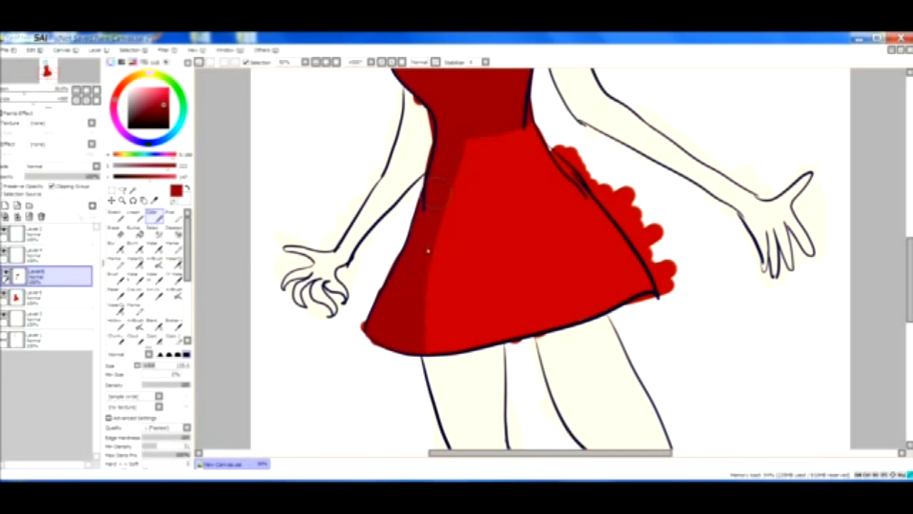
Step: Shade the right side of the skirt down to the hem and taper the lit area just below the waist
mouse_move(452, 148)
left_mouse_down()
mouse_move(473, 119)
mouse_move(511, 122)
mouse_move(514, 104)
mouse_move(547, 124)
mouse_move(550, 150)
left_mouse_up()
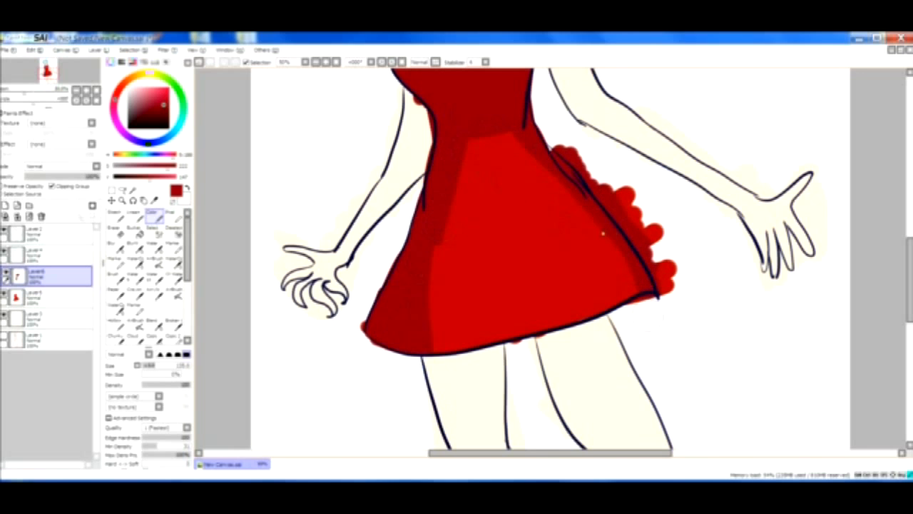
left_click_drag(603, 233, 639, 304)
left_click_drag(483, 122, 500, 140)
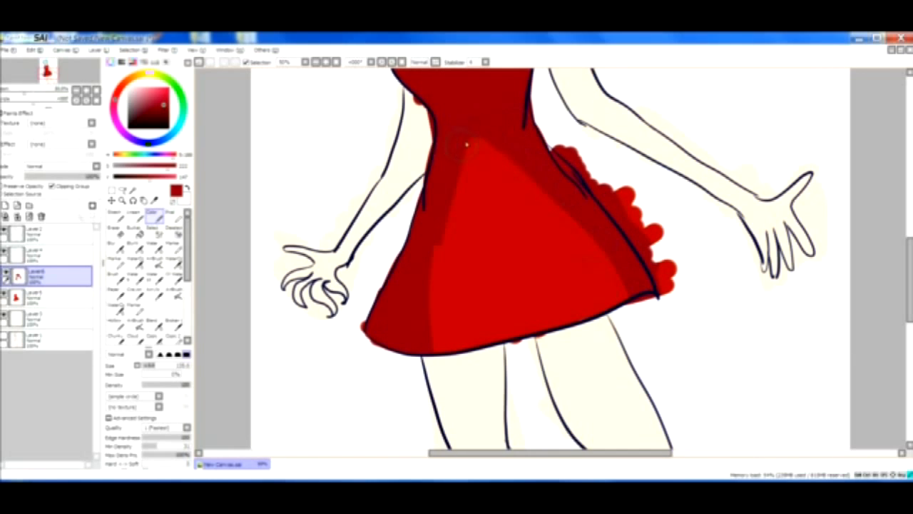
Step: Widen and even out the inner edge of the shadow along the left side of the skirt
scroll(909, 257, "up", 3)
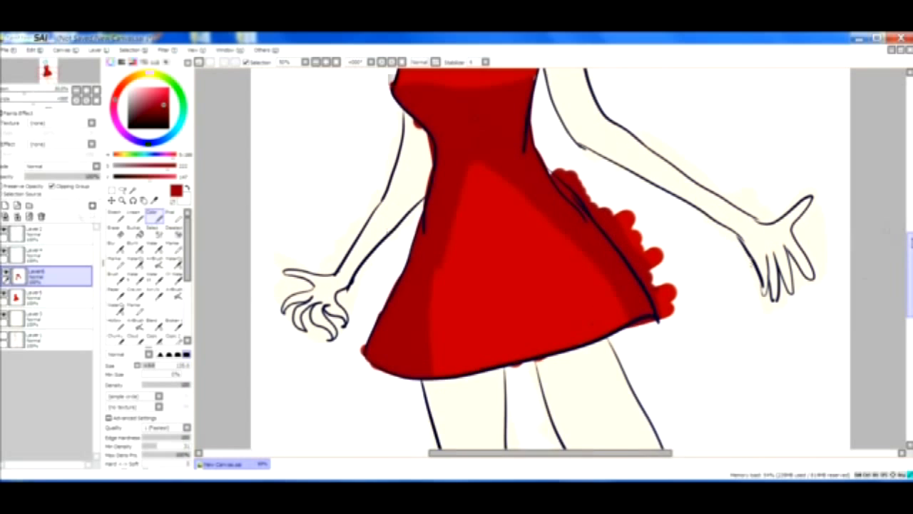
scroll(895, 214, "up", 1)
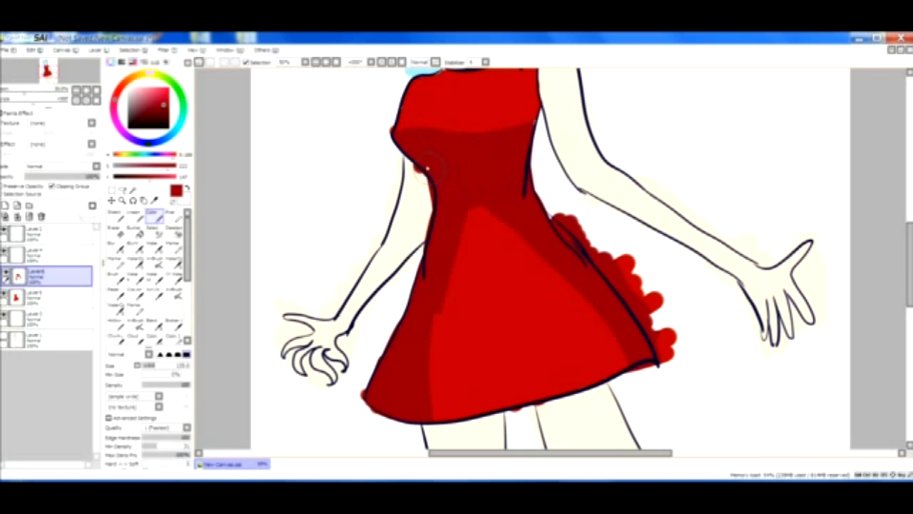
left_click_drag(458, 244, 442, 424)
left_click_drag(449, 277, 438, 424)
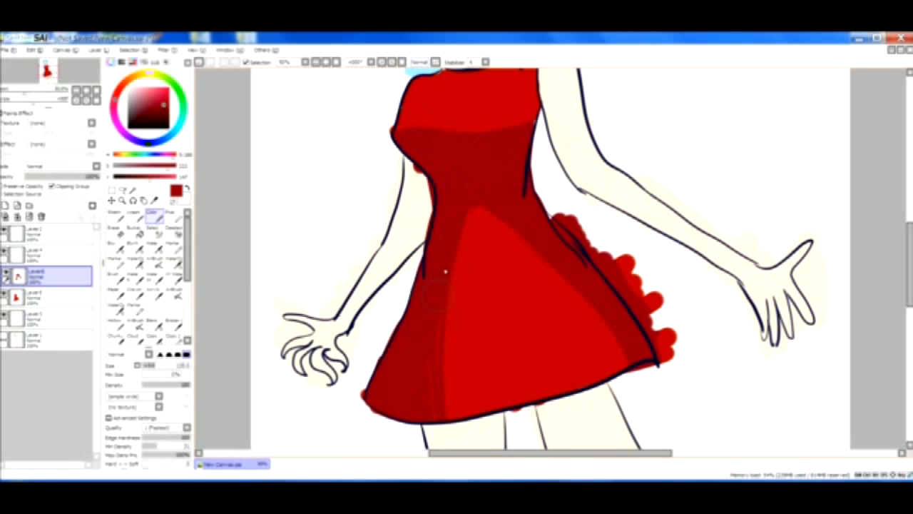
Step: Paint a second, darker red shadow along both skirt sides, under the bust and below the neckline
left_click(171, 108)
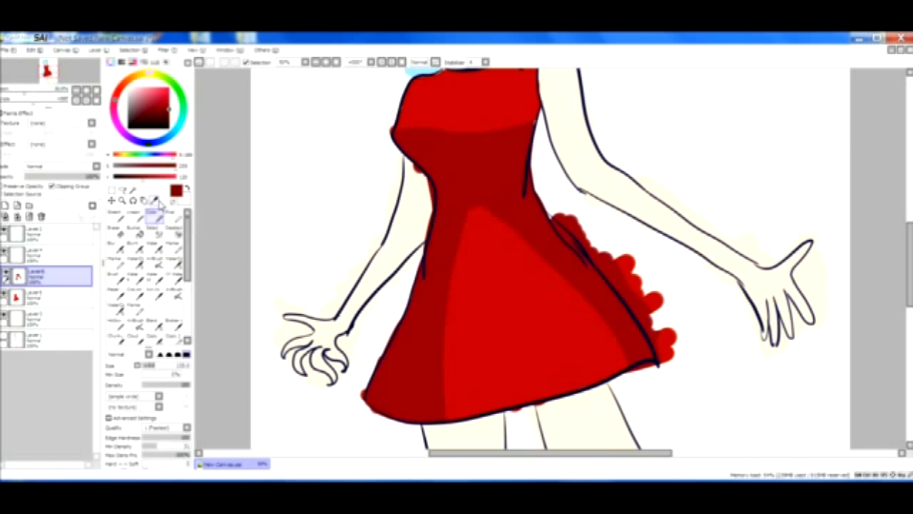
mouse_move(373, 384)
left_mouse_down()
mouse_move(367, 416)
mouse_move(370, 392)
left_mouse_up()
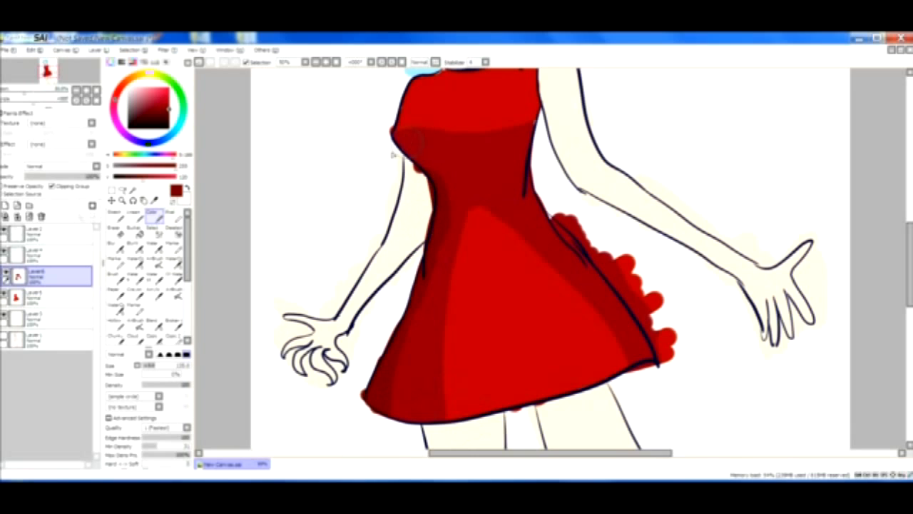
mouse_move(396, 152)
left_mouse_down()
mouse_move(483, 147)
mouse_move(461, 151)
mouse_move(449, 148)
mouse_move(518, 143)
left_mouse_up()
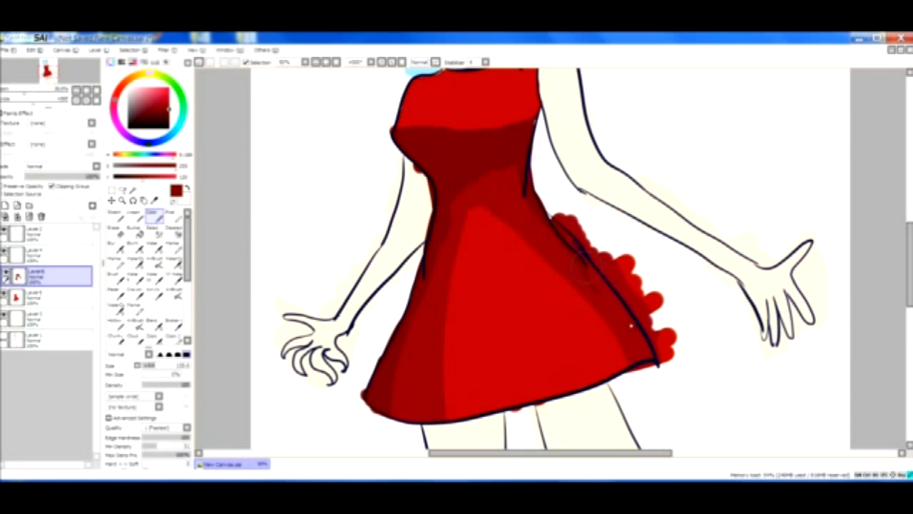
scroll(876, 240, "up", 3)
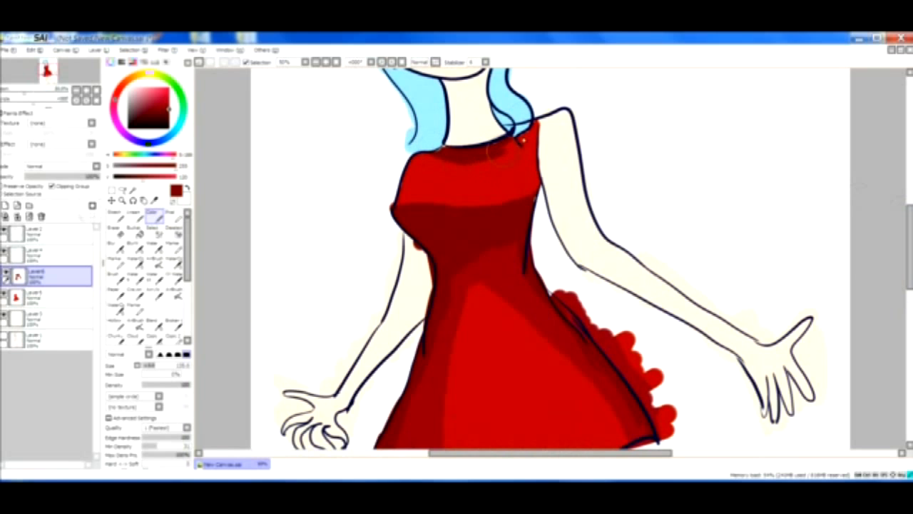
Step: Darken the shadow red further and deepen the shading under the bust and along the skirt's outer edges
left_click_drag(910, 234, 910, 246)
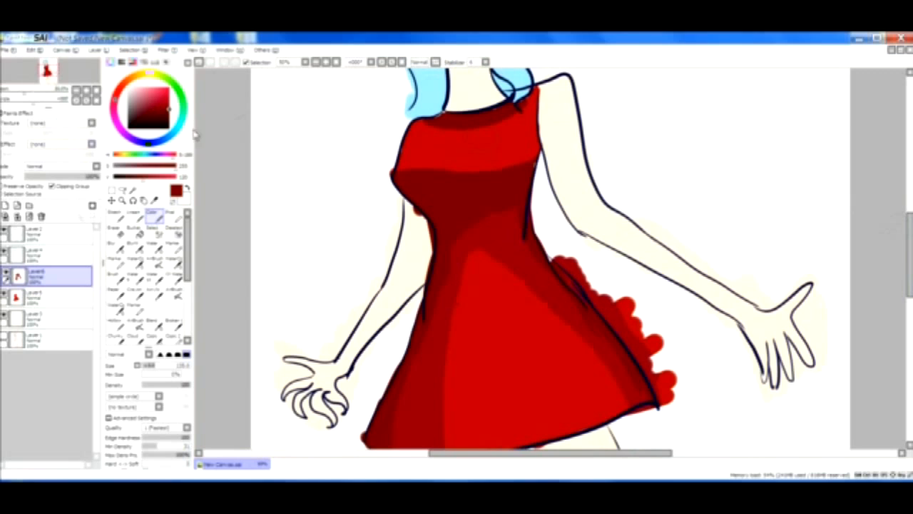
left_click_drag(168, 111, 173, 113)
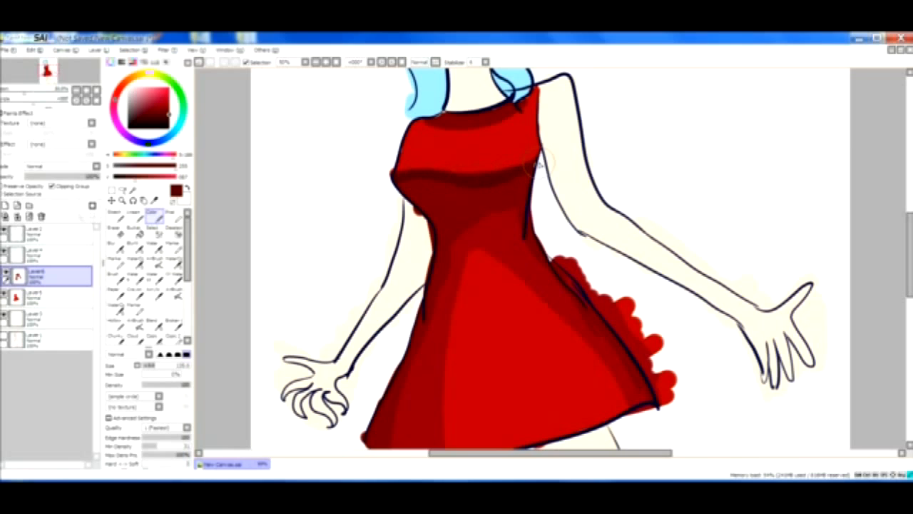
scroll(888, 232, "down", 1)
scroll(888, 232, "down", 3)
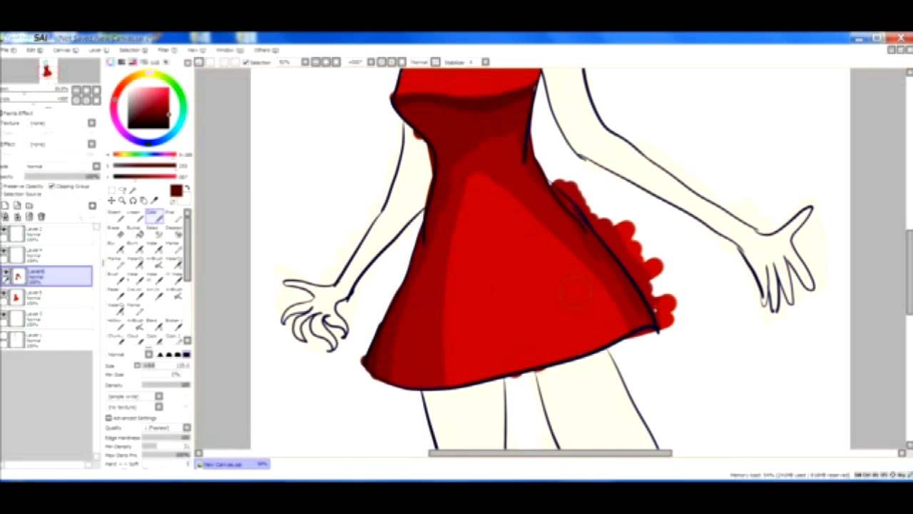
mouse_move(644, 302)
left_mouse_down()
mouse_move(653, 331)
mouse_move(632, 265)
mouse_move(645, 321)
mouse_move(657, 335)
left_mouse_up()
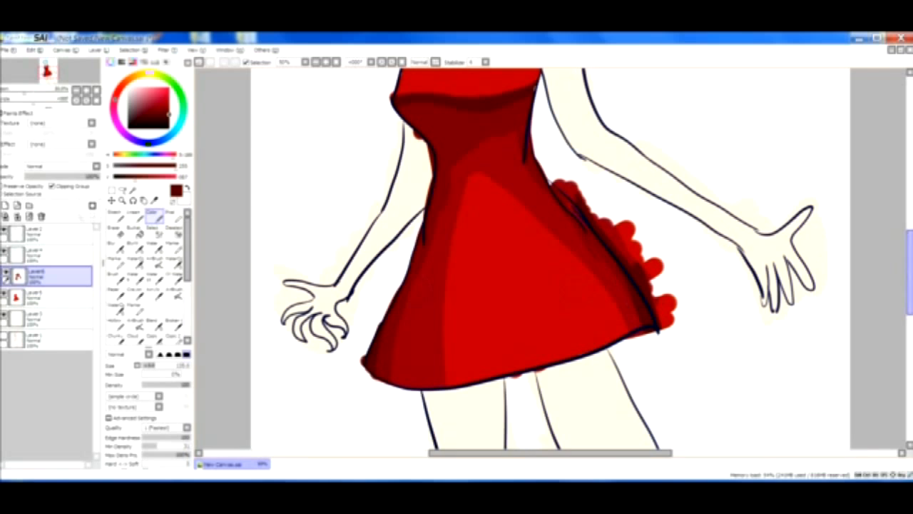
Step: Sample the bright base red from the unshaded chest area of the dress
scroll(895, 257, "up", 3)
left_click_drag(909, 255, 909, 257)
left_click(95, 91)
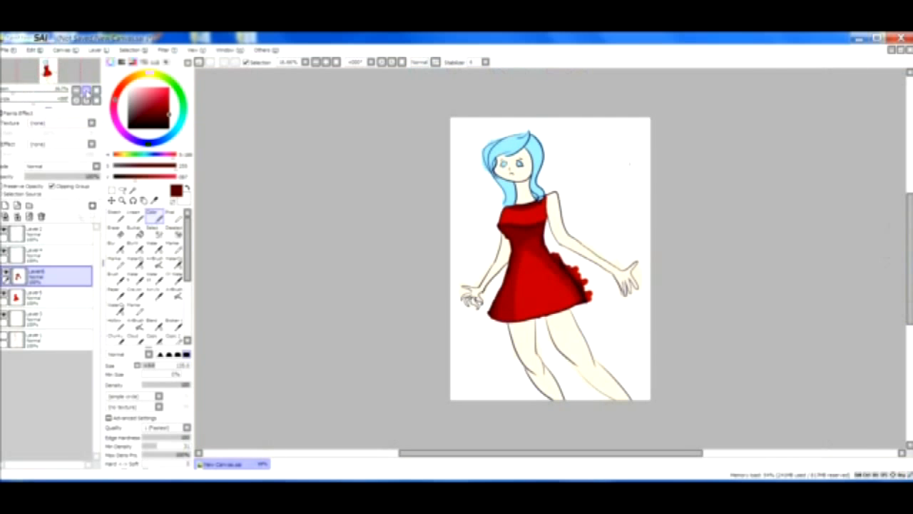
left_click(86, 91)
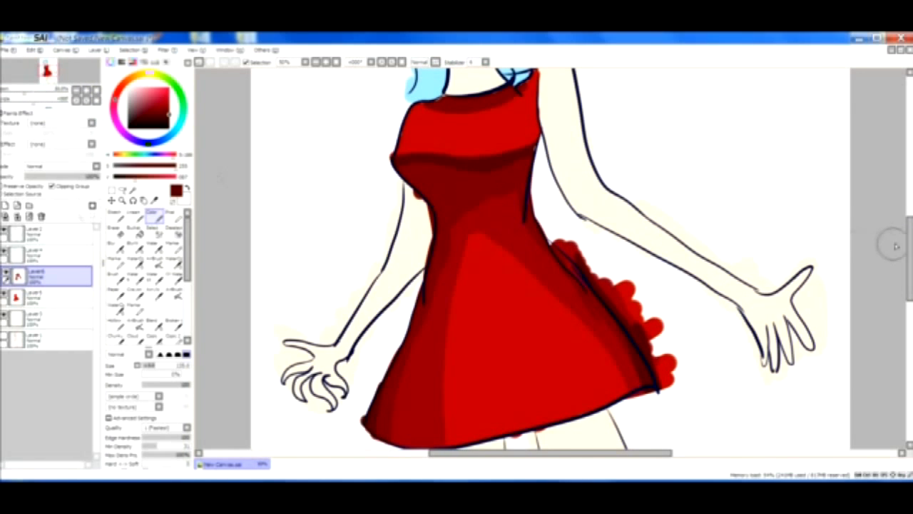
left_click_drag(910, 246, 910, 237)
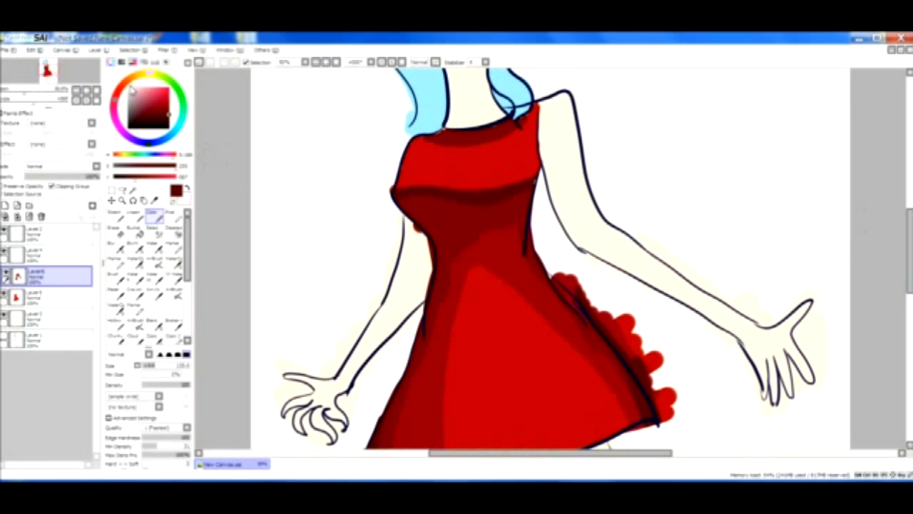
left_click(124, 87)
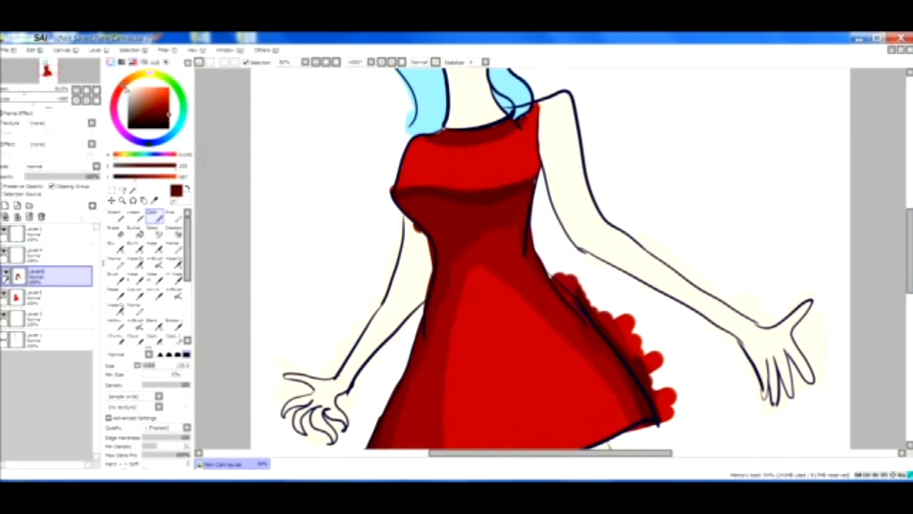
left_click(154, 200)
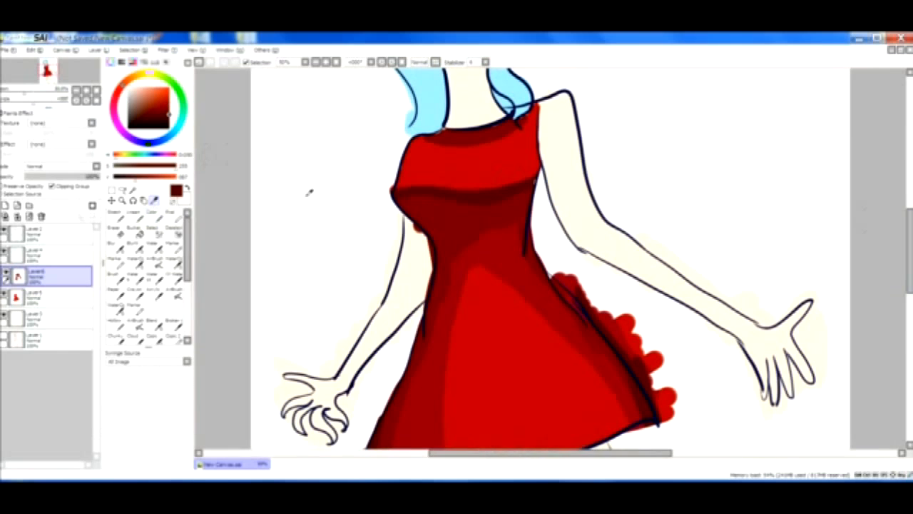
left_click(430, 152)
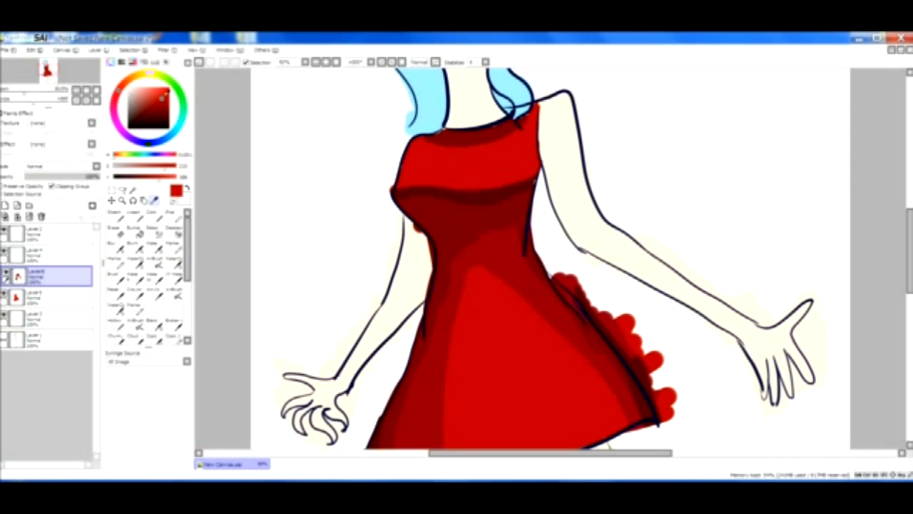
Step: Pick a lighter salmon red and paint a tapering highlight down the middle of the skirt to the hem
mouse_move(162, 96)
left_mouse_down()
mouse_move(154, 89)
mouse_move(162, 84)
left_mouse_up()
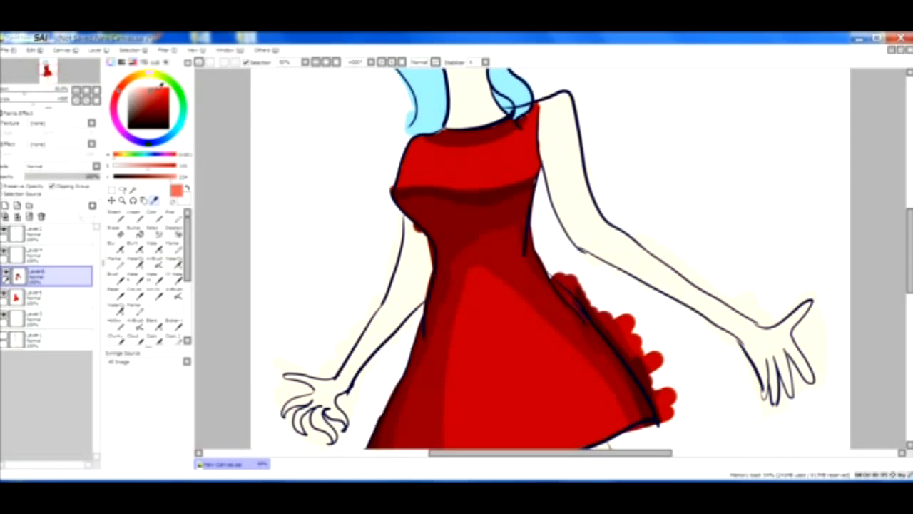
scroll(896, 224, "down", 3)
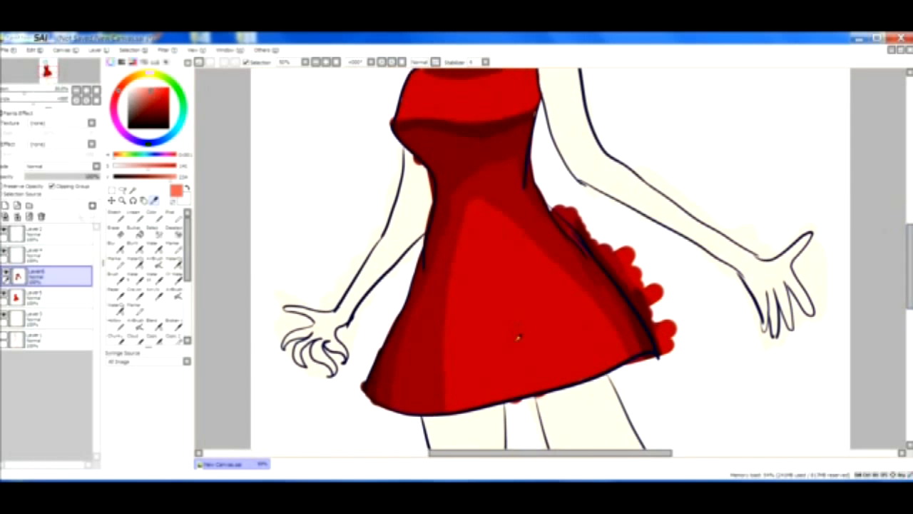
left_click(154, 215)
mouse_move(491, 271)
left_mouse_down()
mouse_move(492, 400)
mouse_move(509, 392)
mouse_move(493, 317)
mouse_move(517, 385)
mouse_move(500, 296)
mouse_move(553, 378)
mouse_move(486, 262)
mouse_move(551, 351)
left_mouse_up()
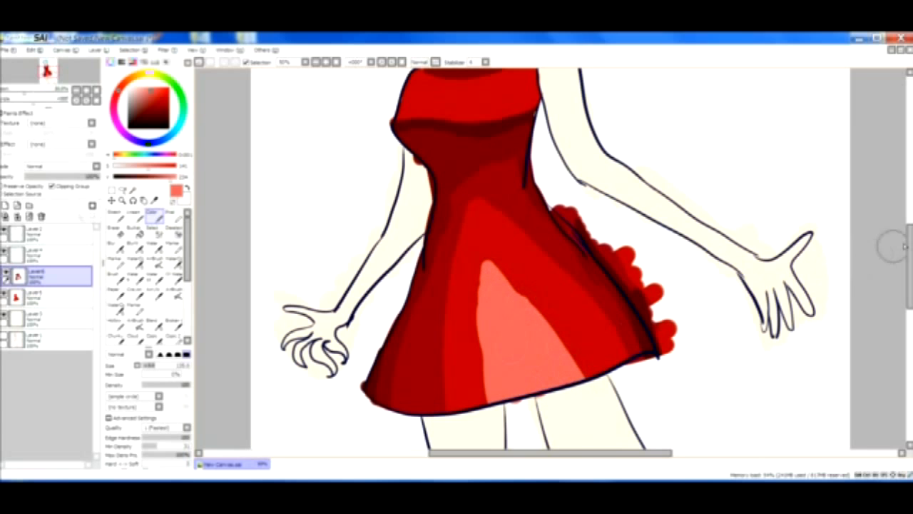
Step: Paint salmon highlights along the lower edge of the bust and up both outer sides of the chest
scroll(724, 222, "up", 3)
mouse_move(398, 205)
left_mouse_down()
mouse_move(412, 196)
mouse_move(404, 205)
mouse_move(466, 209)
mouse_move(539, 187)
left_mouse_up()
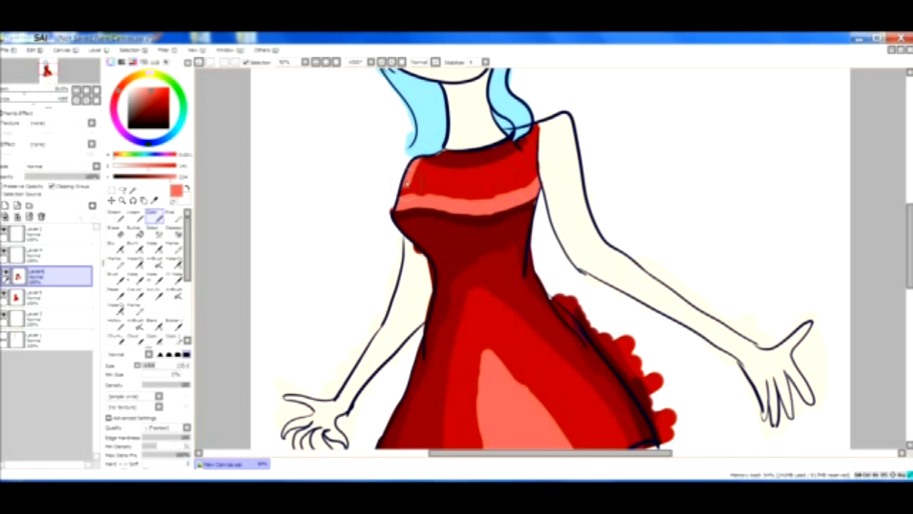
mouse_move(407, 181)
left_mouse_down()
mouse_move(416, 187)
mouse_move(421, 170)
left_mouse_up()
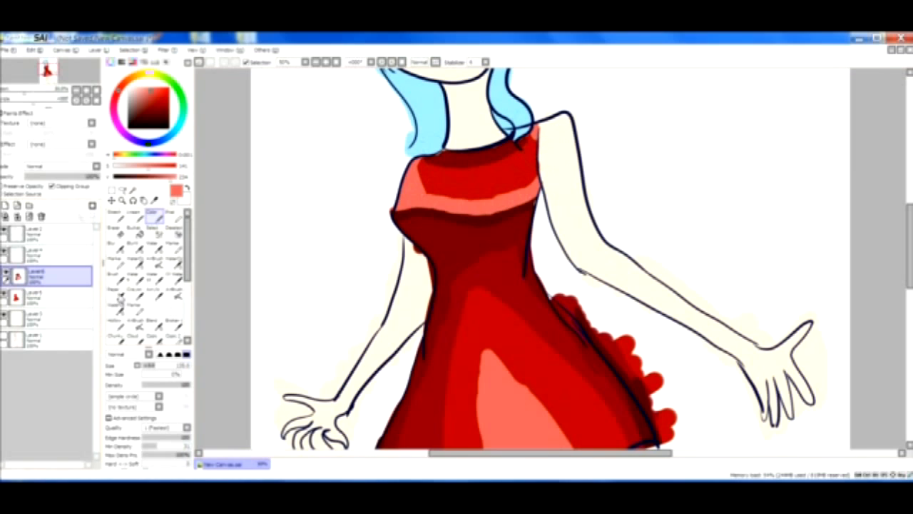
Step: Duplicate the dress shading into a new layer above it and clip the copy to the dress base
left_click(135, 249)
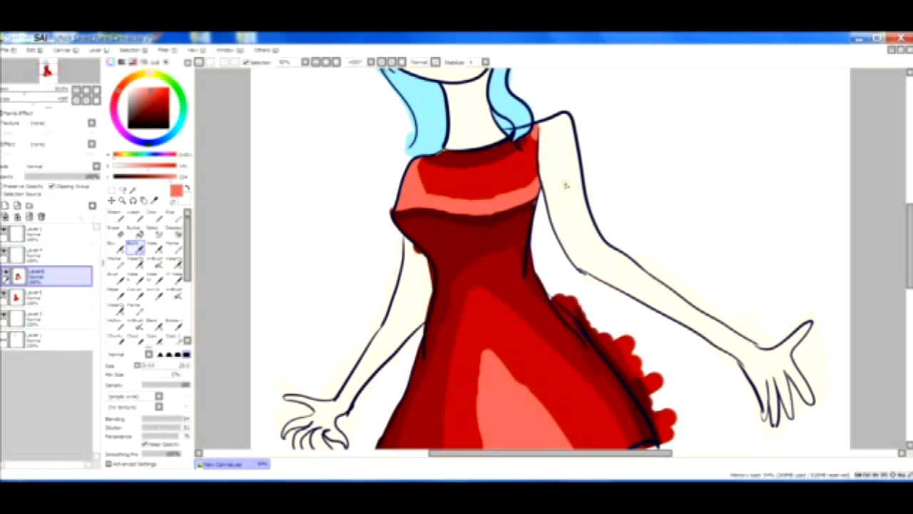
key("ctrl+a")
key("ctrl+v")
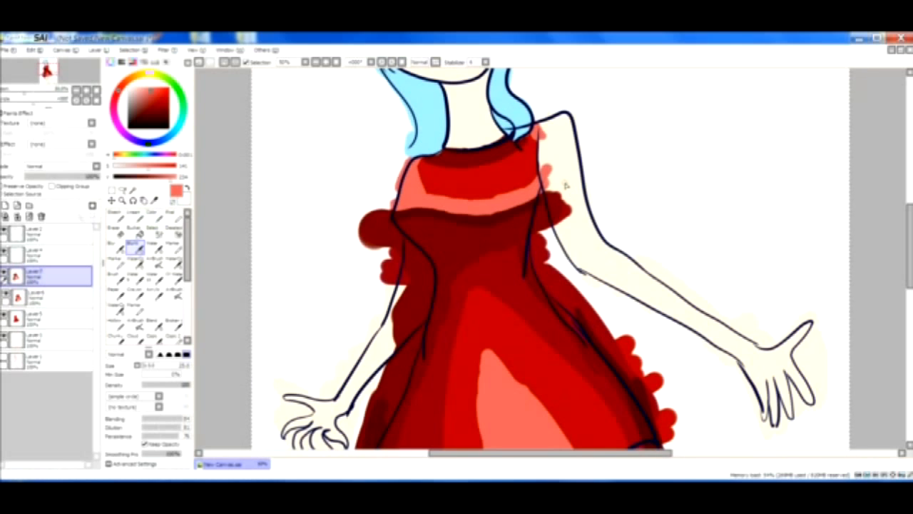
left_click(51, 186)
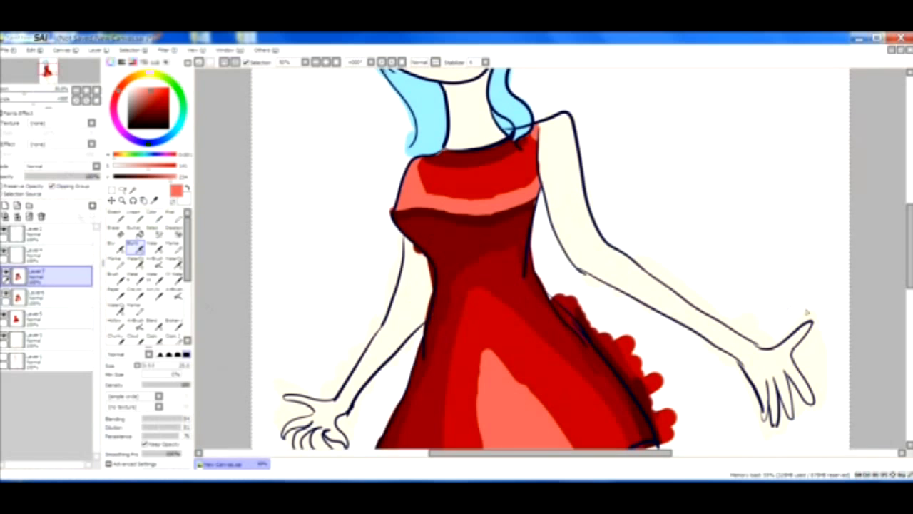
scroll(900, 284, "down", 3)
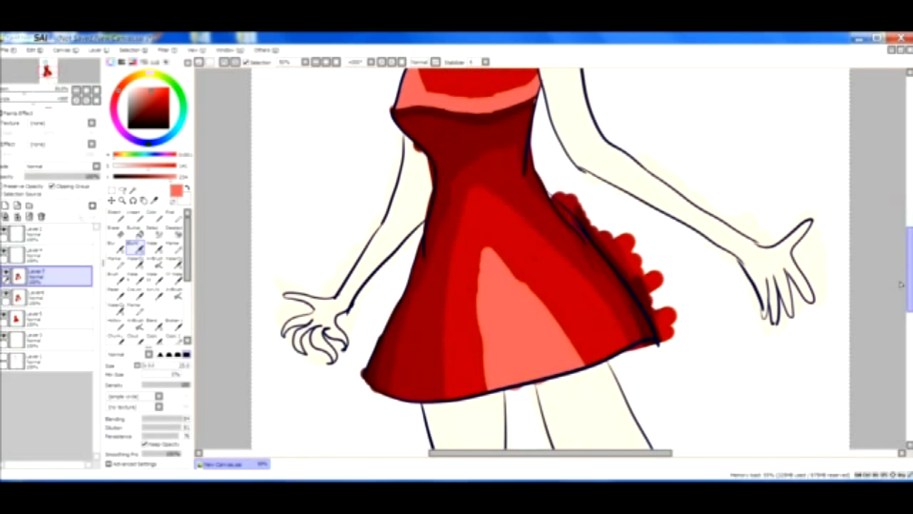
Step: Hide the duplicate shading Layer7 and make the original Layer6 the active layer
left_click(53, 187)
left_click(63, 187)
left_click(36, 297)
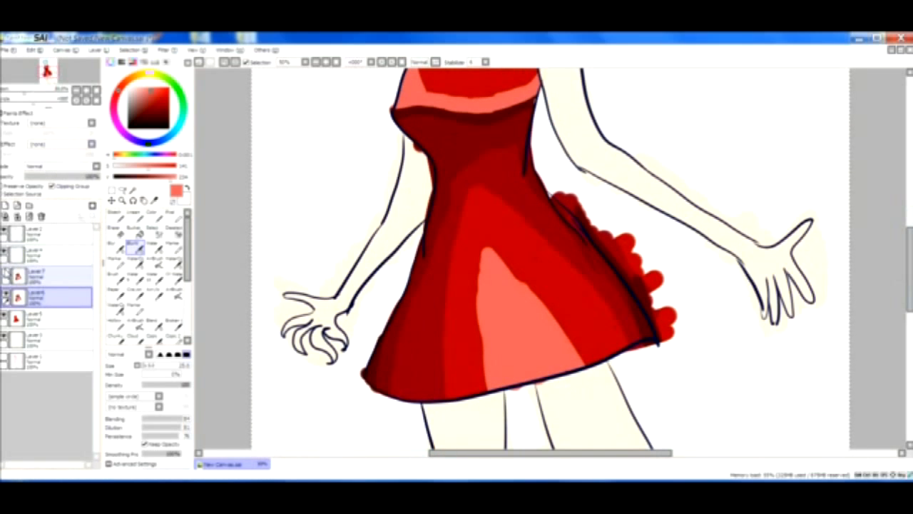
Step: Blend the skirt's shadow bands and central highlight on Layer6 into smooth gradients with an enlarged blending brush
left_click(151, 214)
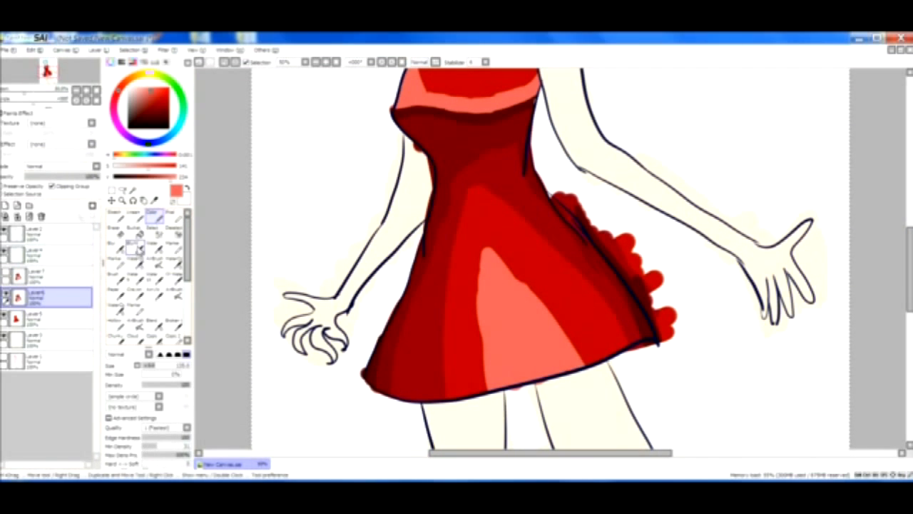
left_click(139, 247)
left_click_drag(155, 364, 167, 369)
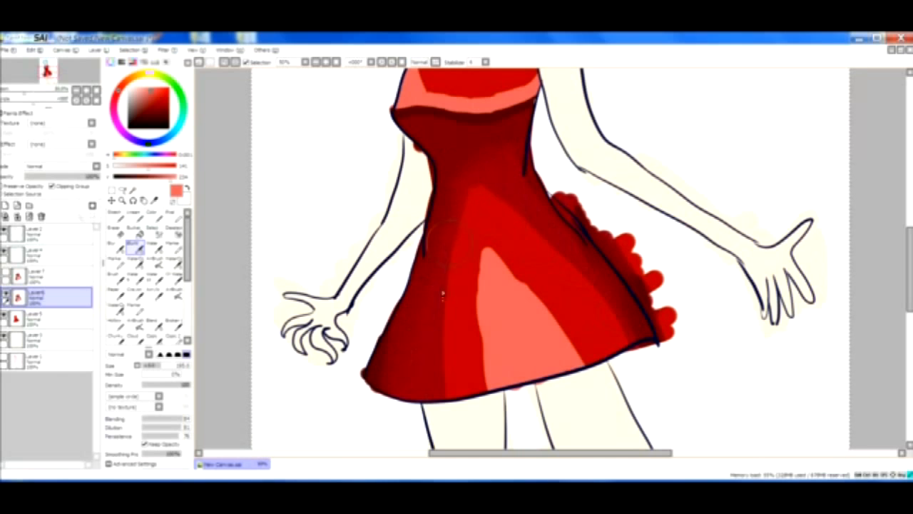
left_click_drag(473, 259, 483, 389)
left_click_drag(487, 317, 489, 390)
mouse_move(491, 261)
left_mouse_down()
mouse_move(582, 364)
mouse_move(565, 345)
left_mouse_up()
mouse_move(497, 257)
left_mouse_down()
mouse_move(558, 360)
mouse_move(579, 376)
mouse_move(528, 401)
mouse_move(493, 391)
mouse_move(450, 404)
left_mouse_up()
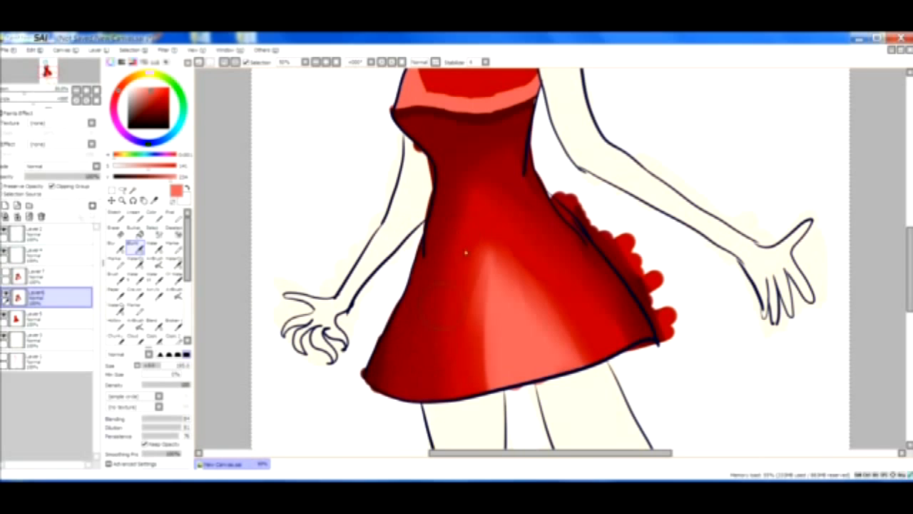
left_click_drag(480, 258, 499, 395)
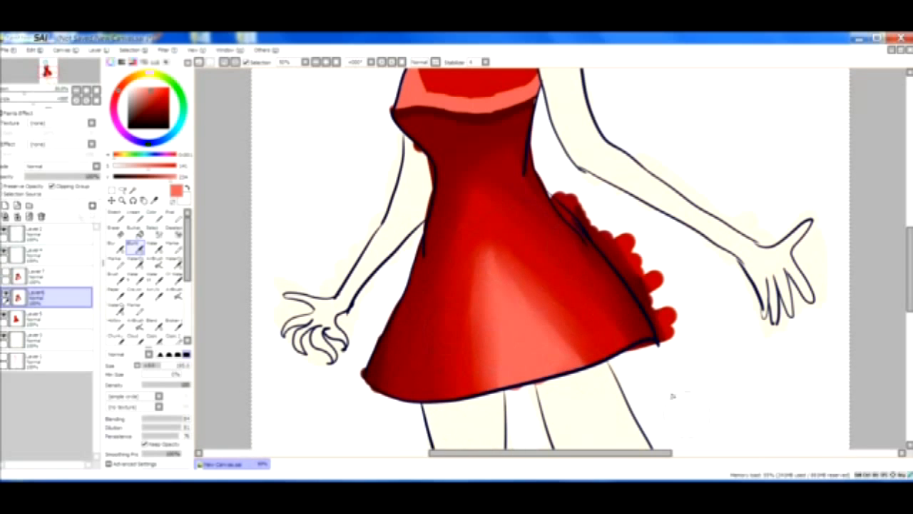
Step: Blend the chest highlight into the red and soften the shadow edge under the bust on Layer6
scroll(547, 258, "up", 5)
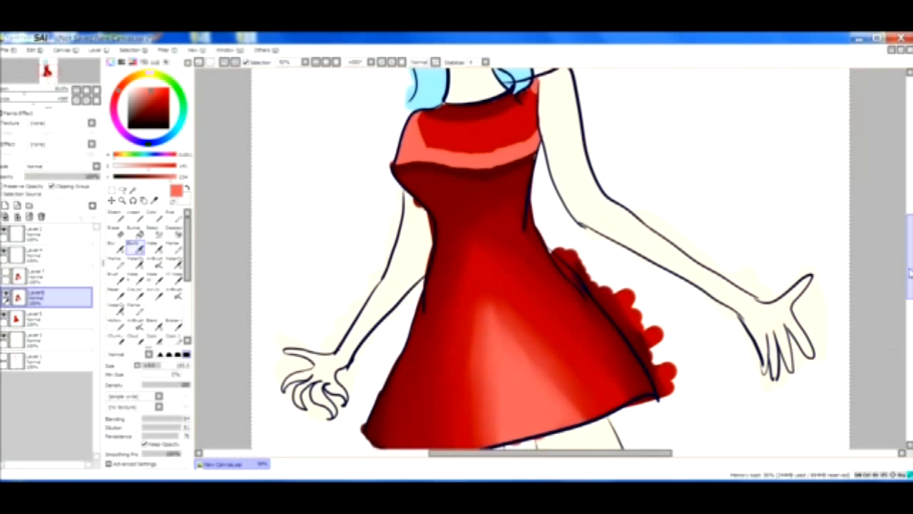
mouse_move(436, 159)
left_mouse_down()
mouse_move(495, 157)
mouse_move(438, 160)
mouse_move(487, 170)
mouse_move(500, 190)
left_mouse_up()
mouse_move(410, 167)
left_mouse_down()
mouse_move(491, 194)
mouse_move(404, 185)
mouse_move(487, 192)
mouse_move(453, 194)
mouse_move(546, 169)
left_mouse_up()
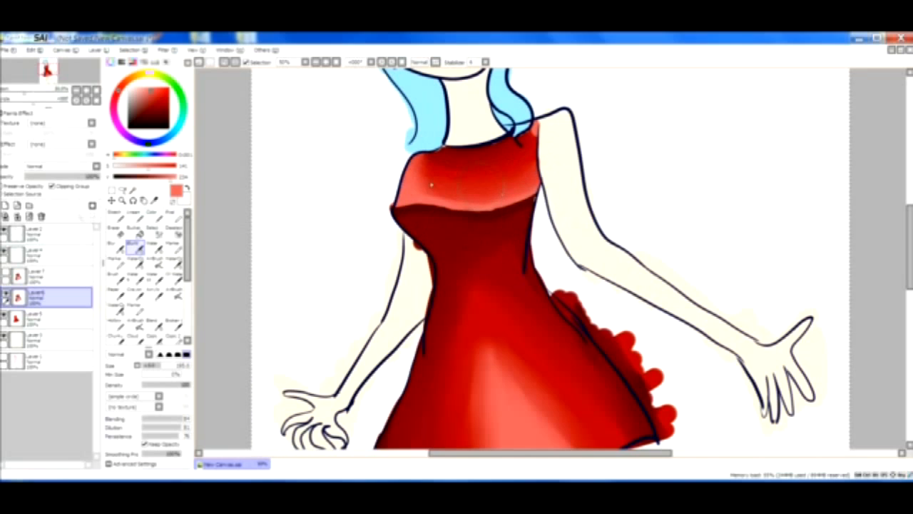
mouse_move(392, 204)
left_mouse_down()
mouse_move(510, 210)
mouse_move(539, 173)
left_mouse_up()
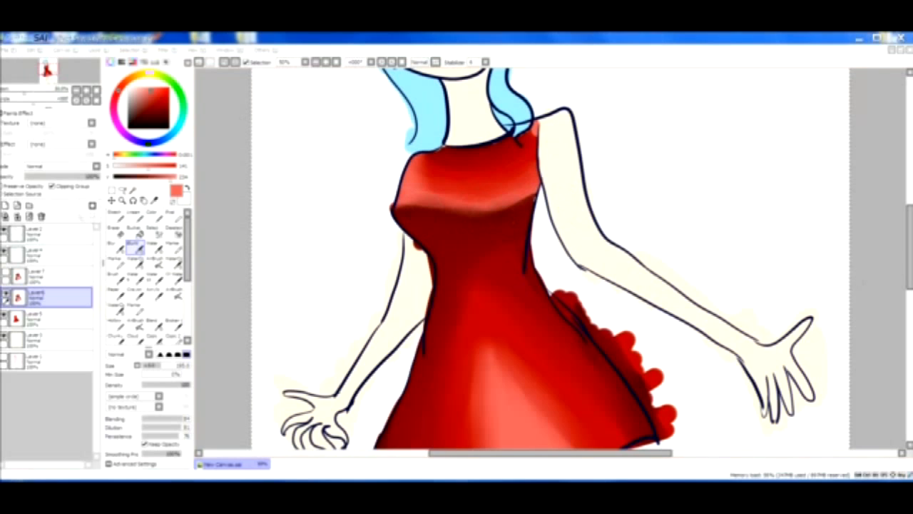
left_click(910, 264)
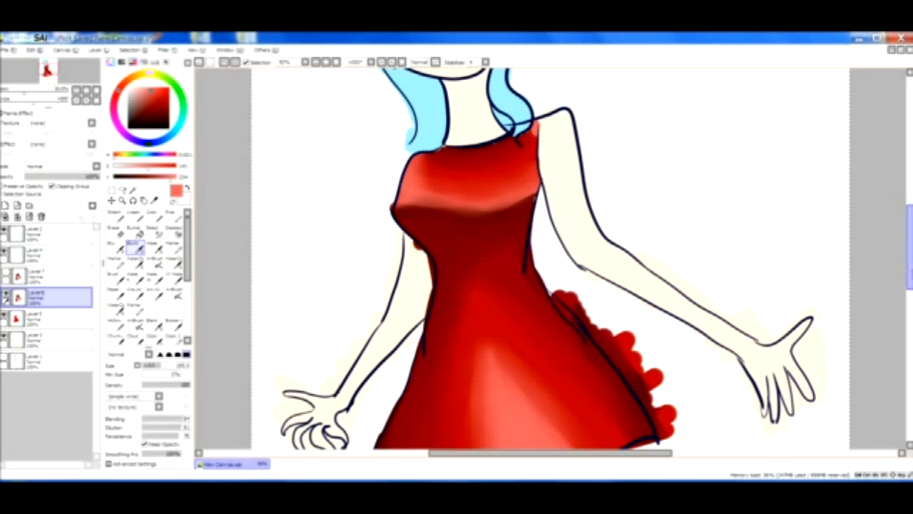
left_click(95, 92)
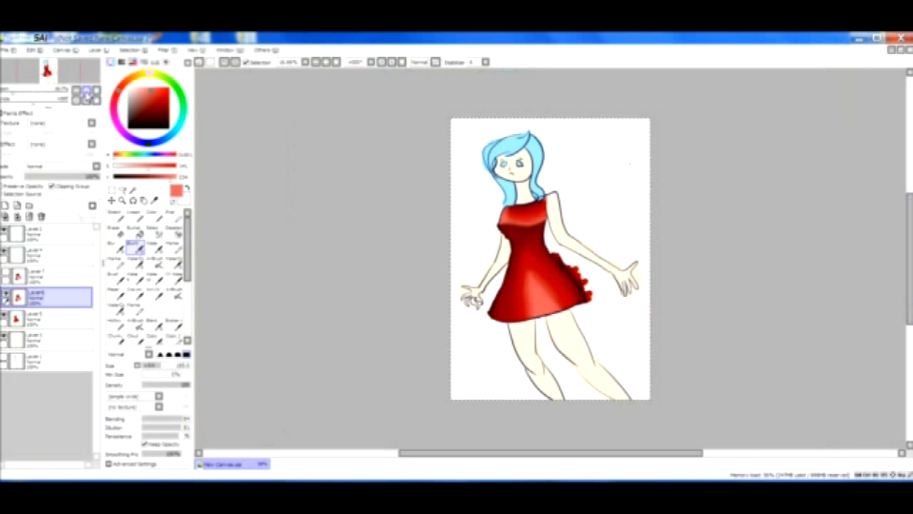
left_click(86, 91)
left_click(87, 91)
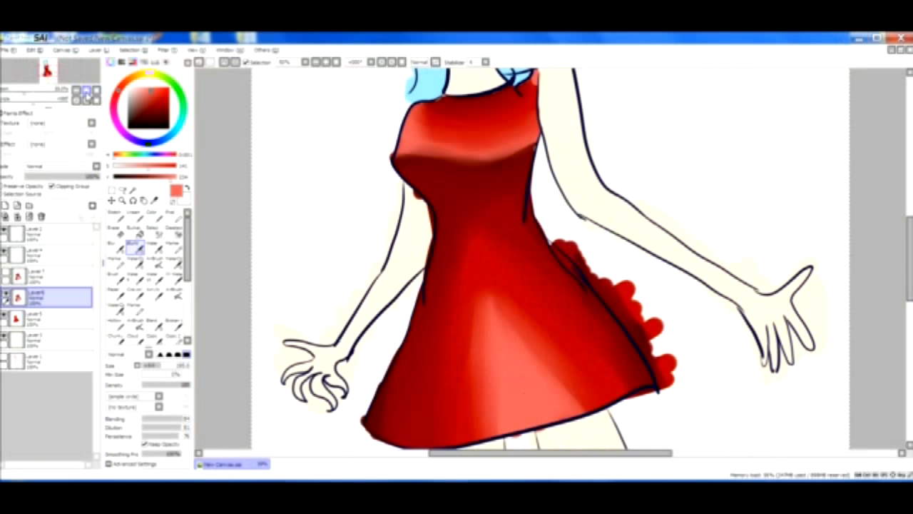
Step: Hide Layer6, show and activate the unblended Layer7, and set up a larger Blur brush
left_click(5, 297)
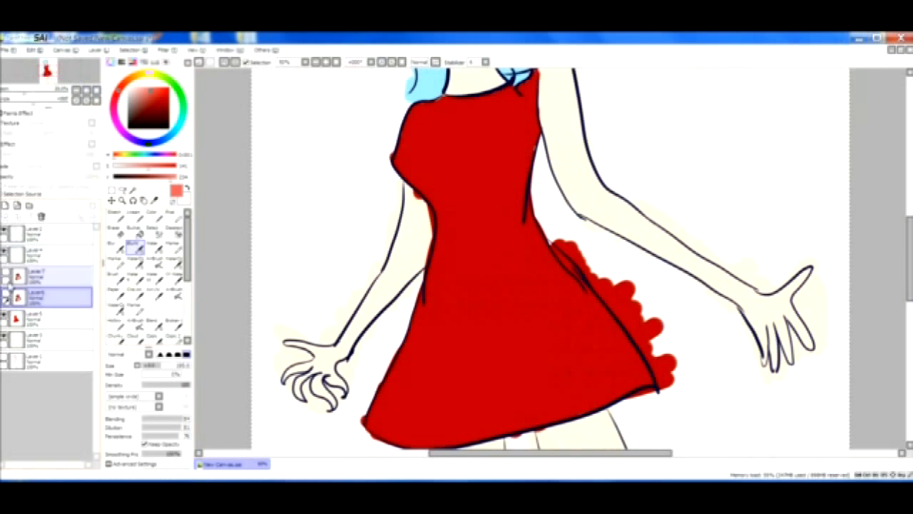
left_click(6, 276)
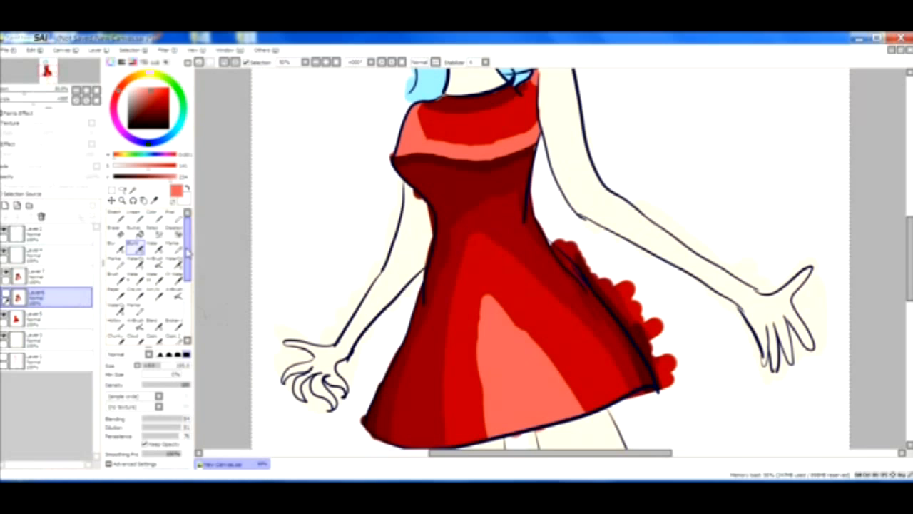
mouse_move(188, 252)
left_mouse_down()
mouse_move(189, 274)
mouse_move(187, 240)
left_mouse_up()
left_click(116, 247)
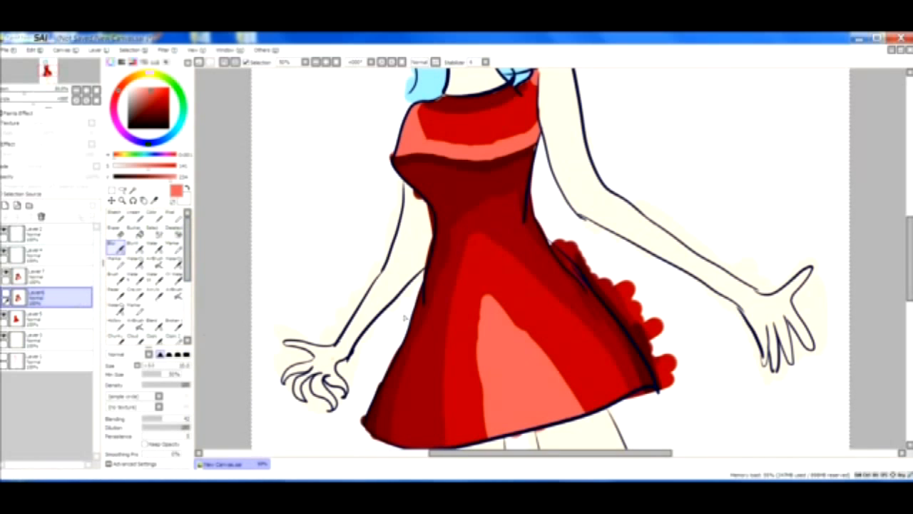
left_click(160, 354)
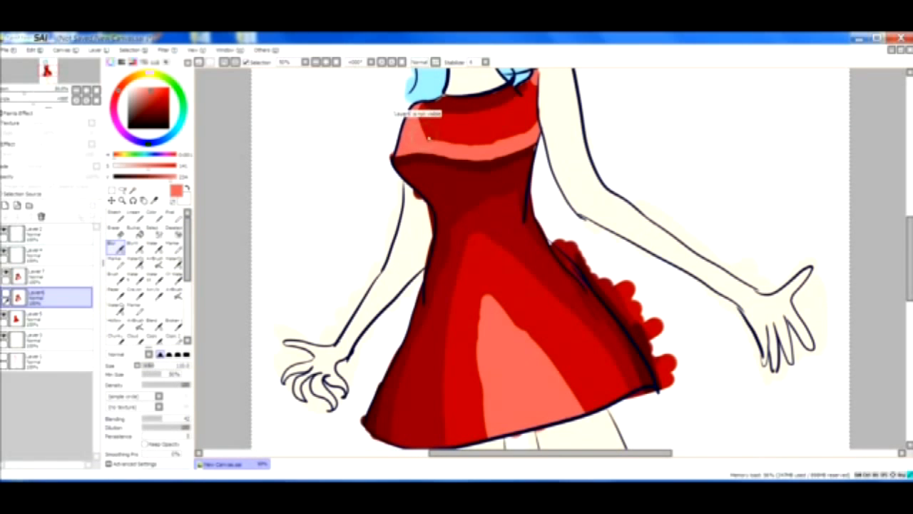
left_click(58, 281)
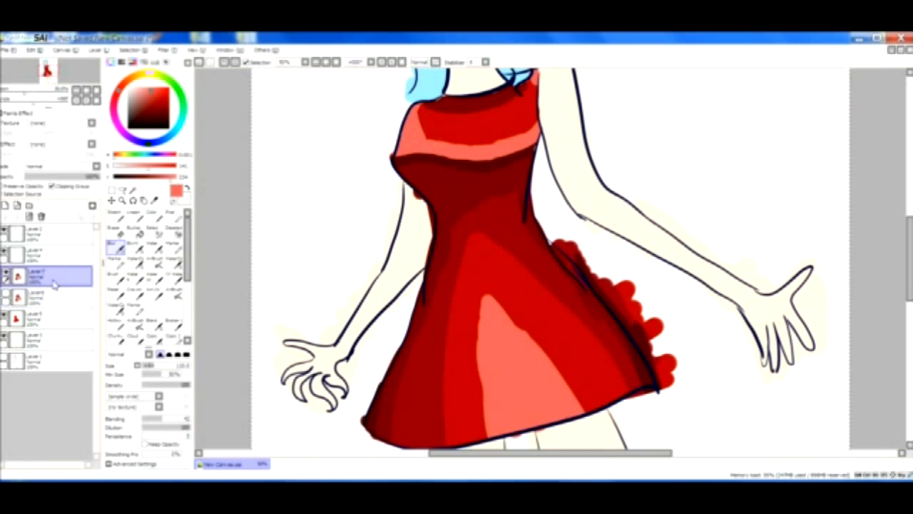
Step: Blur the chest's highlight and neckline shadow on Layer7 and soften the shadow boundary under the bust
mouse_move(418, 114)
left_mouse_down()
mouse_move(431, 144)
mouse_move(419, 113)
mouse_move(441, 146)
mouse_move(416, 120)
mouse_move(455, 146)
mouse_move(412, 129)
mouse_move(466, 143)
mouse_move(415, 133)
mouse_move(459, 152)
mouse_move(431, 139)
mouse_move(475, 149)
mouse_move(463, 142)
mouse_move(533, 135)
left_mouse_up()
mouse_move(420, 116)
left_mouse_down()
mouse_move(470, 118)
mouse_move(487, 108)
mouse_move(423, 107)
mouse_move(501, 108)
left_mouse_up()
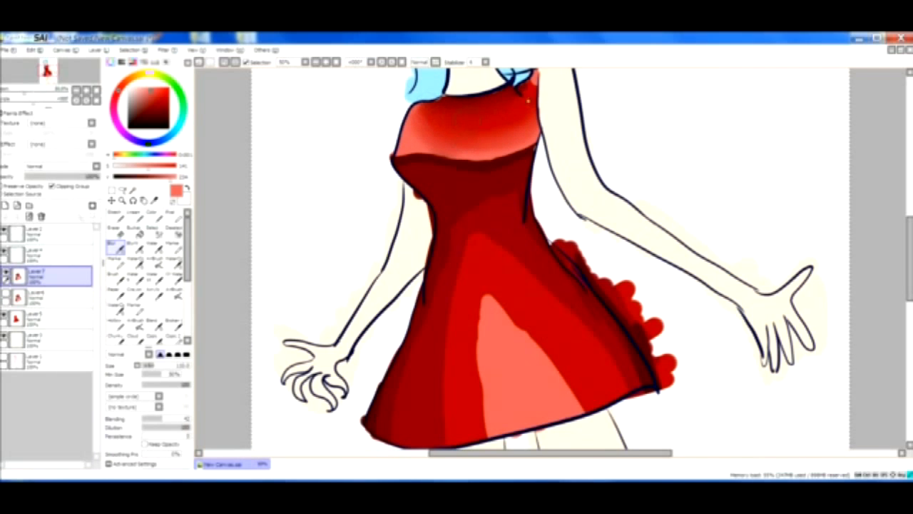
left_click_drag(419, 155, 446, 165)
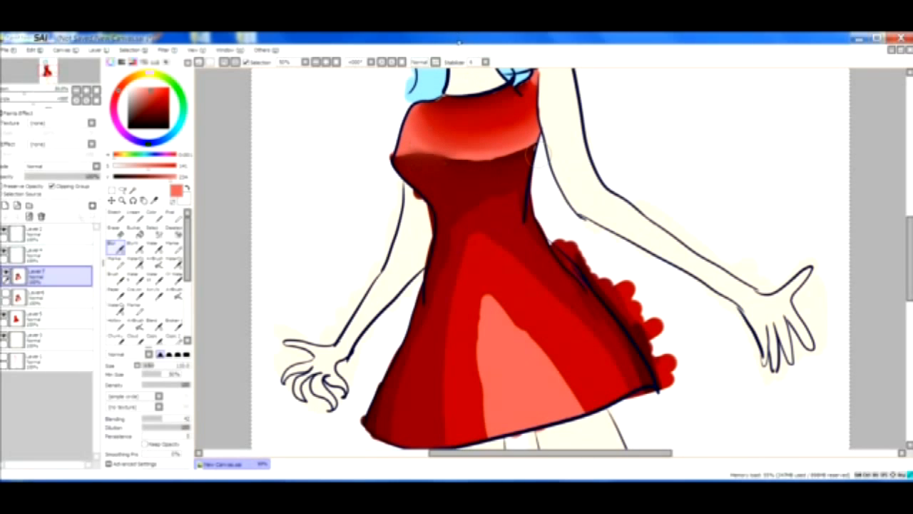
mouse_move(414, 156)
left_mouse_down()
mouse_move(480, 161)
mouse_move(456, 162)
mouse_move(522, 146)
left_mouse_up()
left_click_drag(445, 150, 396, 158)
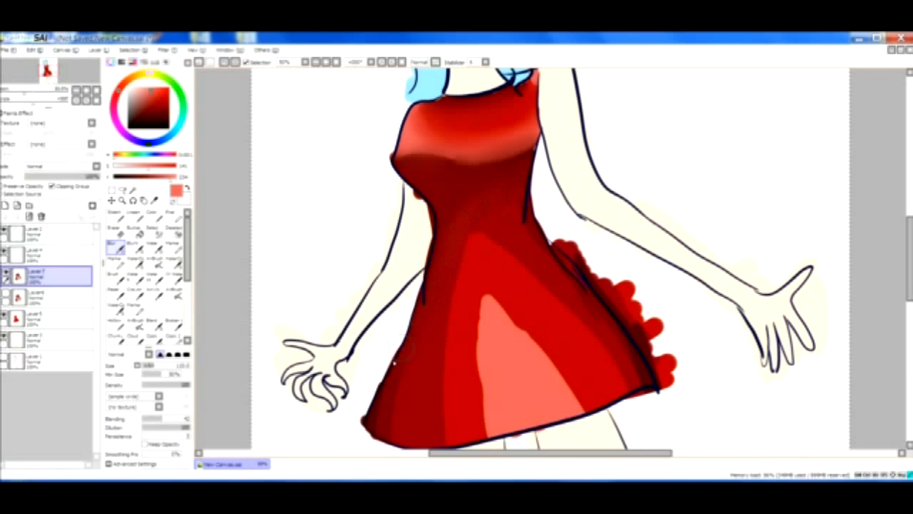
Step: Blur the shadow bands along both skirt sides and the edges of the central skirt highlight on Layer7
mouse_move(381, 397)
left_mouse_down()
mouse_move(377, 453)
mouse_move(384, 454)
mouse_move(411, 355)
left_mouse_up()
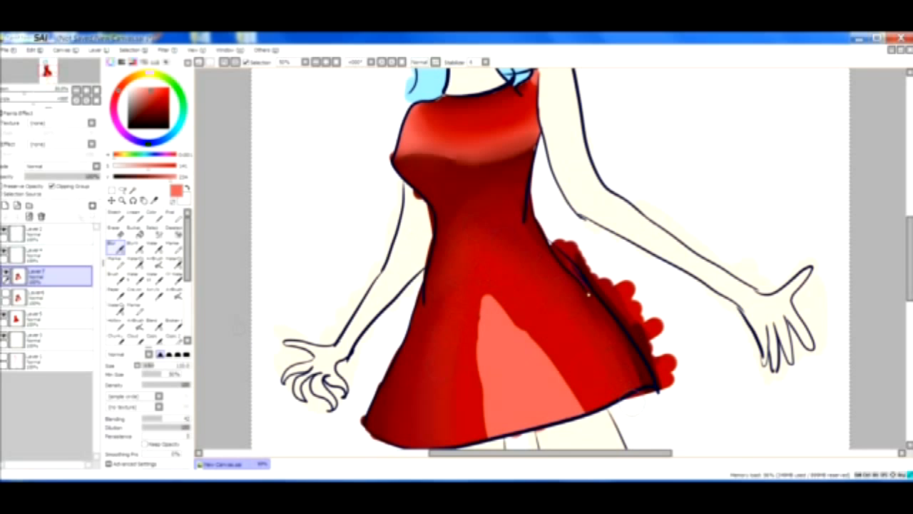
mouse_move(624, 332)
left_mouse_down()
mouse_move(636, 382)
mouse_move(628, 345)
left_mouse_up()
mouse_move(474, 294)
left_mouse_down()
mouse_move(490, 421)
mouse_move(480, 336)
mouse_move(470, 348)
mouse_move(469, 453)
left_mouse_up()
mouse_move(484, 296)
left_mouse_down()
mouse_move(517, 372)
mouse_move(534, 355)
mouse_move(525, 329)
mouse_move(573, 390)
left_mouse_up()
mouse_move(555, 351)
left_mouse_down()
mouse_move(552, 381)
mouse_move(495, 316)
mouse_move(515, 408)
mouse_move(489, 384)
mouse_move(483, 330)
left_mouse_up()
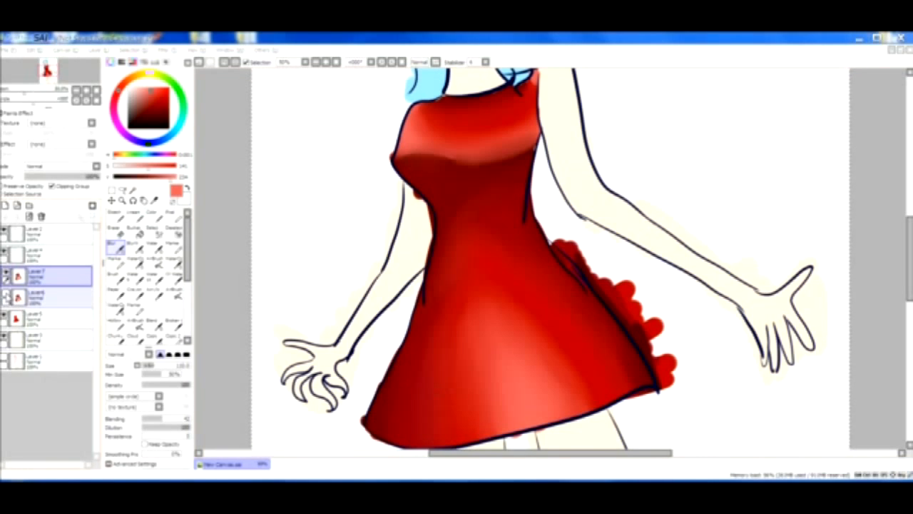
Step: Compare the two blended dress versions on Layer6 and Layer7, both close up and on the whole figure
left_click(5, 296)
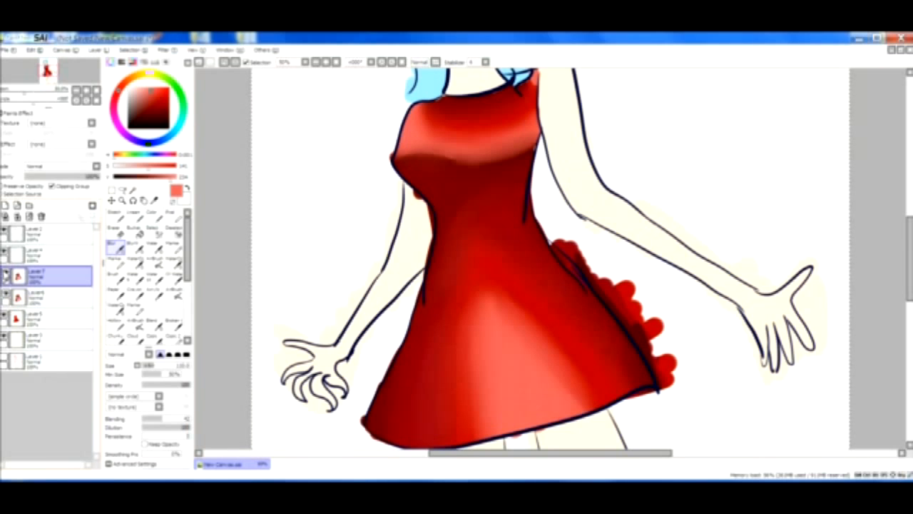
left_click(6, 276)
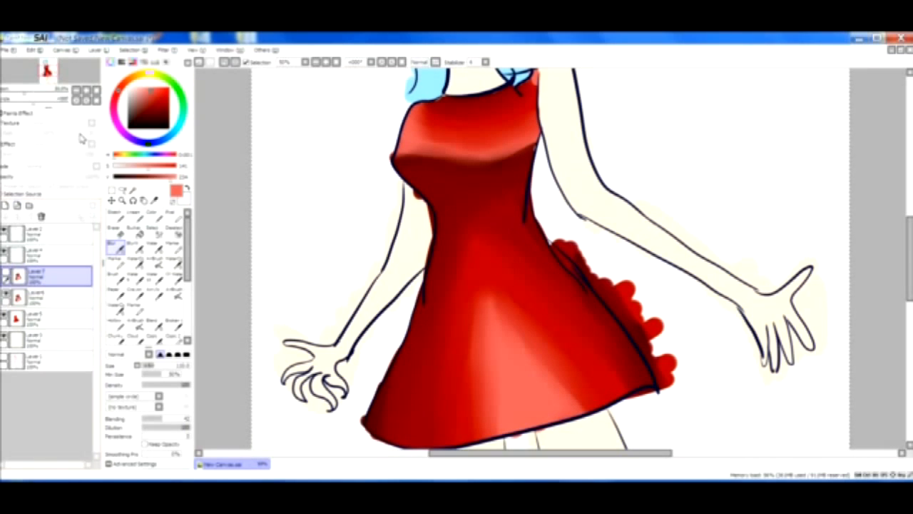
left_click(90, 91)
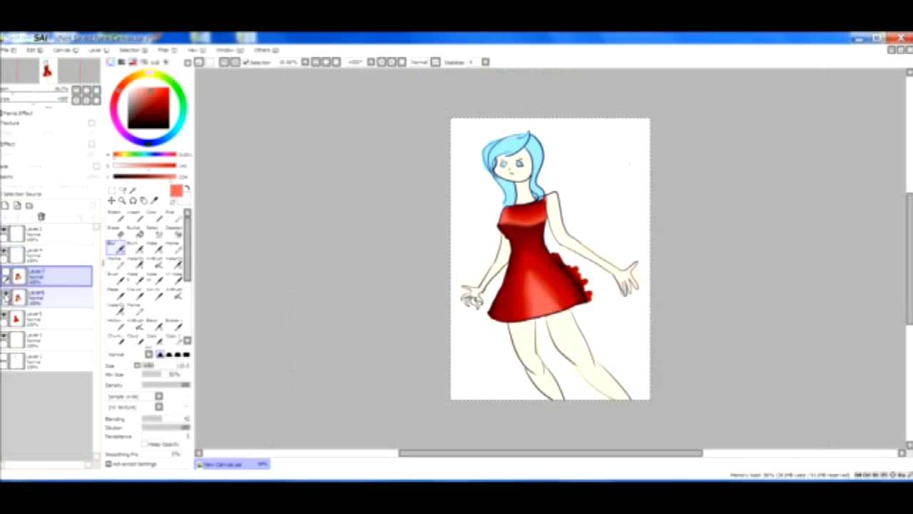
left_click(6, 295)
left_click(6, 275)
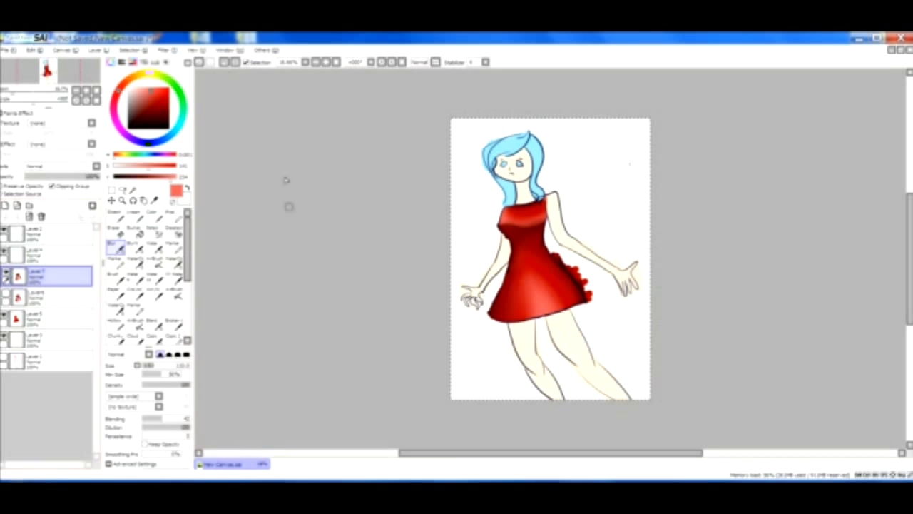
left_click(86, 91)
left_click(87, 91)
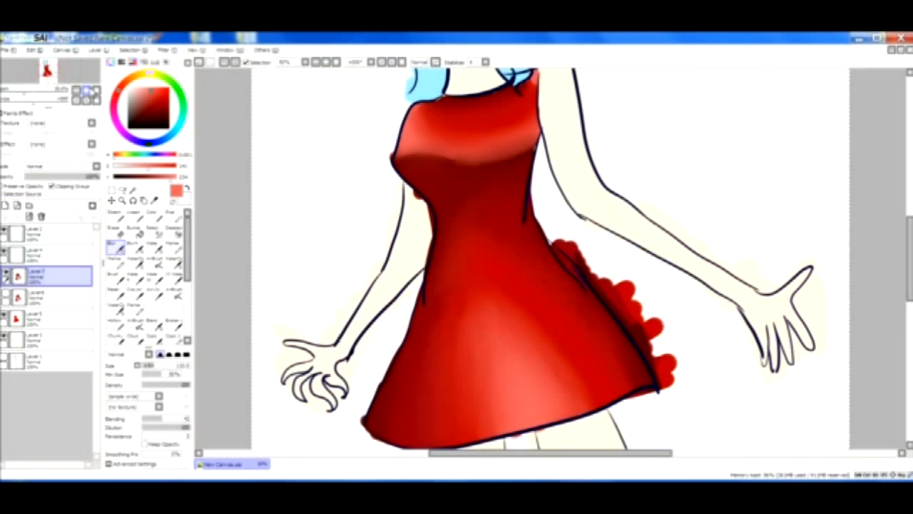
Step: Paint pale pink highlight spots on both sides of the chest and at the skirt's central hem on Layer7
left_click(147, 90)
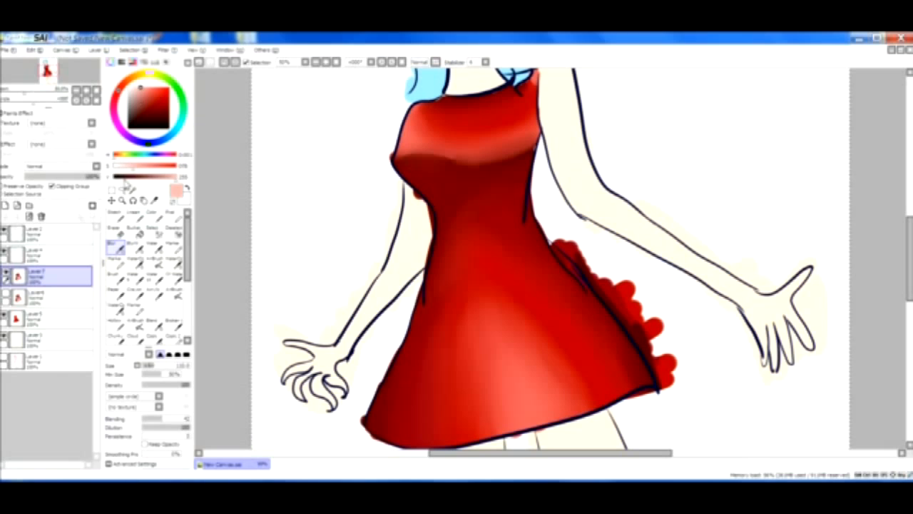
left_click(153, 217)
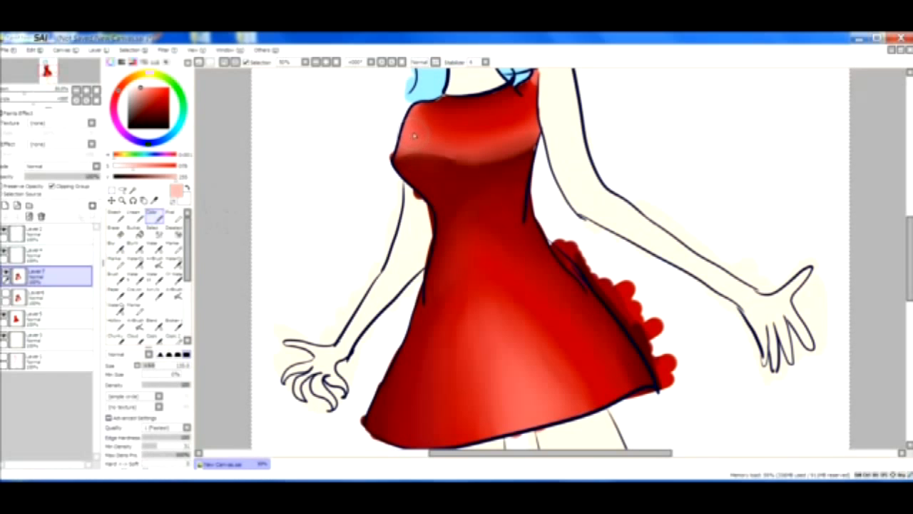
left_click_drag(416, 132, 425, 145)
mouse_move(515, 141)
left_mouse_down()
mouse_move(530, 133)
mouse_move(525, 142)
left_mouse_up()
mouse_move(515, 389)
left_mouse_down()
mouse_move(537, 438)
mouse_move(530, 385)
mouse_move(544, 421)
mouse_move(524, 380)
mouse_move(526, 413)
mouse_move(525, 378)
mouse_move(528, 434)
mouse_move(524, 372)
left_mouse_up()
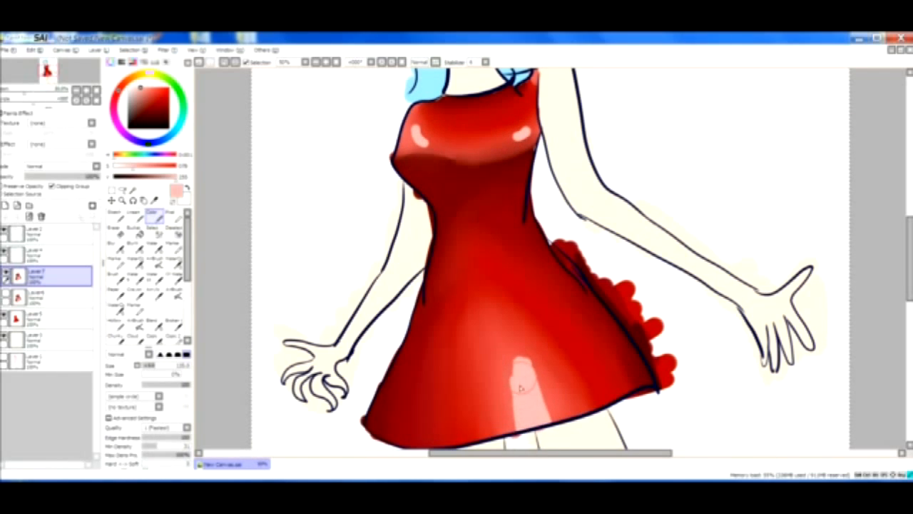
Step: Blur the pale pink spots on the skirt hem and chest into the surrounding red, and check the whole figure
left_click(115, 247)
left_click_drag(524, 426, 520, 402)
mouse_move(521, 368)
left_mouse_down()
mouse_move(518, 340)
mouse_move(549, 404)
mouse_move(514, 370)
mouse_move(503, 324)
mouse_move(554, 415)
mouse_move(529, 349)
mouse_move(554, 385)
mouse_move(552, 360)
left_mouse_up()
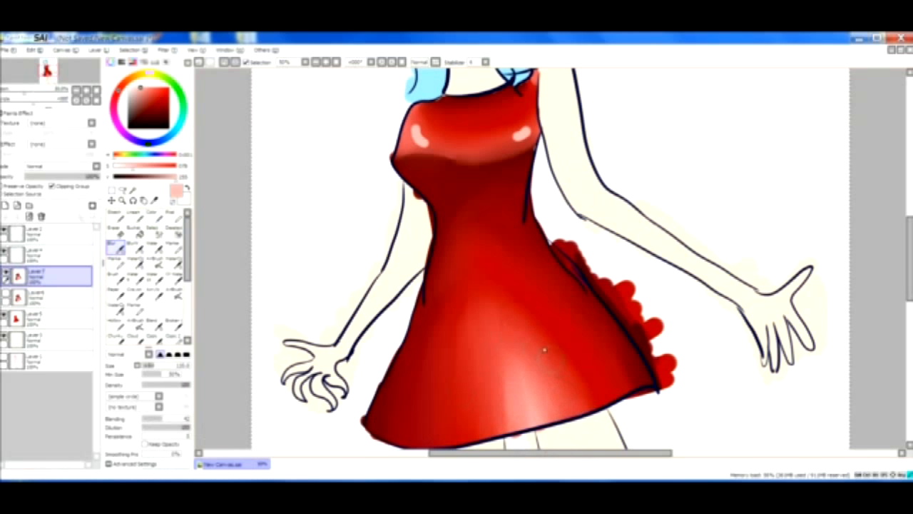
mouse_move(542, 421)
left_mouse_down()
mouse_move(505, 405)
mouse_move(502, 414)
mouse_move(560, 422)
mouse_move(576, 414)
left_mouse_up()
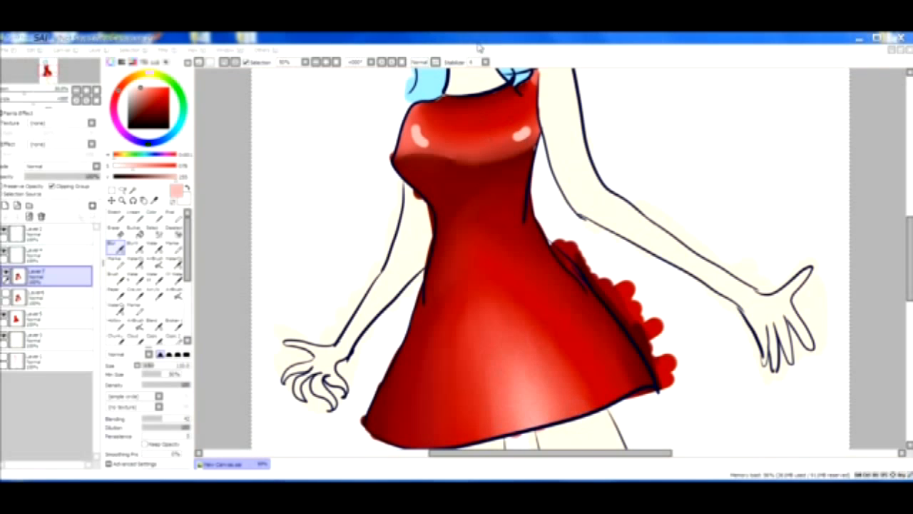
left_click_drag(426, 142, 417, 127)
mouse_move(499, 148)
left_mouse_down()
mouse_move(517, 134)
mouse_move(502, 153)
left_mouse_up()
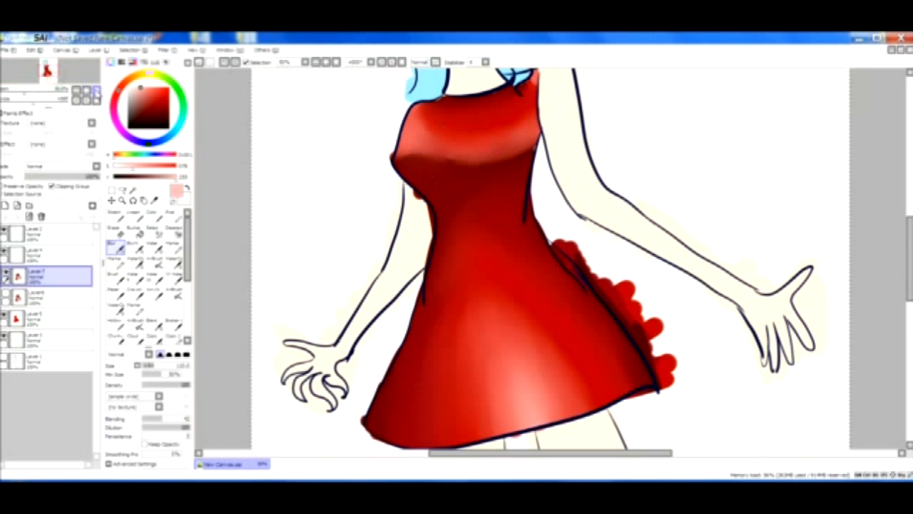
left_click(96, 92)
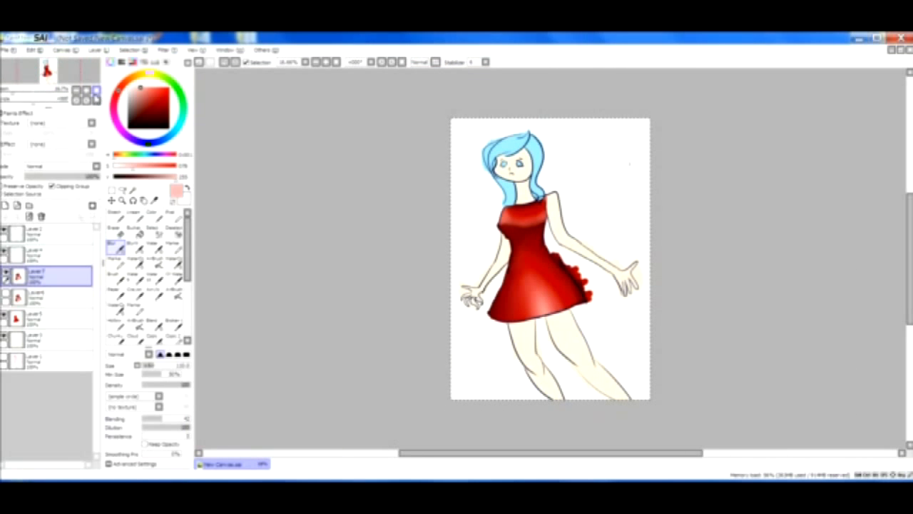
left_click(87, 91)
left_click(87, 92)
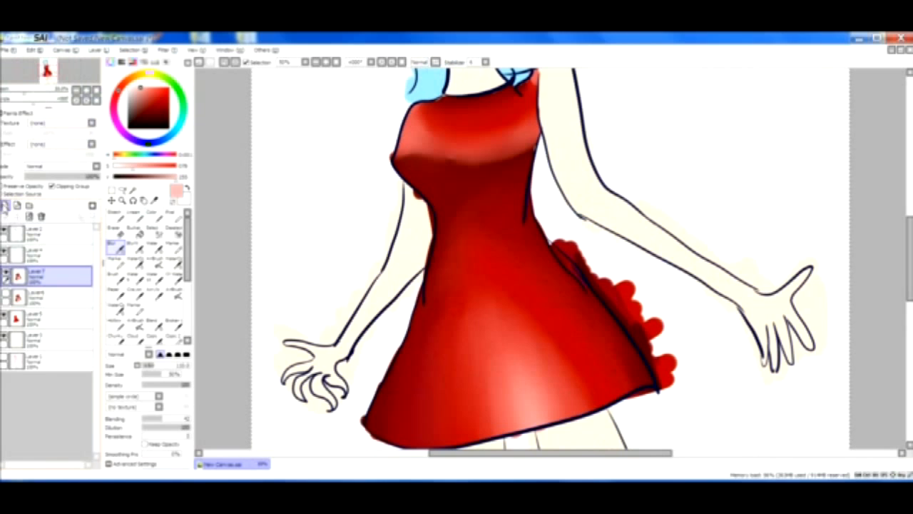
Step: Create a new layer and move it between Layer5 and Layer3
left_click(5, 205)
left_click_drag(39, 279, 43, 341)
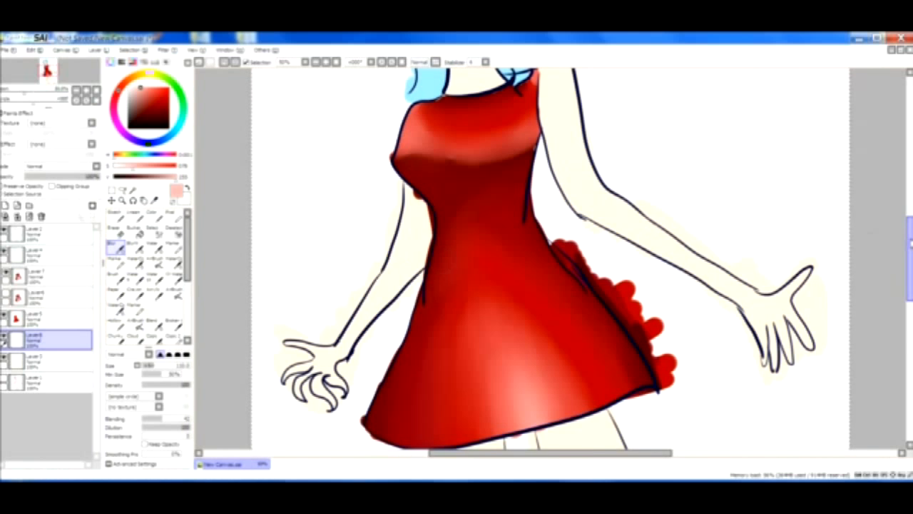
scroll(897, 278, "down", 5)
scroll(896, 278, "up", 5)
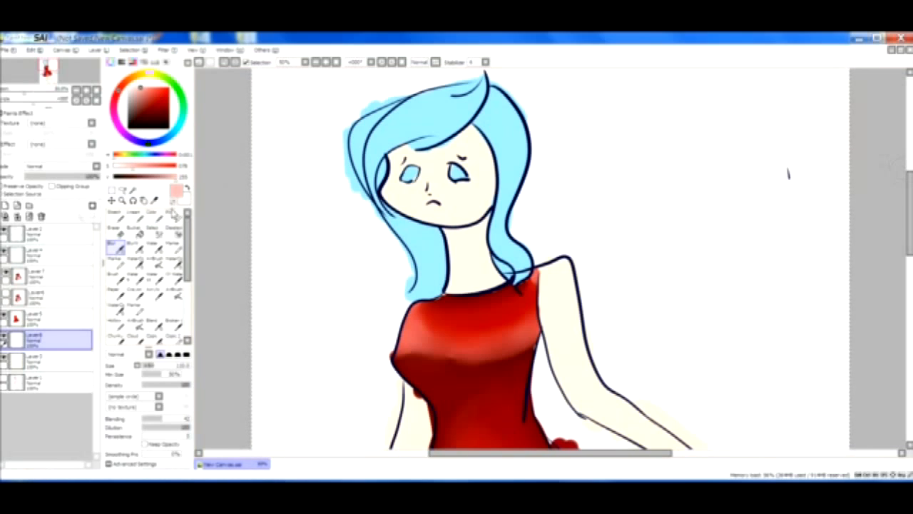
left_click(156, 63)
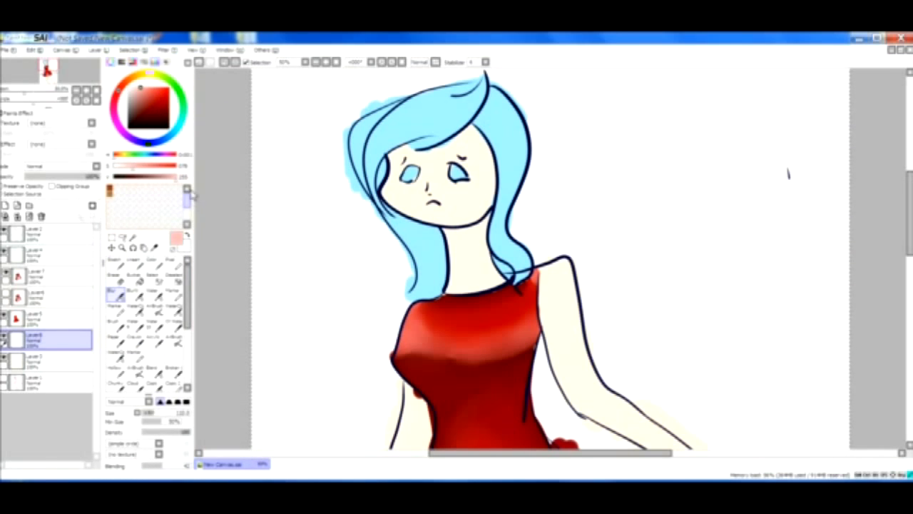
left_click(111, 62)
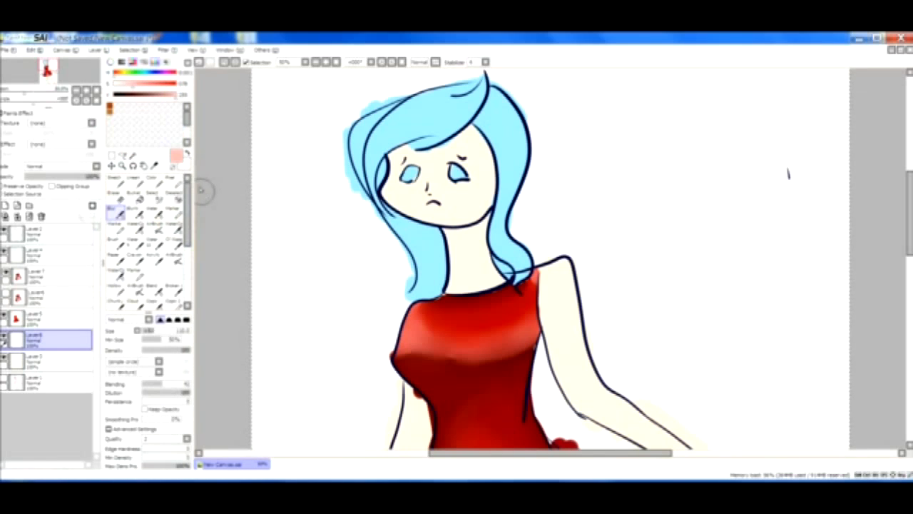
left_click(110, 62)
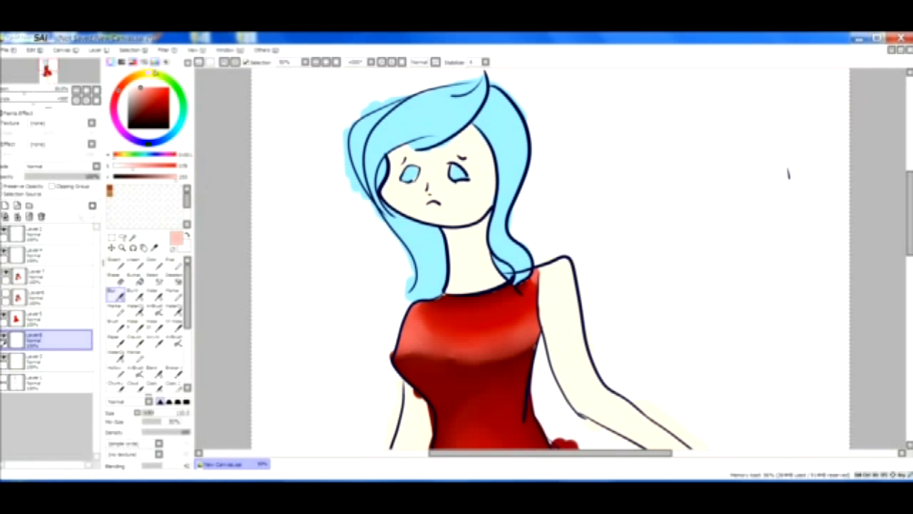
left_click(155, 62)
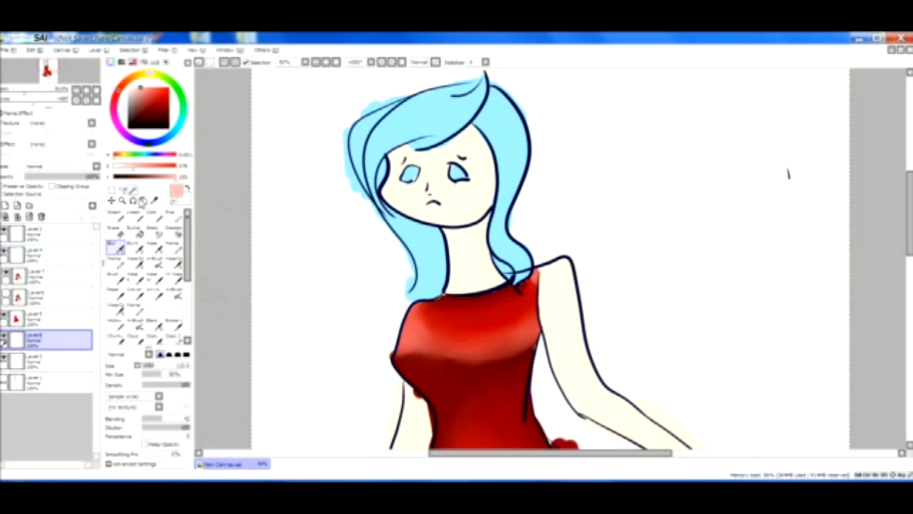
Step: Sample the cream skin colour from the face, choose the Color brush, and clip the new layer to Layer3
left_click(154, 200)
left_click(442, 165)
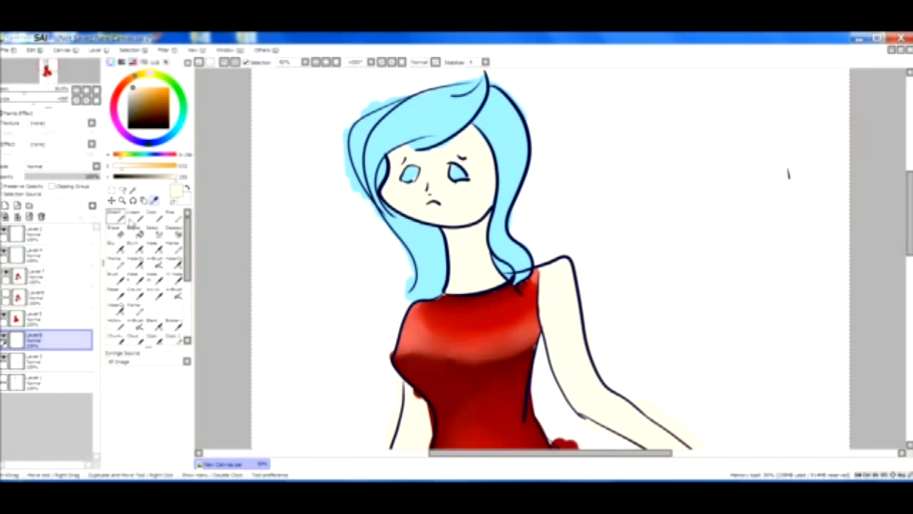
left_click(152, 214)
left_click(54, 186)
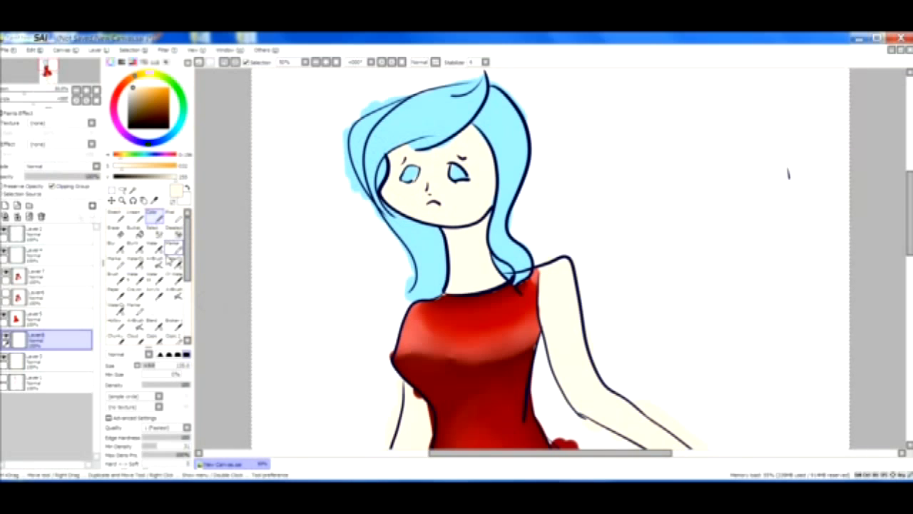
left_click(6, 361)
left_click(5, 361)
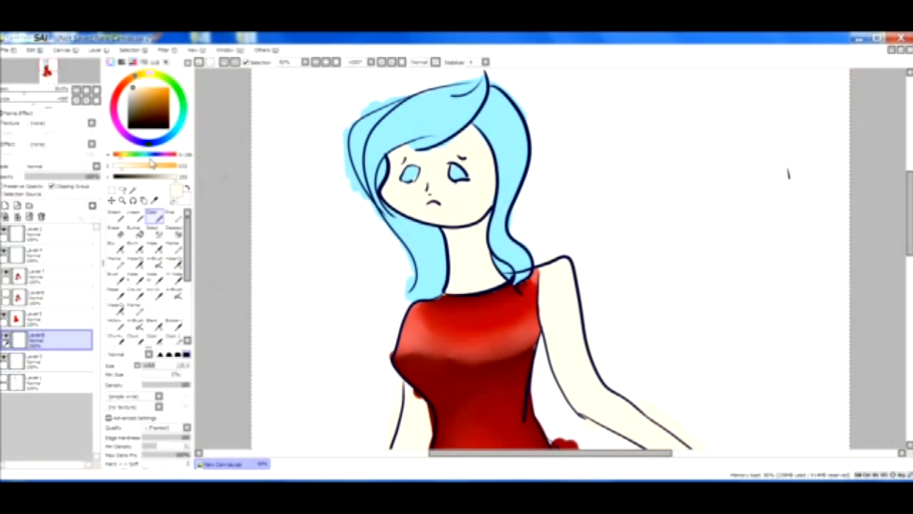
Step: Try shading the face with a saturated dark brown, and undo the stroke
left_click(169, 107)
mouse_move(393, 158)
left_mouse_down()
mouse_move(426, 156)
mouse_move(397, 175)
left_mouse_up()
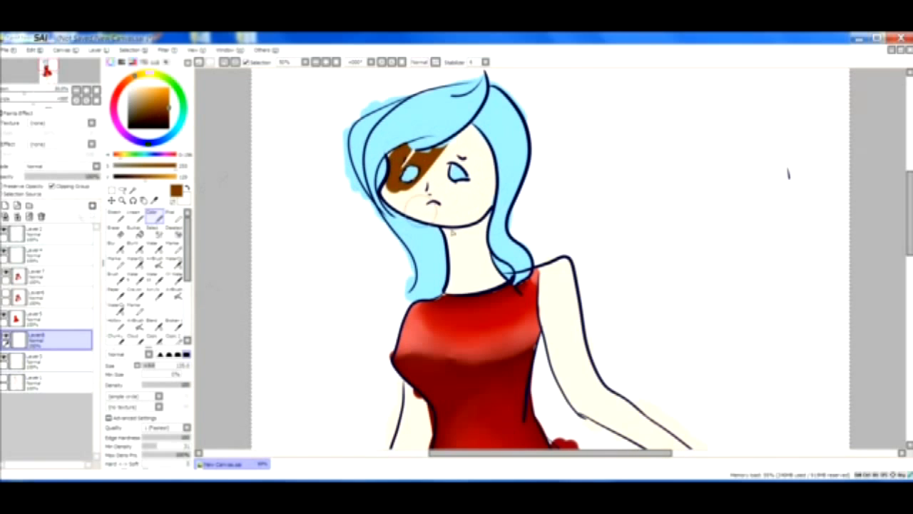
key("ctrl+z")
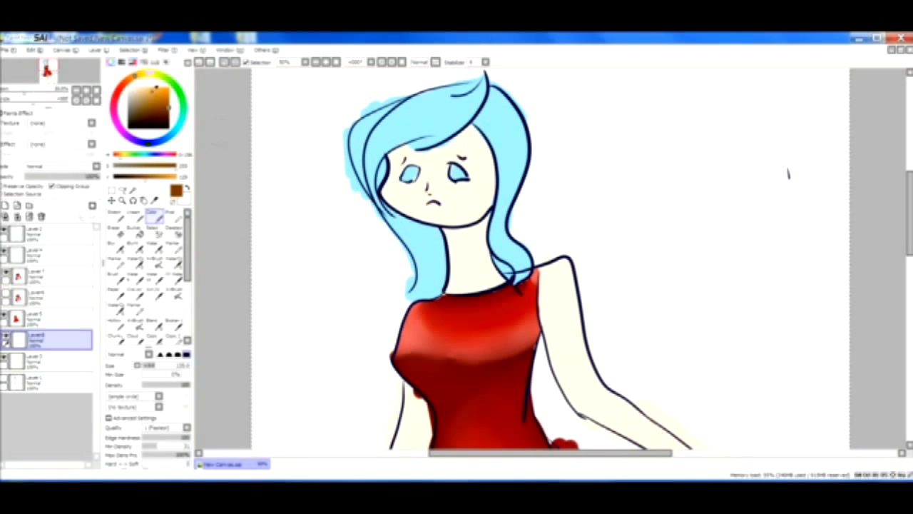
Step: Resample the skin colour, shift it to a light tan shadow tone, and choose the Color brush
left_click(154, 201)
left_click(465, 211)
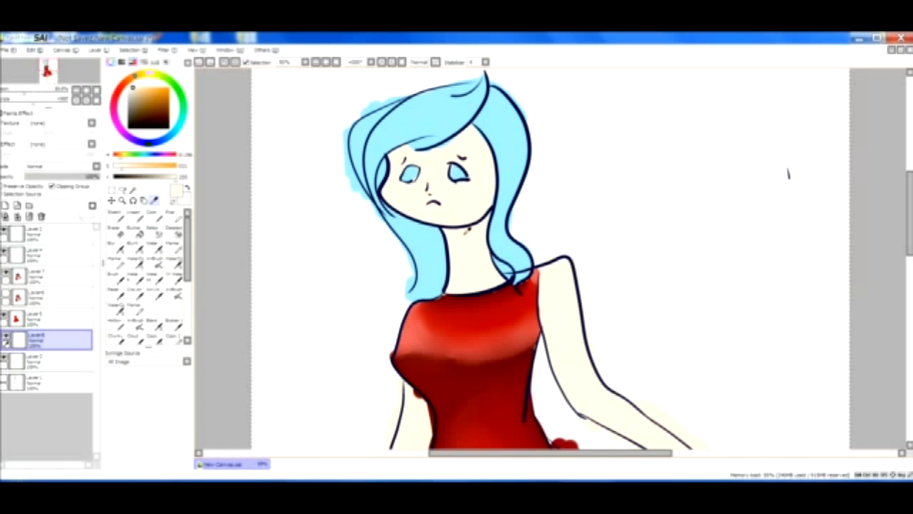
left_click_drag(129, 84, 142, 91)
left_click(142, 92)
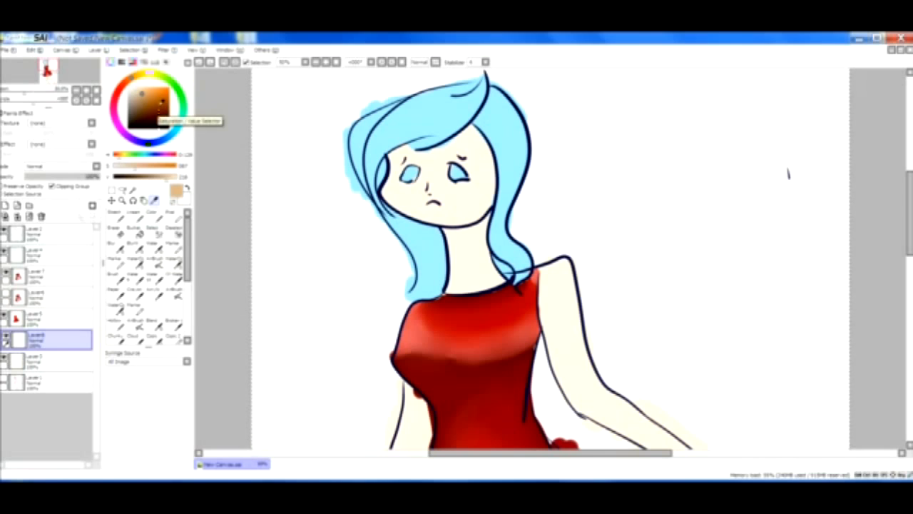
left_click(145, 93)
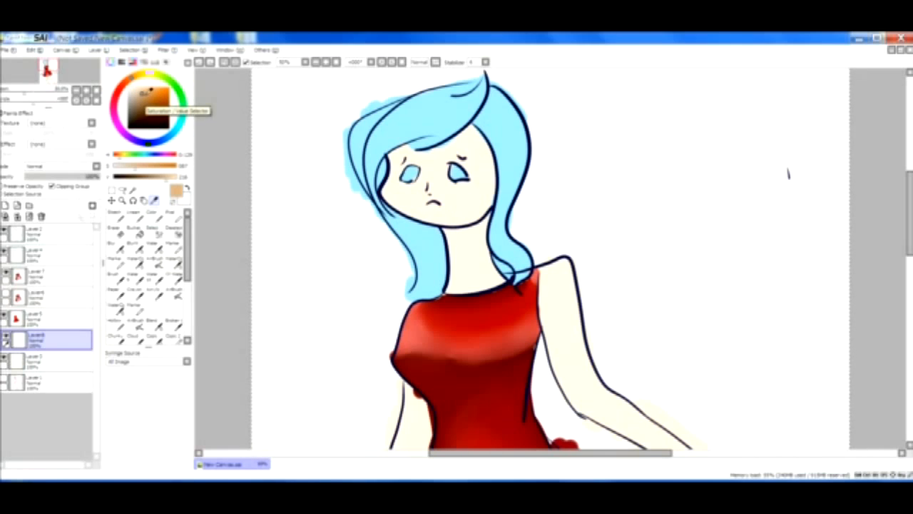
left_click(156, 223)
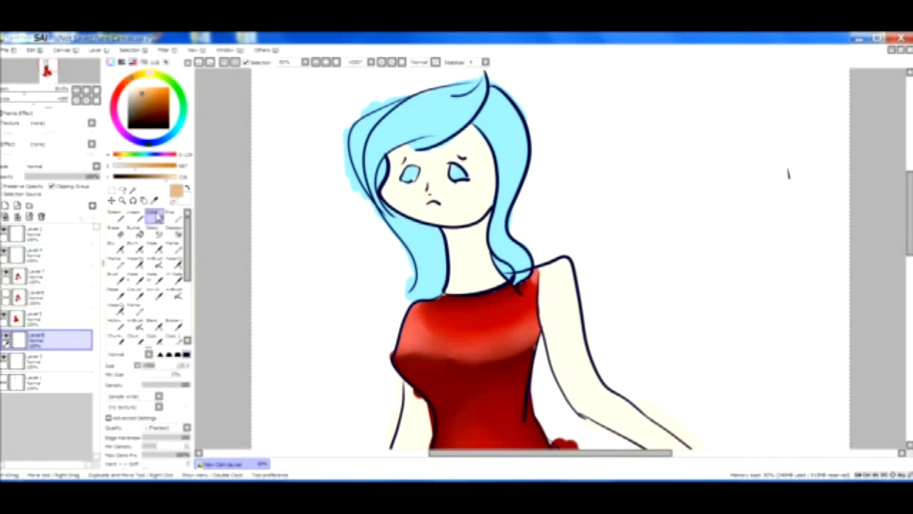
Step: Paint tan shadows under the fringe, nose and chin, along the side of the face, and across the upper neck
mouse_move(399, 148)
left_mouse_down()
mouse_move(435, 150)
mouse_move(491, 121)
mouse_move(385, 139)
mouse_move(506, 141)
mouse_move(418, 143)
mouse_move(391, 127)
mouse_move(495, 141)
mouse_move(381, 132)
mouse_move(505, 141)
mouse_move(459, 161)
mouse_move(505, 153)
mouse_move(490, 168)
mouse_move(431, 171)
mouse_move(441, 178)
mouse_move(508, 169)
mouse_move(443, 176)
mouse_move(459, 239)
mouse_move(427, 234)
mouse_move(486, 234)
mouse_move(465, 235)
mouse_move(505, 215)
mouse_move(423, 249)
left_mouse_up()
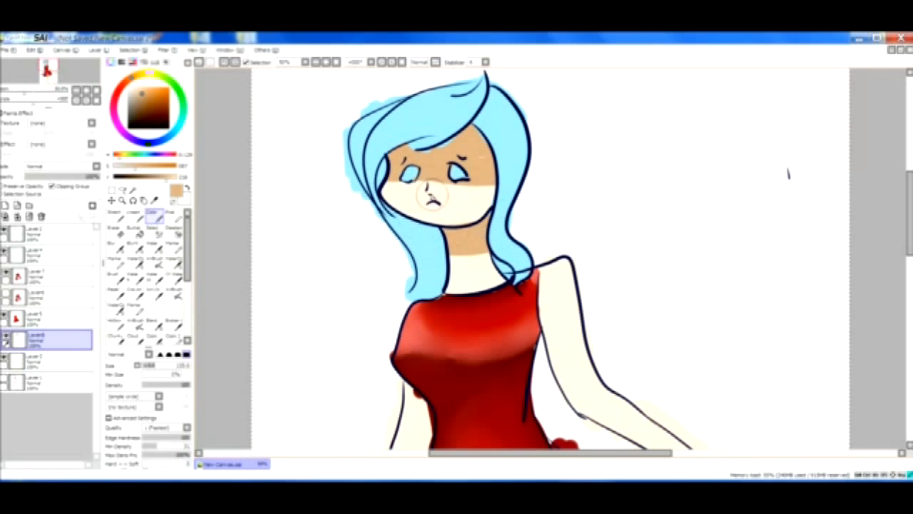
left_click_drag(430, 195, 431, 192)
left_click_drag(909, 186, 909, 197)
mouse_move(479, 130)
left_mouse_down()
mouse_move(491, 144)
mouse_move(481, 166)
mouse_move(479, 142)
mouse_move(472, 178)
mouse_move(484, 155)
left_mouse_up()
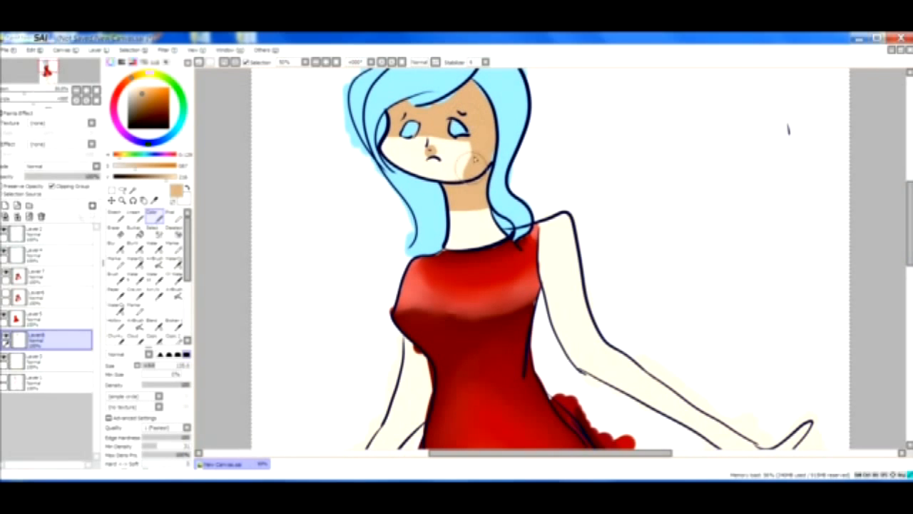
mouse_move(471, 175)
left_mouse_down()
mouse_move(403, 171)
mouse_move(382, 122)
mouse_move(412, 183)
left_mouse_up()
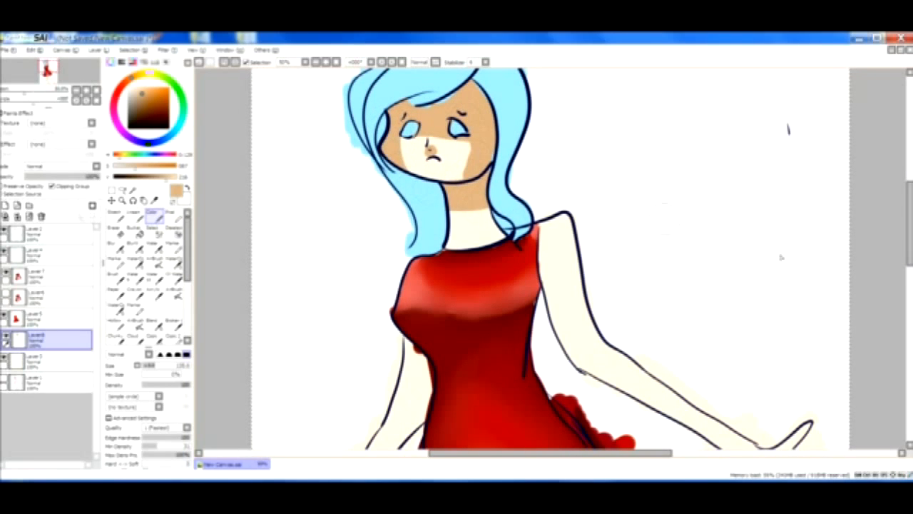
Step: Paint tan shadows on the character's right arm beside the bust, around the fingers, and at the wrist
left_click_drag(908, 239, 908, 283)
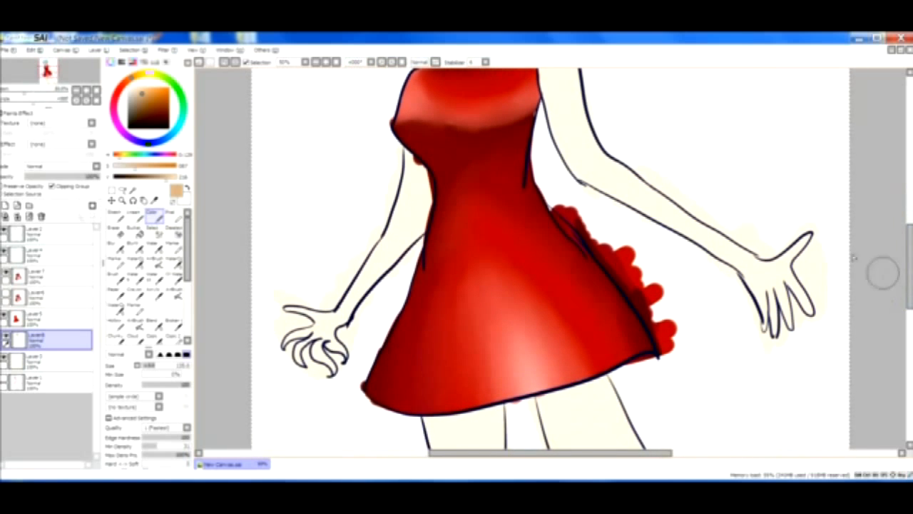
mouse_move(397, 161)
left_mouse_down()
mouse_move(407, 153)
mouse_move(408, 187)
mouse_move(427, 194)
mouse_move(417, 251)
mouse_move(397, 182)
left_mouse_up()
mouse_move(318, 341)
left_mouse_down()
mouse_move(283, 343)
mouse_move(345, 365)
mouse_move(359, 350)
mouse_move(305, 348)
mouse_move(314, 353)
mouse_move(285, 300)
mouse_move(283, 320)
left_mouse_up()
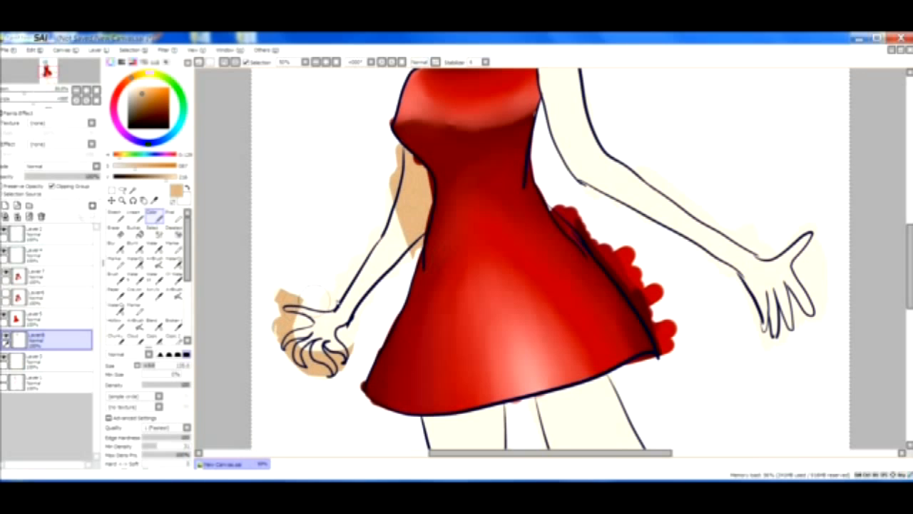
mouse_move(335, 304)
left_mouse_down()
mouse_move(354, 328)
mouse_move(337, 296)
mouse_move(361, 329)
mouse_move(337, 288)
left_mouse_up()
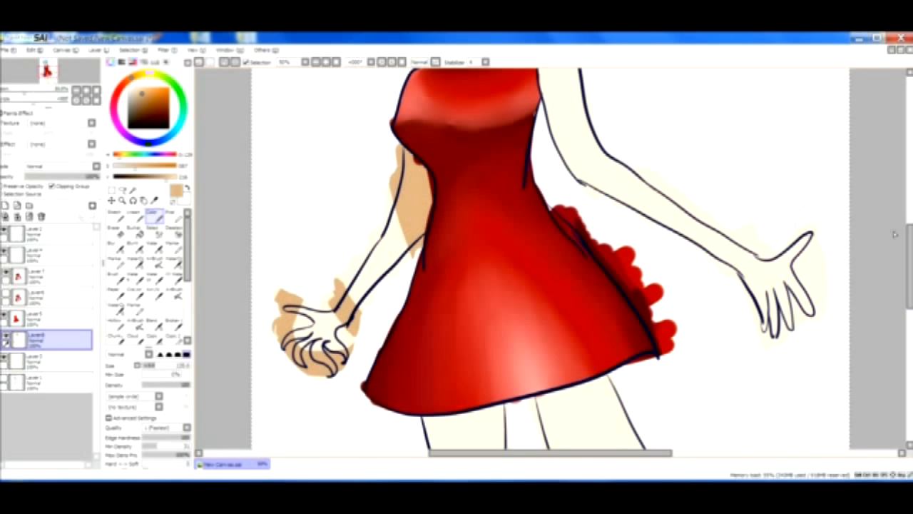
Step: Paint tan shadows on the outstretched arm's elbow and wrist and along the outer edge and fingertips of its hand
scroll(869, 188, "up", 3)
mouse_move(558, 260)
left_mouse_down()
mouse_move(583, 250)
mouse_move(589, 263)
left_mouse_up()
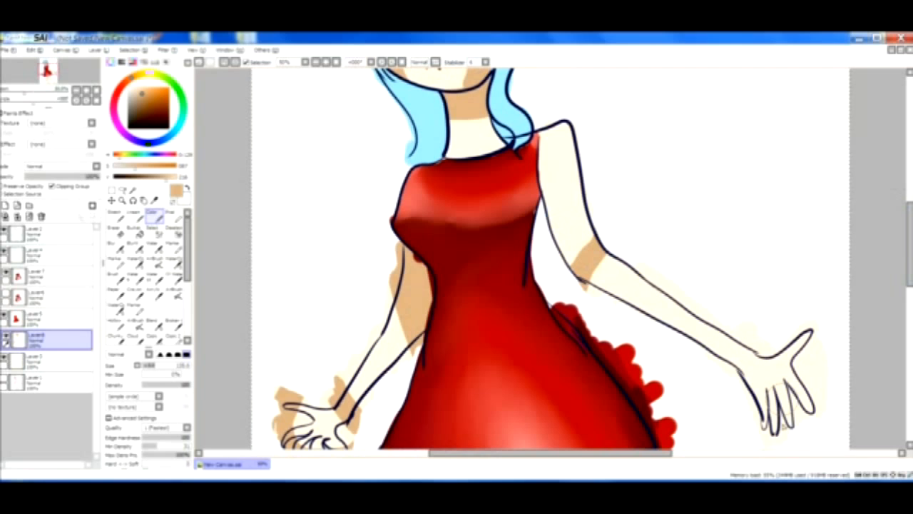
left_click_drag(756, 348, 739, 366)
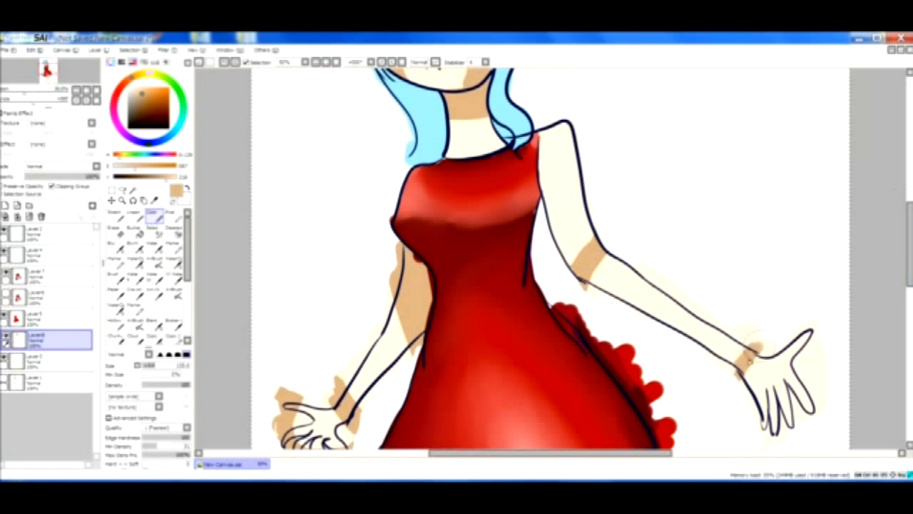
mouse_move(801, 333)
left_mouse_down()
mouse_move(816, 365)
mouse_move(811, 325)
mouse_move(797, 423)
mouse_move(822, 393)
mouse_move(757, 438)
mouse_move(806, 405)
left_mouse_up()
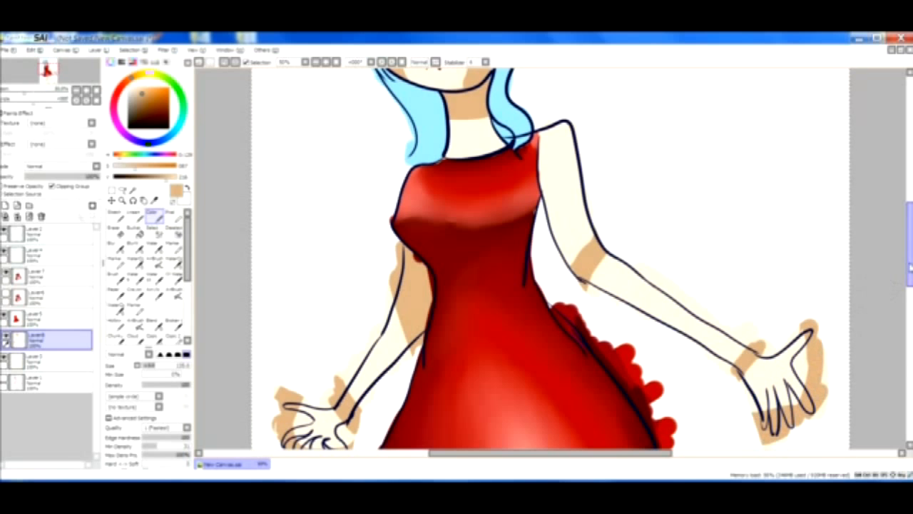
Step: Paint tan shadows across both thighs below the dress hem and under both knees
scroll(890, 325, "down", 5)
left_click_drag(888, 343, 887, 340)
mouse_move(425, 203)
left_mouse_down()
mouse_move(605, 169)
mouse_move(524, 161)
mouse_move(540, 198)
mouse_move(459, 207)
mouse_move(508, 235)
mouse_move(380, 269)
mouse_move(545, 238)
left_mouse_up()
mouse_move(350, 281)
left_mouse_down()
mouse_move(683, 203)
mouse_move(377, 296)
mouse_move(483, 268)
mouse_move(658, 196)
mouse_move(341, 296)
mouse_move(676, 231)
mouse_move(673, 293)
mouse_move(686, 321)
mouse_move(631, 319)
mouse_move(647, 330)
mouse_move(624, 325)
mouse_move(644, 342)
left_mouse_up()
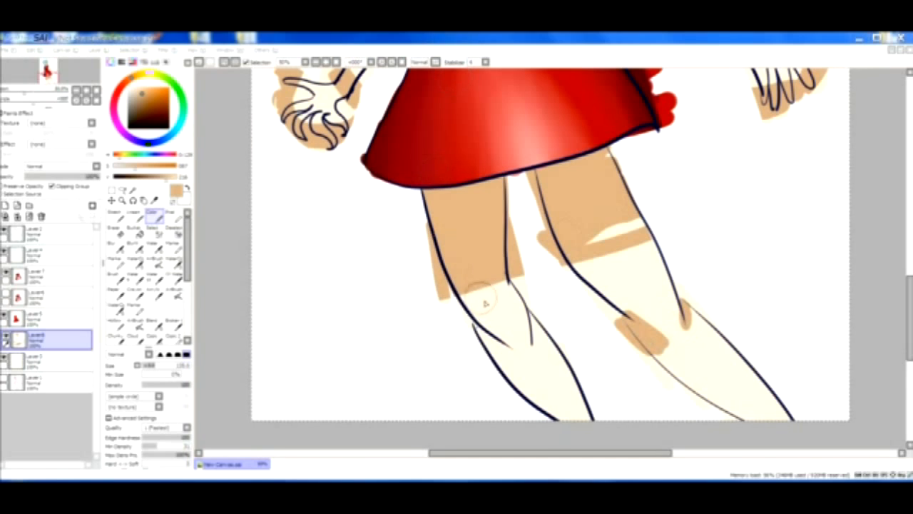
left_click(504, 360)
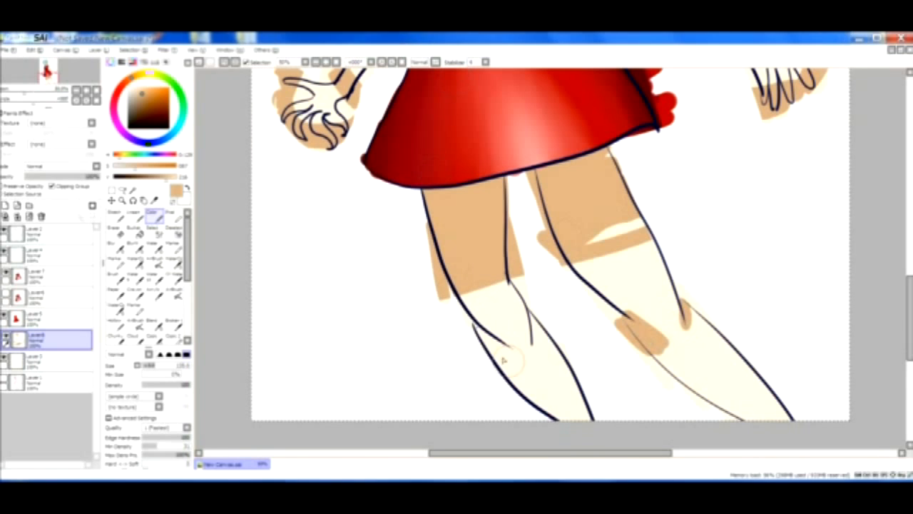
mouse_move(488, 340)
left_mouse_down()
mouse_move(509, 366)
mouse_move(500, 358)
mouse_move(536, 366)
mouse_move(538, 322)
left_mouse_up()
mouse_move(674, 341)
left_mouse_down()
mouse_move(663, 337)
mouse_move(696, 314)
mouse_move(660, 360)
mouse_move(689, 320)
mouse_move(681, 306)
left_mouse_up()
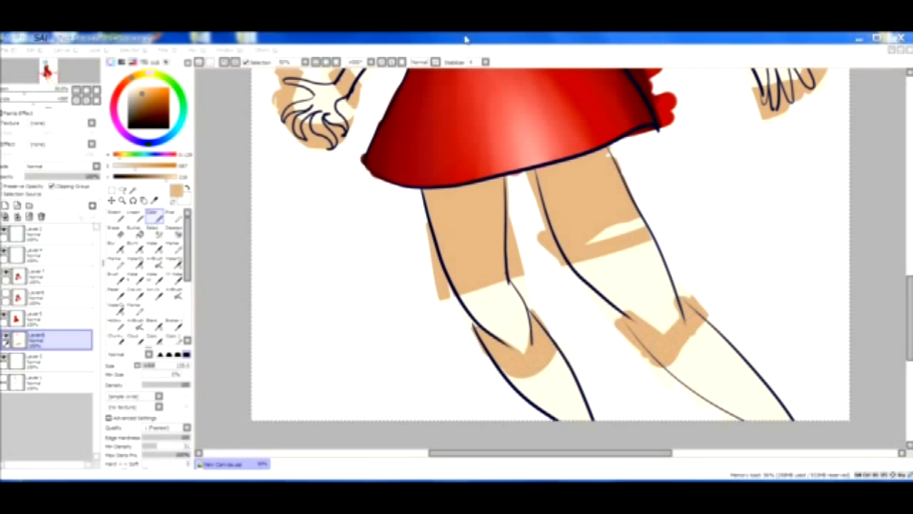
Step: Paint tan shadows down both edges of each shin, leaving a light strip along the middle
left_click_drag(488, 345, 578, 439)
left_click_drag(508, 364, 565, 429)
mouse_move(544, 360)
left_mouse_down()
mouse_move(593, 425)
mouse_move(572, 386)
left_mouse_up()
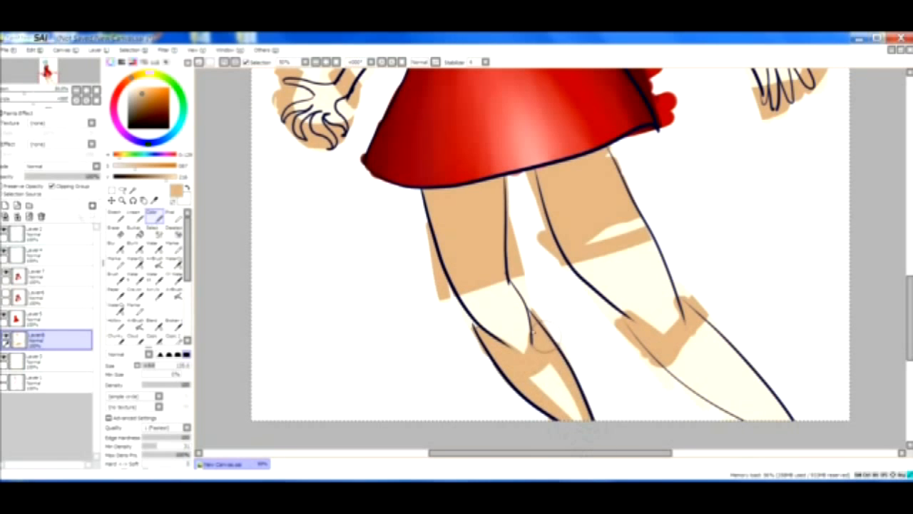
left_click_drag(681, 363, 748, 420)
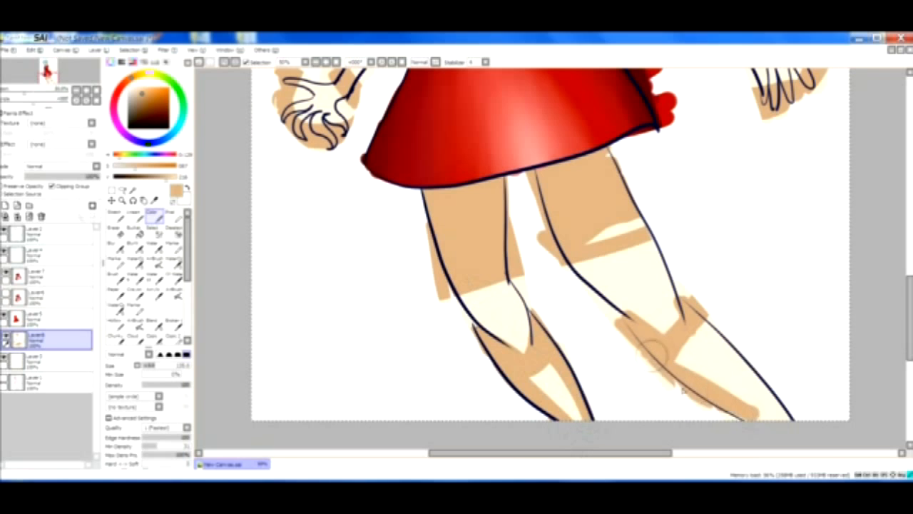
left_click_drag(695, 320, 794, 431)
Step: Paint tan shadows along the sides of both knees, narrowing the light patches on the kneecaps
mouse_move(565, 248)
left_mouse_down()
mouse_move(625, 326)
mouse_move(650, 331)
left_mouse_up()
left_click_drag(614, 205, 669, 284)
left_click_drag(638, 227, 667, 302)
left_click_drag(644, 247, 672, 315)
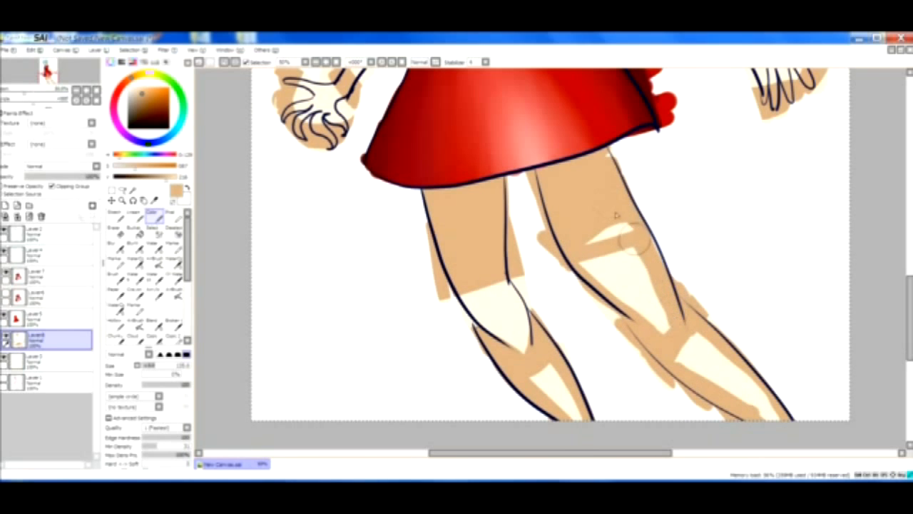
left_click_drag(571, 261, 658, 328)
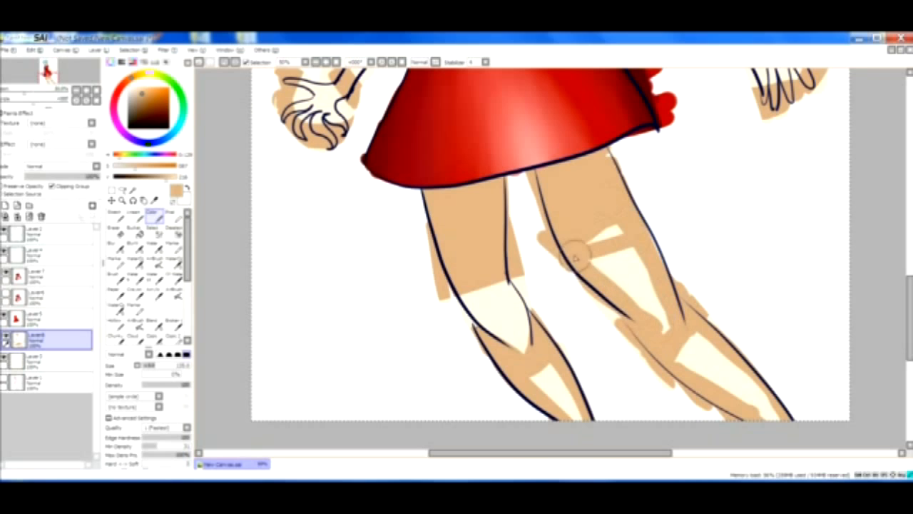
mouse_move(466, 282)
left_mouse_down()
mouse_move(507, 349)
mouse_move(475, 281)
mouse_move(490, 269)
mouse_move(524, 335)
mouse_move(502, 275)
mouse_move(532, 345)
mouse_move(524, 320)
left_mouse_up()
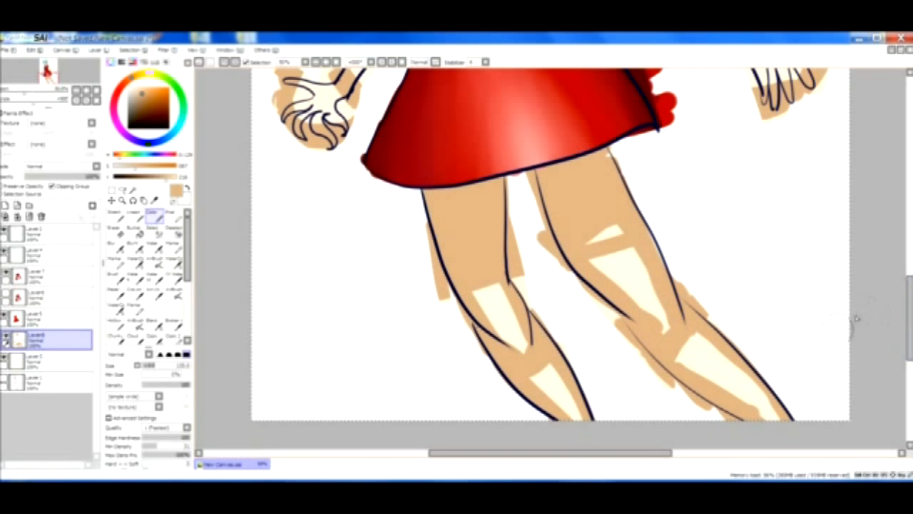
Step: Paint tan shadows on the outstretched arm's shoulder and down the outer edge of its upper arm
left_click_drag(910, 296, 910, 201)
mouse_move(542, 261)
left_mouse_down()
mouse_move(555, 332)
mouse_move(569, 329)
left_mouse_up()
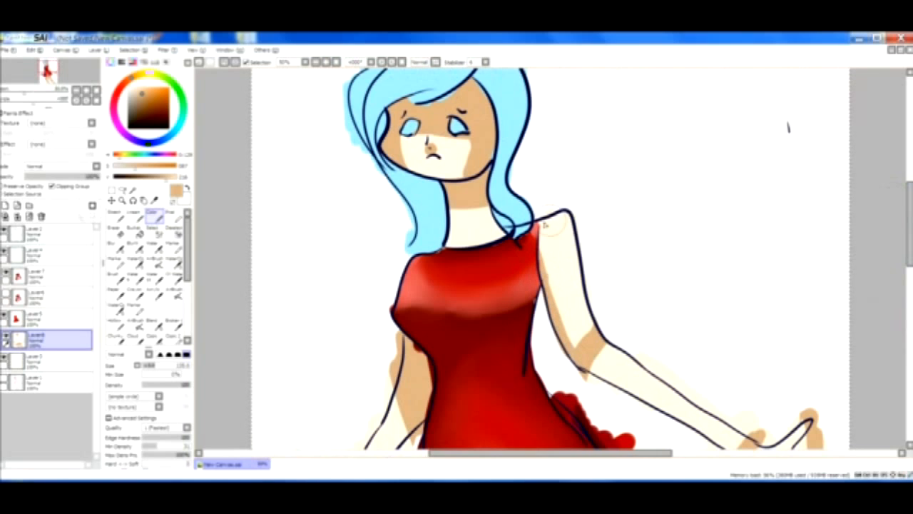
mouse_move(564, 207)
left_mouse_down()
mouse_move(581, 268)
mouse_move(577, 291)
left_mouse_up()
left_click_drag(571, 258, 595, 344)
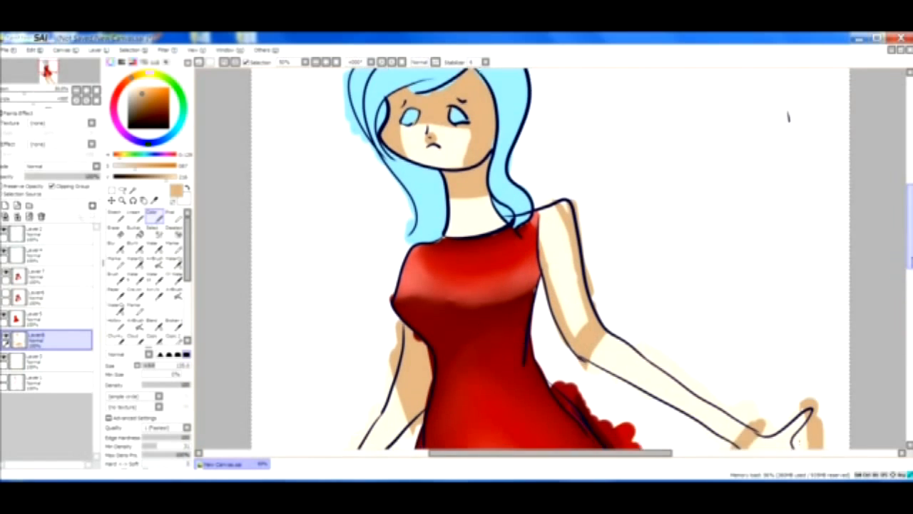
Step: Paint tan shadows along the underside and elbow of the outstretched forearm and along the inner edge of the other forearm
scroll(897, 262, "down", 5)
left_click_drag(589, 217, 645, 257)
left_click_drag(608, 229, 718, 308)
left_click_drag(661, 277, 708, 301)
left_click_drag(606, 224, 595, 205)
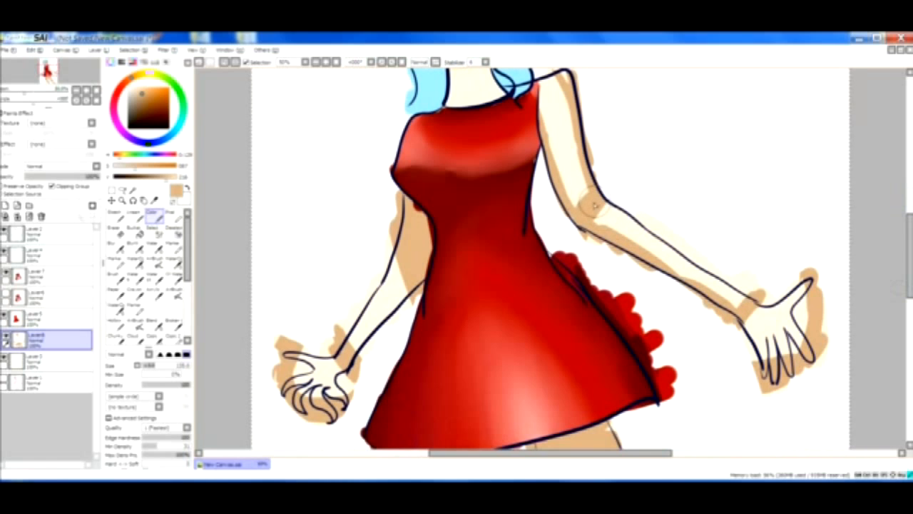
mouse_move(414, 270)
left_mouse_down()
mouse_move(361, 349)
mouse_move(377, 338)
left_mouse_up()
Step: Choose a darker ochre and paint deeper shadows across both upper thighs below the hem and along the edges of the bent leg
scroll(853, 287, "up", 3)
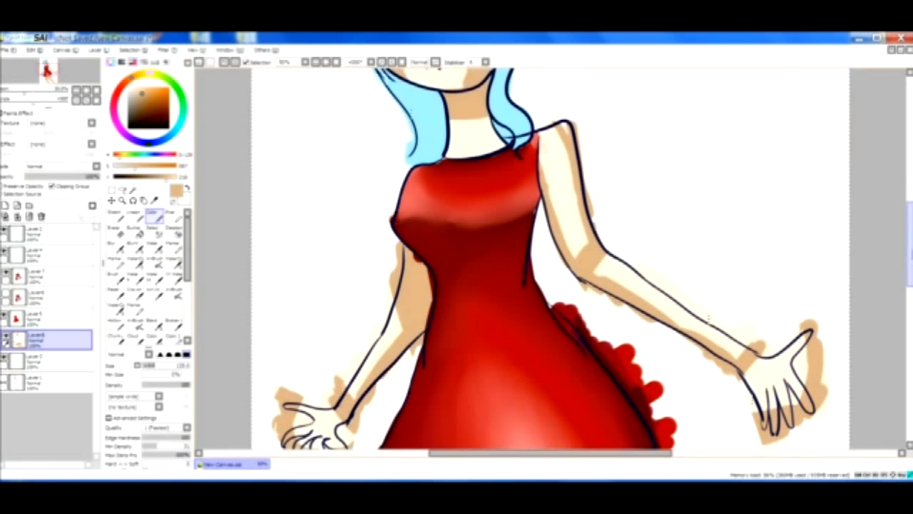
scroll(897, 323, "down", 7)
scroll(897, 322, "up", 5)
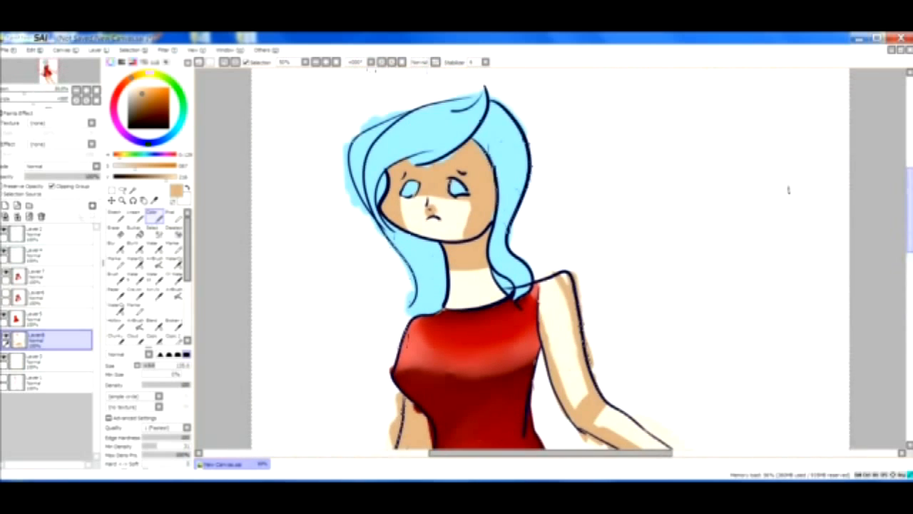
scroll(891, 334, "down", 6)
left_click_drag(892, 334, 891, 336)
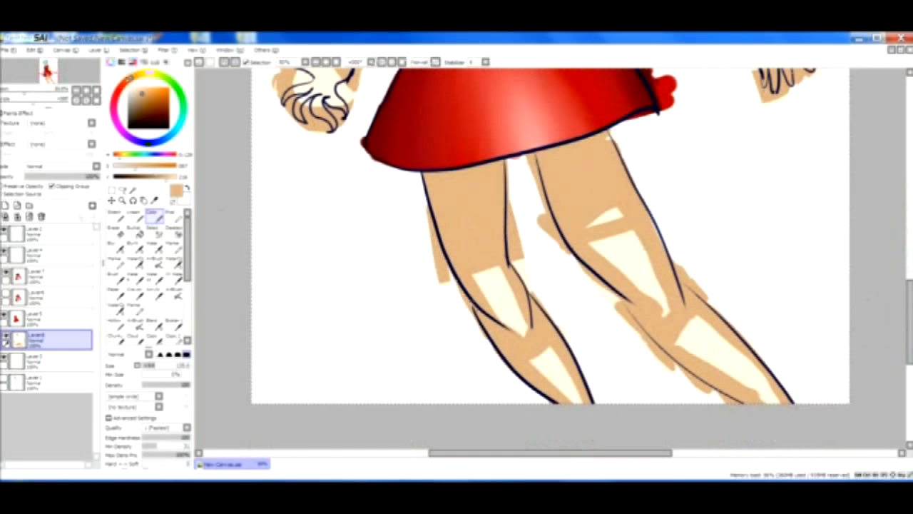
left_click_drag(144, 94, 148, 97)
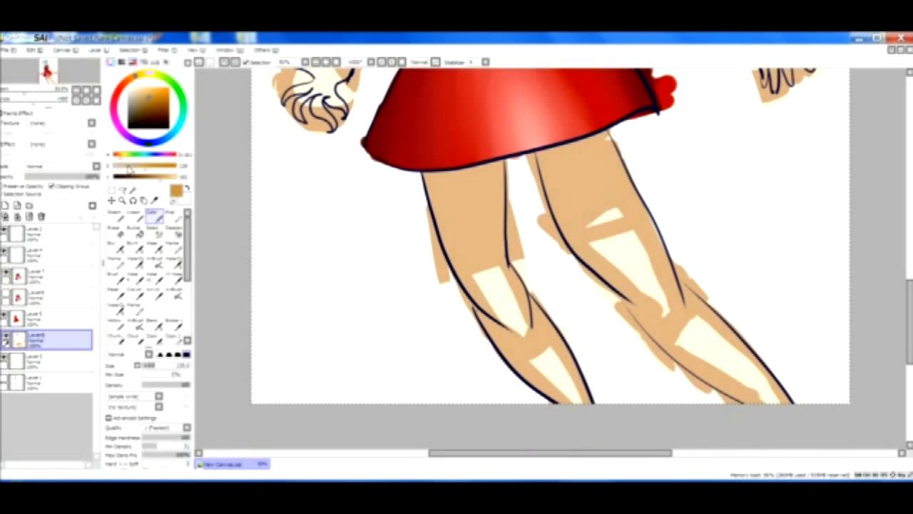
mouse_move(448, 179)
left_mouse_down()
mouse_move(456, 199)
mouse_move(443, 203)
mouse_move(499, 167)
mouse_move(492, 204)
left_mouse_up()
mouse_move(532, 160)
left_mouse_down()
mouse_move(600, 148)
mouse_move(546, 157)
mouse_move(590, 142)
mouse_move(586, 160)
mouse_move(564, 168)
mouse_move(586, 174)
mouse_move(567, 183)
mouse_move(606, 178)
left_mouse_up()
mouse_move(471, 253)
left_mouse_down()
mouse_move(446, 227)
mouse_move(437, 193)
mouse_move(451, 254)
left_mouse_up()
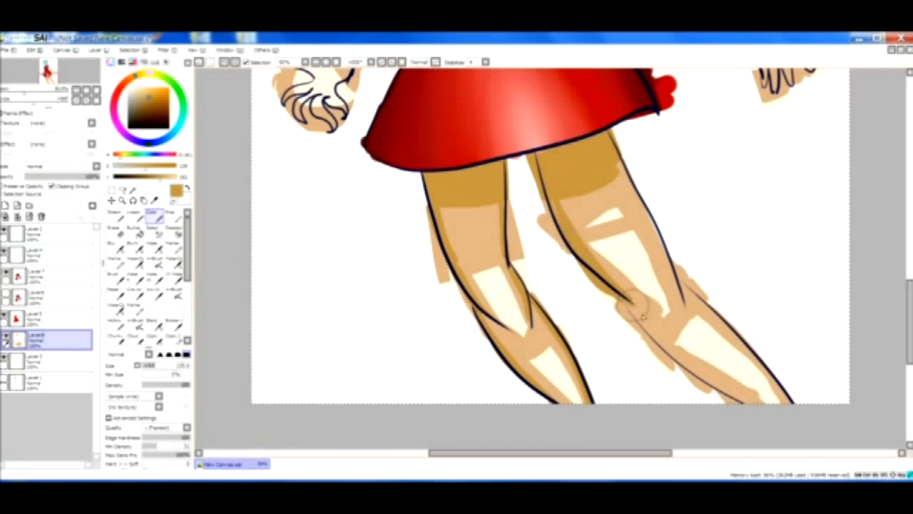
Step: Paint ochre shadows along the outer side of the other leg's knee and down both edges of its shin
mouse_move(650, 236)
left_mouse_down()
mouse_move(668, 304)
mouse_move(632, 213)
mouse_move(675, 321)
mouse_move(661, 254)
mouse_move(680, 312)
mouse_move(651, 324)
mouse_move(621, 295)
mouse_move(689, 367)
left_mouse_up()
mouse_move(644, 311)
left_mouse_down()
mouse_move(715, 384)
mouse_move(677, 353)
mouse_move(648, 321)
mouse_move(751, 407)
left_mouse_up()
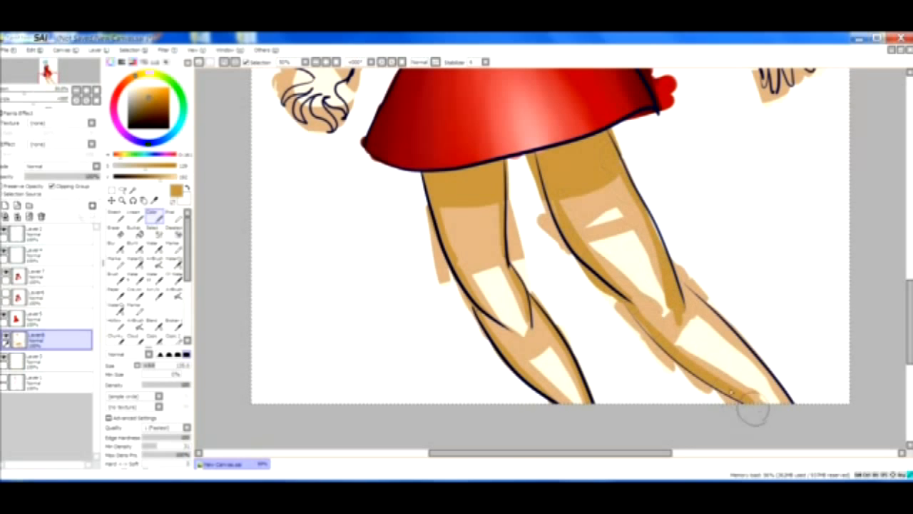
mouse_move(681, 287)
left_mouse_down()
mouse_move(721, 316)
mouse_move(769, 387)
left_mouse_up()
left_click_drag(698, 302, 791, 413)
Step: Paint ochre shadows on the arm beside the bust, along its forearm, and around the fingers of both hands
left_click_drag(910, 296, 903, 234)
mouse_move(406, 166)
left_mouse_down()
mouse_move(444, 261)
mouse_move(408, 176)
mouse_move(420, 269)
mouse_move(422, 238)
mouse_move(373, 311)
left_mouse_up()
mouse_move(289, 349)
left_mouse_down()
mouse_move(283, 335)
mouse_move(286, 341)
left_mouse_up()
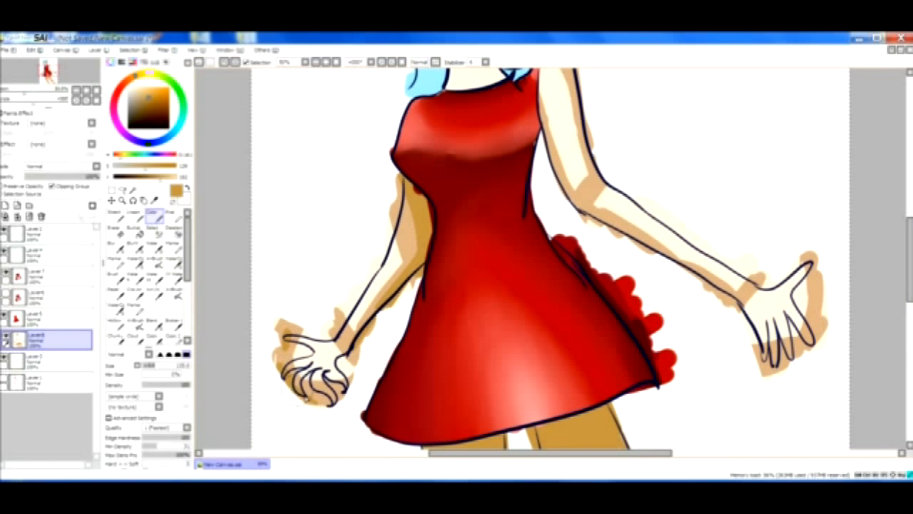
mouse_move(754, 365)
left_mouse_down()
mouse_move(796, 360)
mouse_move(765, 362)
mouse_move(794, 357)
mouse_move(812, 341)
left_mouse_up()
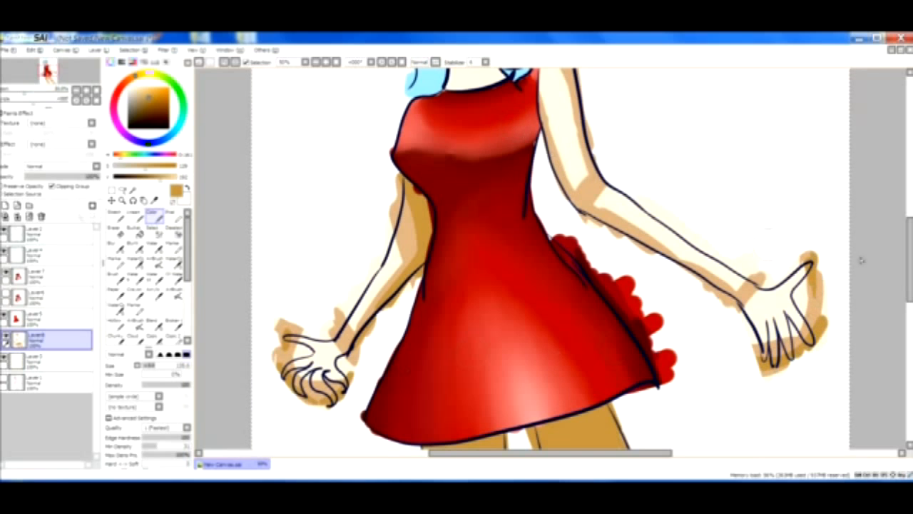
Step: Paint ochre shadows under the chin, along the outstretched arm's inner edge and elbow, and around the face beneath the fringe
scroll(861, 261, "up", 3)
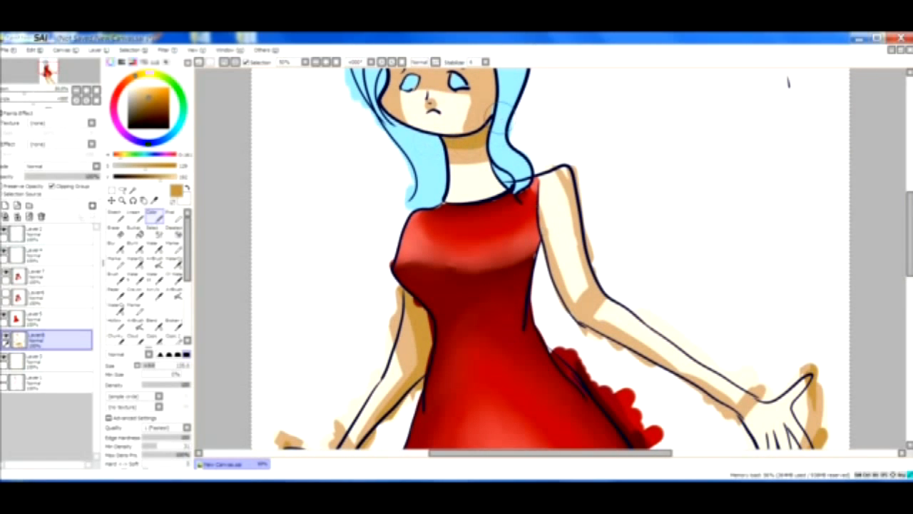
mouse_move(539, 228)
left_mouse_down()
mouse_move(573, 309)
mouse_move(592, 299)
mouse_move(591, 312)
mouse_move(596, 302)
left_mouse_up()
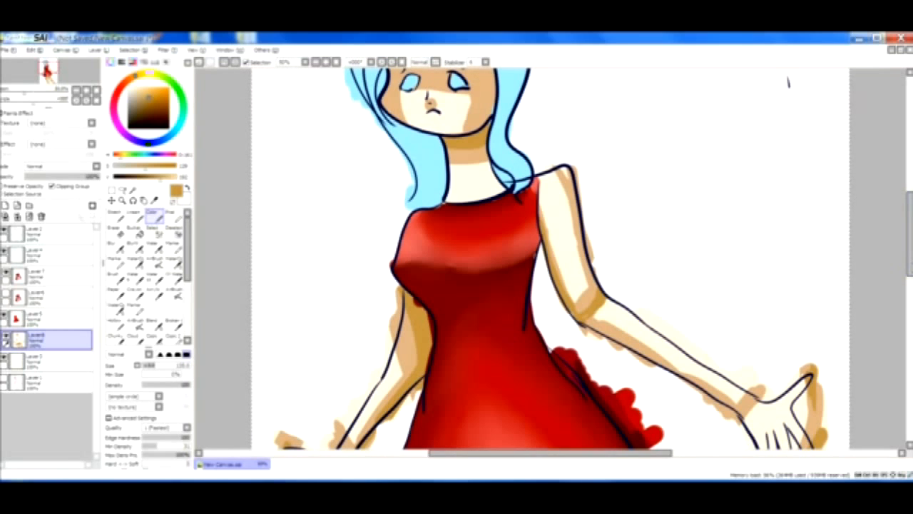
scroll(594, 168, "up", 3)
mouse_move(473, 120)
left_mouse_down()
mouse_move(355, 135)
mouse_move(474, 114)
mouse_move(381, 141)
mouse_move(485, 127)
left_mouse_up()
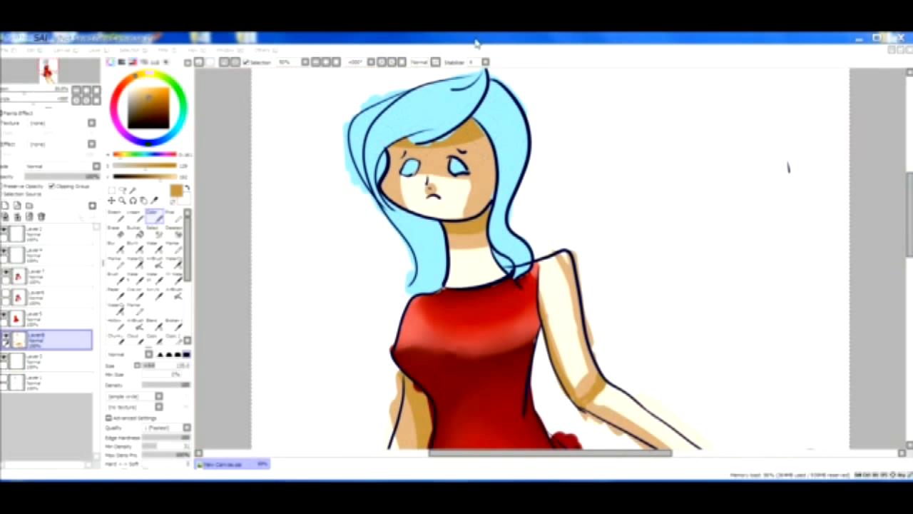
left_click_drag(495, 169, 447, 124)
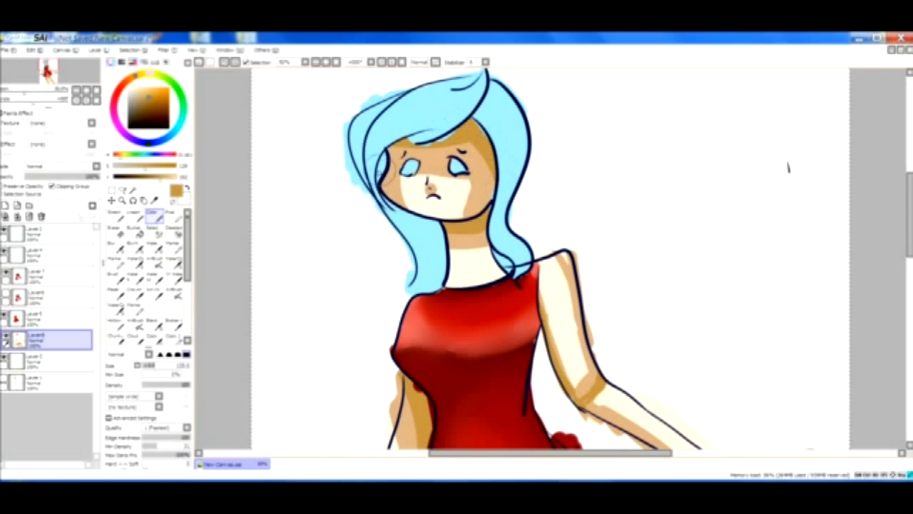
Step: Choose a dark orange-brown and paint the deepest shadows under the fringe, on the fingers and at the armpit beside the bust
left_click(129, 83)
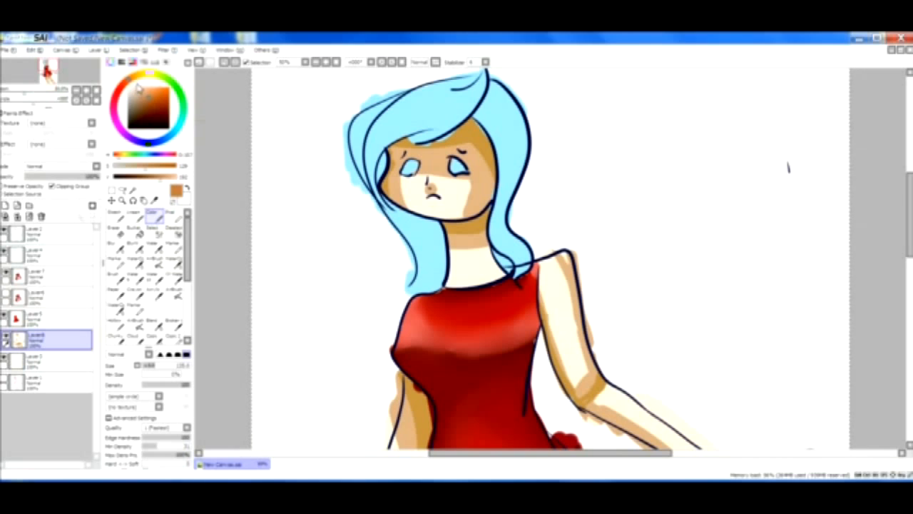
left_click(158, 102)
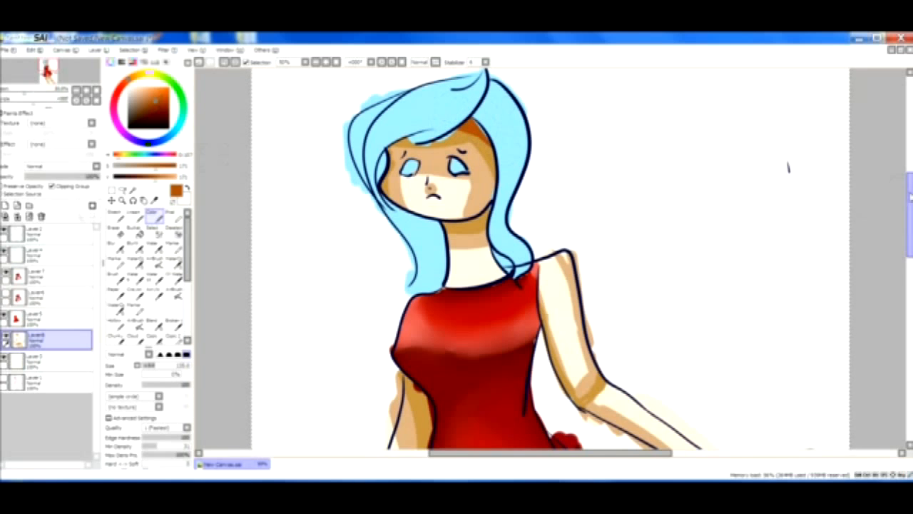
scroll(788, 168, "down", 10)
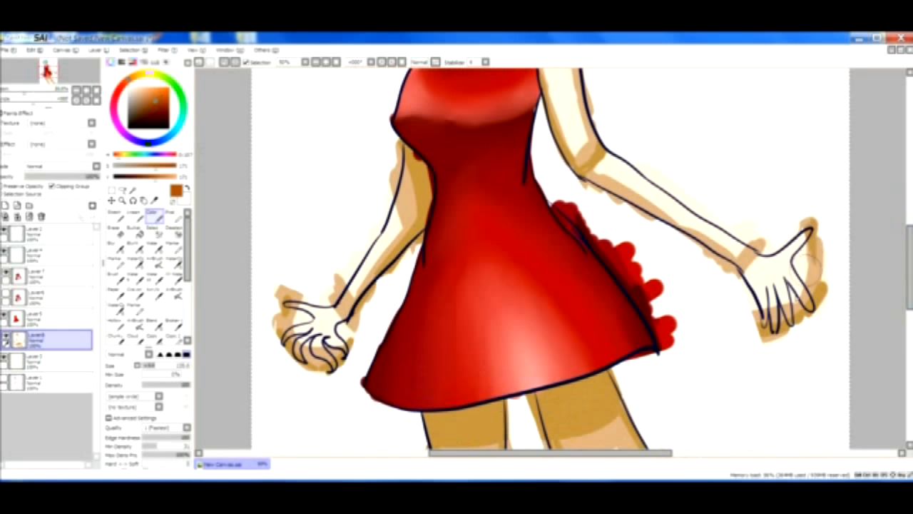
left_click_drag(801, 312, 812, 306)
left_click_drag(811, 311, 819, 293)
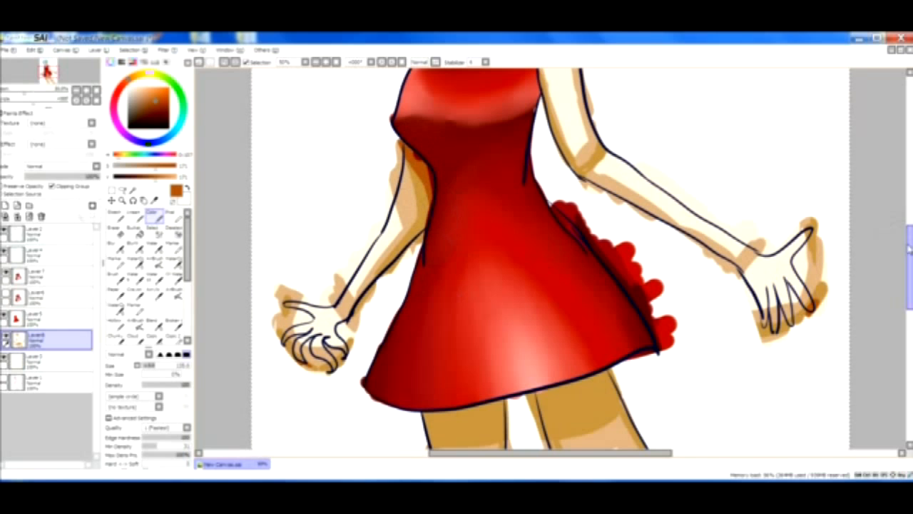
Step: Paint dark orange-brown shadows across both thighs directly below the dress hem and on the neck under the chin
scroll(898, 267, "down", 3)
mouse_move(484, 245)
left_mouse_down()
mouse_move(438, 302)
mouse_move(500, 287)
mouse_move(385, 265)
mouse_move(522, 289)
mouse_move(401, 292)
mouse_move(518, 277)
mouse_move(572, 258)
mouse_move(560, 267)
mouse_move(607, 261)
left_mouse_up()
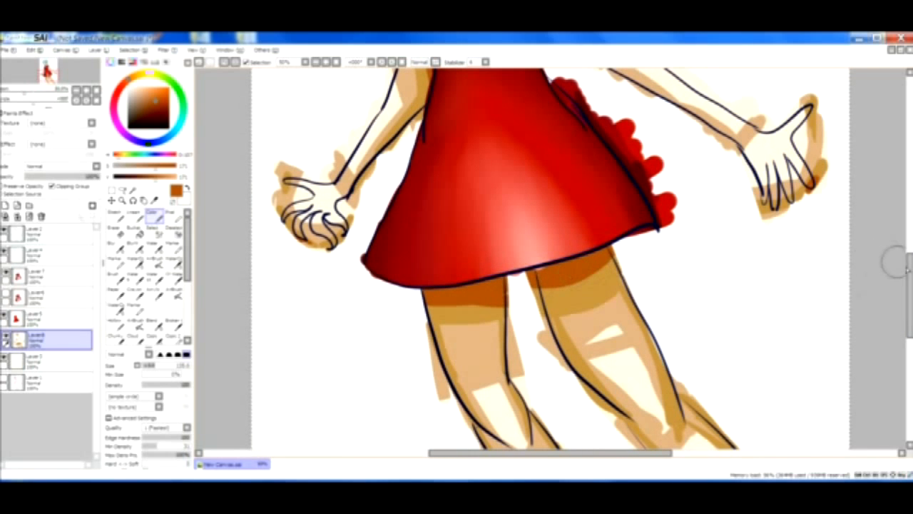
scroll(888, 260, "up", 6)
mouse_move(492, 165)
left_mouse_down()
mouse_move(493, 151)
mouse_move(498, 157)
mouse_move(479, 151)
mouse_move(491, 158)
mouse_move(475, 161)
mouse_move(494, 161)
mouse_move(513, 140)
left_mouse_up()
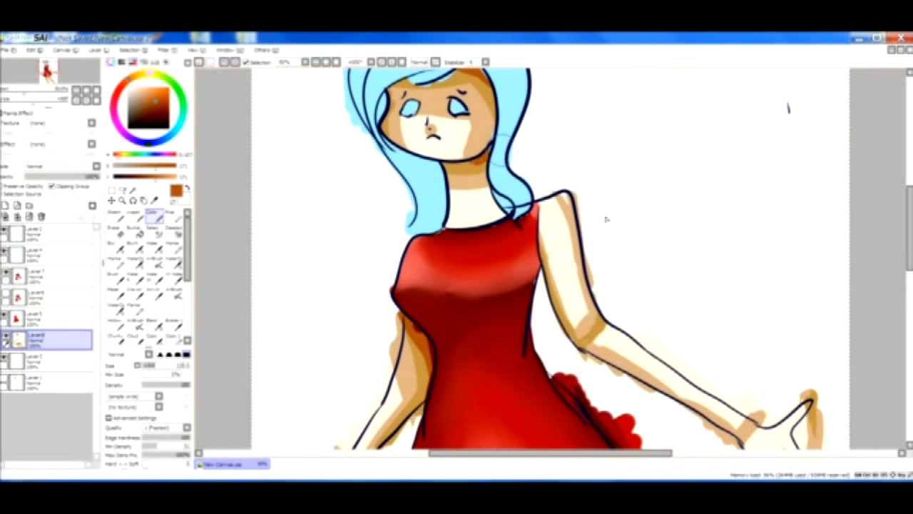
Step: Choose the Blur brush and set aside a hidden, unclipped copy of the skin shadow layer
left_click_drag(909, 217, 871, 319)
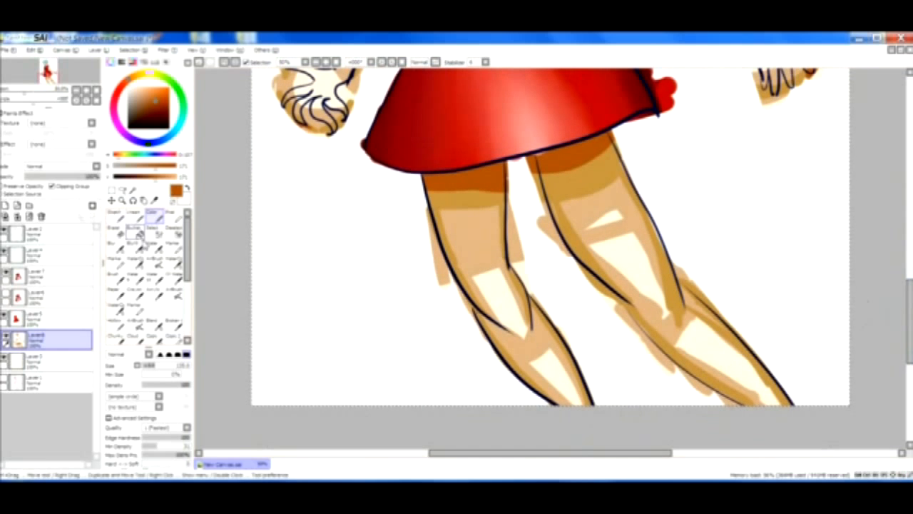
left_click(116, 246)
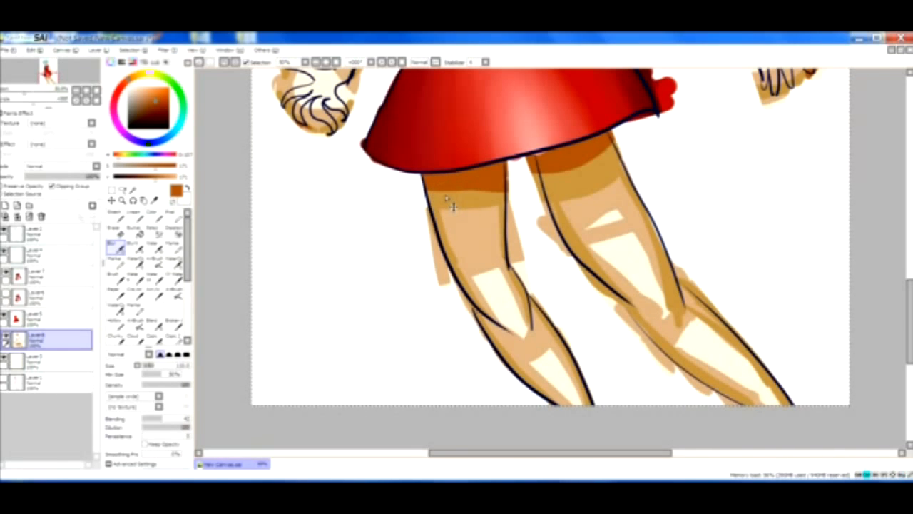
key("ctrl+z")
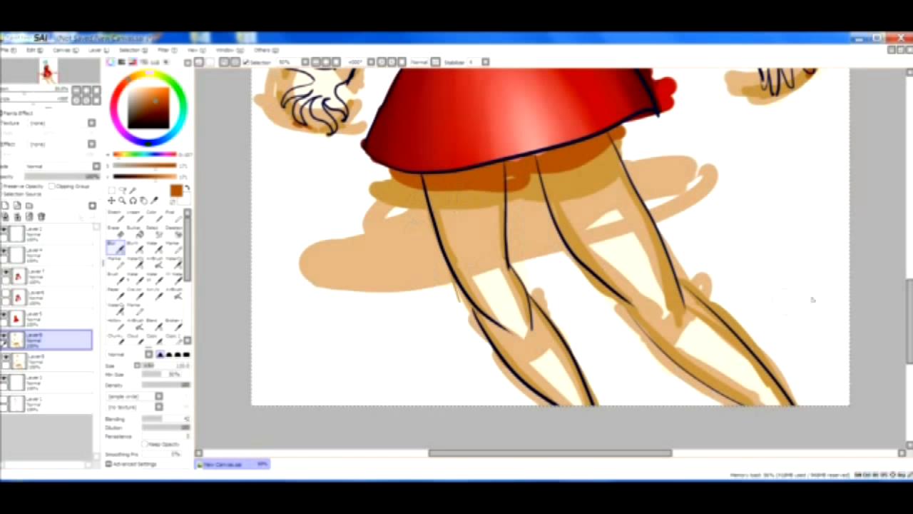
left_click_drag(909, 300, 883, 311)
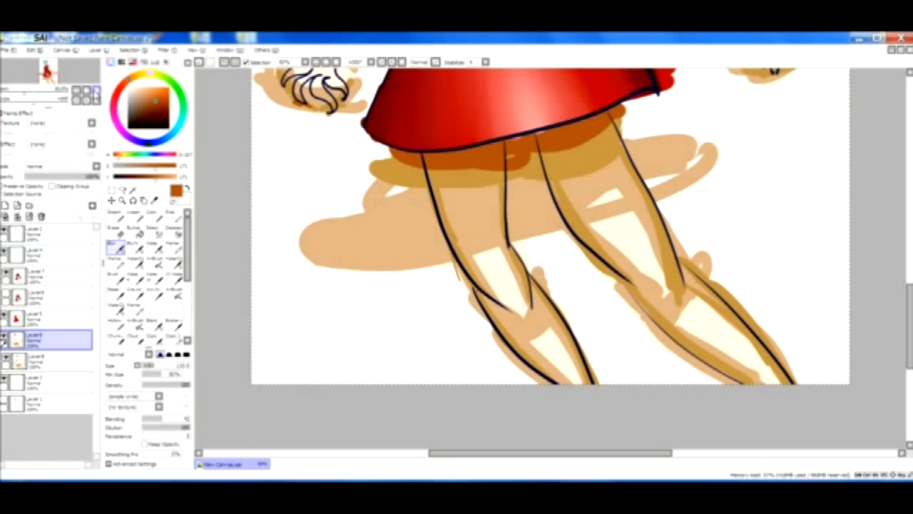
left_click(96, 91)
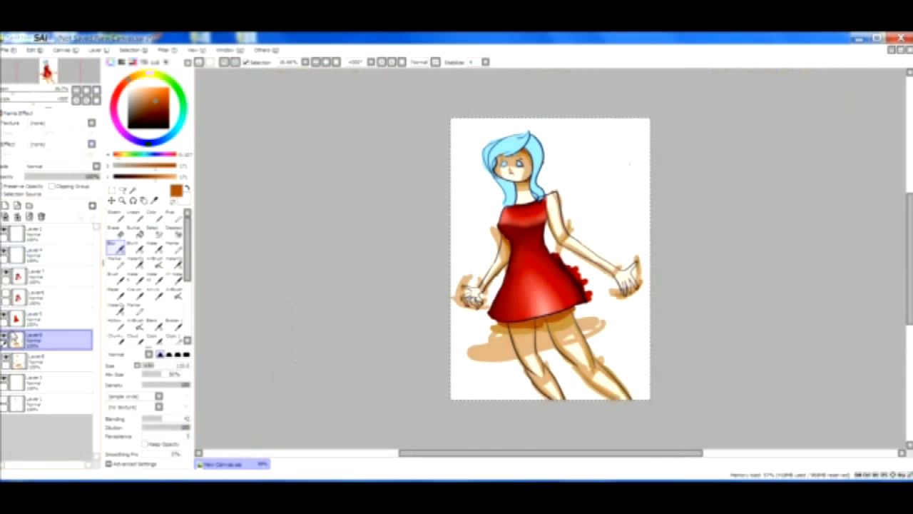
left_click(5, 340)
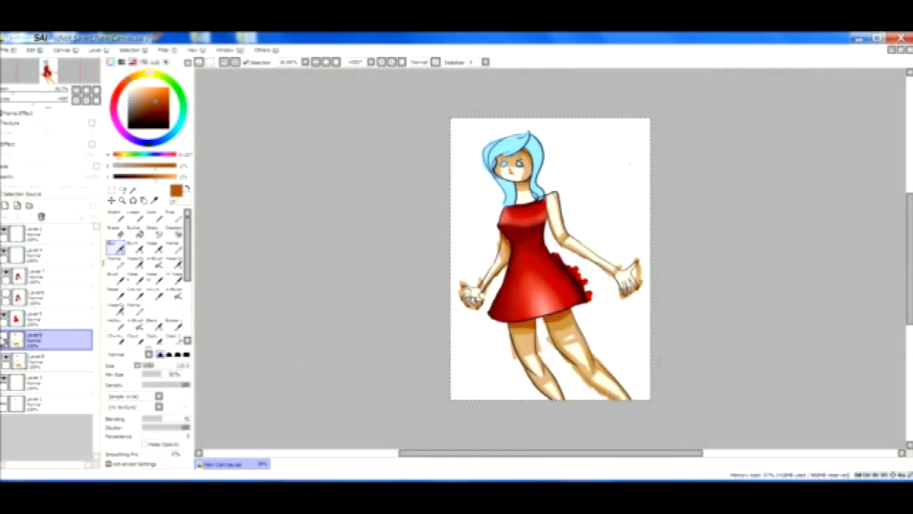
Step: Make the original clipped skin shadow layer the active layer for blending
left_click(87, 93)
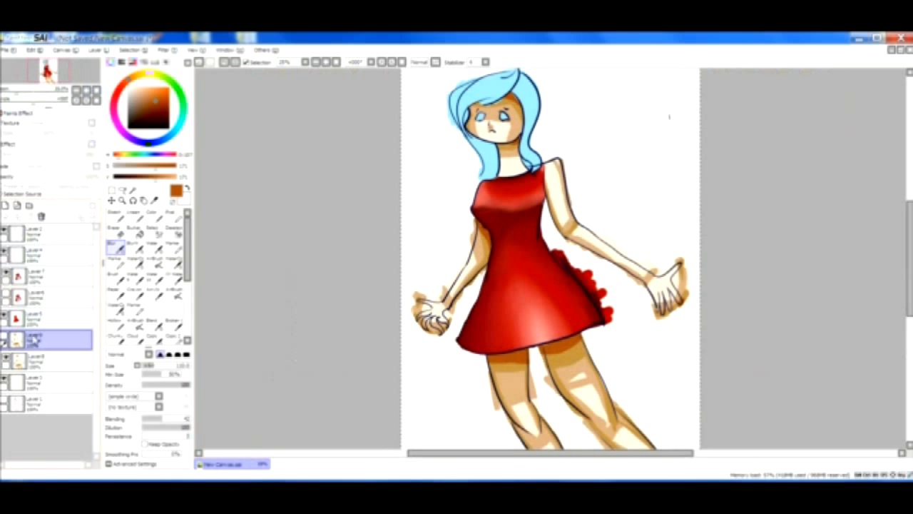
left_click(48, 360)
left_click(86, 93)
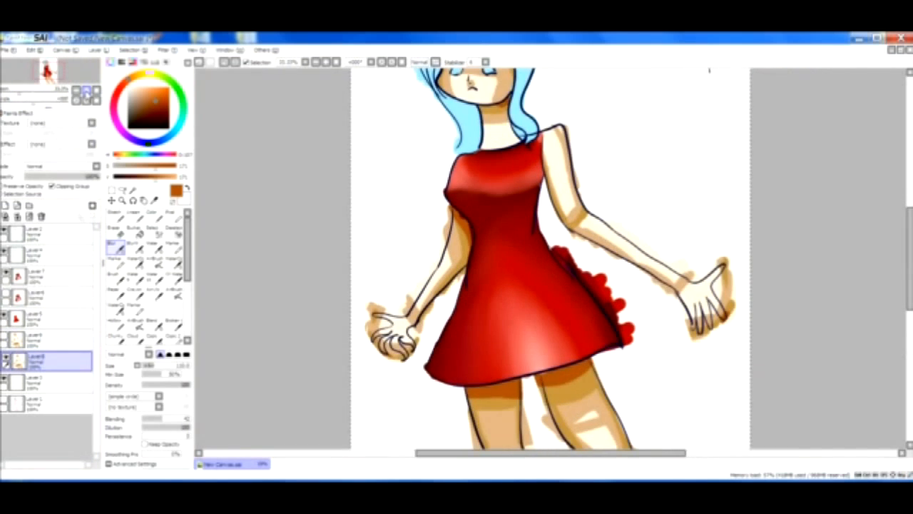
left_click(87, 93)
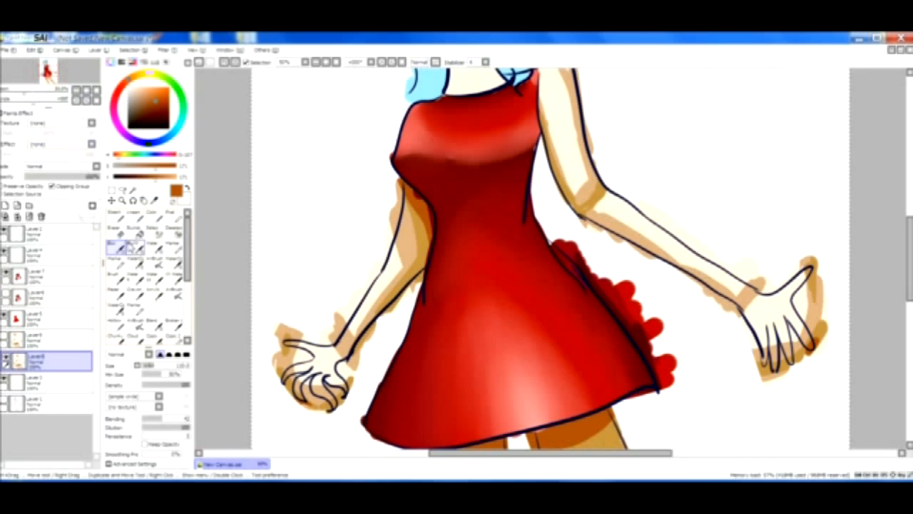
Step: Blend the skin shadows on the arm beside the bust and its curled hand with the Blur brush
left_click(134, 246)
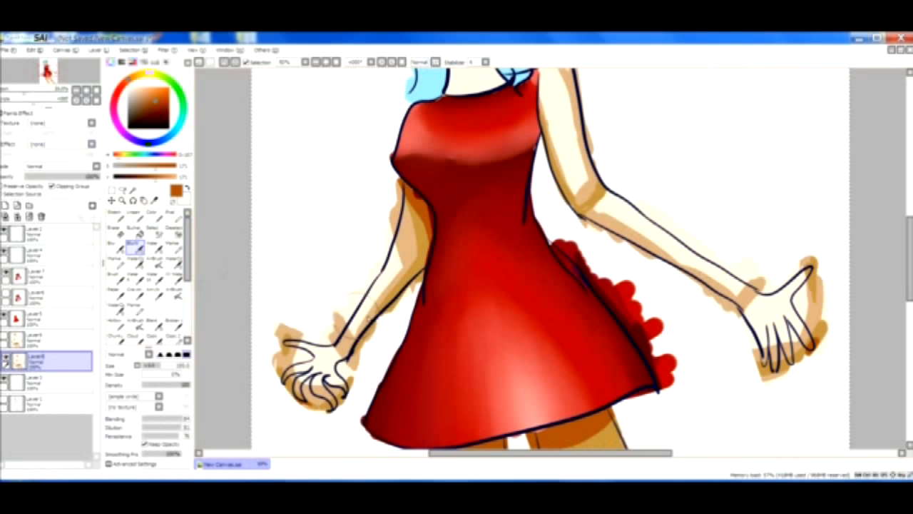
left_click(116, 247)
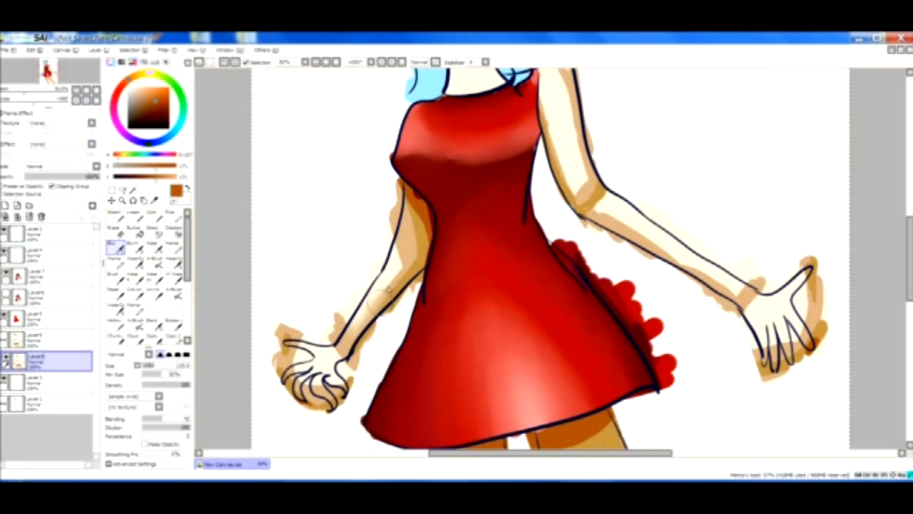
mouse_move(394, 280)
left_mouse_down()
mouse_move(400, 236)
mouse_move(397, 275)
mouse_move(409, 248)
mouse_move(405, 221)
mouse_move(412, 244)
mouse_move(407, 217)
mouse_move(418, 249)
mouse_move(363, 351)
mouse_move(404, 220)
left_mouse_up()
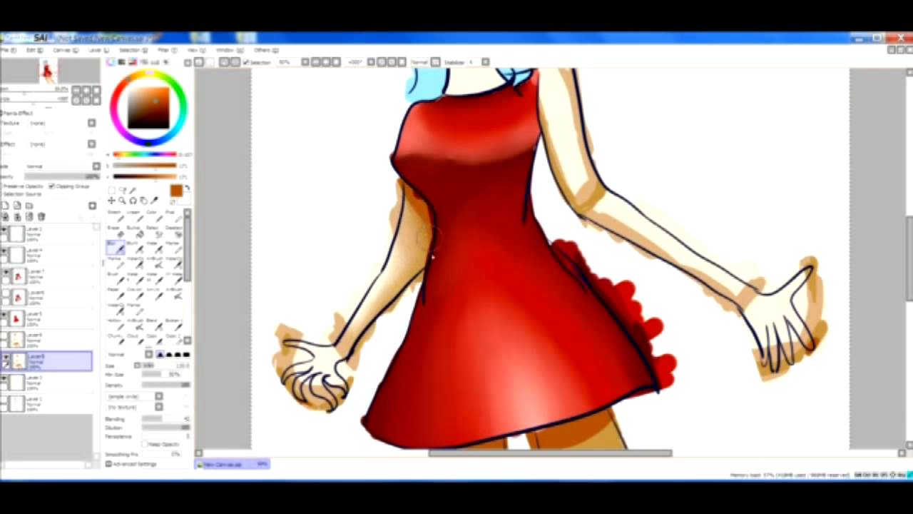
mouse_move(414, 225)
left_mouse_down()
mouse_move(405, 269)
mouse_move(351, 357)
mouse_move(345, 348)
mouse_move(335, 360)
mouse_move(326, 335)
mouse_move(360, 365)
left_mouse_up()
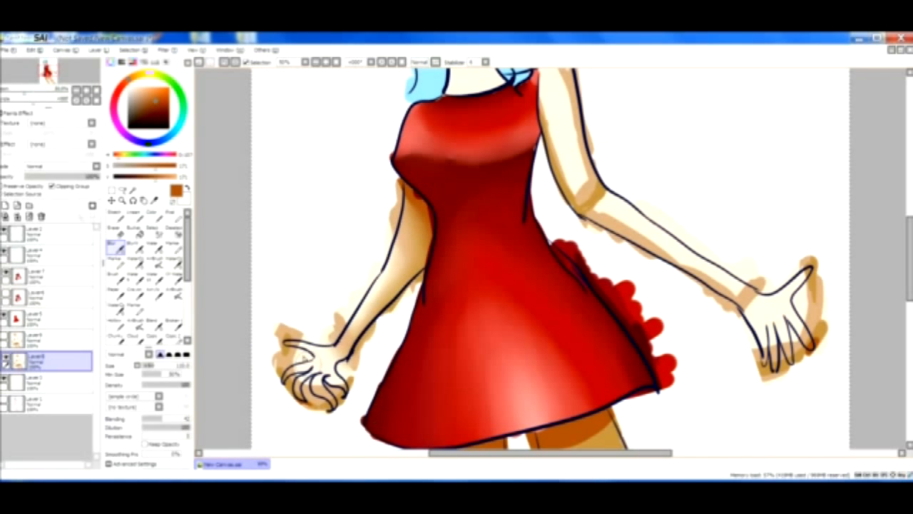
mouse_move(293, 344)
left_mouse_down()
mouse_move(294, 335)
mouse_move(303, 389)
left_mouse_up()
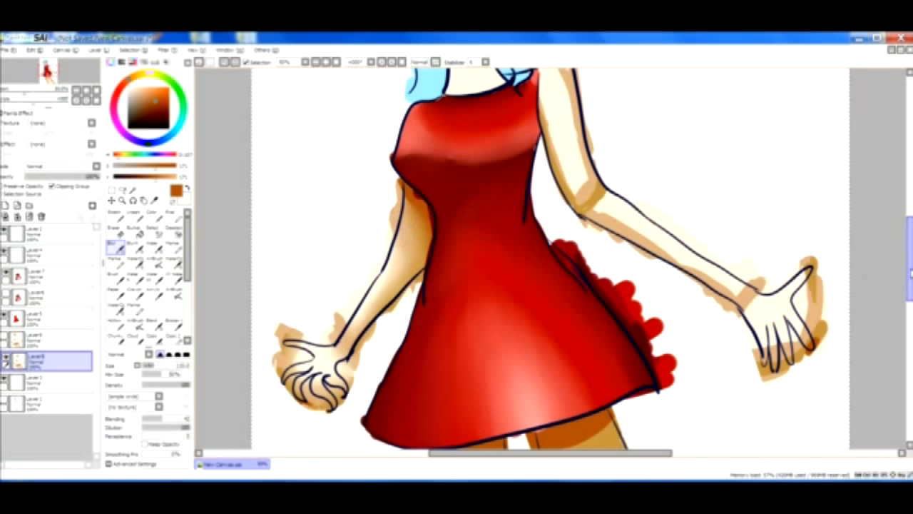
Step: Blur the skin shadows along the outstretched arm from shoulder to hand, then across the face and neck
scroll(873, 280, "up", 3)
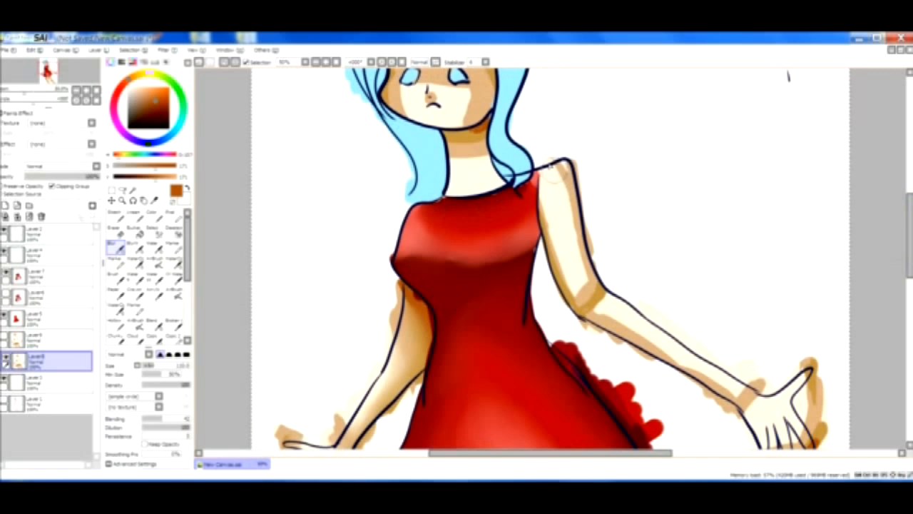
mouse_move(585, 262)
left_mouse_down()
mouse_move(585, 287)
mouse_move(570, 221)
mouse_move(582, 294)
mouse_move(564, 273)
mouse_move(555, 232)
mouse_move(570, 279)
mouse_move(548, 199)
mouse_move(584, 294)
mouse_move(562, 241)
left_mouse_up()
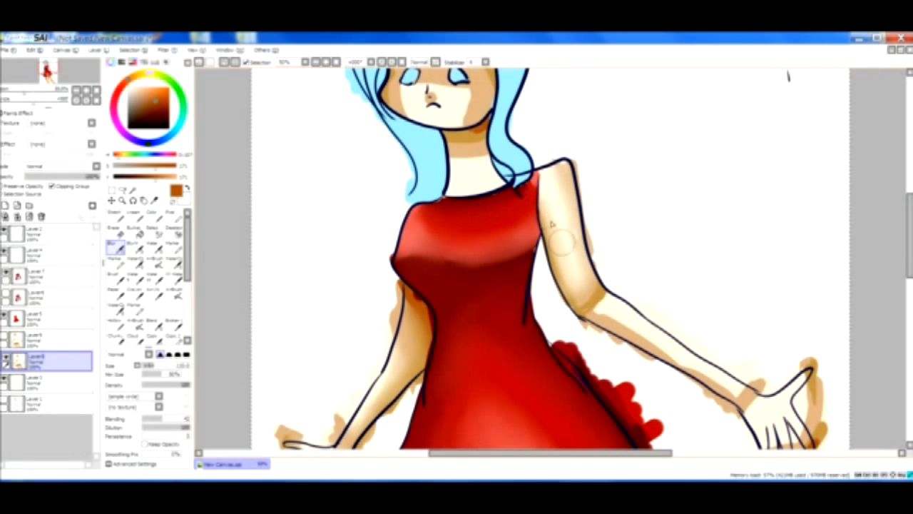
mouse_move(601, 308)
left_mouse_down()
mouse_move(594, 311)
mouse_move(615, 291)
mouse_move(603, 307)
left_mouse_up()
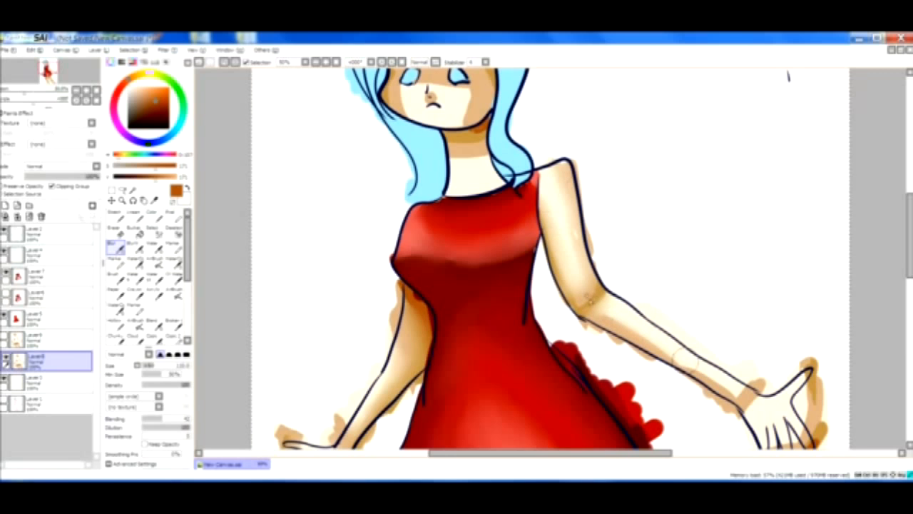
mouse_move(595, 298)
left_mouse_down()
mouse_move(621, 303)
mouse_move(589, 311)
mouse_move(653, 347)
mouse_move(649, 334)
mouse_move(738, 401)
mouse_move(718, 387)
mouse_move(749, 398)
left_mouse_up()
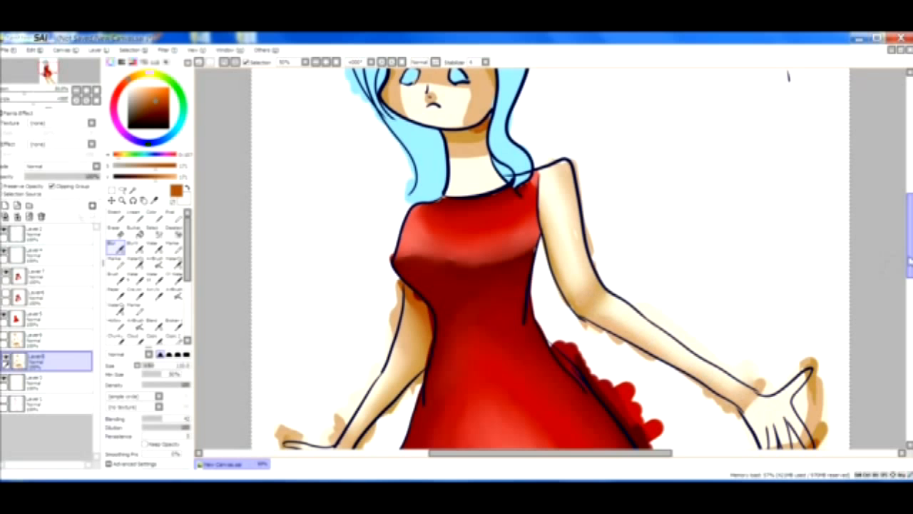
scroll(909, 262, "down", 5)
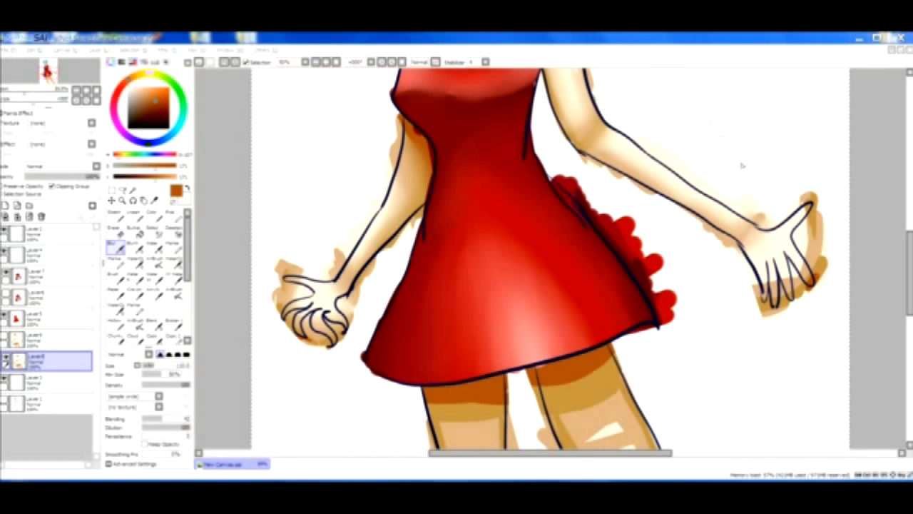
left_click(742, 291)
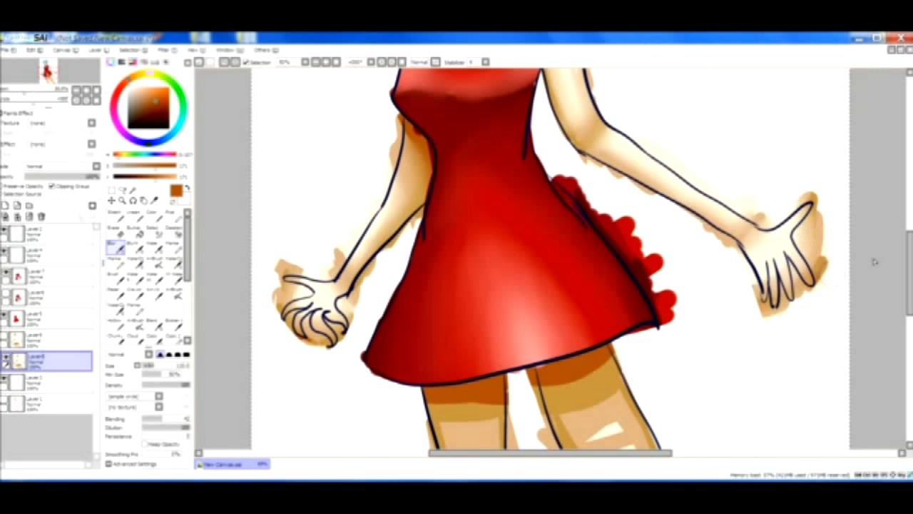
scroll(885, 235, "up", 5)
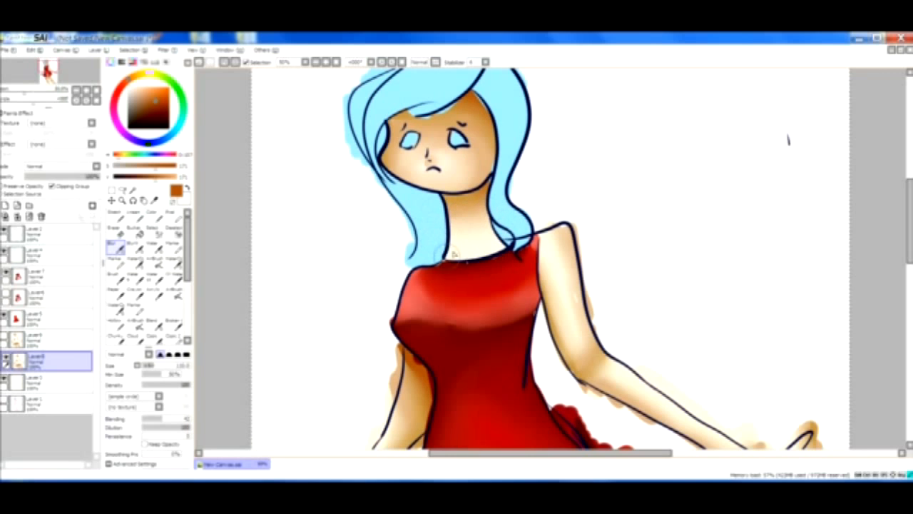
Step: Sample the light skin tone from the upper arm and adjust it to a pale cream
scroll(890, 253, "down", 5)
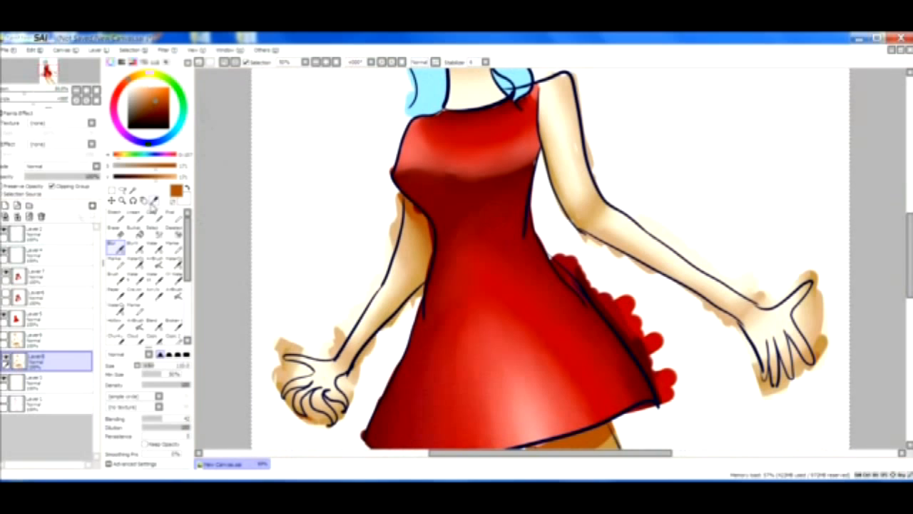
left_click(156, 199)
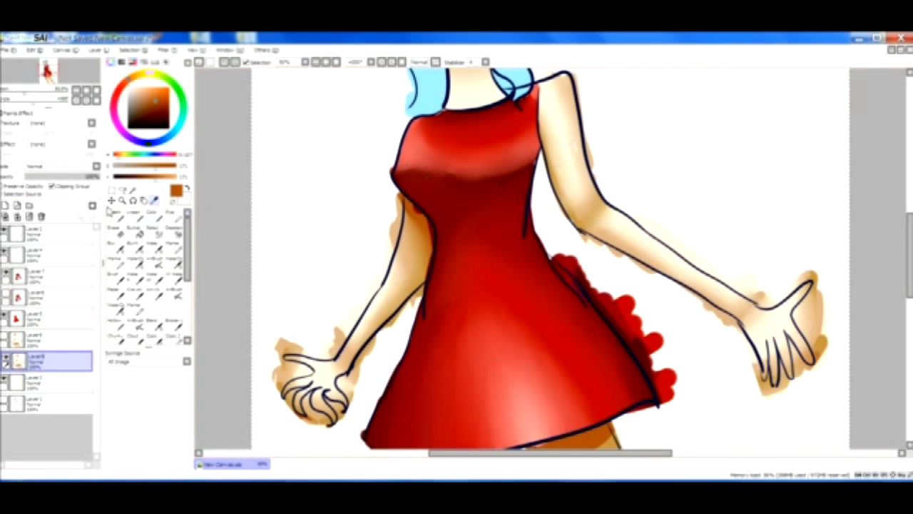
left_click(571, 139)
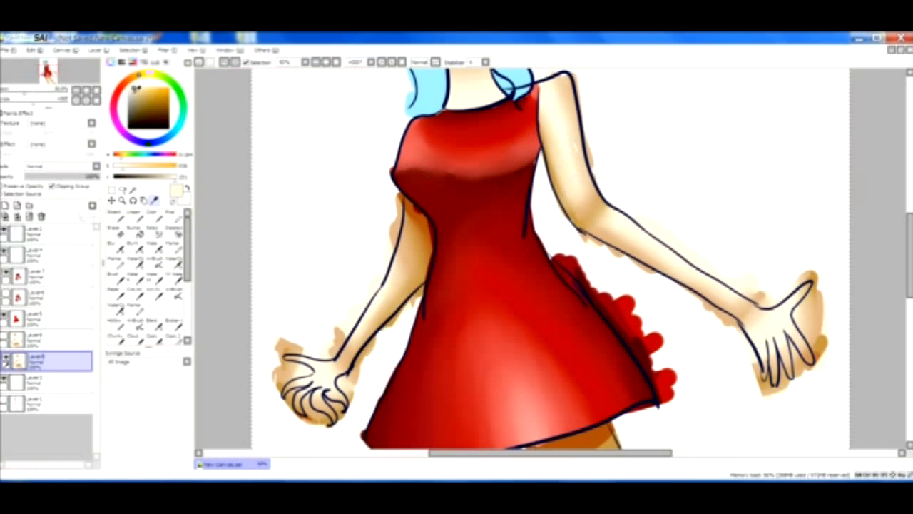
left_click(150, 100)
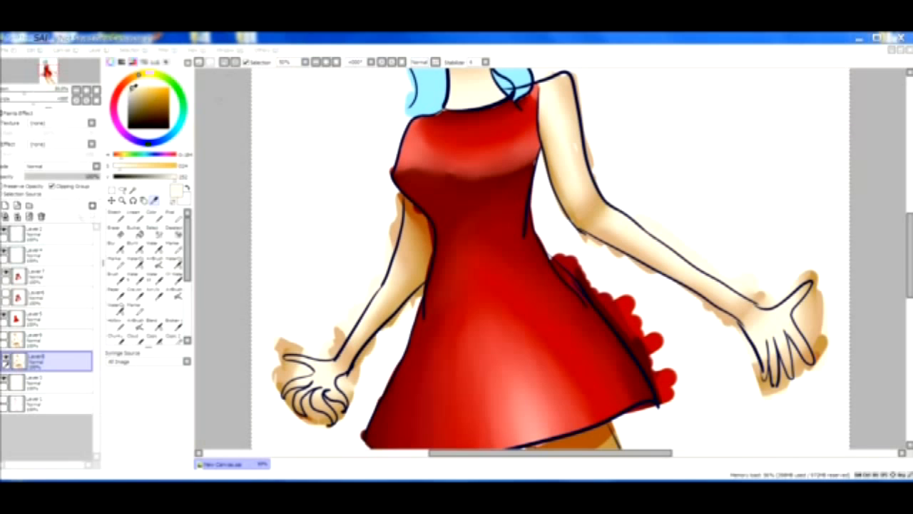
left_click(122, 87)
Step: Blur the shadow bands under the dress hem and down the straighter leg's thigh, knee and calf
left_click(910, 262)
left_click_drag(910, 248, 903, 314)
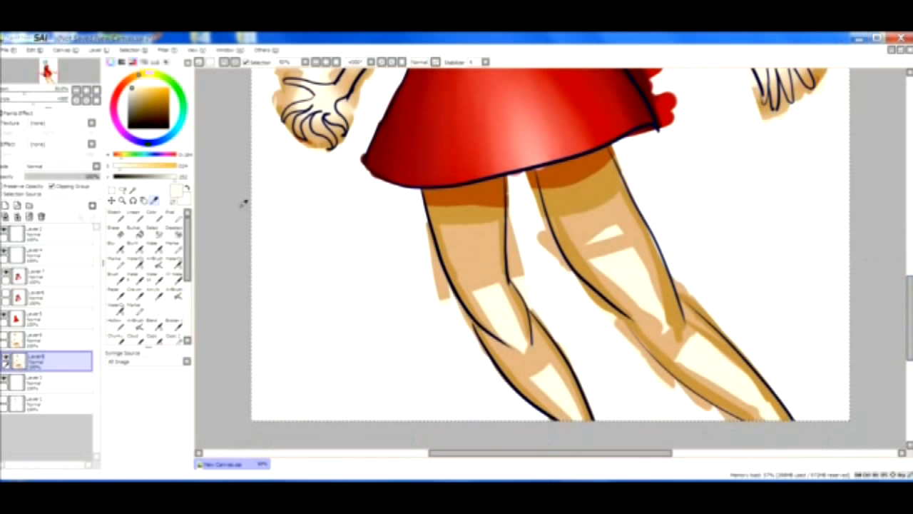
left_click(153, 215)
left_click(115, 246)
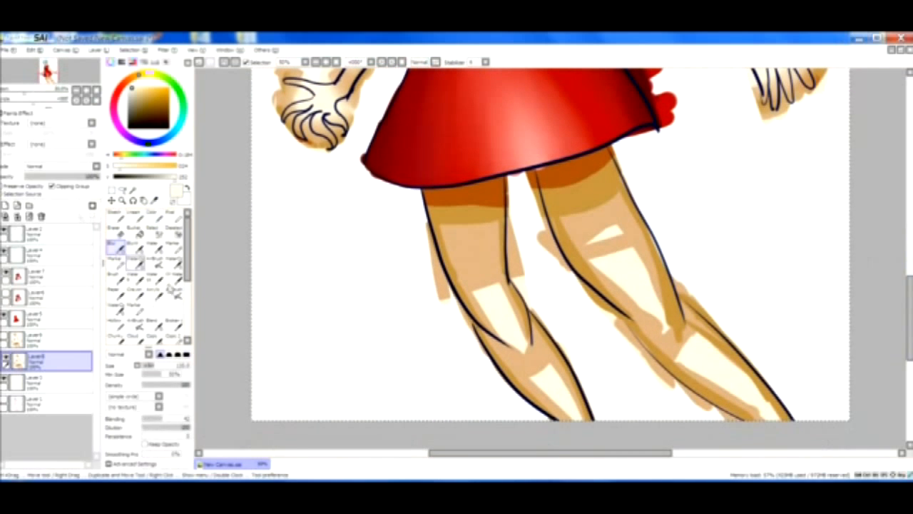
mouse_move(497, 197)
left_mouse_down()
mouse_move(454, 209)
mouse_move(523, 202)
mouse_move(433, 207)
mouse_move(560, 182)
left_mouse_up()
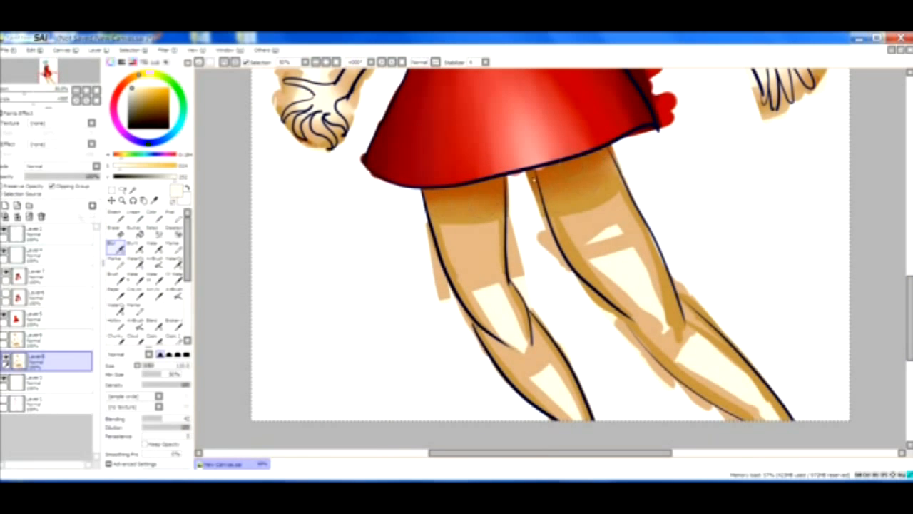
mouse_move(456, 211)
left_mouse_down()
mouse_move(463, 275)
mouse_move(447, 224)
mouse_move(448, 267)
mouse_move(451, 238)
mouse_move(477, 318)
mouse_move(444, 231)
mouse_move(449, 218)
mouse_move(491, 229)
mouse_move(451, 231)
mouse_move(499, 220)
mouse_move(480, 231)
mouse_move(499, 240)
mouse_move(498, 275)
mouse_move(498, 247)
mouse_move(526, 336)
mouse_move(519, 314)
mouse_move(491, 307)
mouse_move(491, 326)
mouse_move(497, 333)
mouse_move(482, 306)
mouse_move(493, 289)
mouse_move(475, 290)
mouse_move(498, 287)
mouse_move(474, 300)
mouse_move(510, 314)
mouse_move(486, 288)
mouse_move(516, 332)
mouse_move(496, 281)
mouse_move(520, 332)
mouse_move(499, 334)
mouse_move(485, 311)
mouse_move(518, 347)
mouse_move(493, 267)
mouse_move(483, 307)
mouse_move(499, 266)
mouse_move(483, 286)
mouse_move(510, 294)
left_mouse_up()
mouse_move(556, 423)
left_mouse_down()
mouse_move(497, 341)
mouse_move(572, 431)
mouse_move(528, 339)
mouse_move(579, 412)
left_mouse_up()
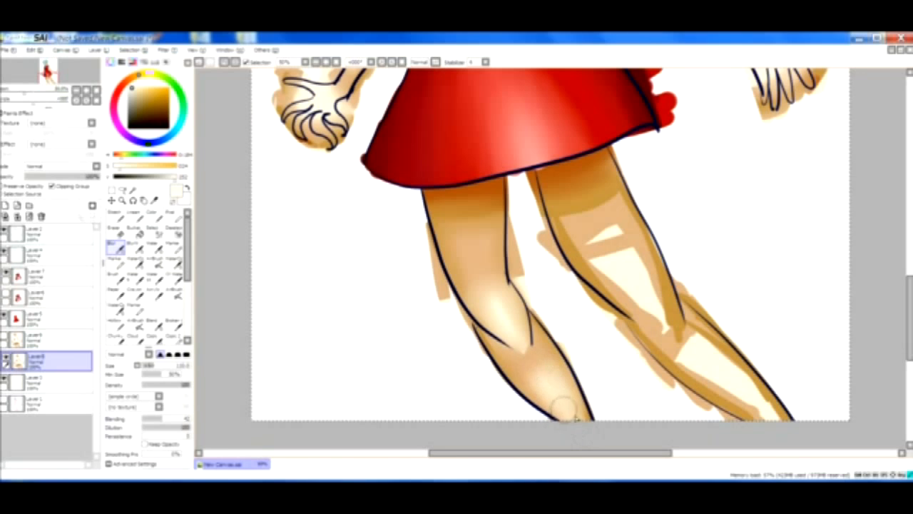
Step: Blend the shadows and highlights on the other leg's thigh, knee and calf with the Blur brush
left_click_drag(590, 246, 622, 221)
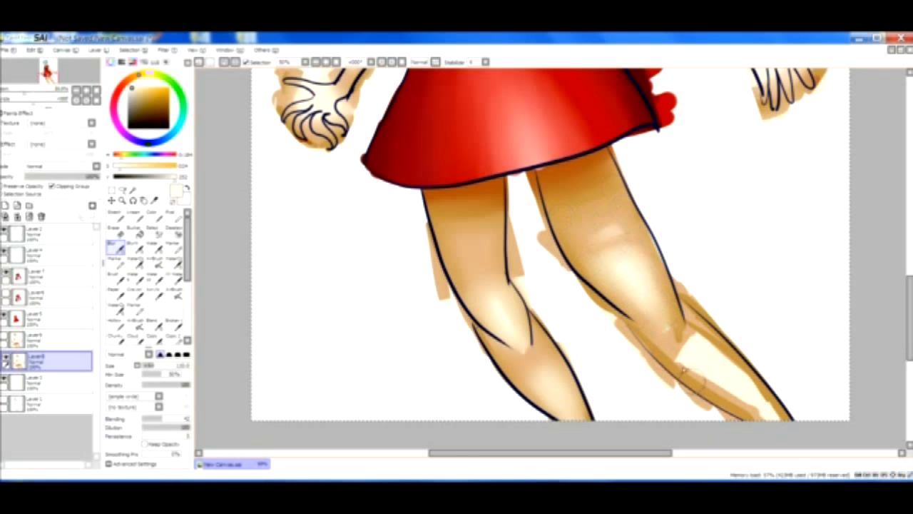
mouse_move(702, 374)
left_mouse_down()
mouse_move(659, 343)
mouse_move(761, 424)
mouse_move(642, 328)
mouse_move(764, 426)
mouse_move(701, 315)
mouse_move(714, 341)
mouse_move(679, 322)
mouse_move(788, 429)
mouse_move(707, 346)
left_mouse_up()
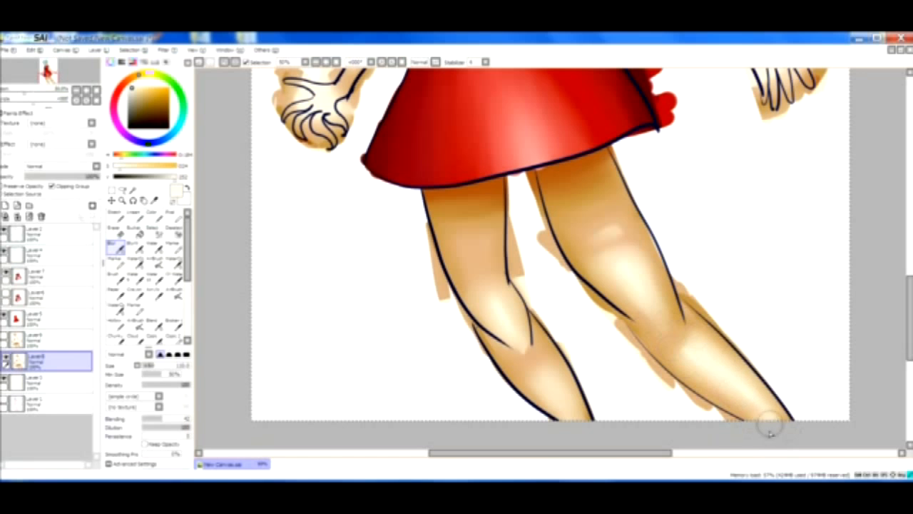
mouse_move(909, 311)
left_mouse_down()
mouse_move(910, 324)
mouse_move(910, 256)
mouse_move(911, 305)
left_mouse_up()
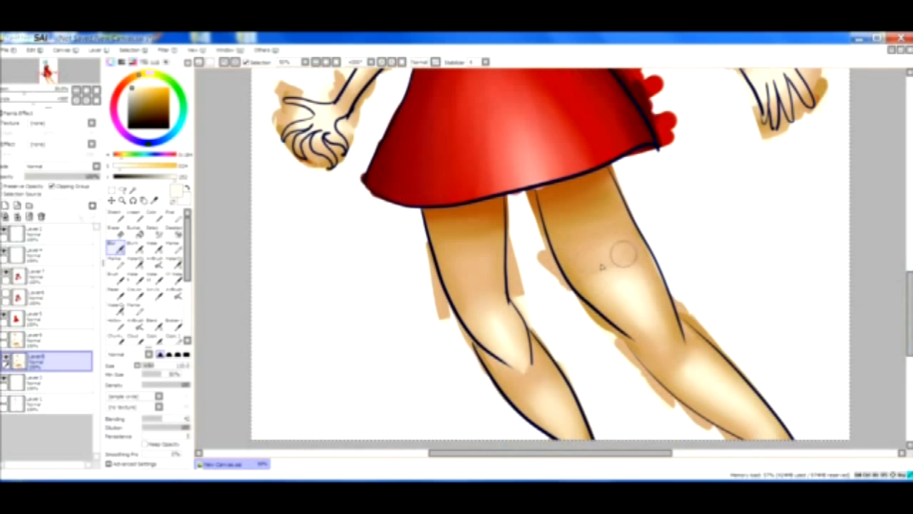
Step: Make the light blue hair and eye layer active and sample its colour for the Color brush, close up on the face
left_click_drag(910, 305, 901, 181)
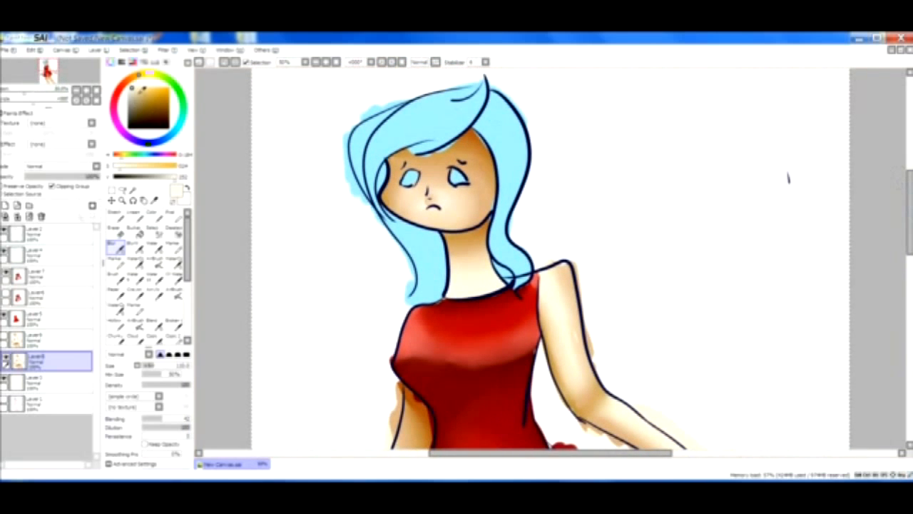
left_click(84, 91)
left_click(85, 91)
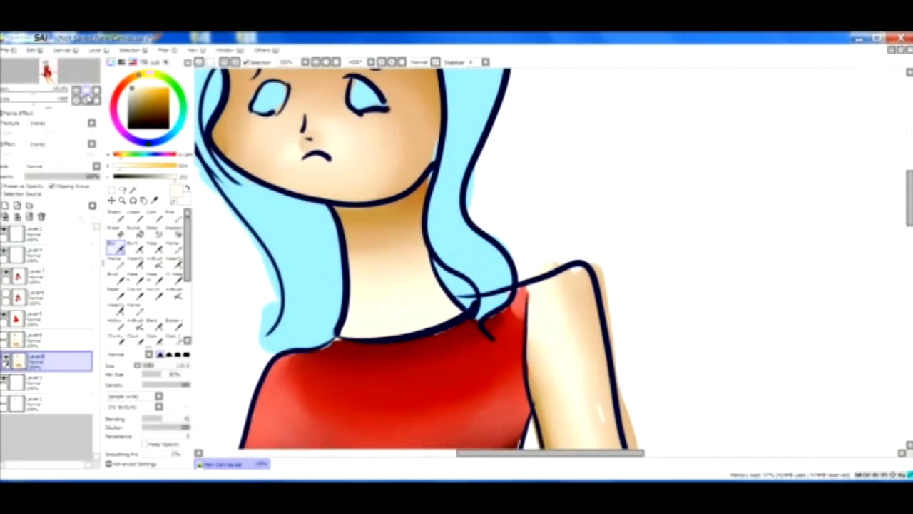
left_click(84, 91)
left_click(84, 92)
left_click_drag(547, 456, 485, 457)
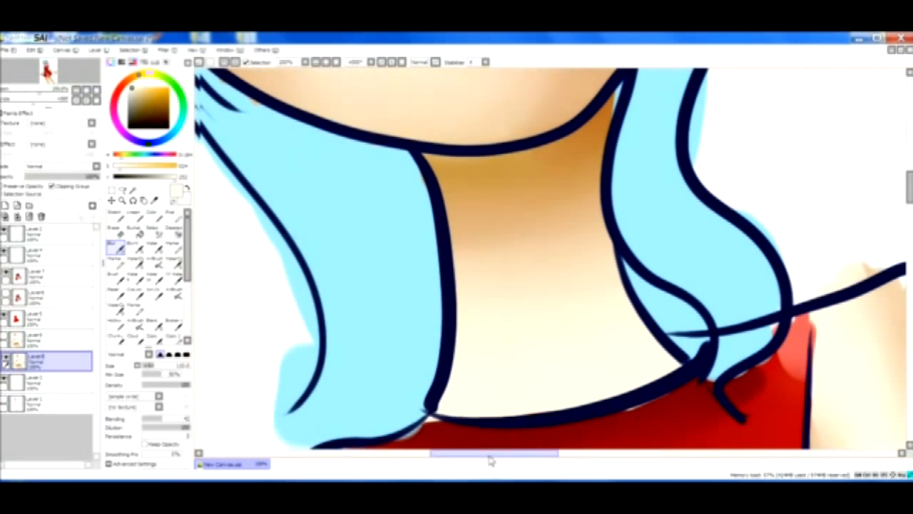
left_click_drag(907, 202, 907, 173)
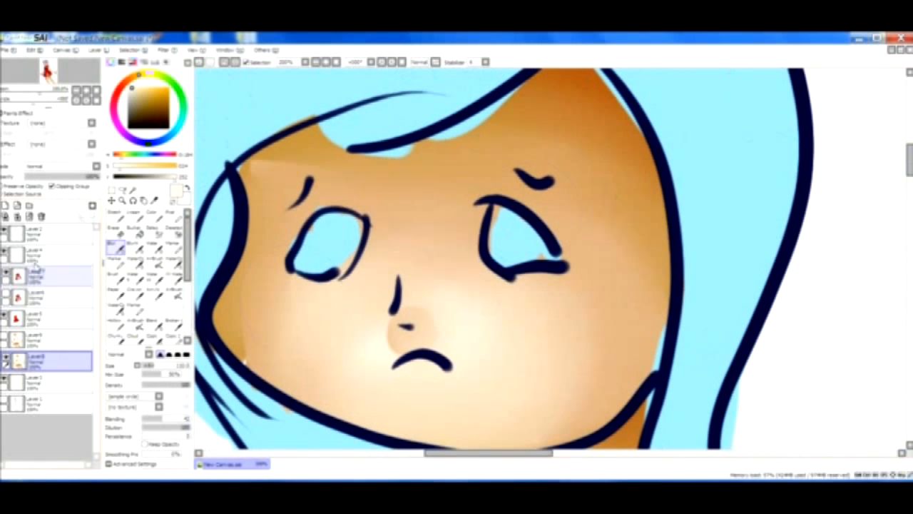
left_click(40, 255)
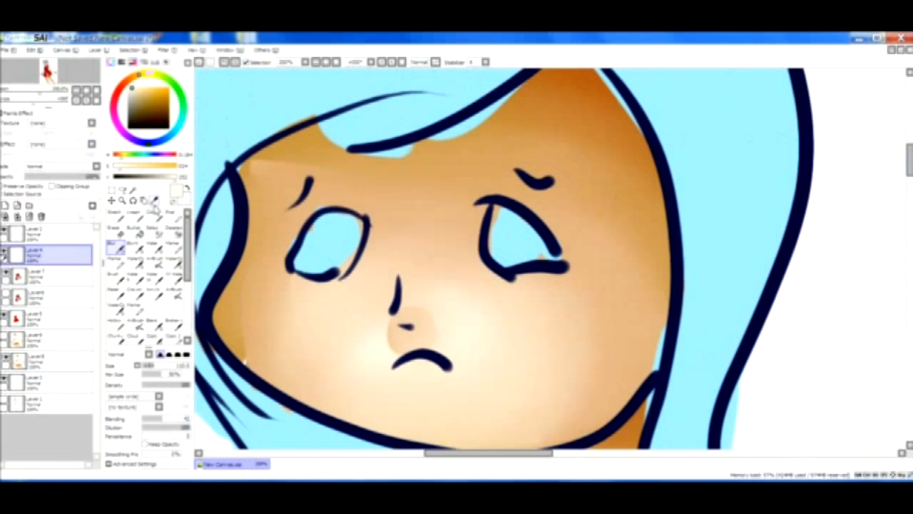
left_click(154, 201)
left_click(269, 107)
left_click(155, 214)
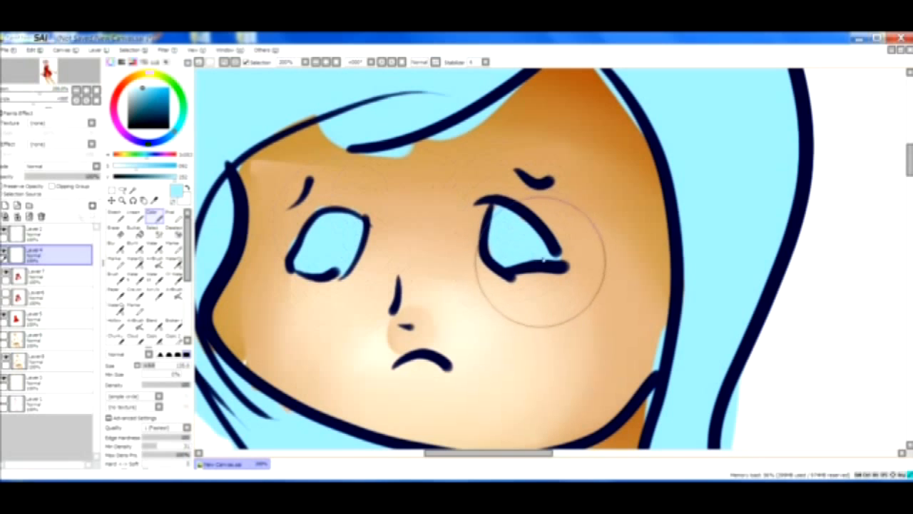
Step: Add a new layer clipped to the light blue hair and eye layer and choose a dark teal blue
left_click(5, 206)
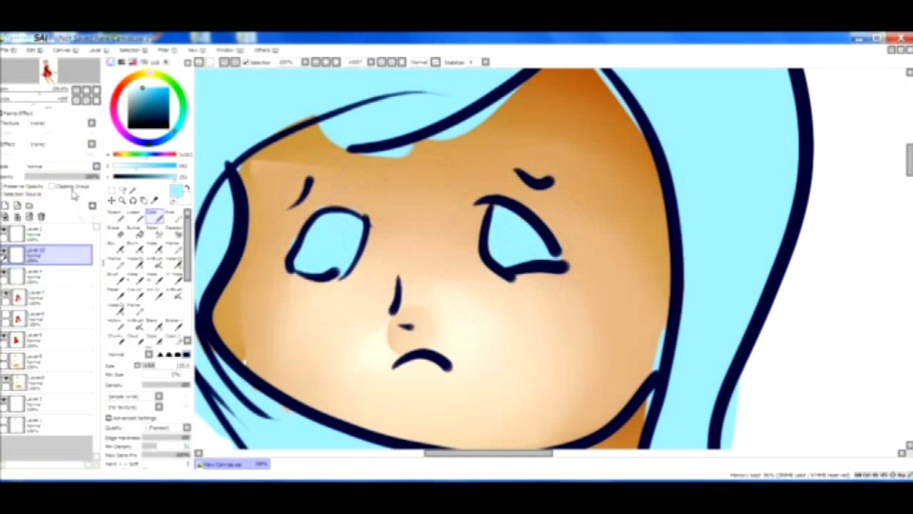
left_click_drag(171, 104, 163, 115)
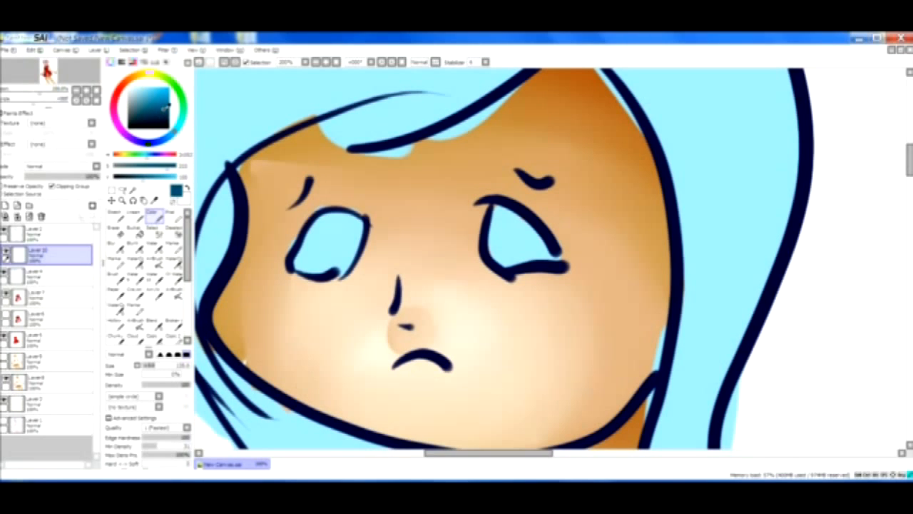
Step: Try to paint dark teal shading inside the rounder eye on the clipped layer, and undo the strokes
mouse_move(307, 200)
left_mouse_down()
mouse_move(360, 224)
mouse_move(293, 223)
mouse_move(370, 220)
mouse_move(291, 222)
left_mouse_up()
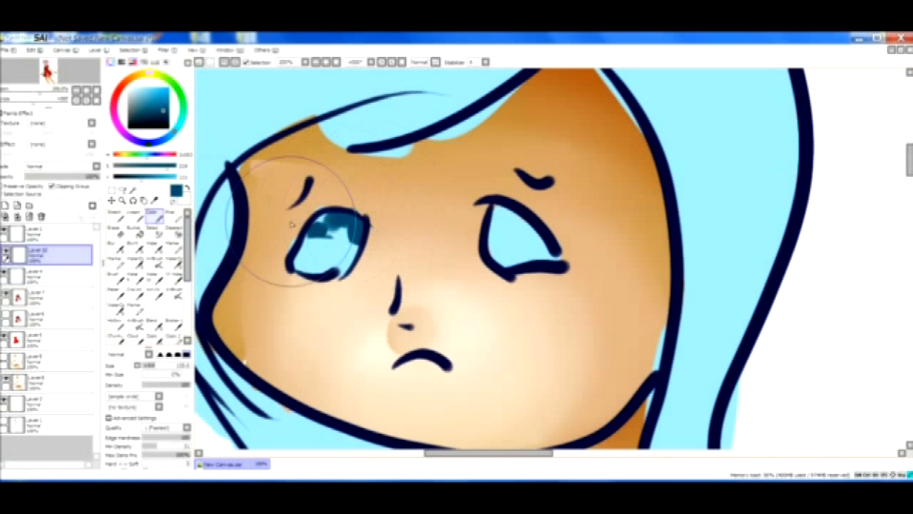
mouse_move(252, 184)
left_mouse_down()
mouse_move(339, 197)
mouse_move(331, 250)
mouse_move(315, 227)
mouse_move(343, 207)
mouse_move(323, 293)
mouse_move(351, 219)
mouse_move(340, 299)
mouse_move(369, 307)
mouse_move(337, 253)
mouse_move(340, 266)
mouse_move(337, 254)
mouse_move(312, 292)
mouse_move(341, 210)
mouse_move(316, 260)
mouse_move(355, 281)
left_mouse_up()
key("ctrl+z")
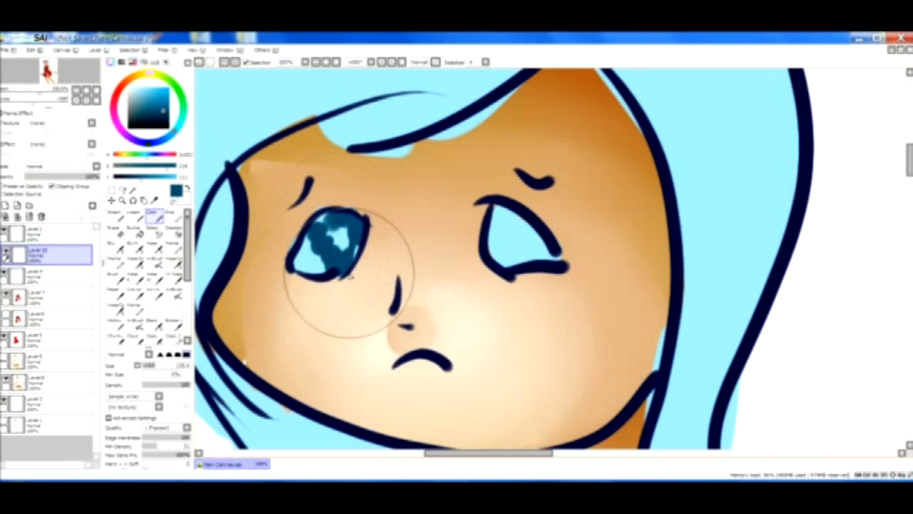
key("ctrl+z")
key("ctrl+z")
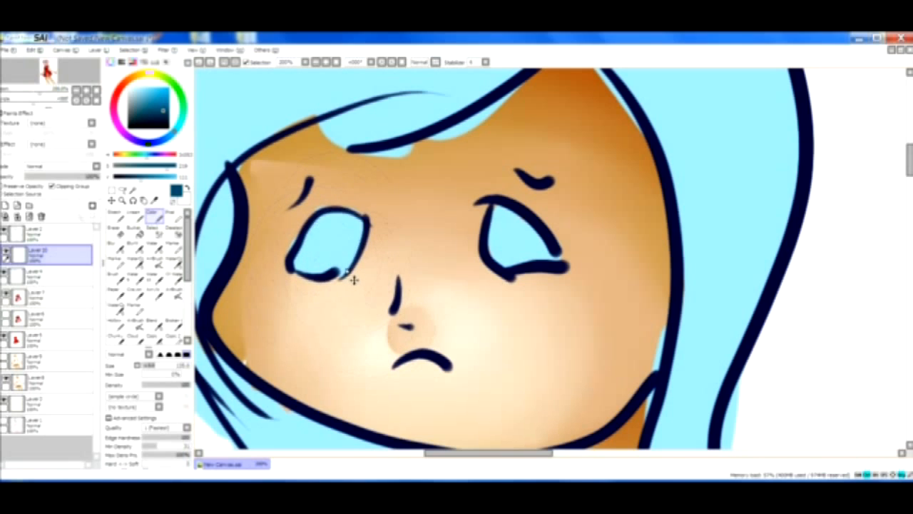
Step: Try filling the eyes with dark teal on a new clipped layer and bright blue on the existing one, and undo the strokes
left_click(46, 275)
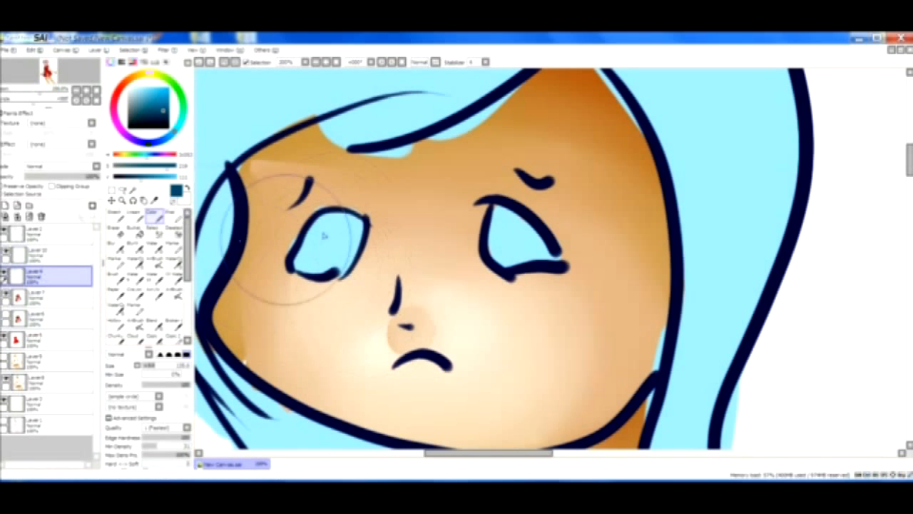
mouse_move(326, 234)
left_mouse_down()
mouse_move(312, 256)
mouse_move(325, 258)
mouse_move(353, 230)
mouse_move(326, 235)
left_mouse_up()
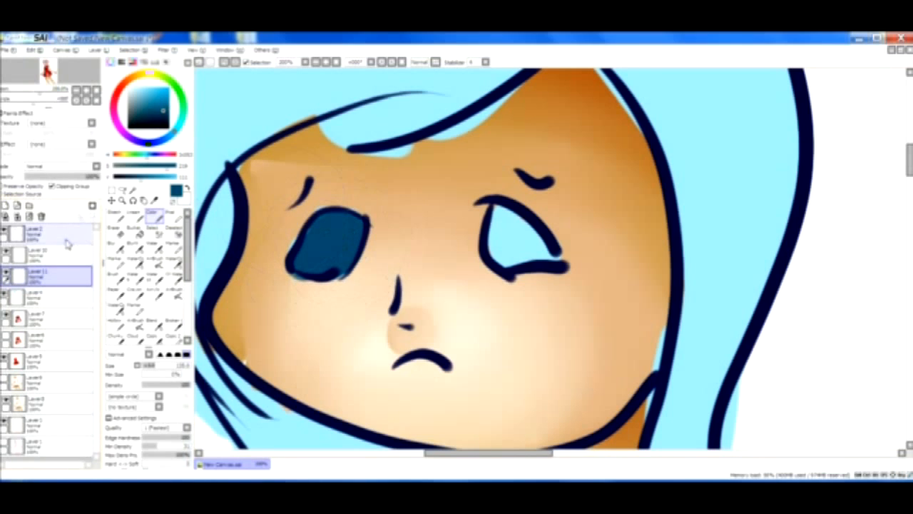
left_click(64, 256)
left_click(168, 89)
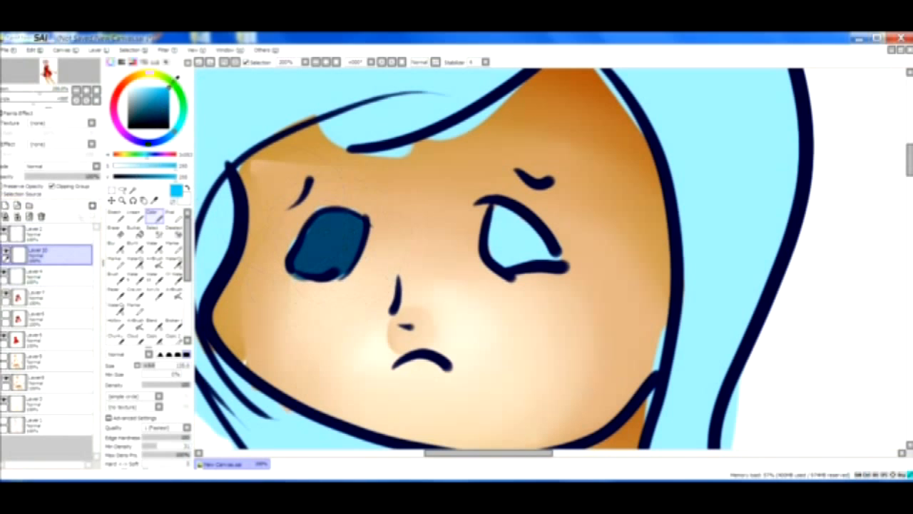
mouse_move(307, 227)
left_mouse_down()
mouse_move(324, 261)
mouse_move(326, 238)
mouse_move(336, 235)
mouse_move(326, 255)
mouse_move(342, 246)
left_mouse_up()
mouse_move(549, 245)
left_mouse_down()
mouse_move(505, 243)
mouse_move(507, 228)
mouse_move(499, 249)
mouse_move(509, 228)
left_mouse_up()
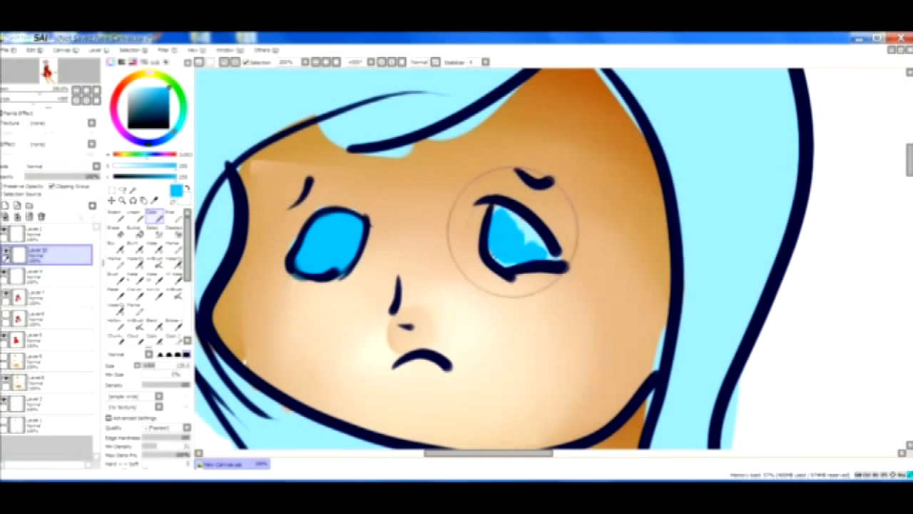
key("ctrl+z")
key("ctrl+z")
key("ctrl+z")
Step: Sample the eye's light blue and fill both eyes out to their outlines with the Color brush on the light blue hair and eye layer
left_click(33, 280)
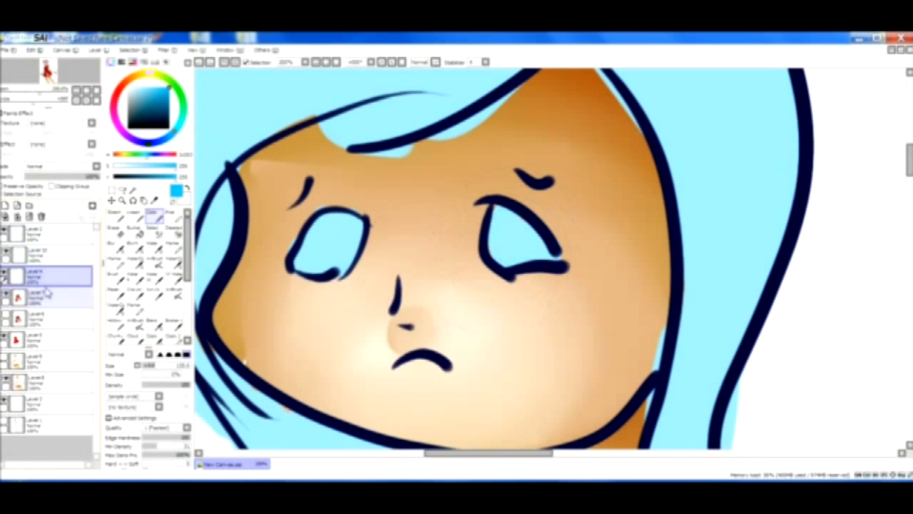
left_click(157, 202)
left_click(331, 261)
left_click(153, 217)
mouse_move(316, 246)
left_mouse_down()
mouse_move(348, 265)
mouse_move(350, 235)
left_mouse_up()
mouse_move(482, 226)
left_mouse_down()
mouse_move(528, 236)
mouse_move(517, 217)
mouse_move(509, 228)
mouse_move(542, 257)
mouse_move(531, 247)
left_mouse_up()
Step: Paint dark teal blue shading across the upper part of both eyes on the layer clipped to the light blue layer
left_click(66, 260)
left_click(171, 107)
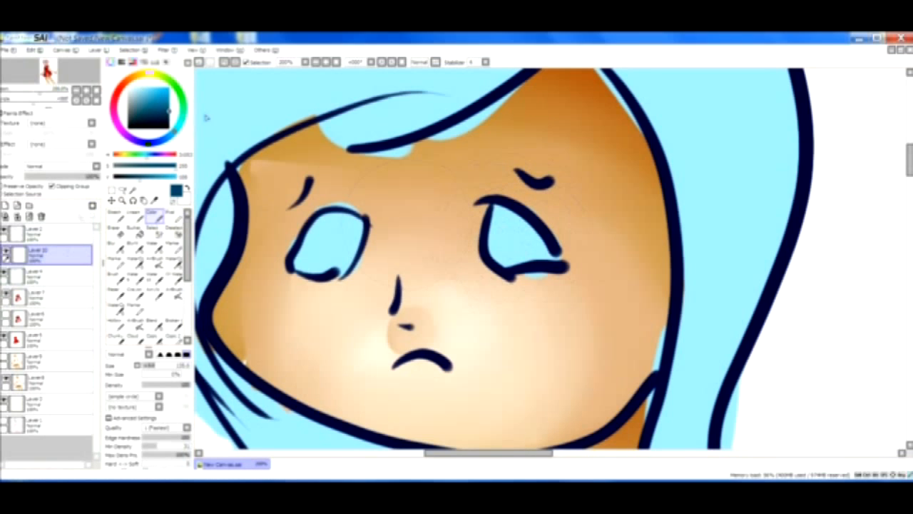
mouse_move(326, 193)
left_mouse_down()
mouse_move(382, 229)
mouse_move(325, 214)
left_mouse_up()
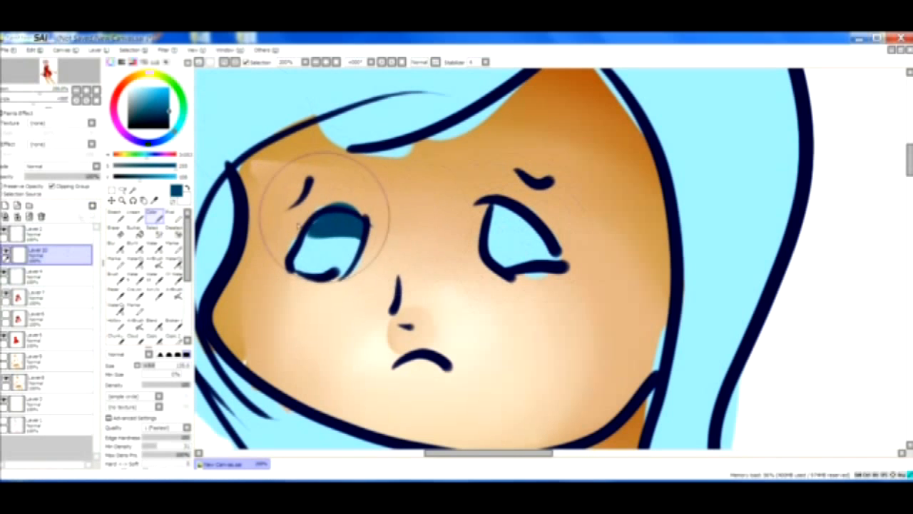
left_click_drag(492, 211, 559, 227)
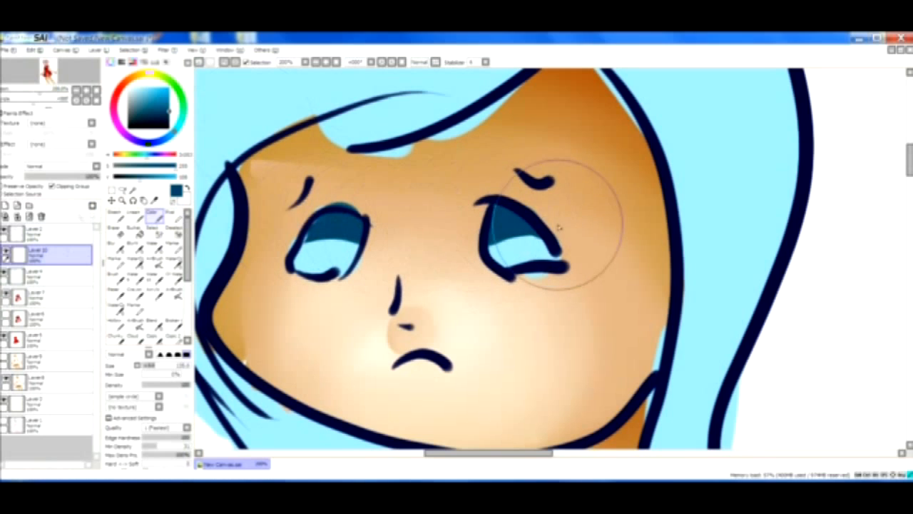
Step: Paint a medium sky blue band just below the dark teal shading in both eyes
left_click(154, 90)
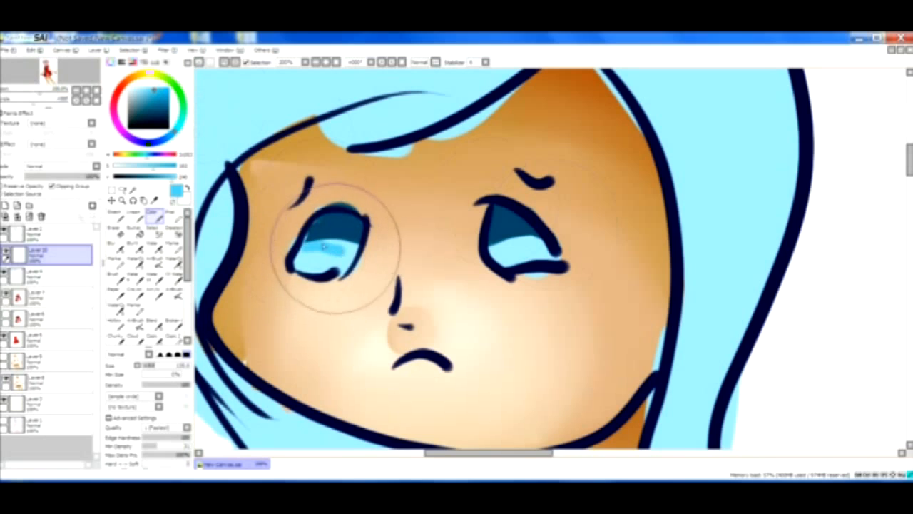
left_click_drag(308, 244, 360, 242)
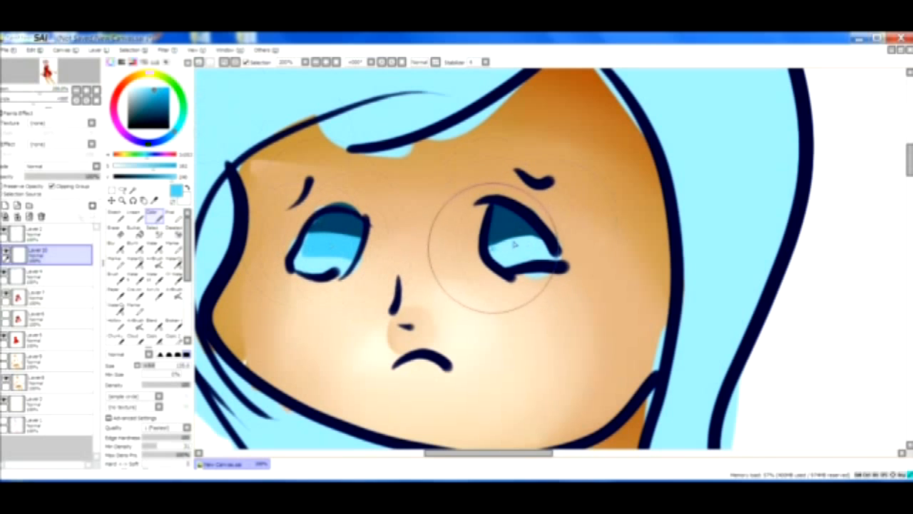
left_click_drag(475, 240, 534, 235)
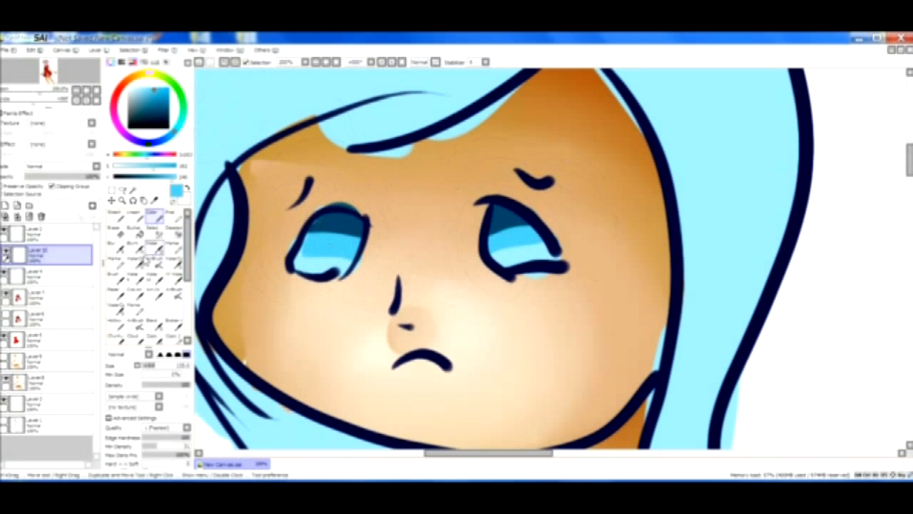
Step: Blend the dark teal and sky blue bands into a gradient in both eyes with a smaller Blur brush
left_click(122, 246)
left_click(121, 244)
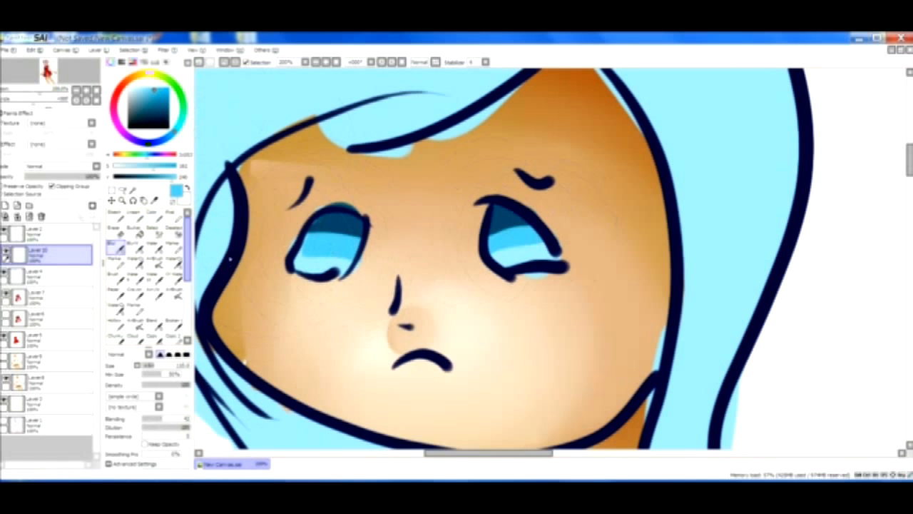
left_click_drag(153, 366, 146, 365)
mouse_move(346, 231)
left_mouse_down()
mouse_move(365, 247)
mouse_move(283, 238)
mouse_move(349, 251)
mouse_move(361, 273)
left_mouse_up()
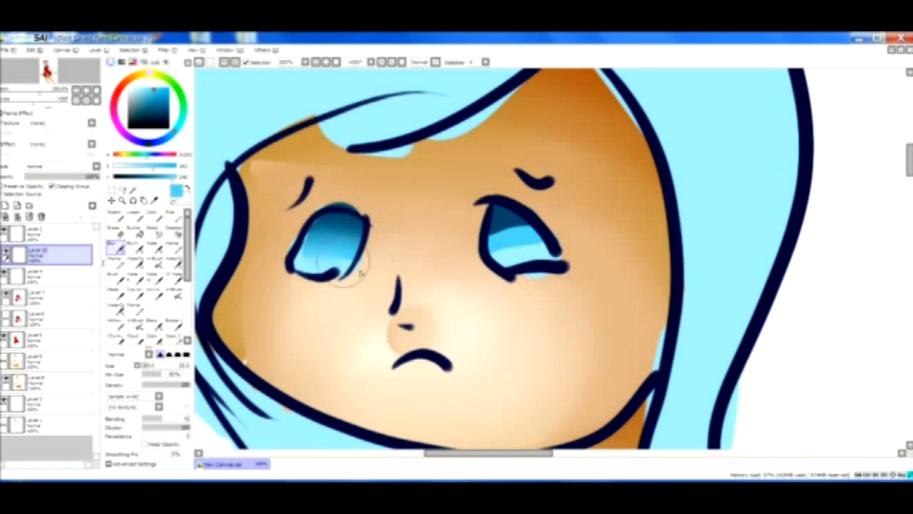
mouse_move(519, 255)
left_mouse_down()
mouse_move(499, 228)
mouse_move(536, 223)
mouse_move(464, 246)
mouse_move(471, 260)
mouse_move(557, 251)
left_mouse_up()
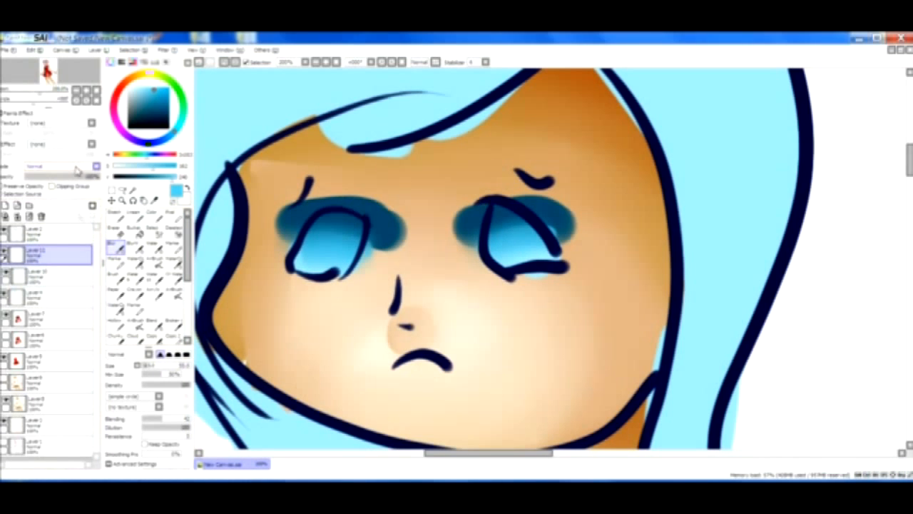
Step: Clip the extra dark teal eye shading layer to the light blue layer, with Multiply blending and about 50% opacity
left_click(69, 186)
left_click(84, 167)
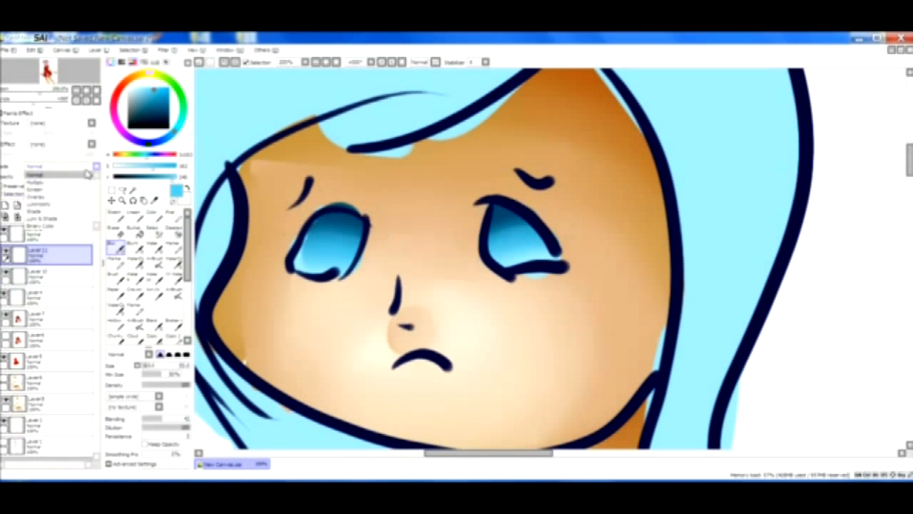
left_click(85, 182)
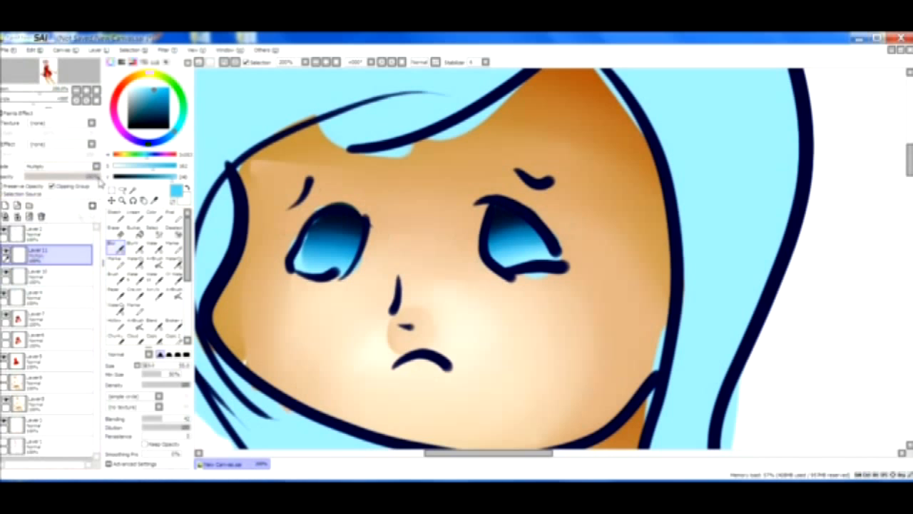
left_click_drag(92, 178, 67, 176)
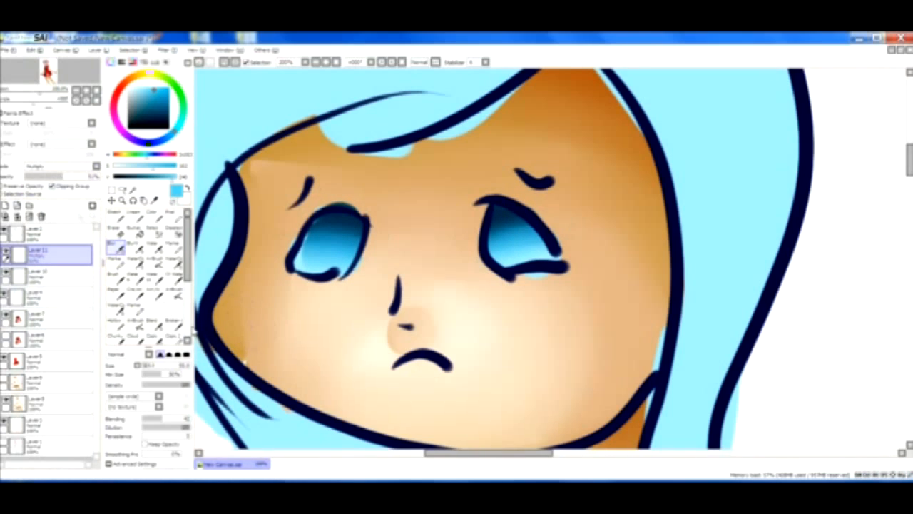
Step: Add another clipped layer and paint round pale blue highlights in both eyes with a small Color brush
left_click(5, 206)
left_click(147, 86)
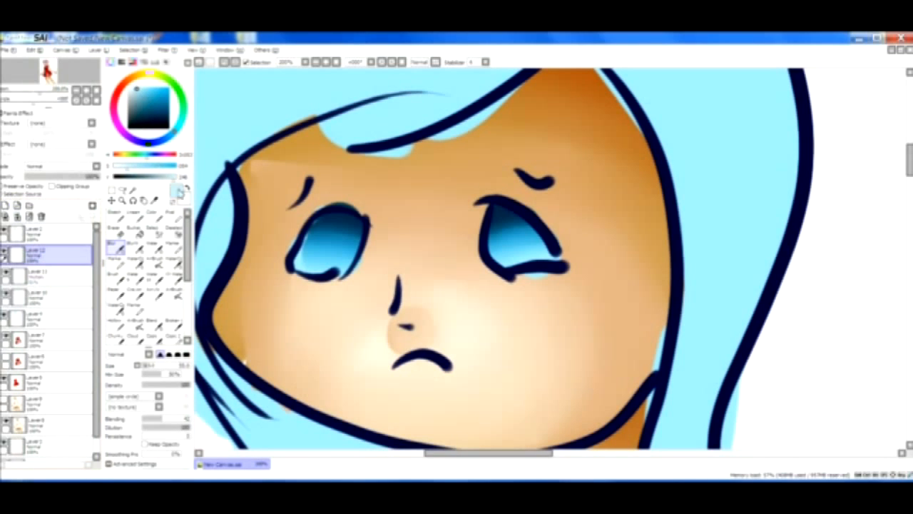
left_click(154, 213)
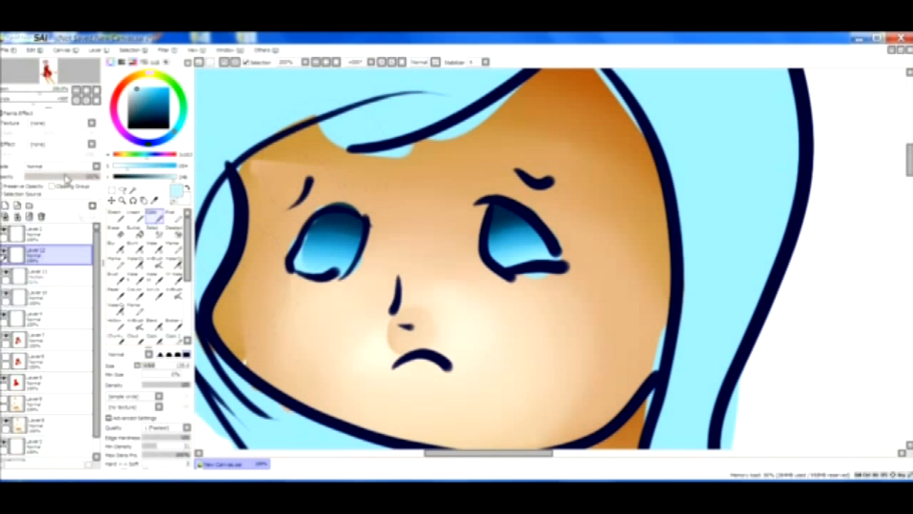
left_click(64, 187)
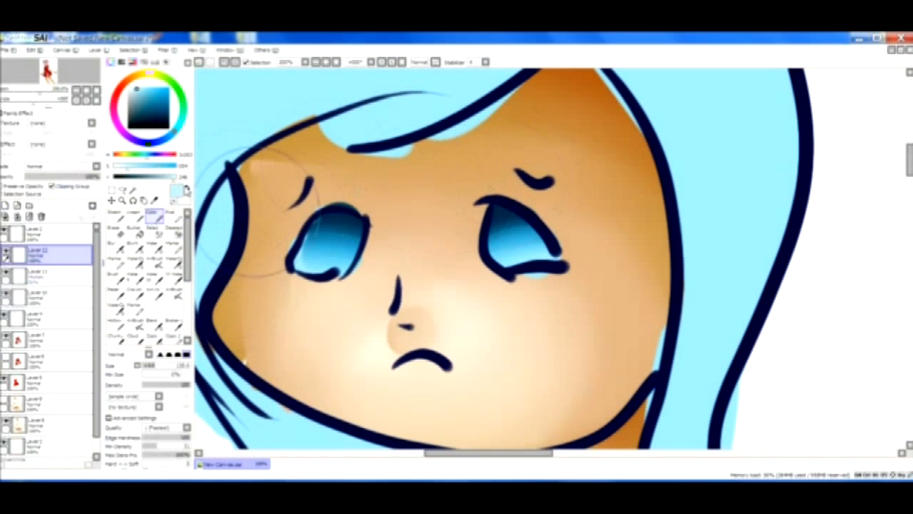
left_click_drag(153, 365, 144, 366)
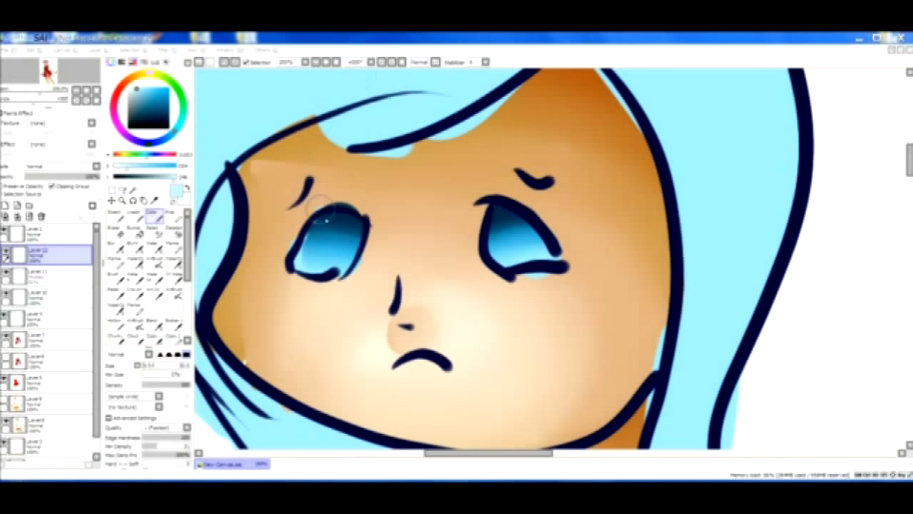
left_click(340, 235)
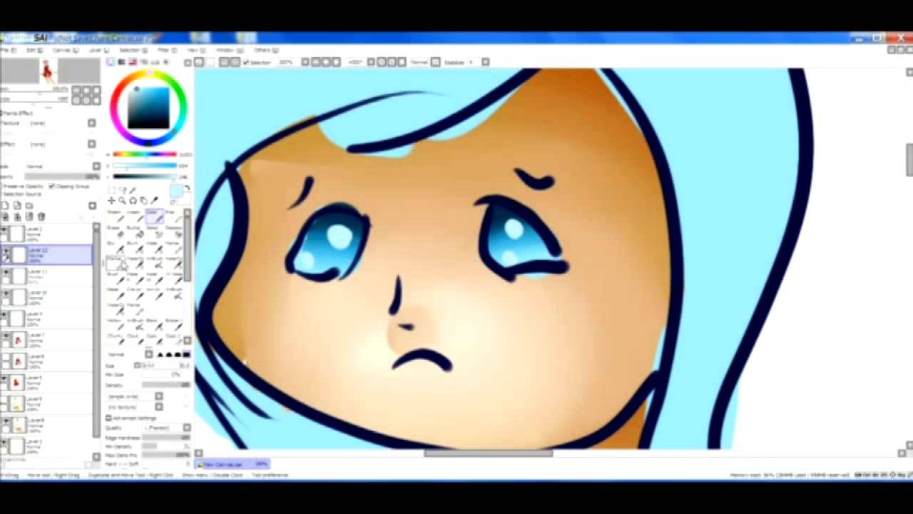
Step: Soften the round pale blue highlights in both eyes with the Blur brush
left_click(117, 247)
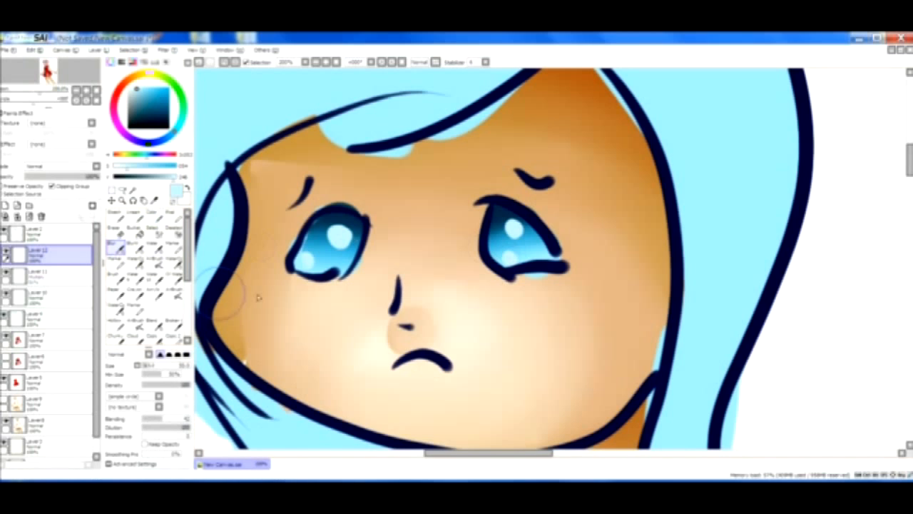
mouse_move(342, 227)
left_mouse_down()
mouse_move(342, 243)
mouse_move(368, 250)
mouse_move(350, 232)
mouse_move(359, 247)
left_mouse_up()
mouse_move(307, 261)
left_mouse_down()
mouse_move(289, 268)
mouse_move(292, 257)
left_mouse_up()
mouse_move(512, 203)
left_mouse_down()
mouse_move(527, 241)
mouse_move(503, 205)
left_mouse_up()
left_click_drag(524, 241, 506, 204)
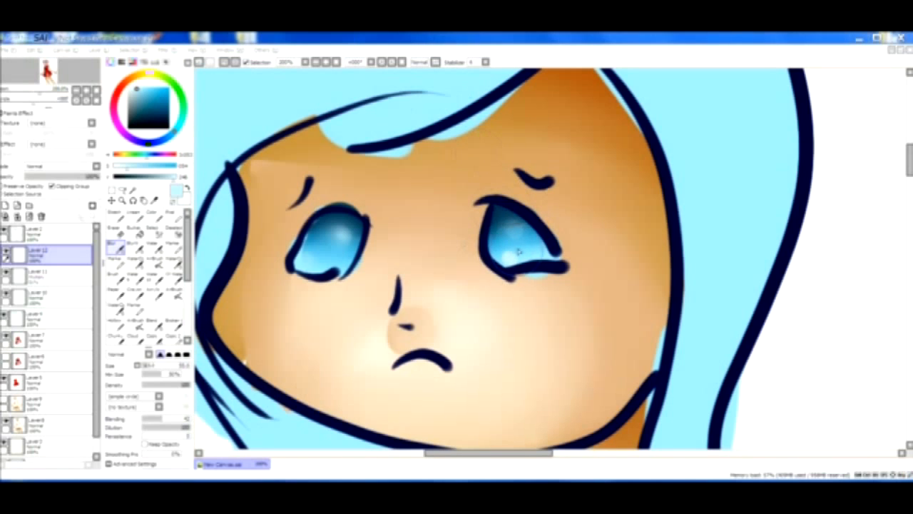
left_click_drag(519, 251, 512, 271)
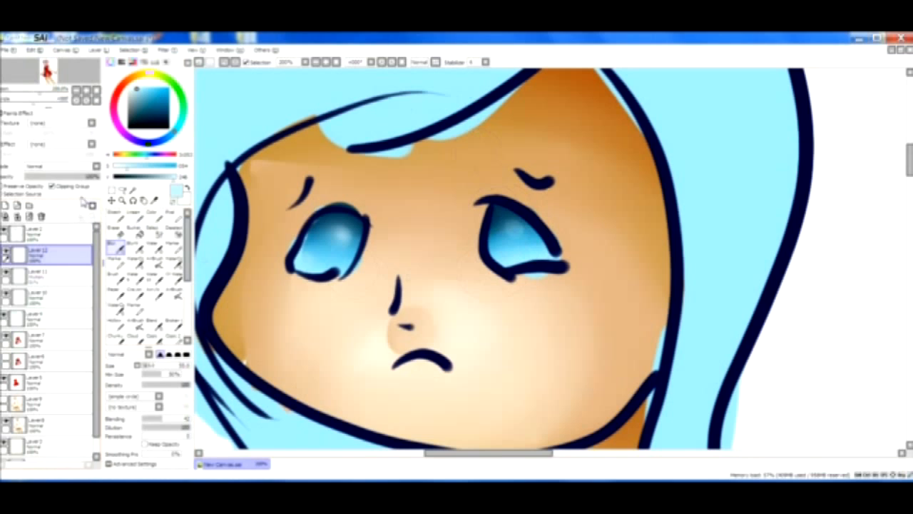
Step: Set the eye highlight layer's blend mode to Luminosity
left_click(84, 167)
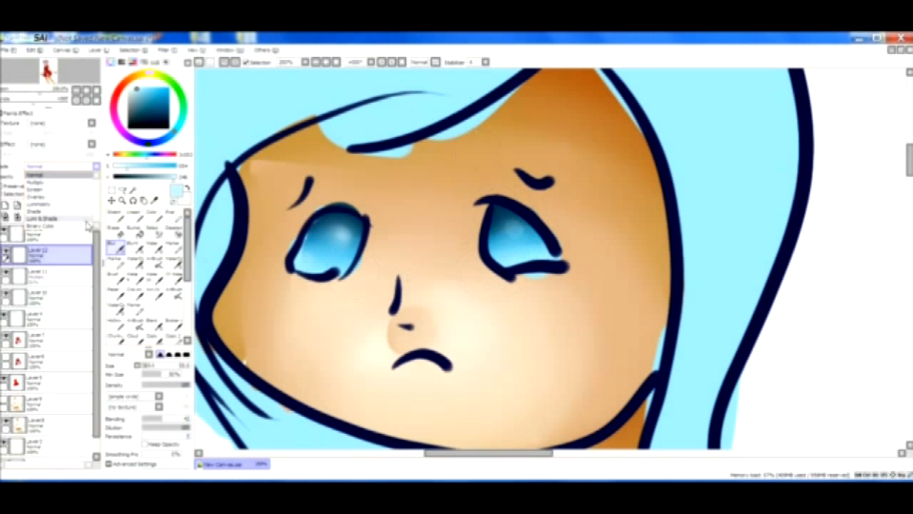
left_click(86, 219)
left_click(83, 167)
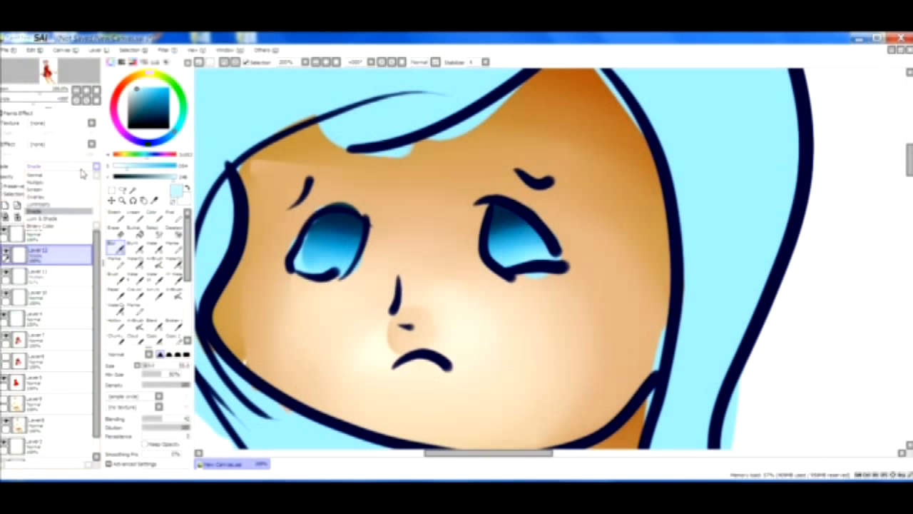
left_click(80, 204)
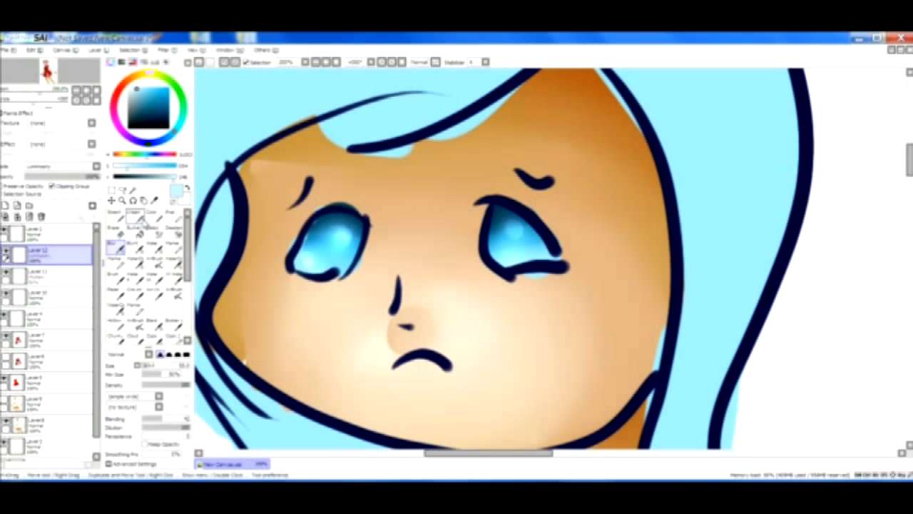
Step: Add small pale blue sparkle dots over the soft highlights in both eyes with the Color brush
left_click(153, 214)
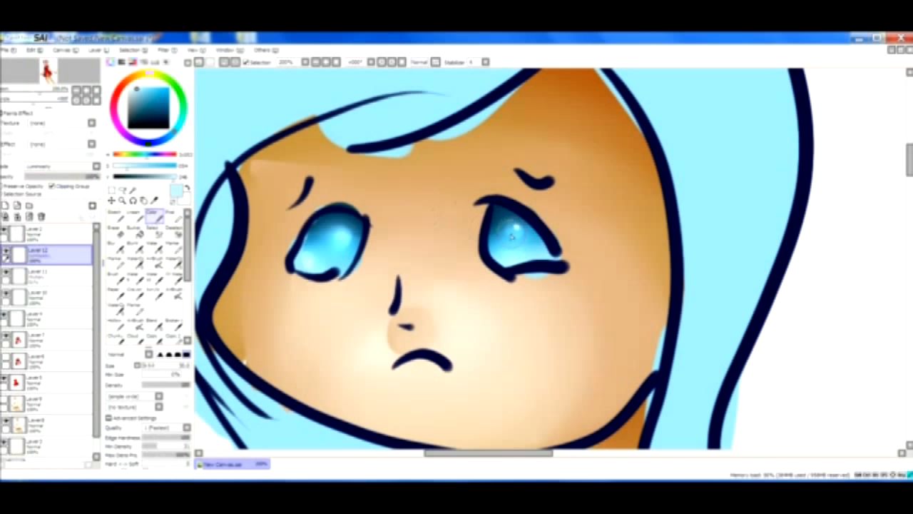
left_click_drag(512, 236, 499, 216)
left_click_drag(329, 224, 354, 246)
mouse_move(910, 156)
left_mouse_down()
mouse_move(910, 203)
mouse_move(907, 154)
left_mouse_up()
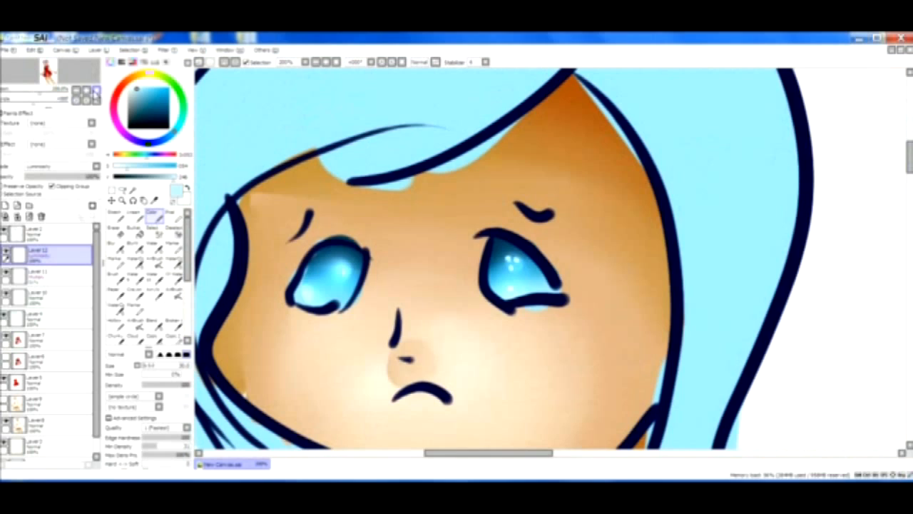
Step: Paint pale highlights with the light blue colour in the upper and lower parts of both eyes on the Luminosity layer
left_click(95, 91)
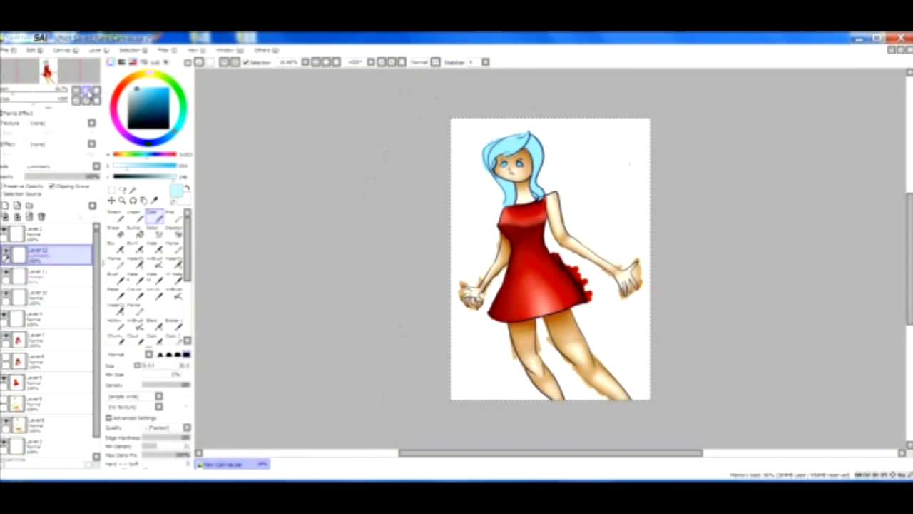
left_click(89, 93)
left_click(89, 93)
left_click(90, 94)
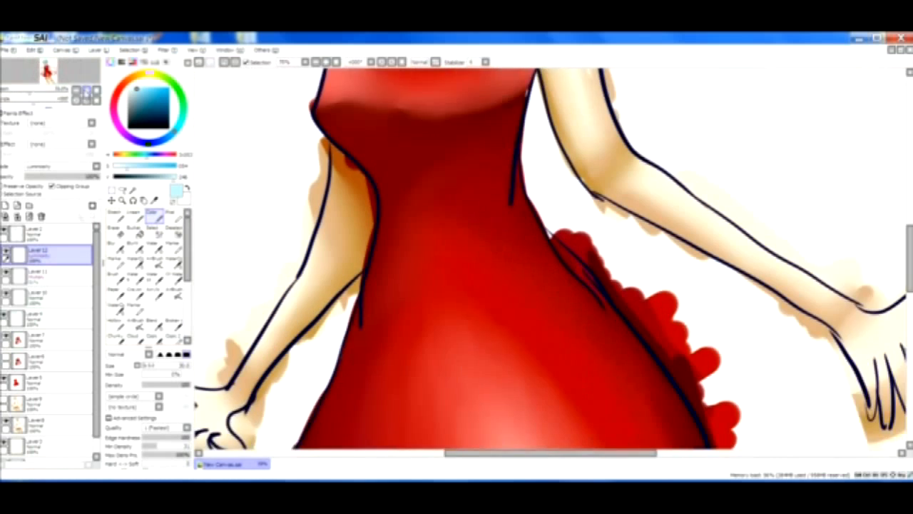
left_click(89, 94)
scroll(828, 271, "up", 10)
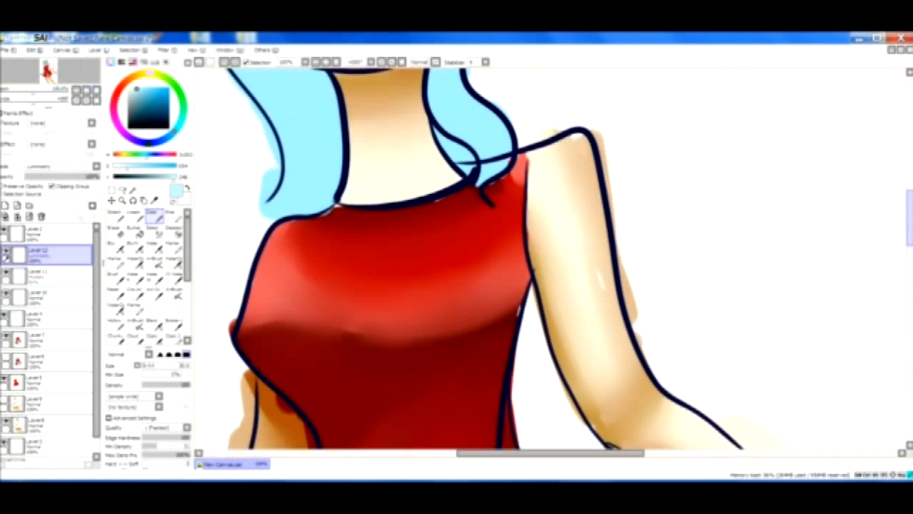
left_click_drag(574, 452, 530, 452)
left_click(80, 99)
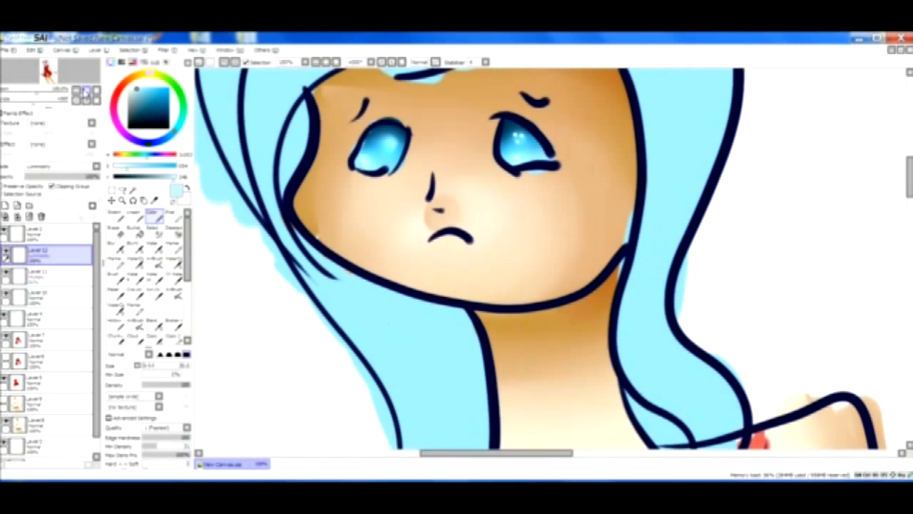
left_click(80, 99)
mouse_move(508, 91)
left_mouse_down()
mouse_move(521, 84)
mouse_move(517, 105)
left_mouse_up()
mouse_move(486, 133)
left_mouse_down()
mouse_move(503, 127)
mouse_move(500, 134)
left_mouse_up()
mouse_move(347, 89)
left_mouse_down()
mouse_move(356, 99)
mouse_move(342, 98)
left_mouse_up()
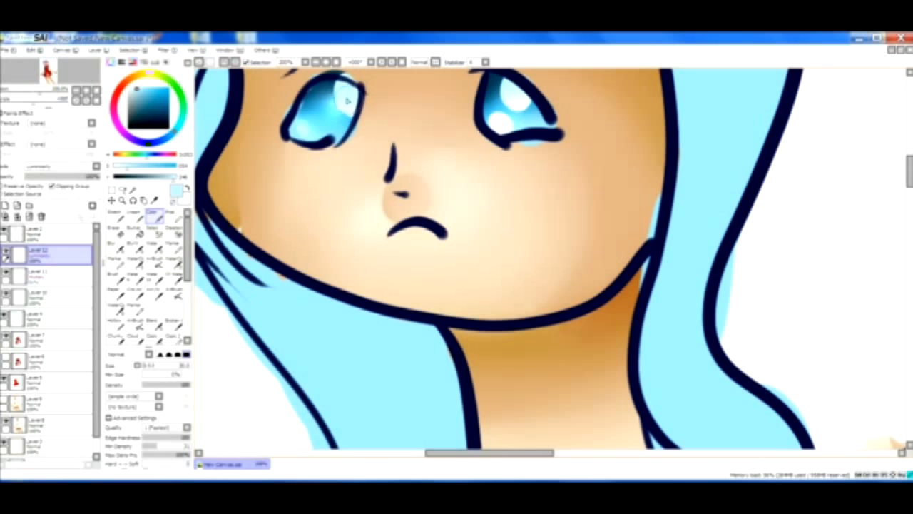
mouse_move(286, 135)
left_mouse_down()
mouse_move(284, 115)
mouse_move(302, 124)
left_mouse_up()
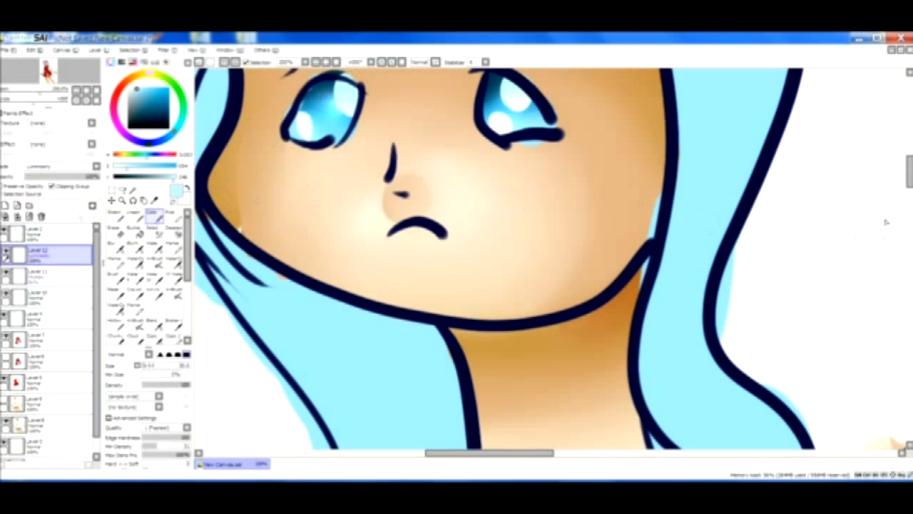
Step: Choose a dark teal blue for the hair shading and add a new layer above the eye highlight layer
scroll(908, 173, "up", 10)
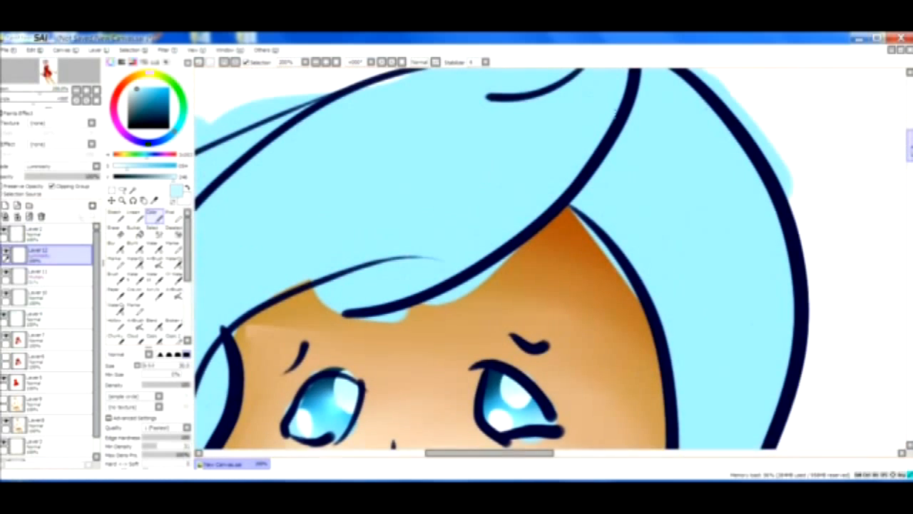
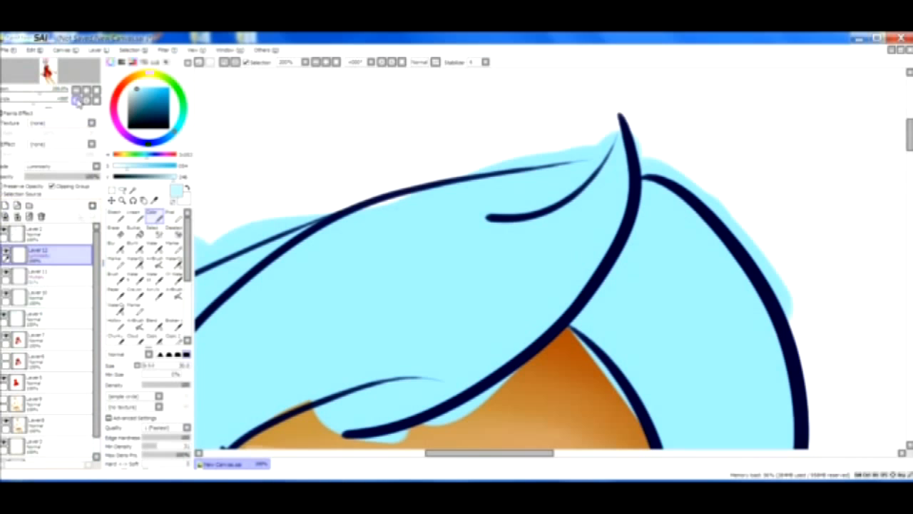
left_click(78, 93)
left_click(79, 93)
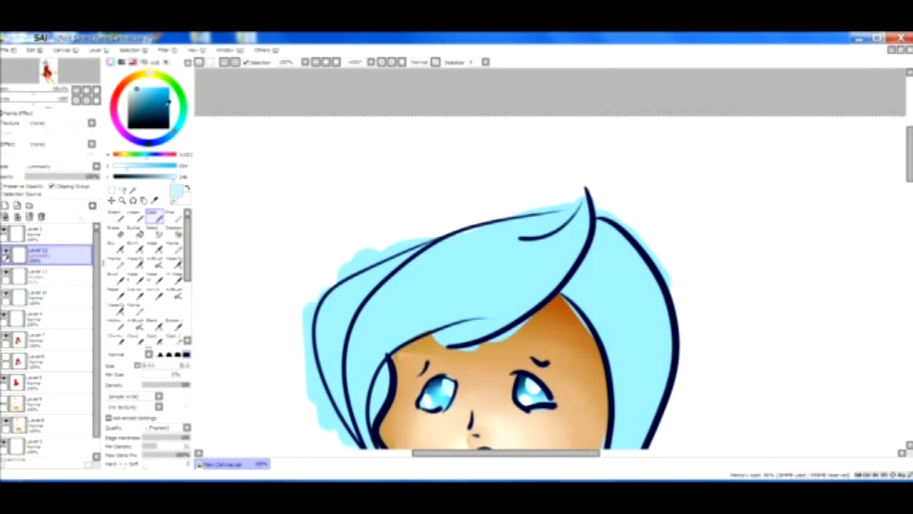
left_click(171, 105)
left_click_drag(171, 110, 168, 110)
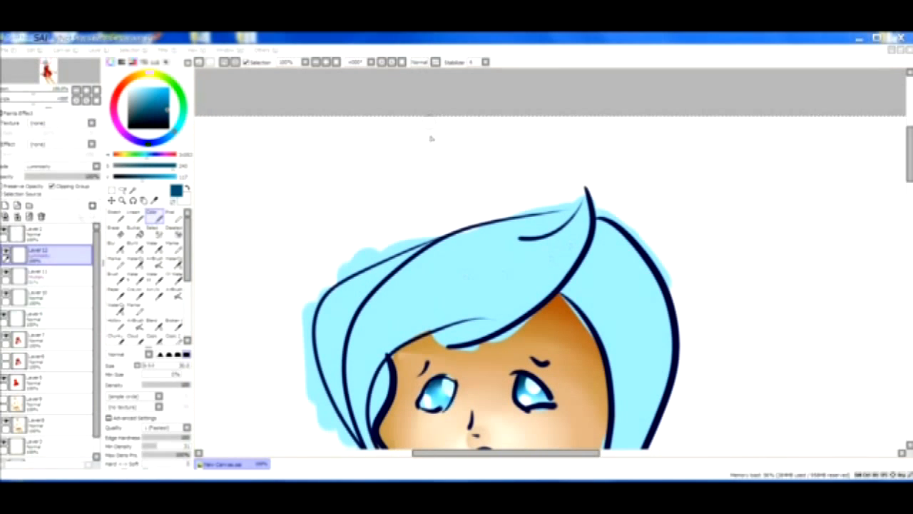
left_click(585, 217)
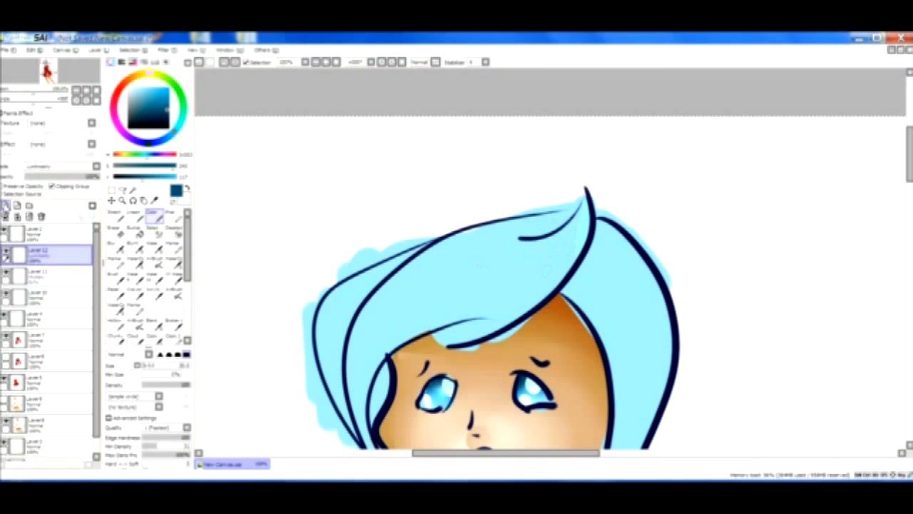
left_click(5, 205)
Step: Paint dark teal shadows along the fringe's lower edge and curled tip, enlarging the brush to continue down the hair beside the face
mouse_move(577, 246)
left_mouse_down()
mouse_move(586, 203)
mouse_move(582, 246)
mouse_move(542, 300)
mouse_move(485, 337)
mouse_move(449, 344)
left_mouse_up()
mouse_move(509, 328)
left_mouse_down()
mouse_move(433, 345)
mouse_move(492, 334)
mouse_move(456, 336)
mouse_move(469, 327)
mouse_move(455, 327)
mouse_move(481, 323)
mouse_move(444, 331)
left_mouse_up()
left_click_drag(587, 207, 534, 249)
mouse_move(573, 227)
left_mouse_down()
mouse_move(509, 242)
mouse_move(553, 240)
mouse_move(493, 240)
left_mouse_up()
left_click(154, 364)
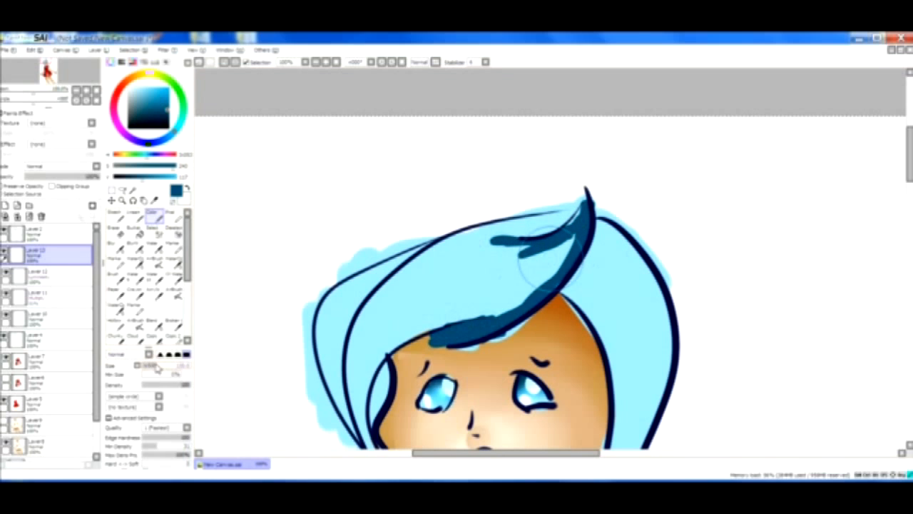
mouse_move(547, 271)
left_mouse_down()
mouse_move(507, 298)
mouse_move(549, 269)
mouse_move(489, 298)
mouse_move(495, 309)
mouse_move(396, 341)
mouse_move(343, 406)
left_mouse_up()
mouse_move(395, 361)
left_mouse_down()
mouse_move(357, 435)
mouse_move(337, 364)
mouse_move(445, 378)
left_mouse_up()
Step: Fill the long lock beside the neck and the opposite lock's inner end with dark teal, and enable Clipping Group for the shading layer
left_click_drag(909, 174, 909, 216)
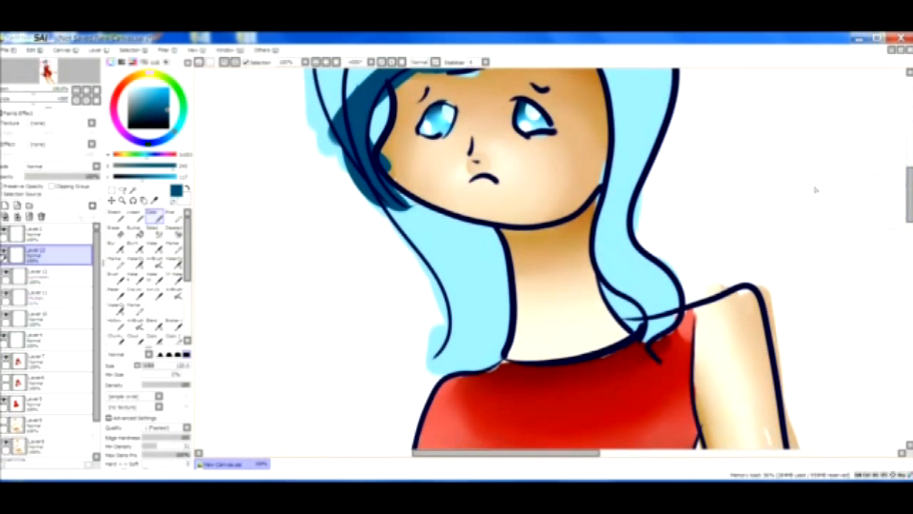
mouse_move(394, 203)
left_mouse_down()
mouse_move(473, 338)
mouse_move(447, 318)
mouse_move(421, 370)
mouse_move(473, 277)
mouse_move(518, 285)
left_mouse_up()
left_click(53, 186)
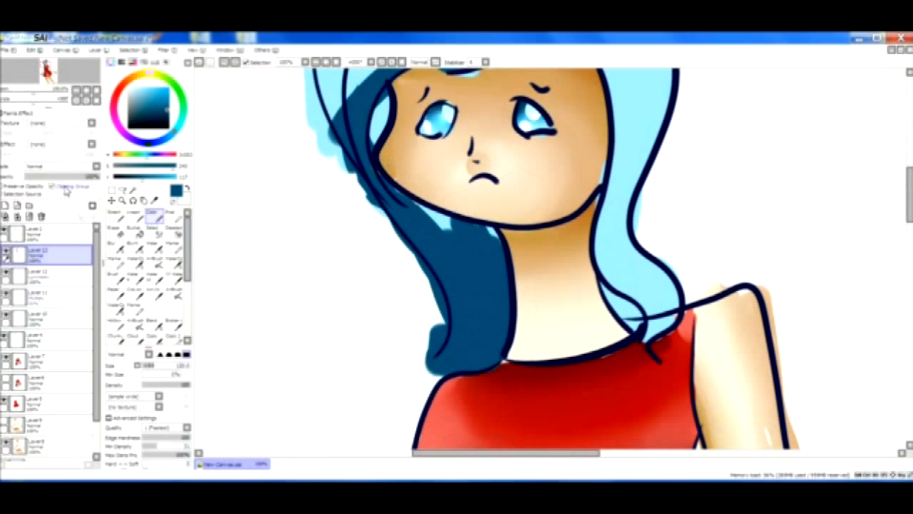
mouse_move(464, 250)
left_mouse_down()
mouse_move(424, 191)
mouse_move(474, 210)
mouse_move(480, 193)
mouse_move(397, 177)
left_mouse_up()
mouse_move(592, 271)
left_mouse_down()
mouse_move(622, 301)
mouse_move(615, 308)
mouse_move(650, 318)
left_mouse_up()
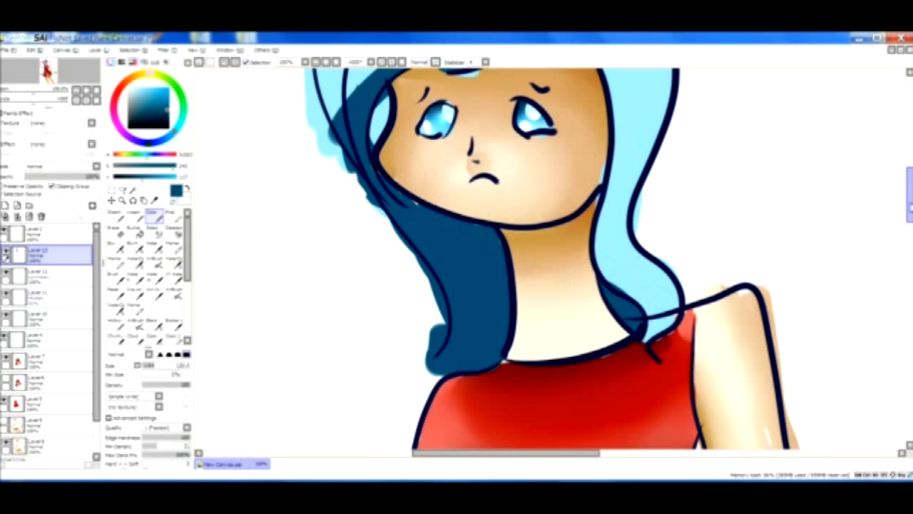
Step: Shade the hair's inner edge along the face and the back section behind the fringe in dark teal
scroll(557, 157, "up", 5)
mouse_move(561, 148)
left_mouse_down()
mouse_move(585, 154)
mouse_move(590, 181)
mouse_move(560, 137)
mouse_move(610, 218)
mouse_move(580, 196)
mouse_move(610, 239)
mouse_move(607, 230)
mouse_move(614, 269)
mouse_move(605, 378)
mouse_move(601, 329)
mouse_move(603, 411)
left_mouse_up()
mouse_move(341, 264)
left_mouse_down()
mouse_move(331, 221)
mouse_move(349, 166)
mouse_move(346, 267)
mouse_move(345, 189)
mouse_move(367, 144)
mouse_move(338, 241)
mouse_move(392, 127)
mouse_move(345, 186)
mouse_move(386, 129)
mouse_move(464, 100)
mouse_move(536, 95)
mouse_move(546, 82)
mouse_move(465, 117)
left_mouse_up()
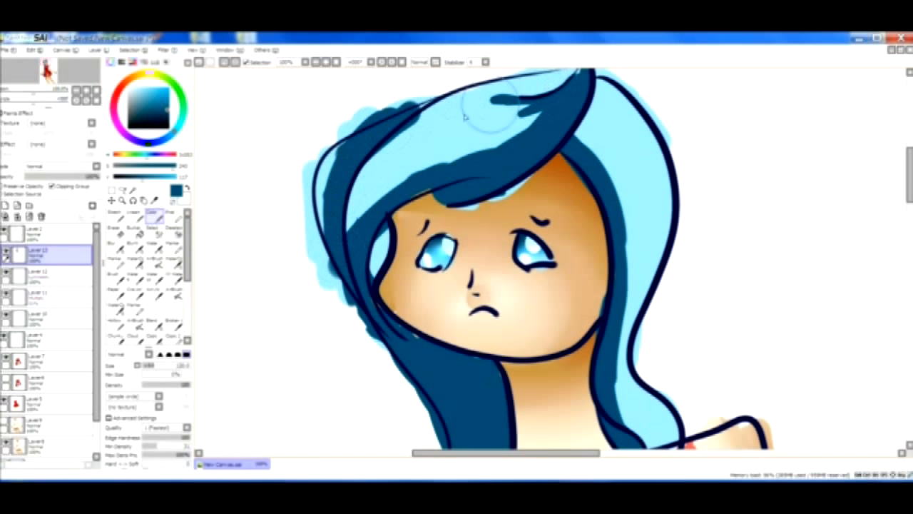
left_click_drag(392, 112, 418, 101)
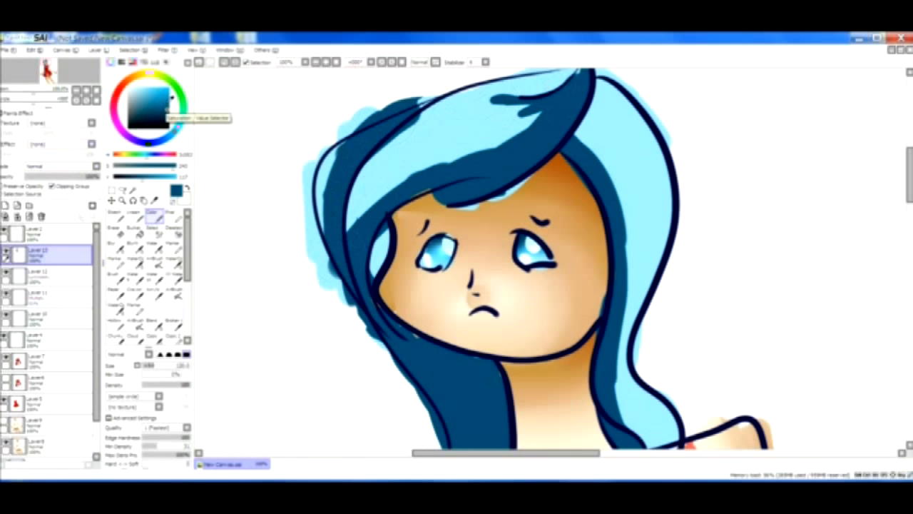
Step: Pick a very pale blue and paint highlights along the outer edges of the fringe, back section and long side hair
left_click_drag(170, 104, 146, 84)
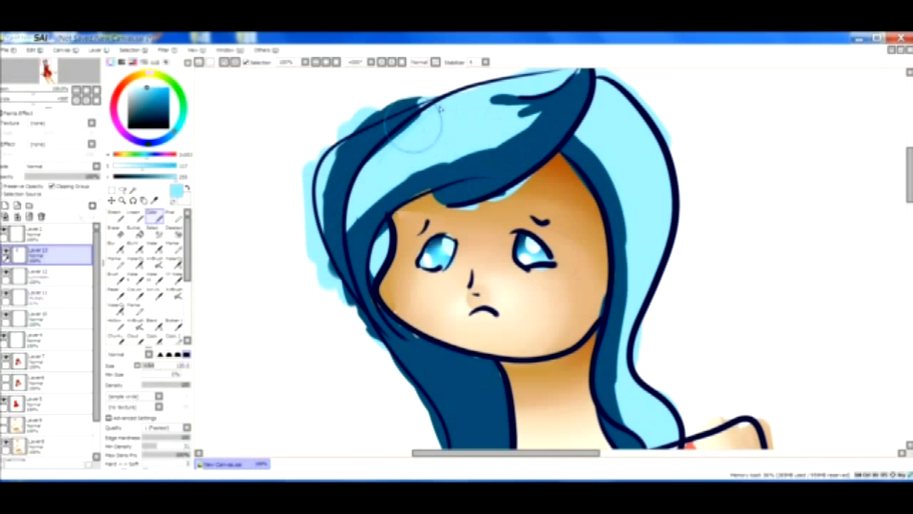
left_click(137, 91)
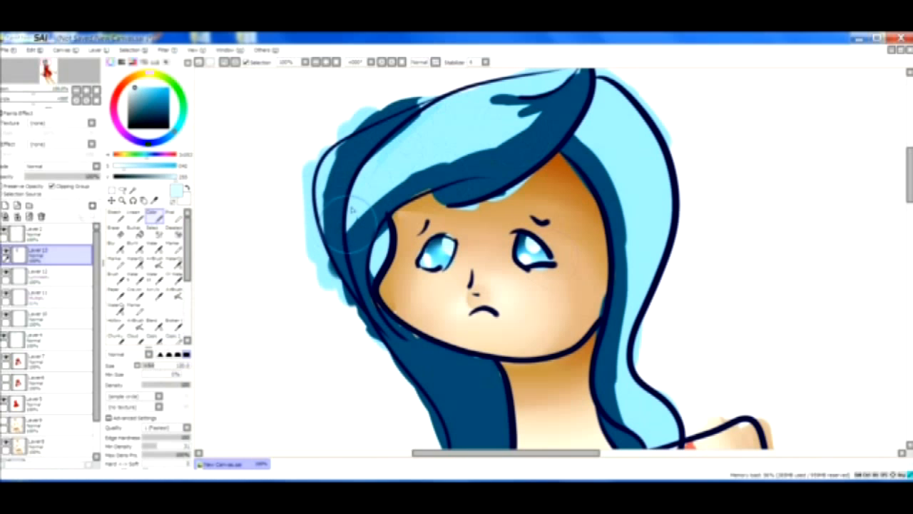
mouse_move(345, 236)
left_mouse_down()
mouse_move(402, 141)
mouse_move(395, 153)
mouse_move(425, 131)
mouse_move(387, 164)
mouse_move(443, 107)
mouse_move(390, 154)
mouse_move(412, 128)
mouse_move(441, 111)
mouse_move(406, 134)
mouse_move(450, 101)
mouse_move(424, 121)
mouse_move(458, 98)
mouse_move(418, 130)
mouse_move(526, 81)
left_mouse_up()
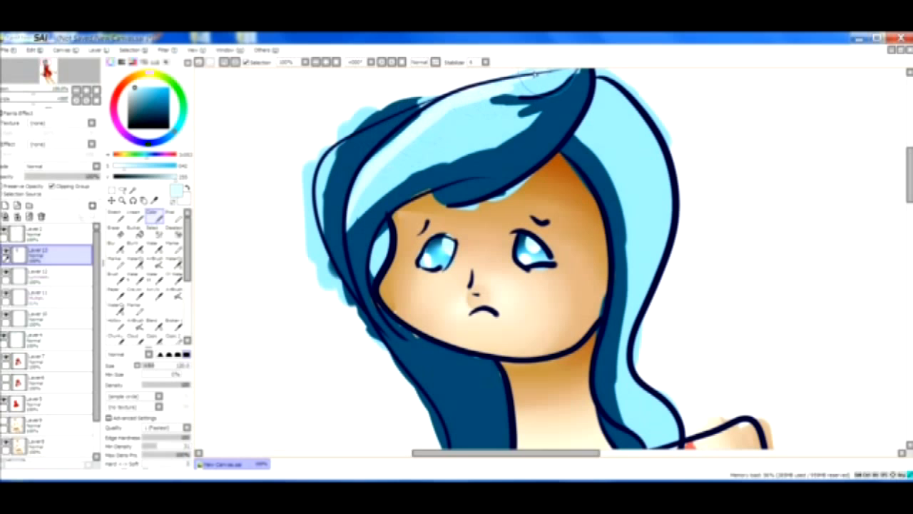
mouse_move(319, 184)
left_mouse_down()
mouse_move(338, 153)
mouse_move(314, 226)
mouse_move(336, 155)
left_mouse_up()
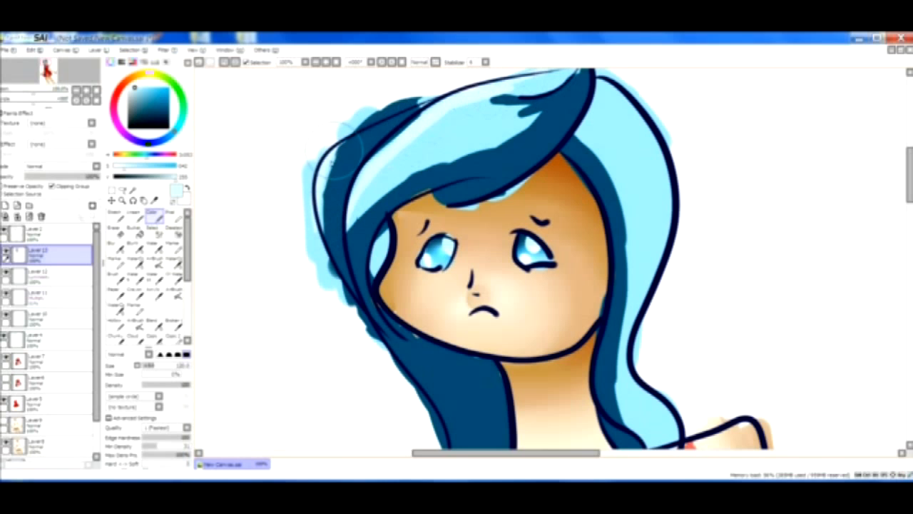
mouse_move(604, 98)
left_mouse_down()
mouse_move(662, 179)
mouse_move(656, 252)
mouse_move(634, 320)
mouse_move(638, 363)
mouse_move(680, 440)
left_mouse_up()
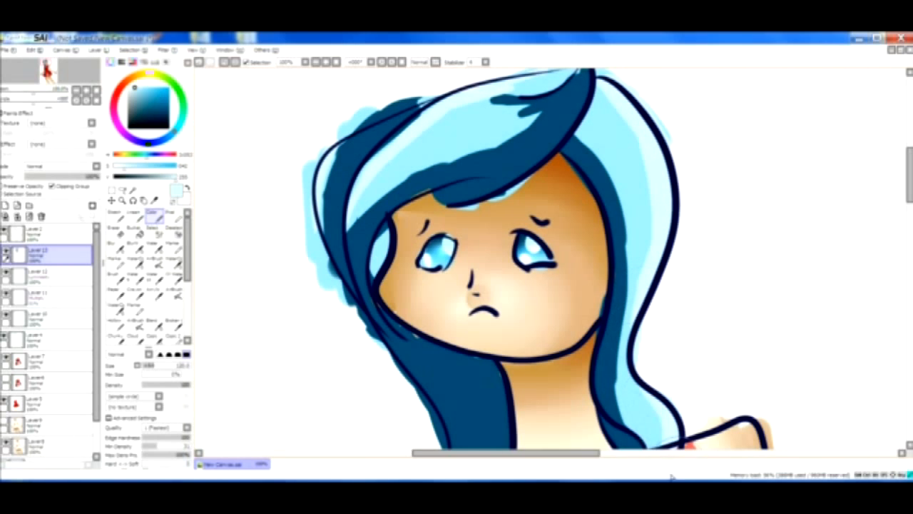
Step: Sample the hair's dark teal, shift it to royal blue, and paint streaks with a smaller brush down the lock beside the neck
left_click_drag(910, 176, 906, 193)
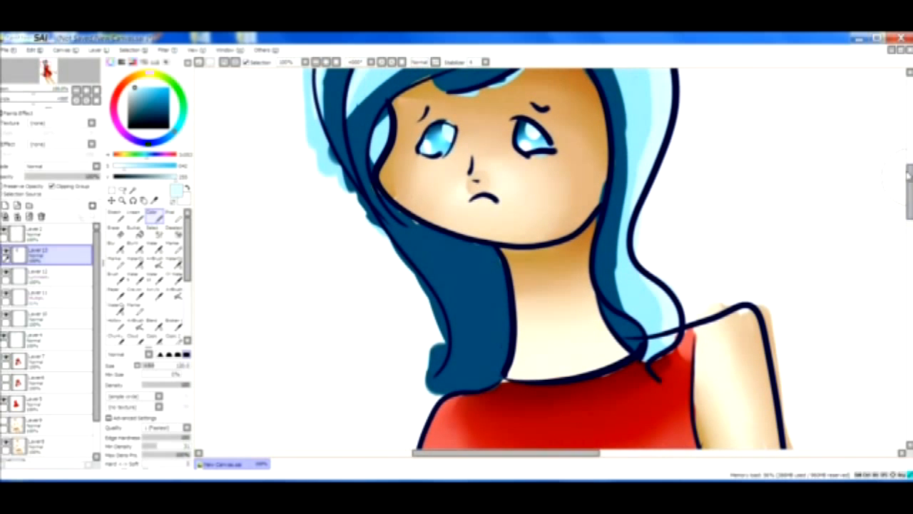
left_click(155, 200)
left_click(369, 123)
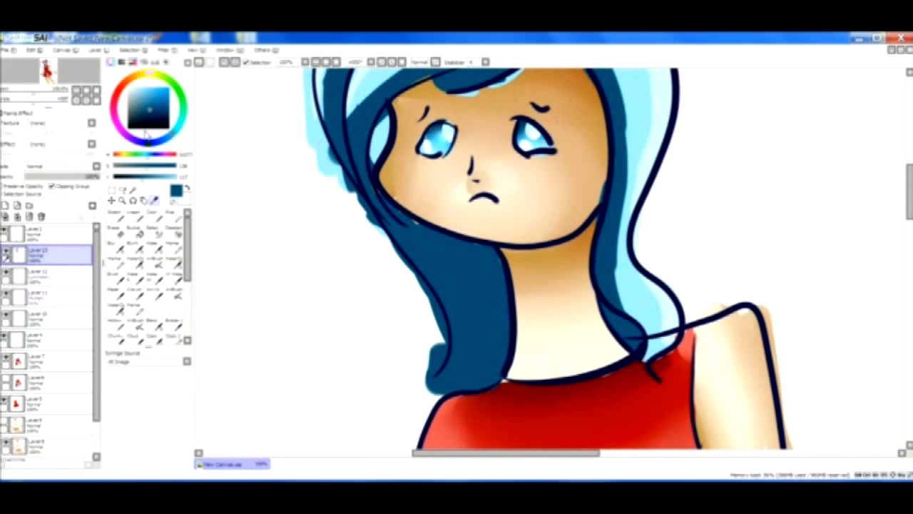
left_click(163, 99)
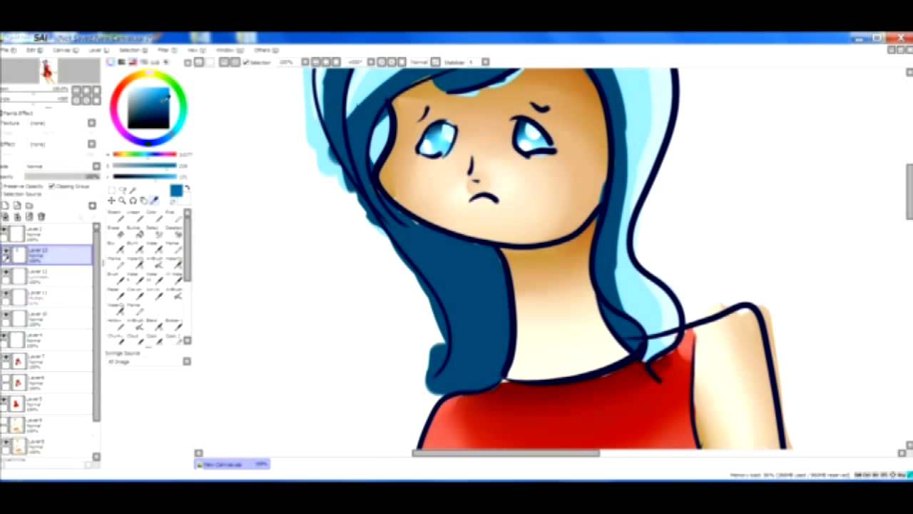
left_click_drag(171, 135, 167, 141)
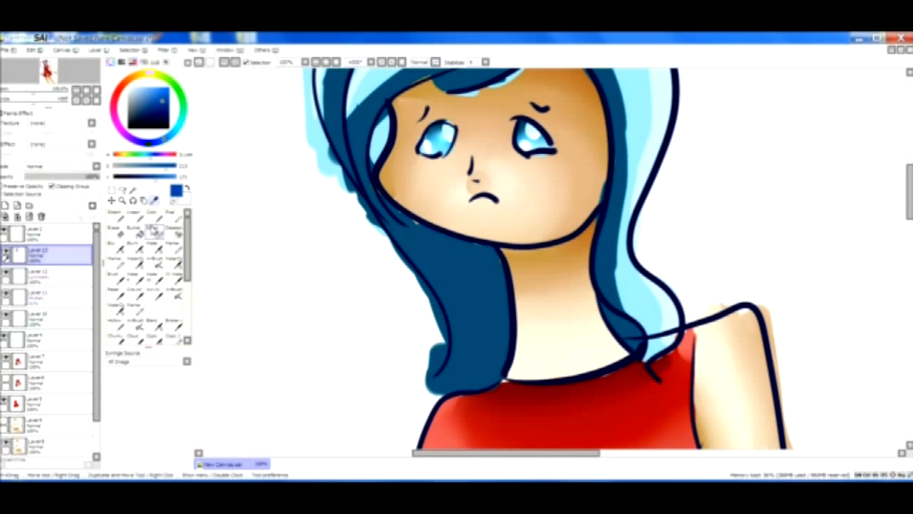
left_click(154, 217)
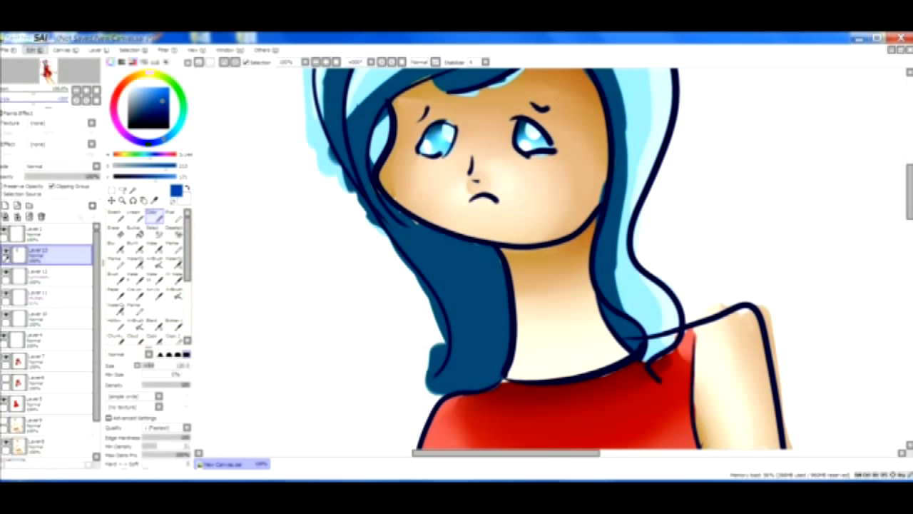
left_click(323, 39)
left_click_drag(151, 366, 152, 369)
left_click_drag(465, 247, 505, 365)
mouse_move(468, 228)
left_mouse_down()
mouse_move(508, 370)
mouse_move(493, 341)
mouse_move(493, 279)
mouse_move(483, 286)
mouse_move(465, 222)
mouse_move(502, 357)
left_mouse_up()
left_click_drag(465, 224, 502, 356)
left_click_drag(465, 229, 493, 336)
mouse_move(399, 207)
left_mouse_down()
mouse_move(459, 308)
mouse_move(454, 384)
mouse_move(465, 356)
left_mouse_up()
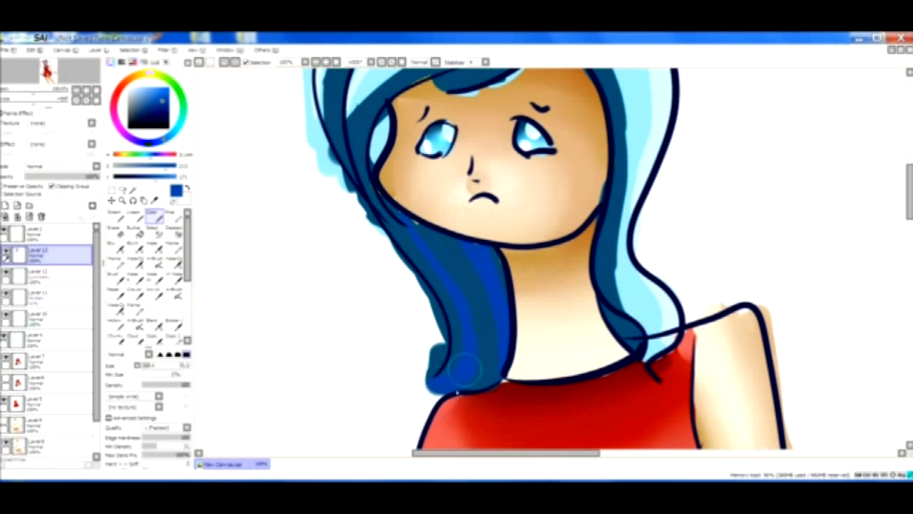
Step: Paint royal blue streaks over the dark shading beside the face, on the fringe's lower edge and tip, and on the back section
scroll(542, 257, "up", 5)
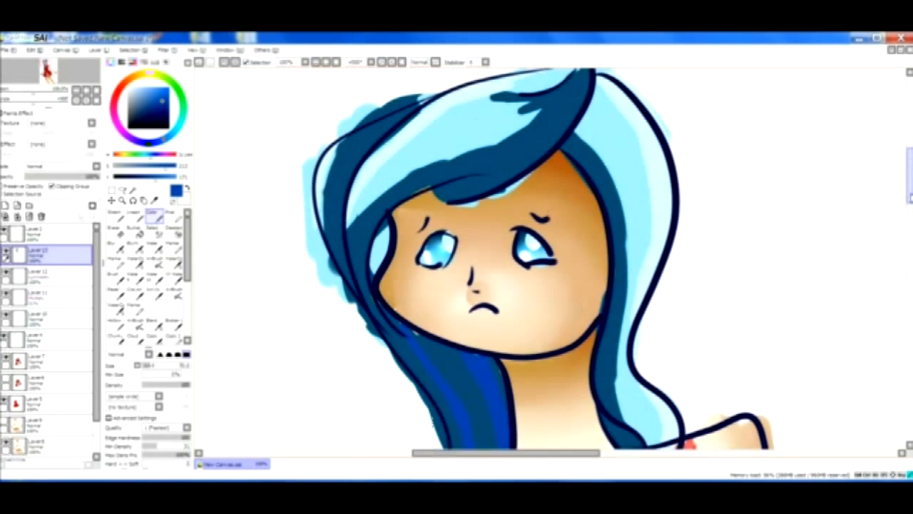
left_click_drag(388, 246, 351, 289)
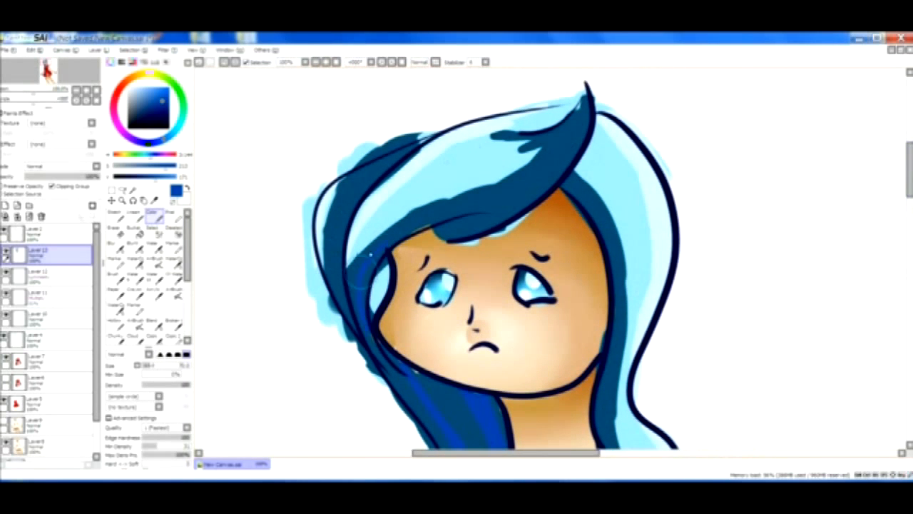
mouse_move(446, 230)
left_mouse_down()
mouse_move(544, 175)
mouse_move(573, 137)
mouse_move(504, 207)
mouse_move(579, 105)
left_mouse_up()
mouse_move(525, 200)
left_mouse_down()
mouse_move(570, 139)
mouse_move(540, 184)
mouse_move(474, 227)
mouse_move(451, 215)
mouse_move(559, 135)
mouse_move(506, 182)
mouse_move(544, 135)
left_mouse_up()
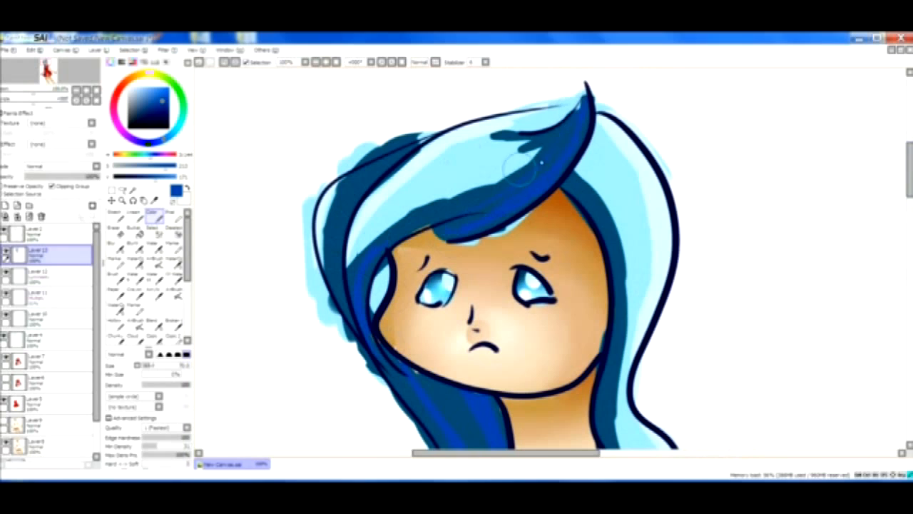
left_click_drag(577, 104, 549, 143)
mouse_move(505, 192)
left_mouse_down()
mouse_move(445, 216)
mouse_move(392, 200)
mouse_move(399, 150)
left_mouse_up()
mouse_move(335, 243)
left_mouse_down()
mouse_move(337, 291)
mouse_move(353, 325)
left_mouse_up()
mouse_move(348, 171)
left_mouse_down()
mouse_move(320, 219)
mouse_move(324, 253)
left_mouse_up()
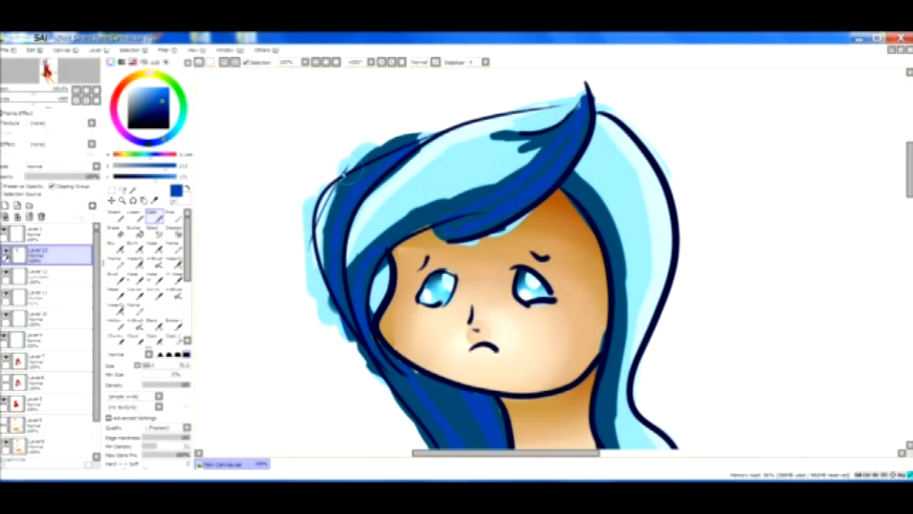
Step: Add royal blue strands along the fringe's upper outline and down its outer curve
mouse_move(345, 171)
left_mouse_down()
mouse_move(314, 238)
mouse_move(313, 277)
mouse_move(401, 177)
mouse_move(480, 122)
left_mouse_up()
left_click_drag(428, 152, 540, 109)
left_click_drag(467, 129, 405, 180)
mouse_move(427, 149)
left_mouse_down()
mouse_move(363, 220)
mouse_move(370, 238)
mouse_move(356, 249)
left_mouse_up()
left_click_drag(403, 176, 354, 260)
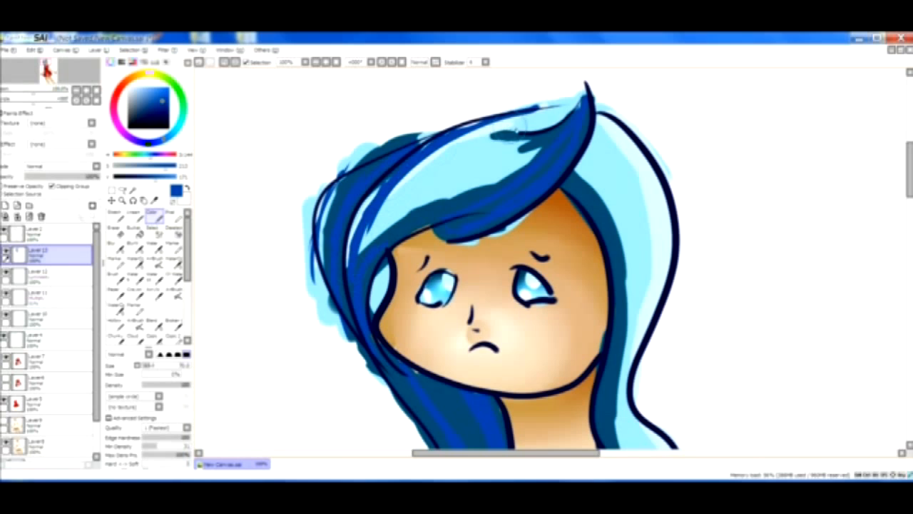
Step: Streak the light middle of the fringe and the outer edge of the long side hair with royal blue strands
left_click_drag(538, 147, 435, 184)
left_click_drag(489, 163, 397, 214)
left_click_drag(491, 143, 365, 236)
left_click_drag(457, 159, 443, 181)
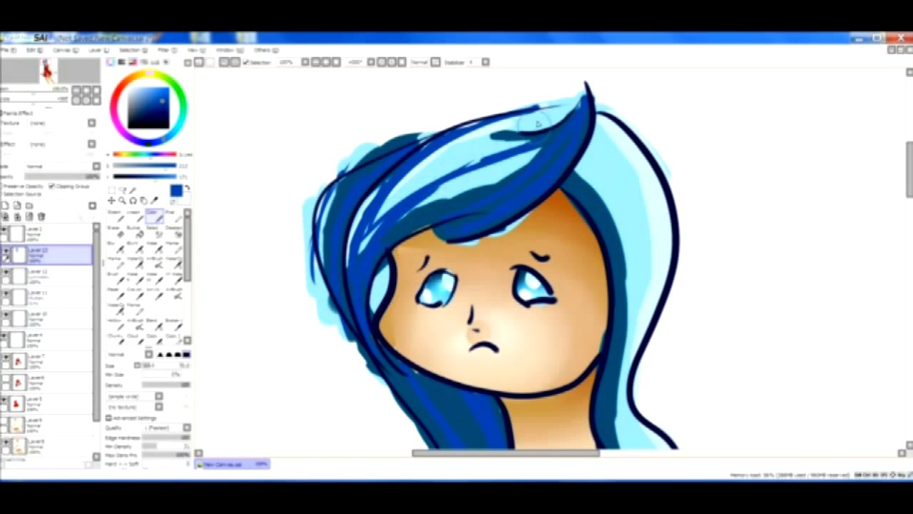
mouse_move(539, 114)
left_mouse_down()
mouse_move(457, 157)
mouse_move(398, 211)
mouse_move(467, 146)
mouse_move(391, 227)
mouse_move(516, 135)
mouse_move(478, 151)
mouse_move(553, 116)
mouse_move(497, 135)
mouse_move(509, 123)
mouse_move(464, 174)
left_mouse_up()
left_click_drag(508, 145, 463, 174)
mouse_move(598, 120)
left_mouse_down()
mouse_move(655, 227)
mouse_move(637, 175)
mouse_move(657, 300)
left_mouse_up()
left_click_drag(649, 225, 664, 325)
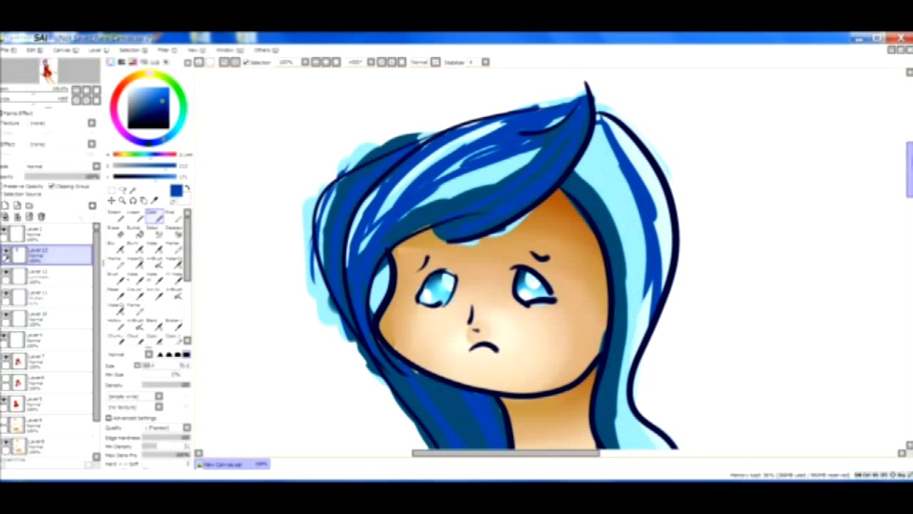
Step: Paint royal blue strands down the upper part of the long side hair, from beneath the fringe tip past the face
scroll(499, 256, "down", 3)
mouse_move(586, 71)
left_mouse_down()
mouse_move(606, 123)
mouse_move(613, 191)
left_mouse_up()
left_click_drag(602, 249, 639, 405)
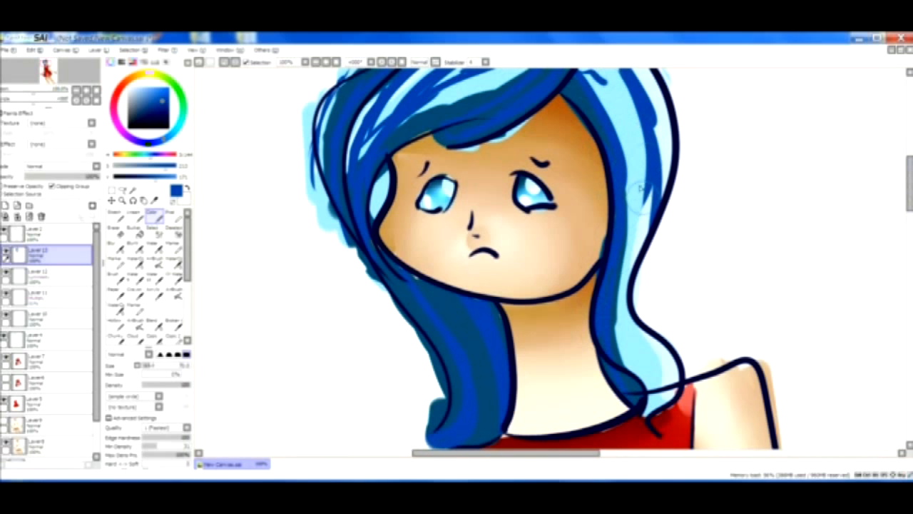
left_click_drag(910, 180, 904, 166)
left_click_drag(591, 127, 628, 214)
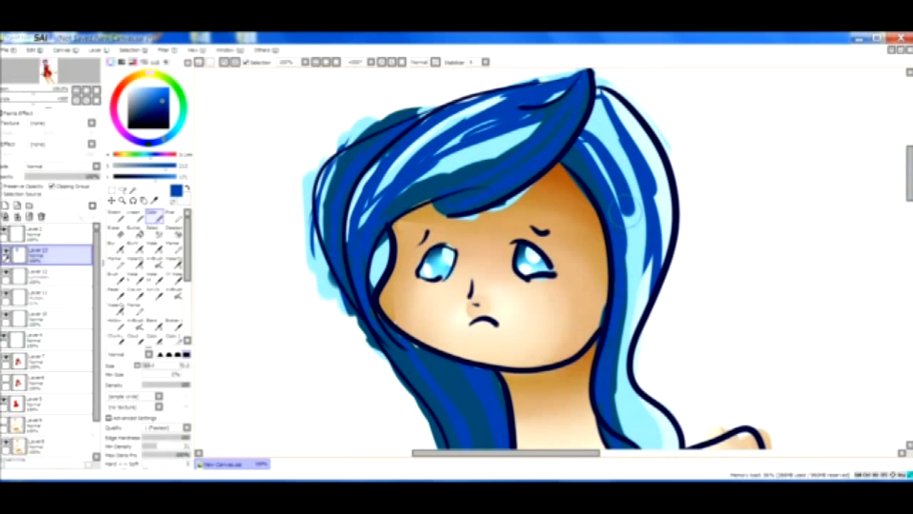
left_click(598, 132)
Step: Extend the royal blue strands down the lower side hair and into its curl at the shoulder
mouse_move(627, 177)
left_mouse_down()
mouse_move(645, 299)
mouse_move(625, 355)
mouse_move(656, 433)
left_mouse_up()
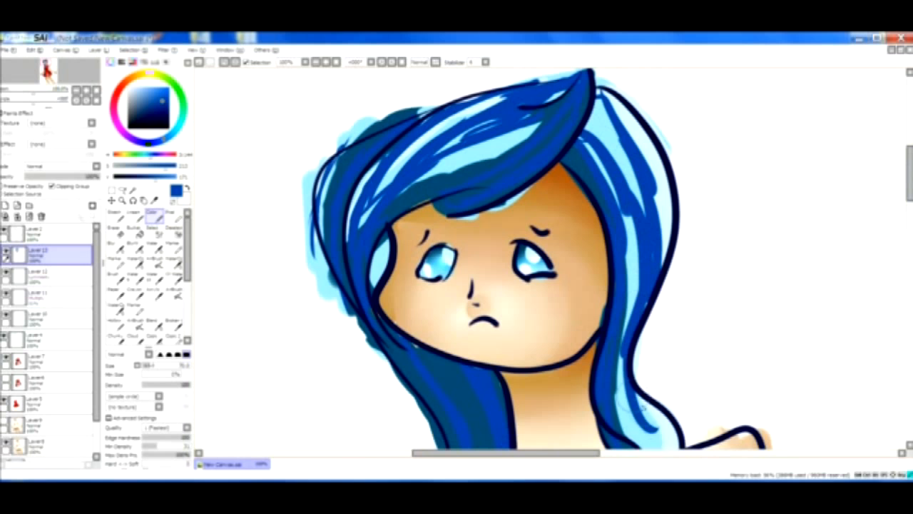
left_click_drag(642, 402, 669, 445)
scroll(655, 400, "down", 2)
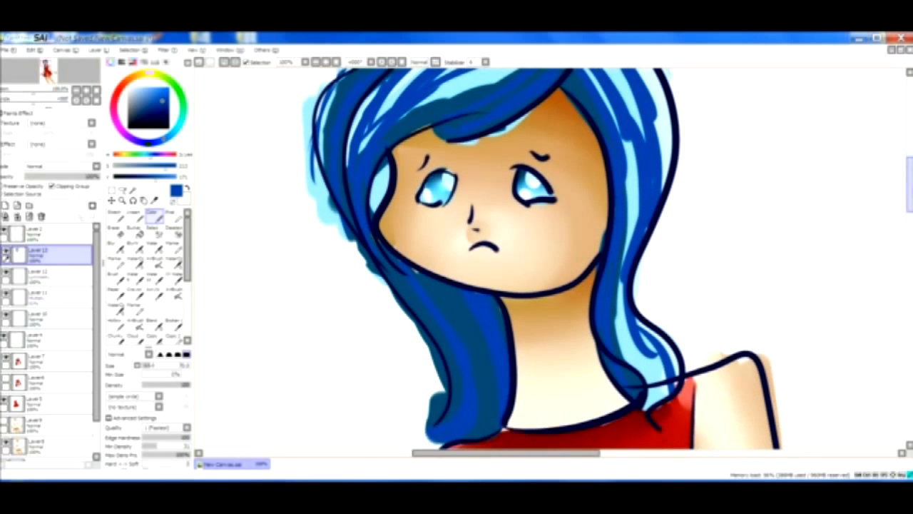
left_click_drag(655, 400, 668, 428)
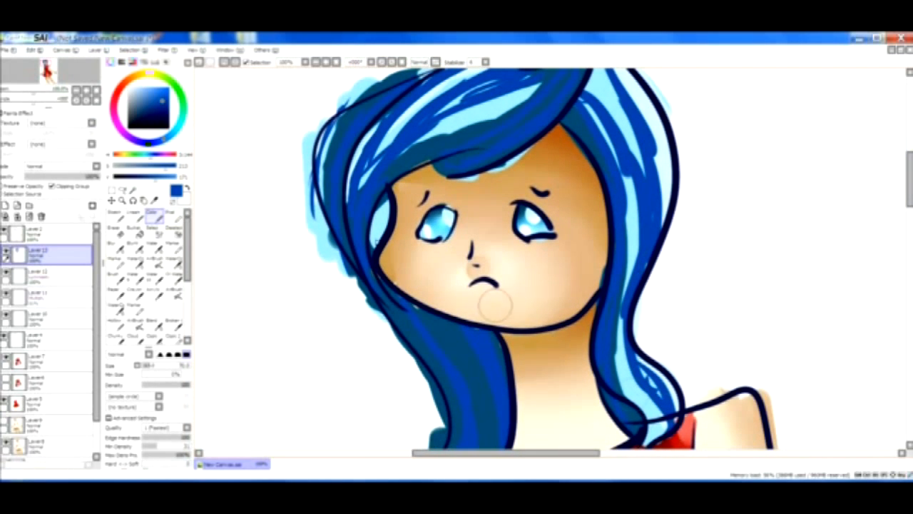
Step: Reduce the brush size, change the colour to light turquoise, and paint a long strand down the middle of the side hair
left_click(157, 366)
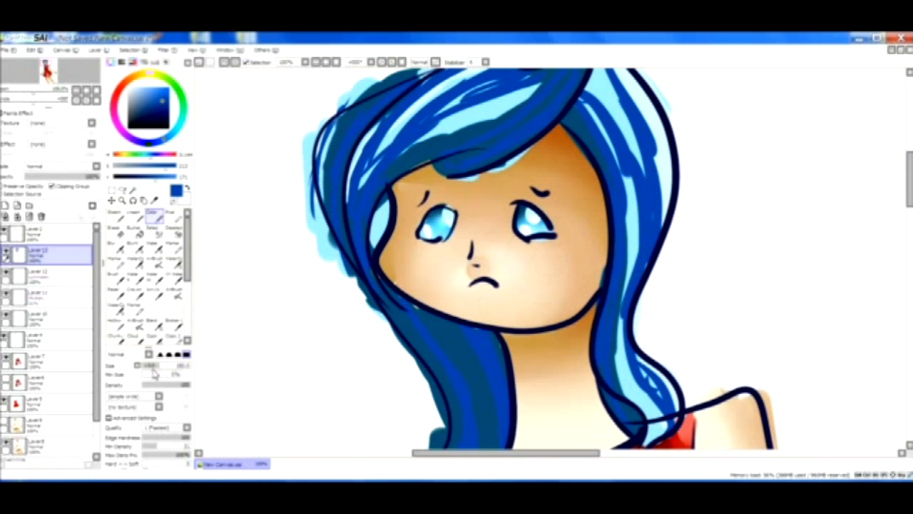
left_click(146, 366)
left_click(181, 121)
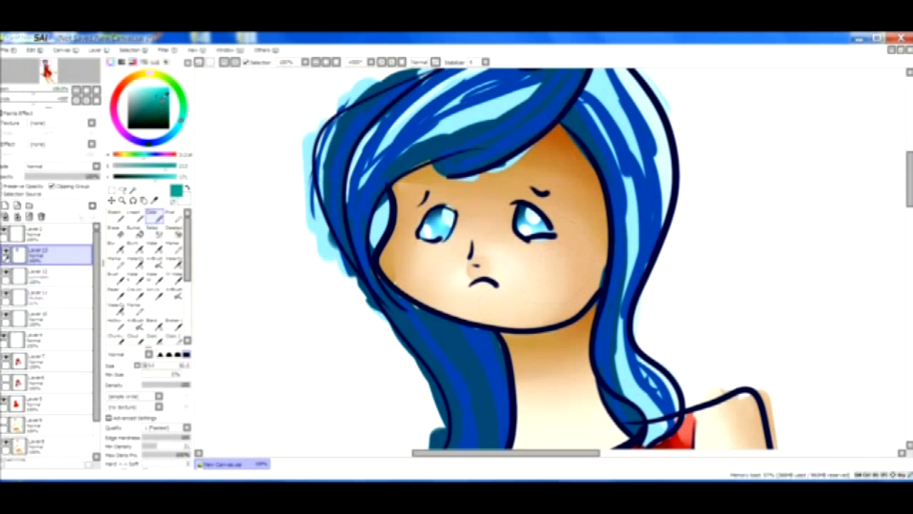
left_click_drag(165, 95, 157, 91)
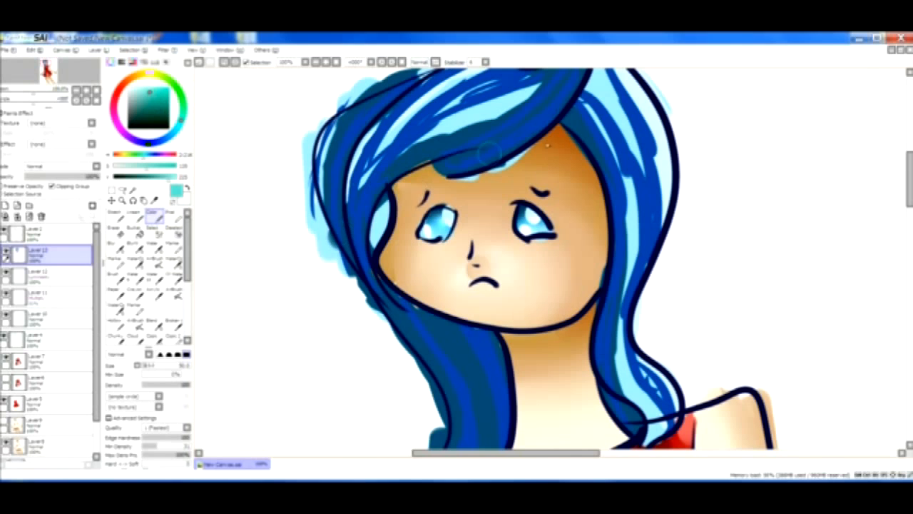
scroll(766, 142, "up", 3)
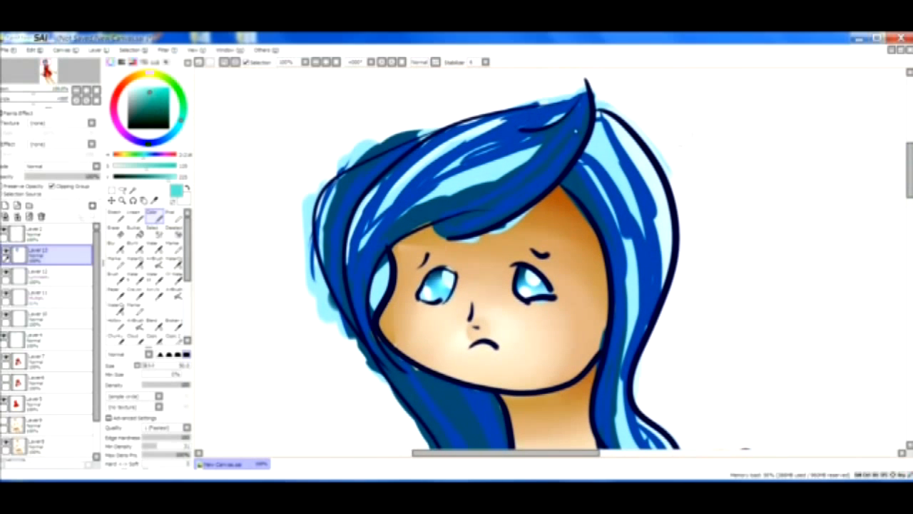
mouse_move(594, 142)
left_mouse_down()
mouse_move(645, 292)
mouse_move(633, 208)
mouse_move(632, 323)
mouse_move(610, 446)
left_mouse_up()
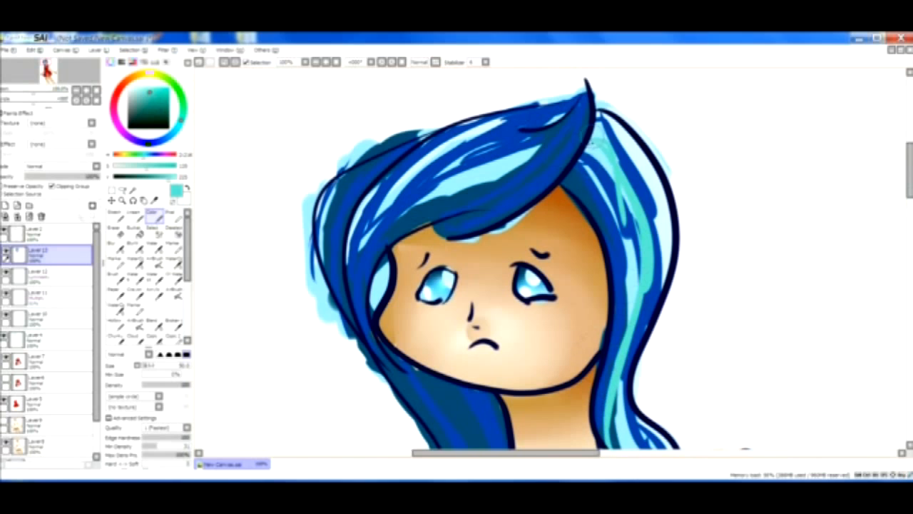
Step: Add turquoise strands along the outer edge of the long side hair and along its inner edge beside the face
left_click_drag(668, 222, 676, 279)
mouse_move(617, 127)
left_mouse_down()
mouse_move(669, 230)
mouse_move(665, 276)
left_mouse_up()
left_click_drag(665, 235, 631, 347)
left_click_drag(649, 291, 622, 397)
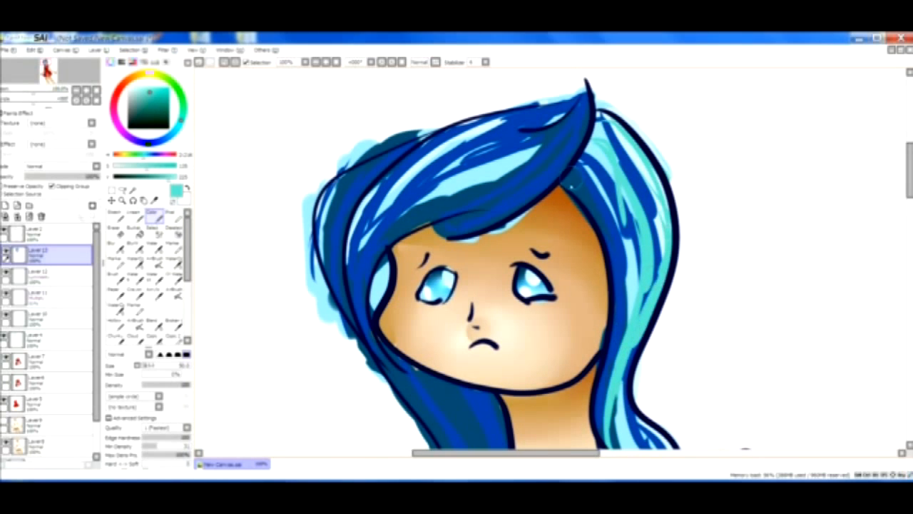
left_click_drag(572, 170, 621, 211)
left_click_drag(588, 151, 636, 237)
mouse_move(576, 180)
left_mouse_down()
mouse_move(624, 249)
mouse_move(603, 428)
left_mouse_up()
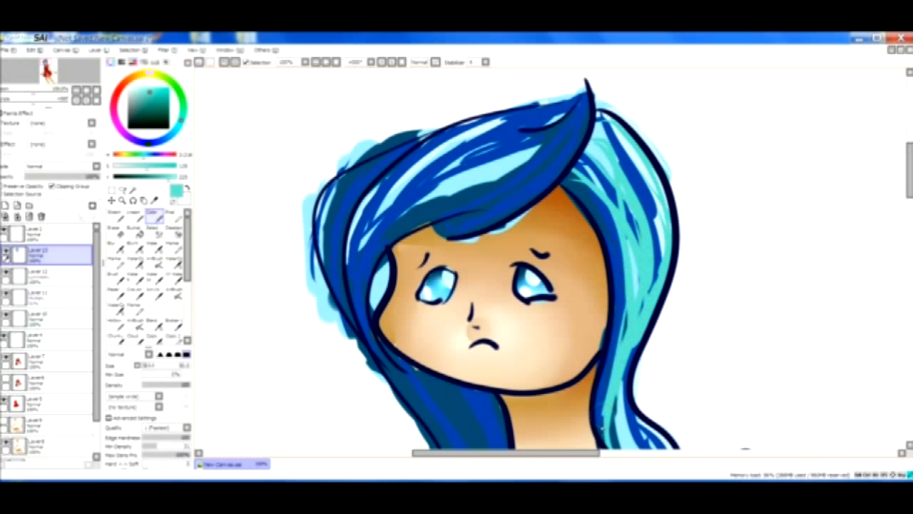
Step: Streak the curl of the side hair at the shoulder with turquoise strands
scroll(773, 200, "down", 5)
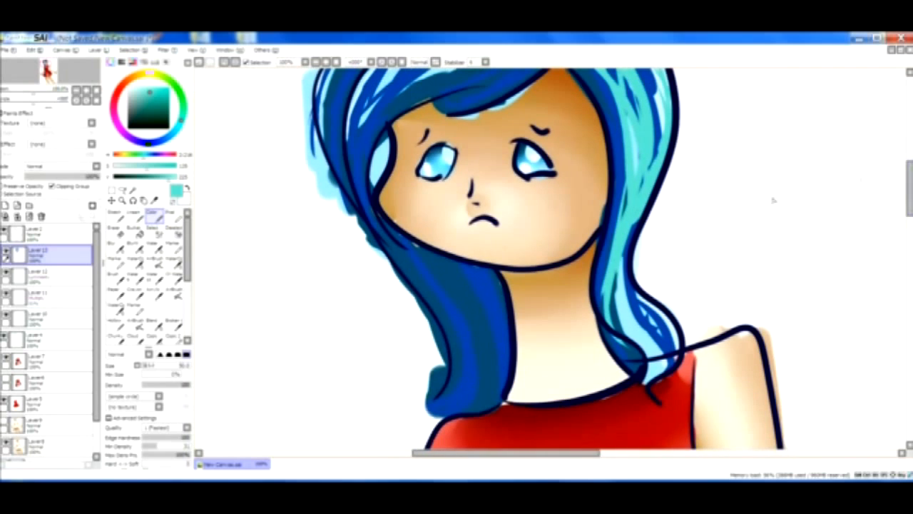
left_click_drag(624, 280, 672, 341)
mouse_move(632, 307)
left_mouse_down()
mouse_move(676, 340)
mouse_move(672, 365)
left_mouse_up()
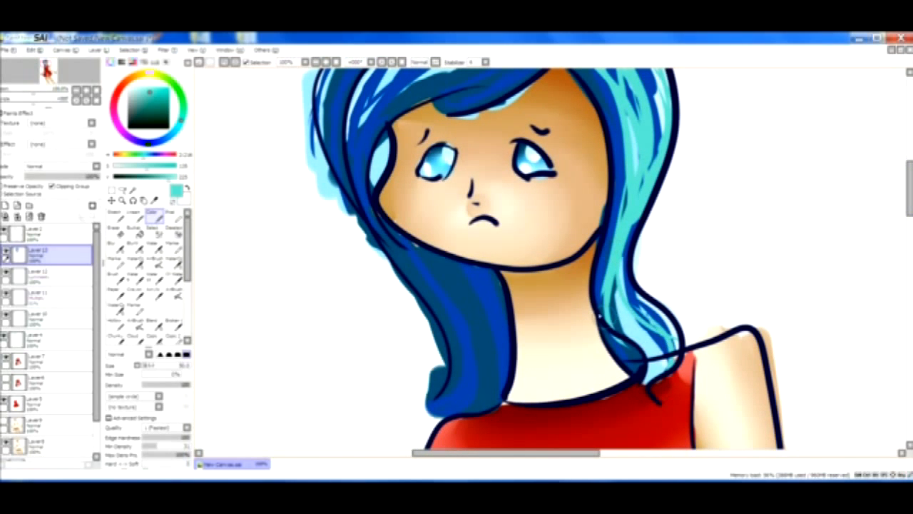
left_click_drag(636, 330, 658, 387)
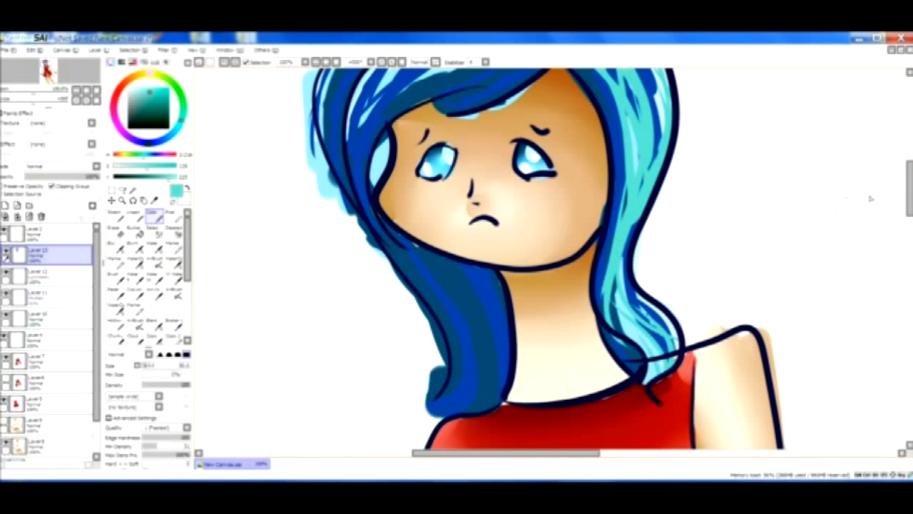
Step: Paint turquoise strands over the fringe's dark lower part, from its lower edge up to the tip
scroll(688, 142, "up", 5)
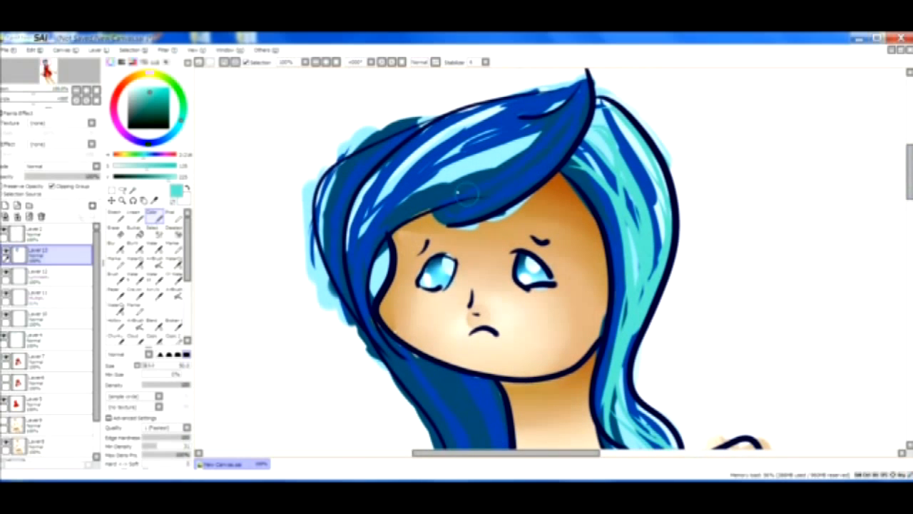
left_click_drag(440, 187, 581, 108)
left_click_drag(541, 149, 590, 87)
left_click_drag(533, 183, 587, 104)
left_click_drag(472, 217, 555, 152)
left_click_drag(435, 214, 506, 204)
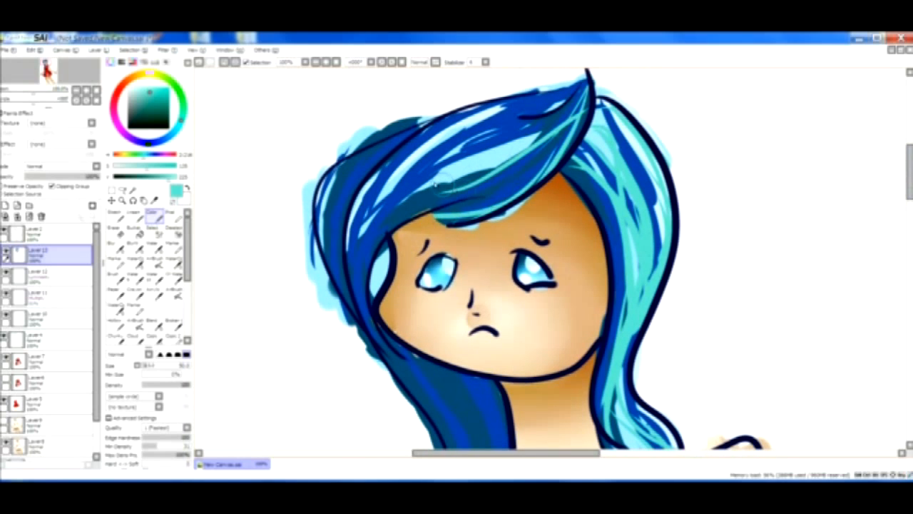
Step: Add turquoise strands to the dark back section of hair behind the fringe
mouse_move(346, 180)
left_mouse_down()
mouse_move(394, 139)
mouse_move(375, 153)
left_mouse_up()
left_click_drag(329, 242, 361, 184)
mouse_move(332, 261)
left_mouse_down()
mouse_move(341, 307)
mouse_move(387, 153)
left_mouse_up()
left_click_drag(352, 197, 401, 136)
Step: Paint turquoise strands along the fringe's upper outline and down its outer curve beside the face
left_click_drag(557, 91, 414, 158)
mouse_move(516, 105)
left_mouse_down()
mouse_move(389, 193)
mouse_move(359, 271)
left_mouse_up()
left_click_drag(410, 164, 370, 305)
left_click_drag(394, 190, 367, 251)
left_click_drag(364, 243, 369, 296)
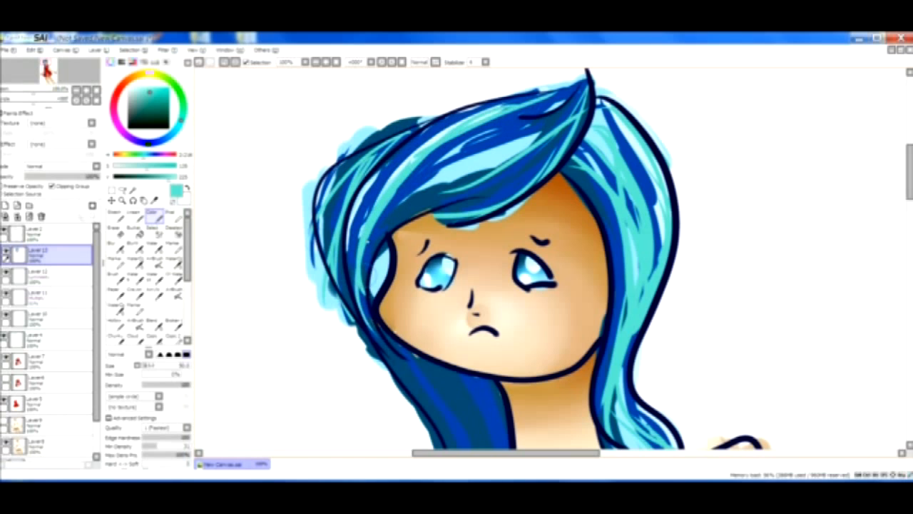
mouse_move(485, 113)
left_mouse_down()
mouse_move(404, 154)
mouse_move(362, 213)
left_mouse_up()
mouse_move(451, 123)
left_mouse_down()
mouse_move(420, 132)
mouse_move(351, 277)
left_mouse_up()
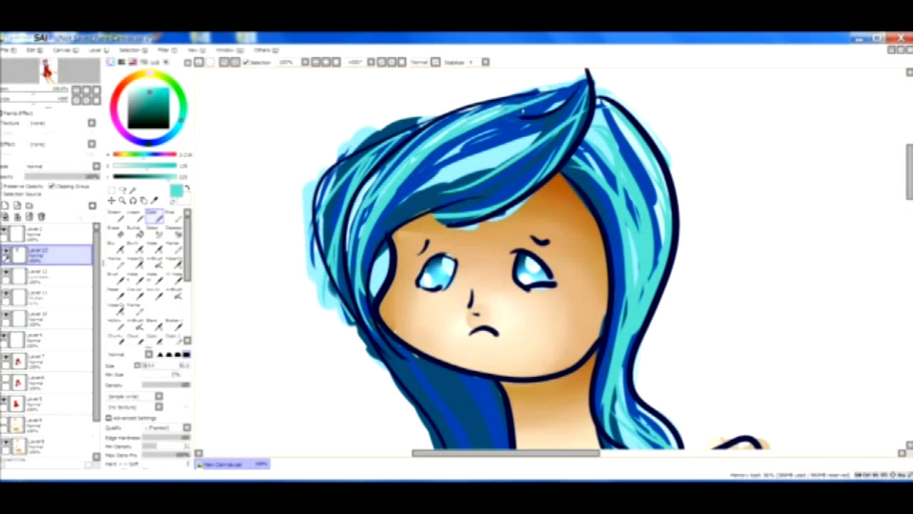
Step: Streak the light middle of the fringe with long turquoise strands following its curve
left_click_drag(540, 125, 445, 179)
left_click_drag(509, 147, 395, 208)
mouse_move(464, 167)
left_mouse_down()
mouse_move(391, 212)
mouse_move(362, 260)
left_mouse_up()
left_click_drag(540, 124, 446, 171)
left_click_drag(510, 128, 386, 234)
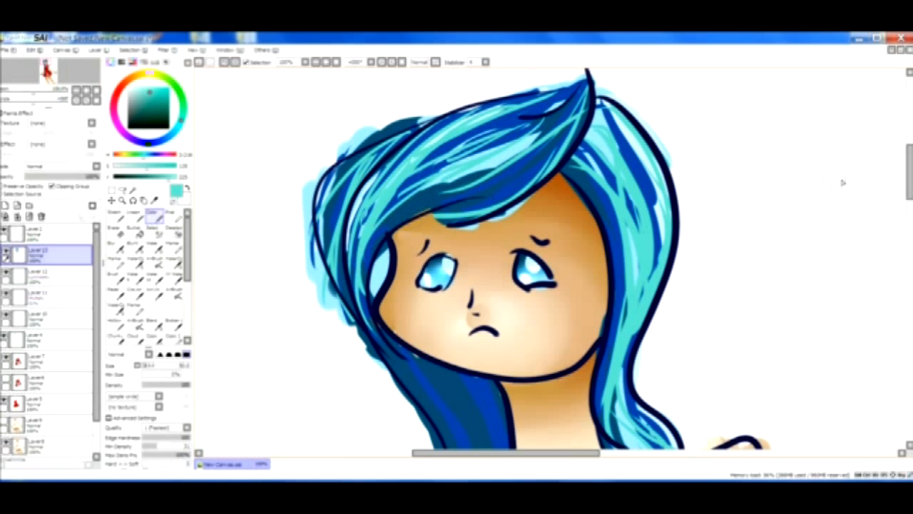
Step: Paint turquoise strands down the lock beside the neck and touch up the small piece of hair beside the cheek
scroll(499, 257, "down", 5)
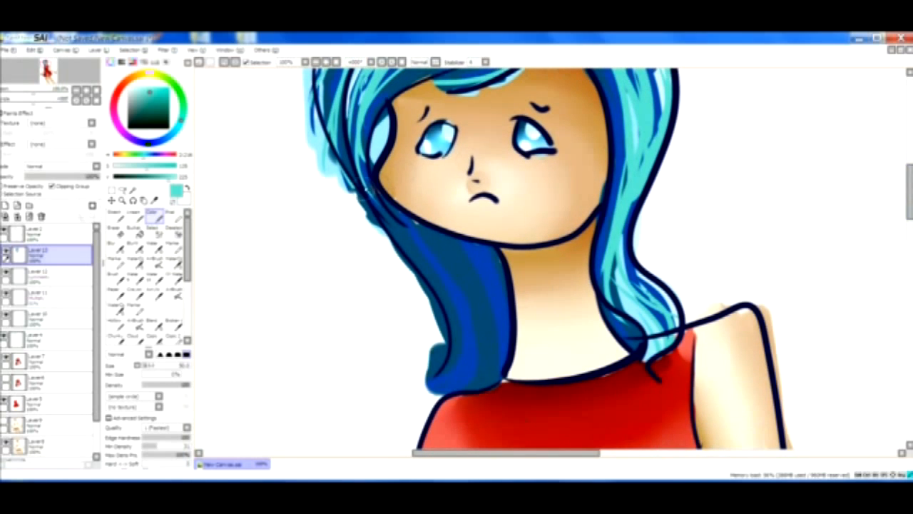
left_click_drag(444, 289, 437, 376)
left_click_drag(401, 208, 470, 364)
left_click_drag(446, 278, 472, 389)
left_click_drag(426, 212, 492, 372)
mouse_move(451, 250)
left_mouse_down()
mouse_move(479, 392)
mouse_move(503, 365)
left_mouse_up()
left_click_drag(486, 243, 511, 321)
left_click_drag(489, 258, 512, 391)
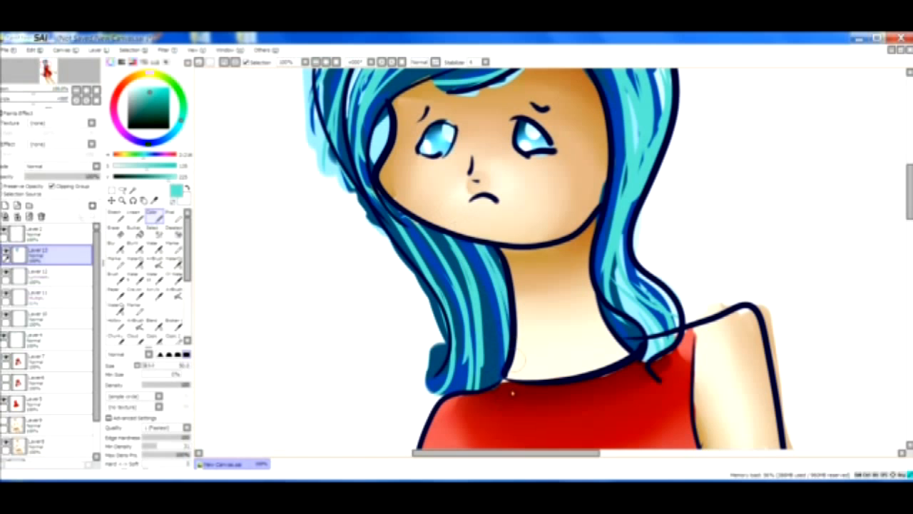
left_click_drag(909, 192, 910, 168)
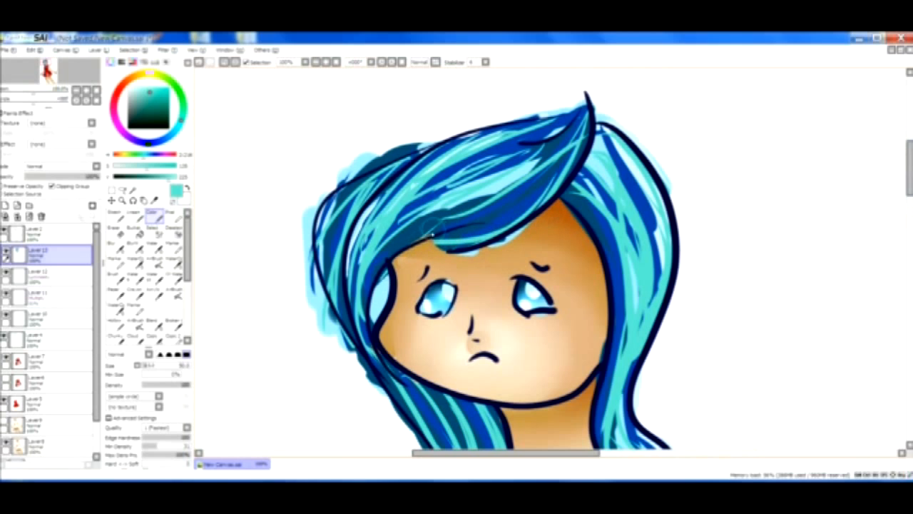
left_click_drag(391, 274, 372, 325)
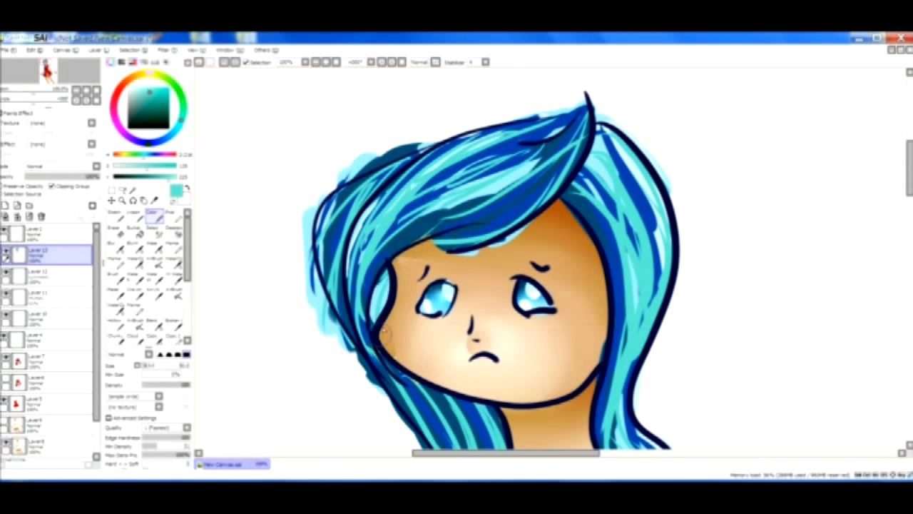
Step: Blend the streaks along the inner edge of the long side hair beside the face and neck with the Blur brush
left_click(86, 91)
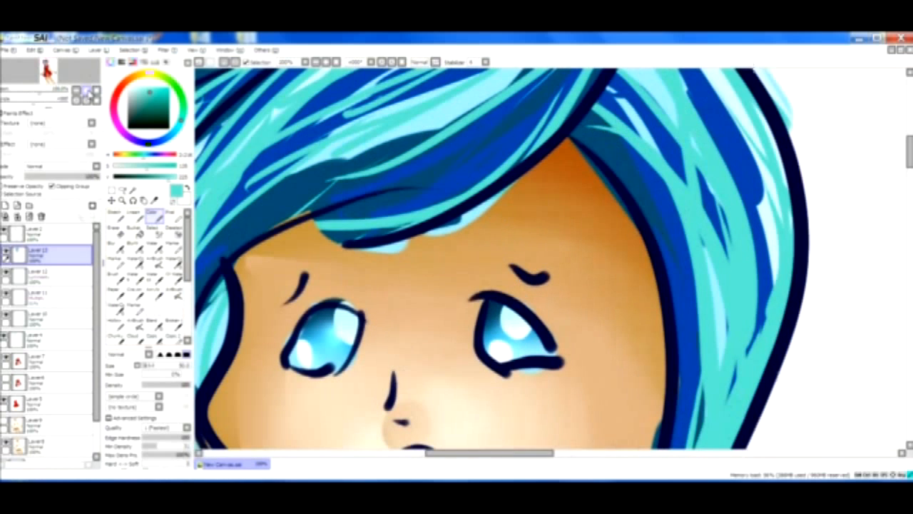
left_click(114, 245)
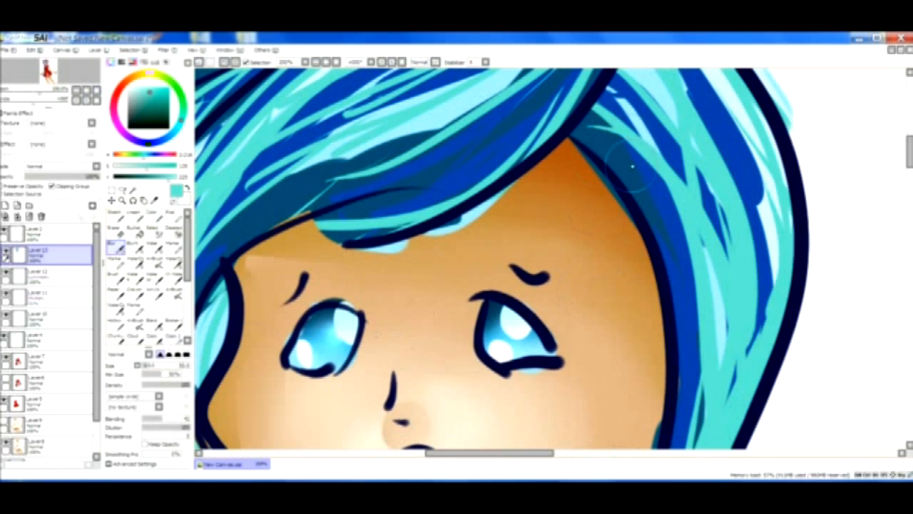
mouse_move(610, 137)
left_mouse_down()
mouse_move(676, 225)
mouse_move(689, 278)
mouse_move(693, 413)
left_mouse_up()
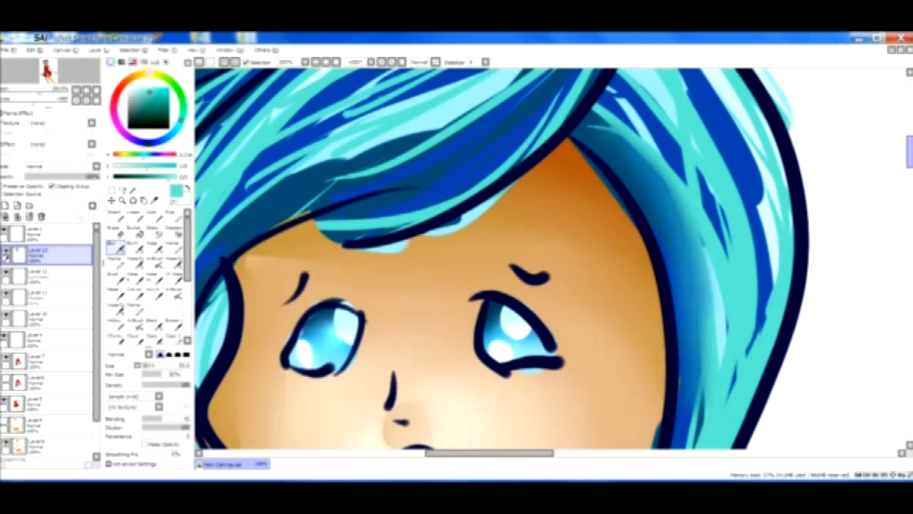
scroll(499, 257, "down", 5)
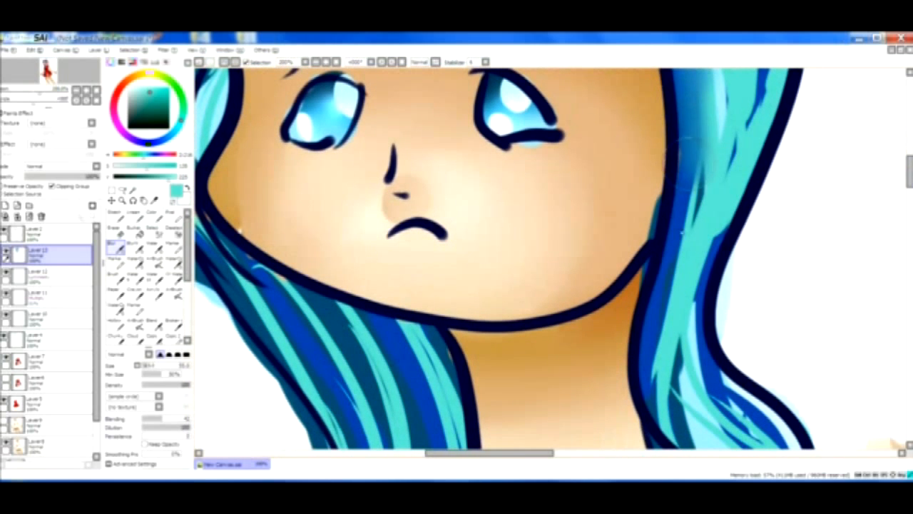
mouse_move(691, 132)
left_mouse_down()
mouse_move(642, 392)
mouse_move(645, 384)
left_mouse_up()
Step: Blur the streaks together in the shoulder curl of the side hair and in the lock beside the neck
left_click_drag(909, 171, 909, 189)
mouse_move(676, 214)
left_mouse_down()
mouse_move(735, 255)
mouse_move(748, 324)
mouse_move(712, 282)
left_mouse_up()
mouse_move(685, 189)
left_mouse_down()
mouse_move(720, 275)
mouse_move(728, 230)
mouse_move(775, 325)
left_mouse_up()
mouse_move(706, 162)
left_mouse_down()
mouse_move(806, 239)
mouse_move(799, 269)
mouse_move(769, 216)
mouse_move(770, 238)
mouse_move(713, 179)
mouse_move(706, 107)
mouse_move(782, 256)
mouse_move(762, 242)
left_mouse_up()
mouse_move(686, 300)
left_mouse_down()
mouse_move(710, 297)
mouse_move(685, 272)
left_mouse_up()
mouse_move(424, 239)
left_mouse_down()
mouse_move(321, 343)
mouse_move(350, 378)
mouse_move(378, 246)
mouse_move(401, 244)
mouse_move(403, 171)
mouse_move(428, 214)
mouse_move(410, 114)
mouse_move(435, 254)
left_mouse_up()
left_click_drag(435, 253, 396, 153)
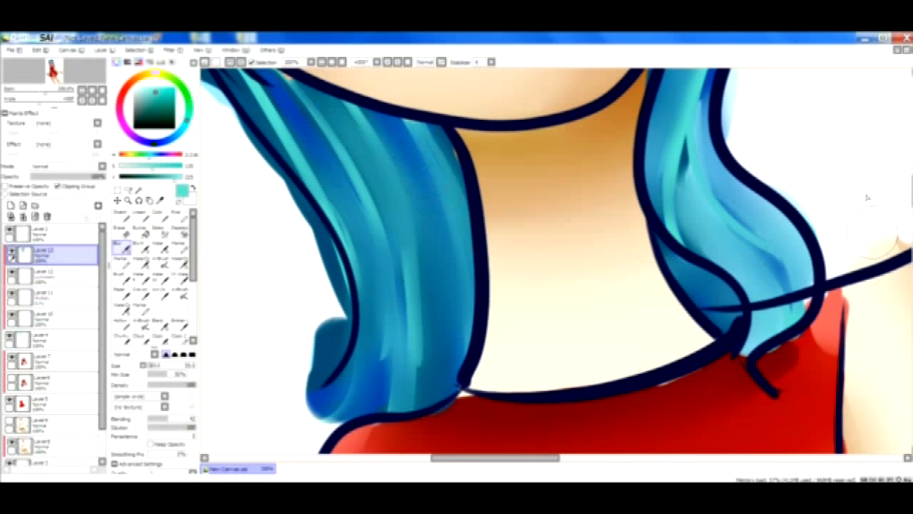
Step: Blend the streaks of the back hair section and the outer curve of the fringe beside it
left_click_drag(912, 191, 912, 165)
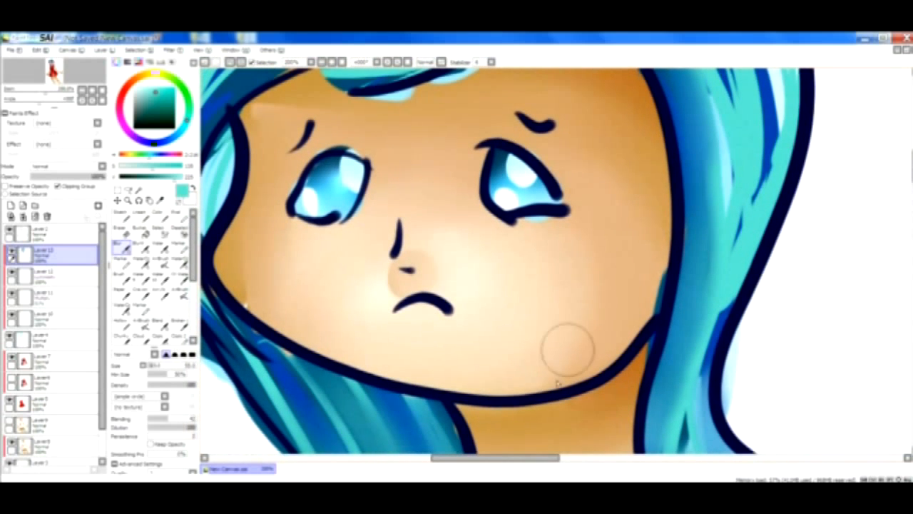
left_click_drag(534, 465, 509, 465)
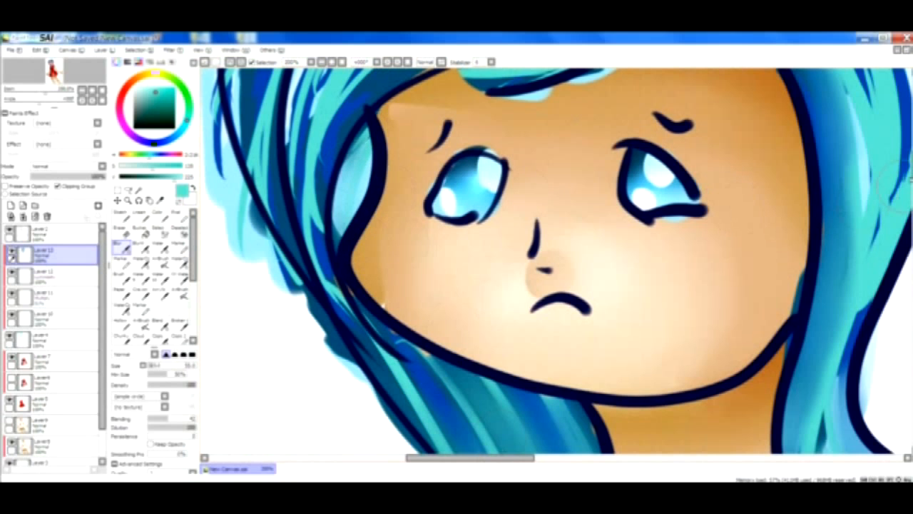
left_click_drag(910, 176, 910, 168)
mouse_move(257, 130)
left_mouse_down()
mouse_move(265, 134)
mouse_move(239, 192)
mouse_move(278, 291)
mouse_move(275, 146)
mouse_move(314, 90)
left_mouse_up()
mouse_move(324, 156)
left_mouse_down()
mouse_move(343, 100)
mouse_move(308, 162)
mouse_move(304, 285)
mouse_move(337, 214)
mouse_move(421, 93)
mouse_move(372, 122)
left_mouse_up()
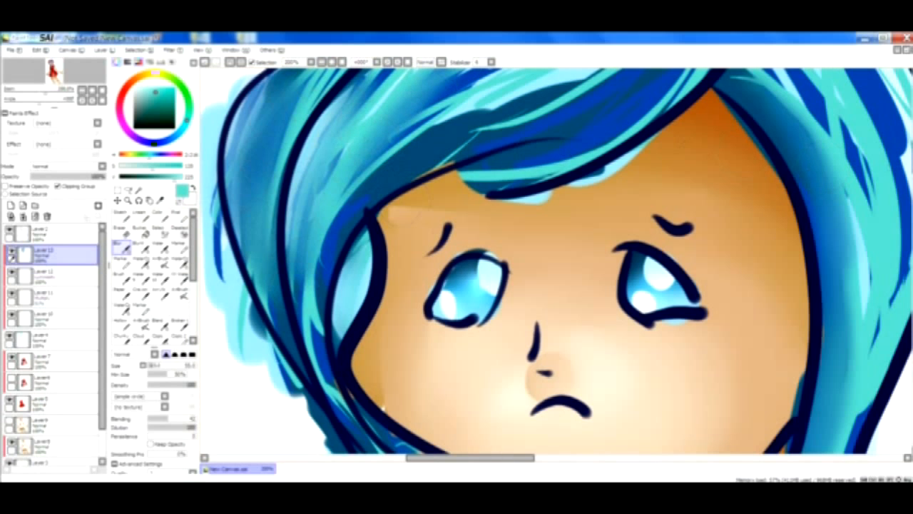
Step: Smooth the fringe's blue and turquoise streaks into soft shading, from its outer curve across the middle to the tip
scroll(308, 210, "up", 5)
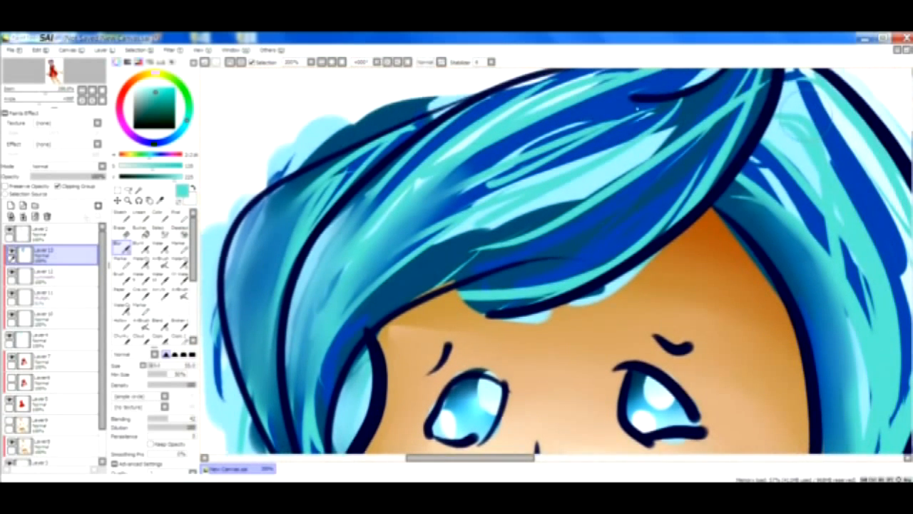
mouse_move(308, 210)
left_mouse_down()
mouse_move(428, 107)
mouse_move(464, 178)
mouse_move(527, 114)
mouse_move(396, 187)
mouse_move(500, 121)
mouse_move(499, 142)
mouse_move(414, 240)
mouse_move(570, 150)
mouse_move(628, 142)
mouse_move(642, 129)
mouse_move(435, 250)
mouse_move(332, 357)
mouse_move(378, 285)
mouse_move(550, 264)
mouse_move(513, 275)
mouse_move(563, 257)
mouse_move(505, 281)
mouse_move(735, 121)
mouse_move(685, 143)
mouse_move(704, 177)
mouse_move(819, 132)
left_mouse_up()
left_click_drag(911, 136, 911, 123)
mouse_move(750, 146)
left_mouse_down()
mouse_move(767, 104)
mouse_move(735, 193)
mouse_move(768, 95)
mouse_move(722, 220)
mouse_move(775, 114)
left_mouse_up()
left_click_drag(511, 297, 626, 206)
left_click_drag(496, 319, 631, 242)
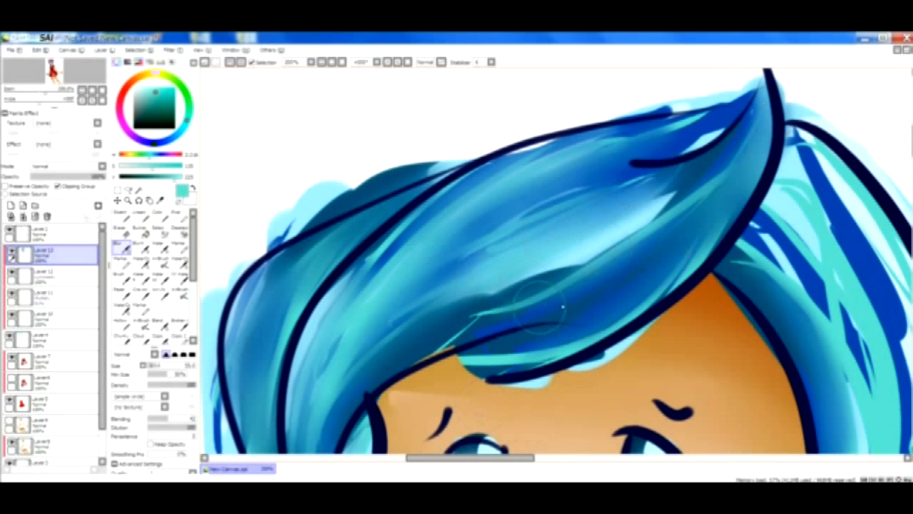
left_click_drag(420, 458, 450, 458)
mouse_move(910, 139)
left_mouse_down()
mouse_move(910, 188)
mouse_move(910, 149)
left_mouse_up()
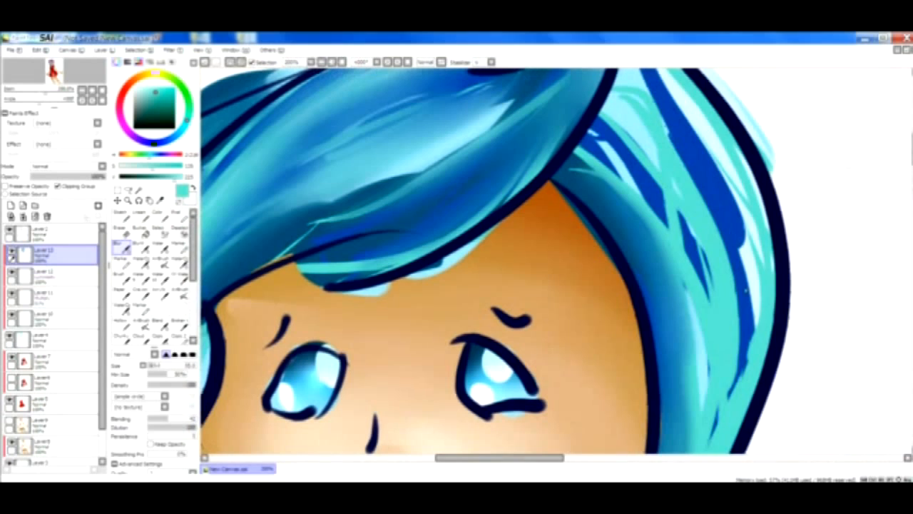
Step: Blend the white, blue and turquoise streaks of the wide side hair beside the forehead and cheek into soft shading with the Blur brush
mouse_move(706, 437)
left_mouse_down()
mouse_move(718, 439)
mouse_move(761, 295)
mouse_move(753, 179)
mouse_move(714, 132)
left_mouse_up()
mouse_move(742, 278)
left_mouse_down()
mouse_move(642, 107)
mouse_move(620, 99)
mouse_move(628, 79)
mouse_move(632, 120)
left_mouse_up()
mouse_move(704, 279)
left_mouse_down()
mouse_move(620, 122)
mouse_move(702, 282)
mouse_move(649, 186)
mouse_move(618, 153)
left_mouse_up()
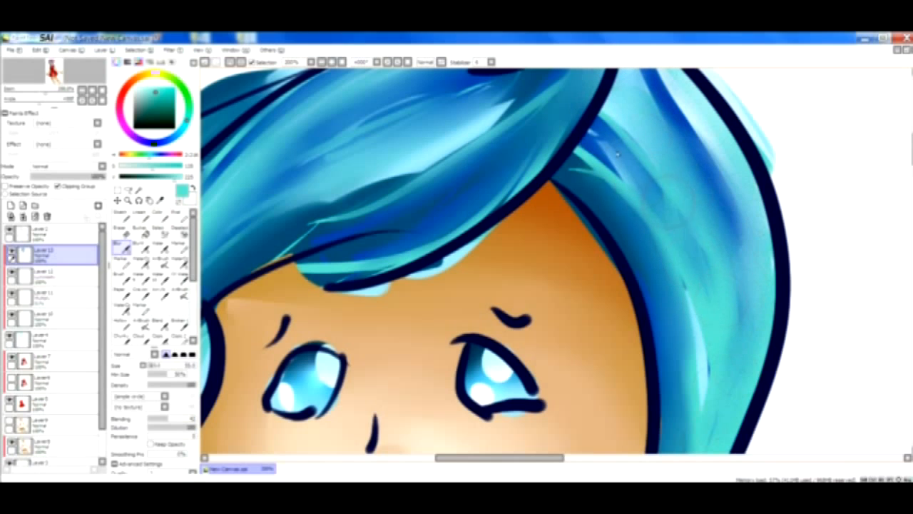
left_click_drag(645, 217, 627, 187)
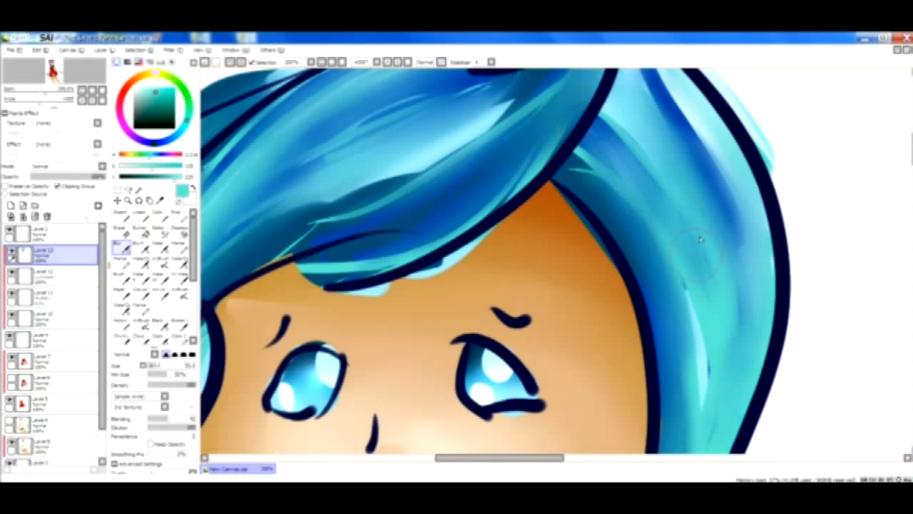
Step: Add a layer above the streaked hair layer, clipped to the hair, and set its blending mode to Multiply
left_click_drag(911, 143, 911, 129)
left_click(102, 91)
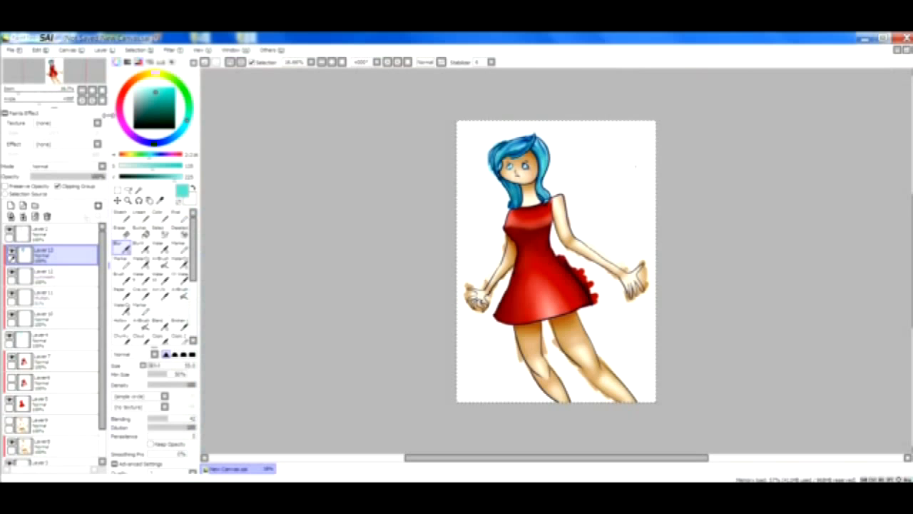
left_click(92, 92)
left_click(92, 91)
left_click(92, 92)
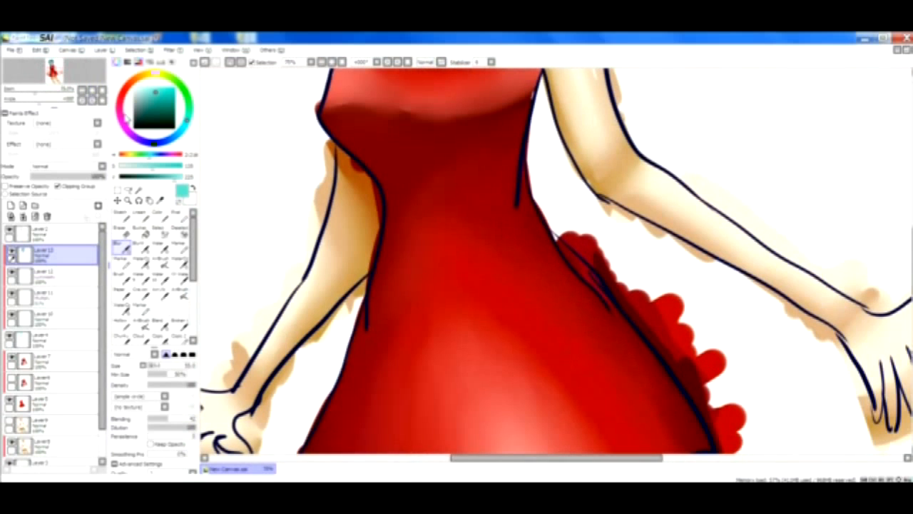
left_click_drag(911, 257, 910, 190)
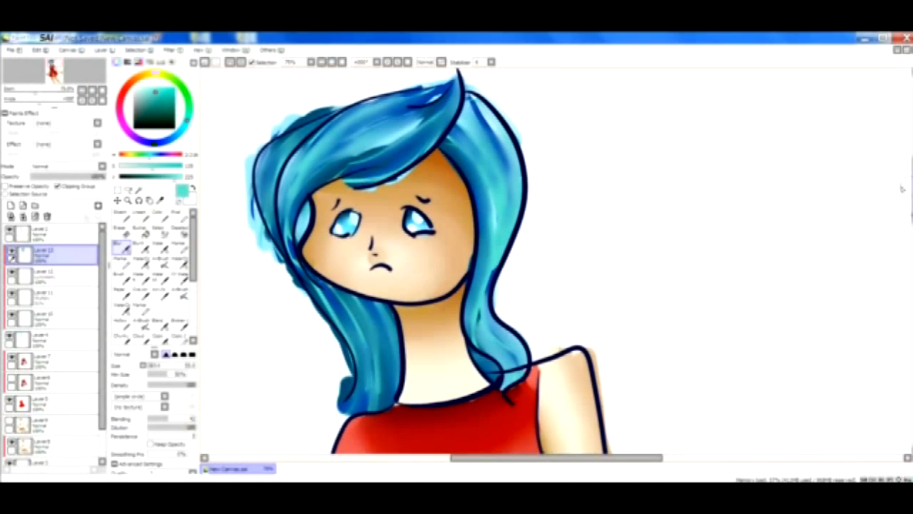
left_click(11, 205)
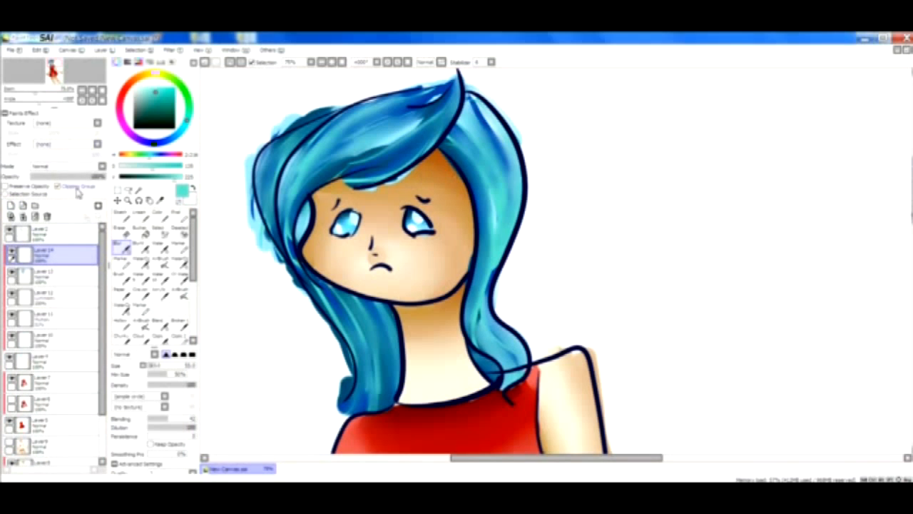
left_click(100, 166)
left_click(84, 183)
Step: Paint dark blue shadows over both side-hair tips, the small lock beside the cheek and the back hair section behind the fringe
left_click(174, 139)
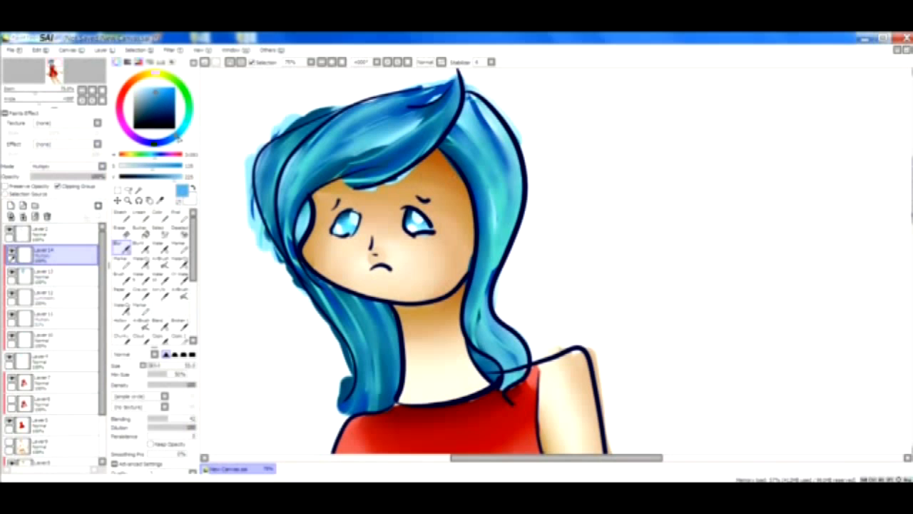
left_click(171, 153)
left_click(178, 102)
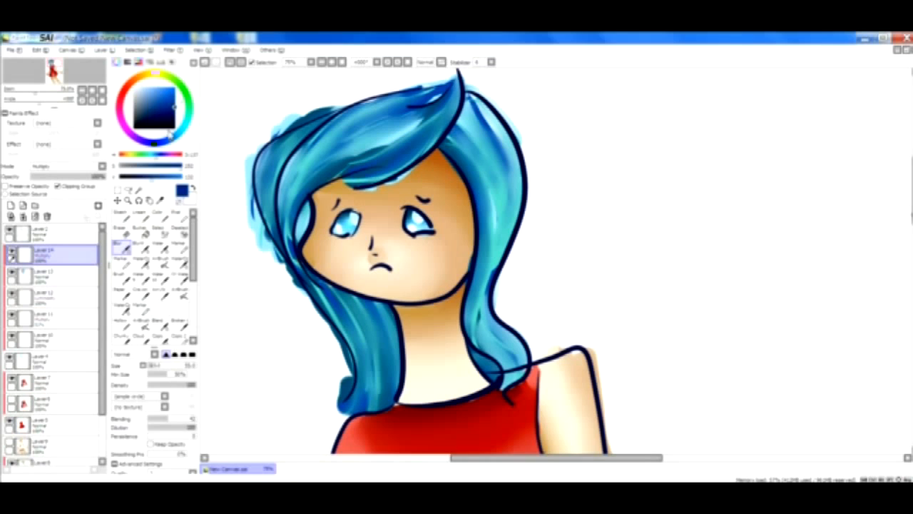
left_click(158, 212)
mouse_move(386, 406)
left_mouse_down()
mouse_move(590, 318)
mouse_move(348, 463)
mouse_move(401, 406)
mouse_move(599, 343)
mouse_move(342, 399)
mouse_move(422, 391)
mouse_move(361, 375)
left_mouse_up()
mouse_move(310, 207)
left_mouse_down()
mouse_move(307, 237)
mouse_move(303, 207)
mouse_move(299, 239)
mouse_move(298, 228)
left_mouse_up()
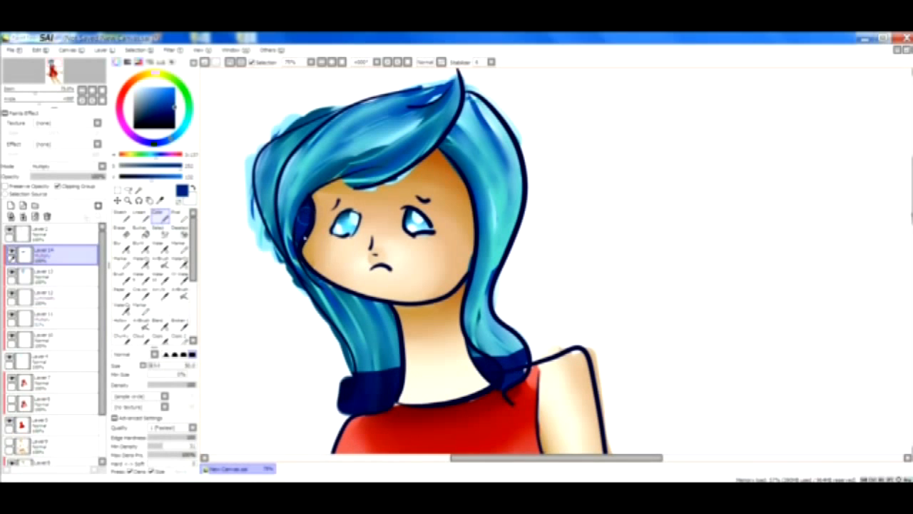
mouse_move(267, 191)
left_mouse_down()
mouse_move(296, 130)
mouse_move(275, 214)
mouse_move(273, 178)
mouse_move(313, 121)
mouse_move(275, 191)
mouse_move(271, 232)
mouse_move(272, 167)
mouse_move(249, 223)
mouse_move(285, 120)
mouse_move(247, 212)
left_mouse_up()
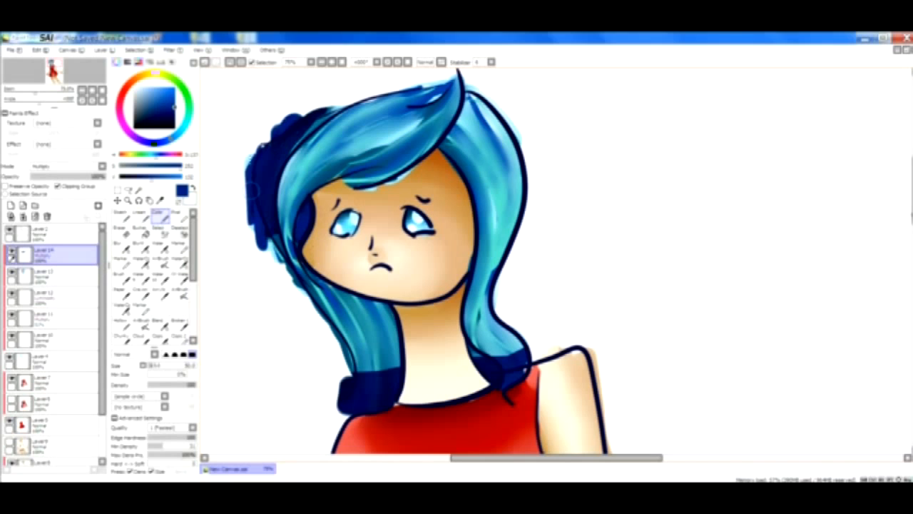
Step: Darken the outer edge of the wide side hair and extend the dark blue shadows higher up both hair tips
mouse_move(479, 99)
left_mouse_down()
mouse_move(526, 172)
mouse_move(536, 242)
mouse_move(525, 256)
left_mouse_up()
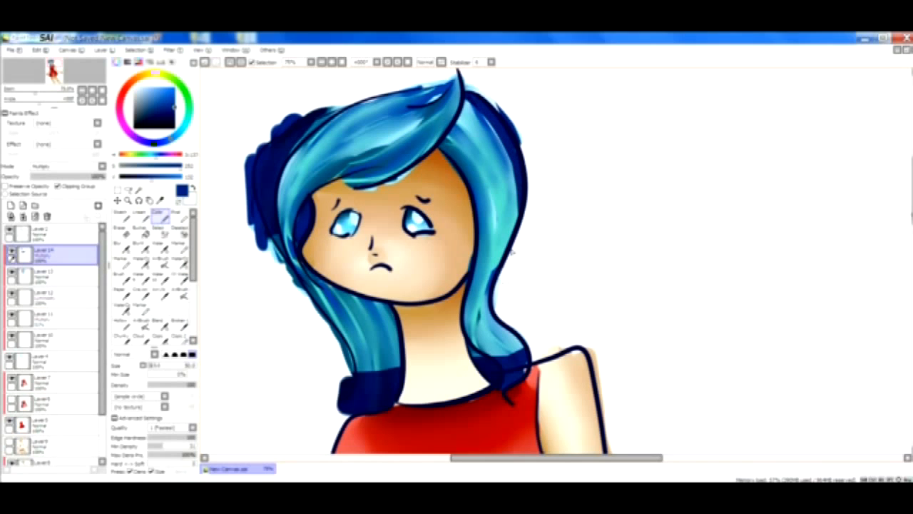
mouse_move(495, 339)
left_mouse_down()
mouse_move(527, 357)
mouse_move(474, 354)
left_mouse_up()
left_click_drag(350, 368, 399, 363)
left_click_drag(344, 344, 400, 357)
left_click_drag(346, 365, 384, 371)
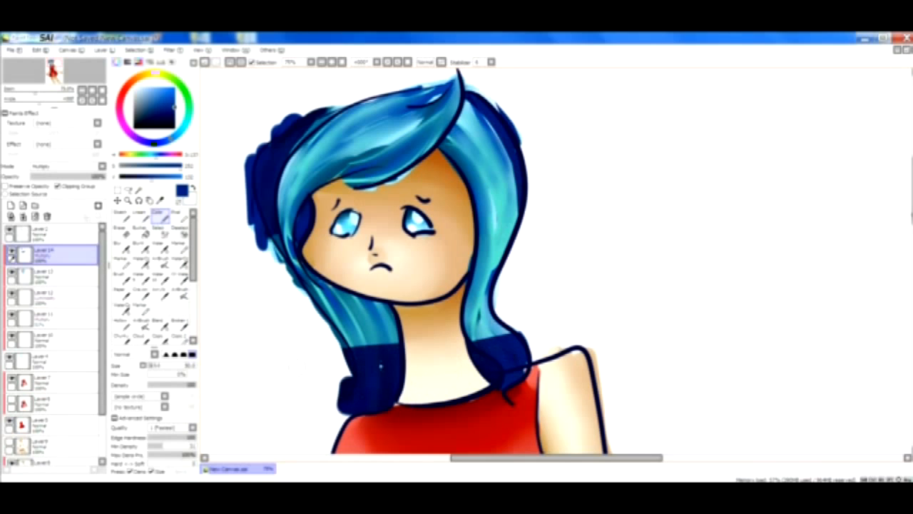
Step: Enlarge the Blur brush and fade the shadows of both hair tips and the wide side hair's outer edge into the blue
left_click(123, 244)
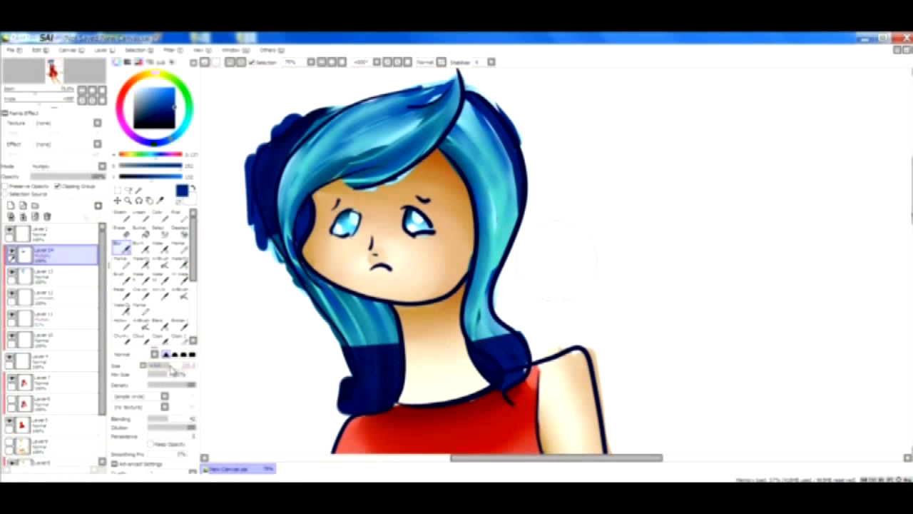
mouse_move(351, 367)
left_mouse_down()
mouse_move(428, 338)
mouse_move(322, 310)
left_mouse_up()
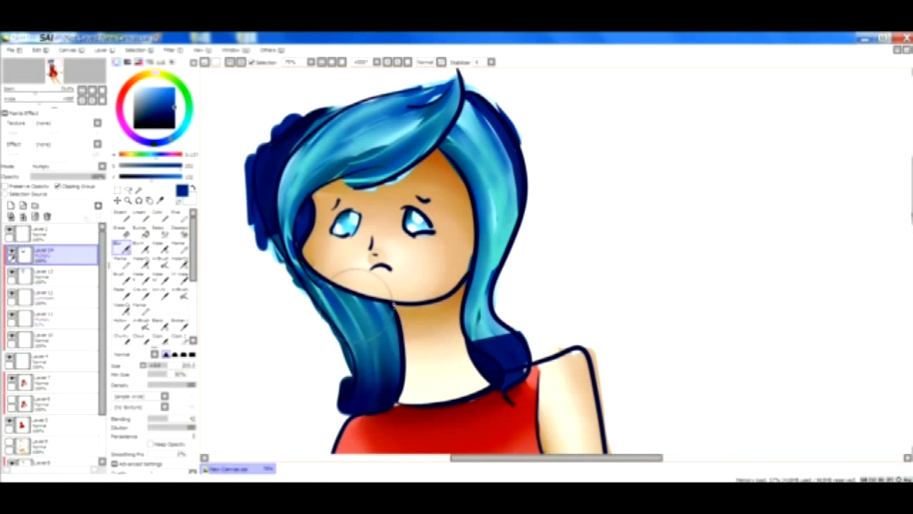
mouse_move(542, 341)
left_mouse_down()
mouse_move(411, 327)
mouse_move(419, 314)
mouse_move(540, 300)
left_mouse_up()
mouse_move(471, 296)
left_mouse_down()
mouse_move(492, 271)
mouse_move(496, 146)
mouse_move(500, 177)
left_mouse_up()
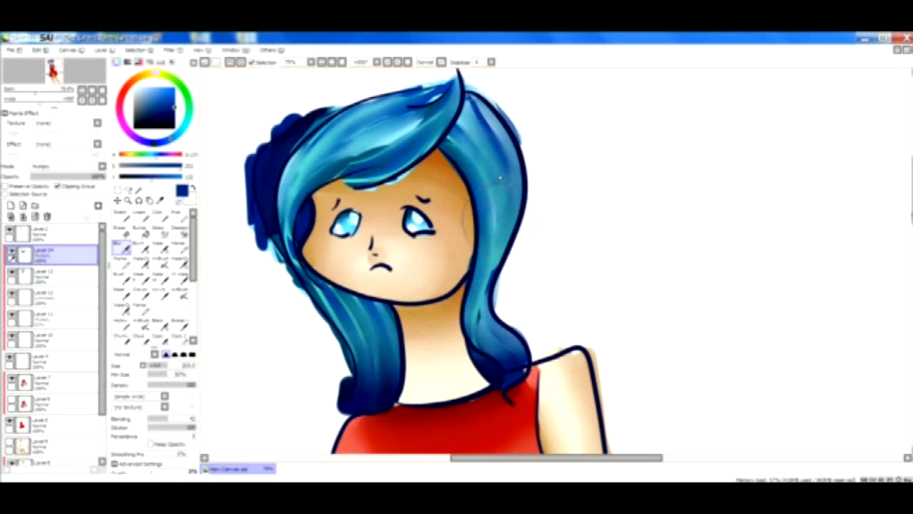
Step: Soften the shadow on the back hair section behind the fringe and lower the Multiply layer's opacity
mouse_move(289, 207)
left_mouse_down()
mouse_move(300, 229)
mouse_move(345, 104)
left_mouse_up()
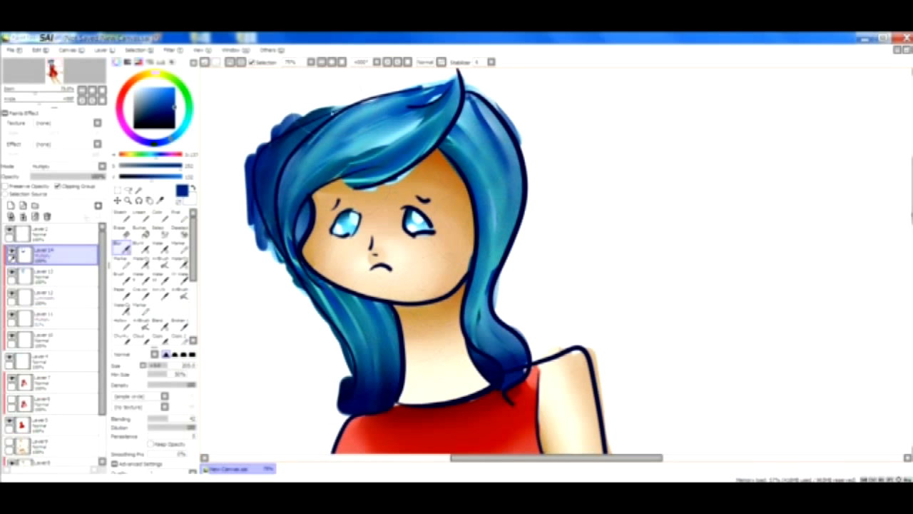
key("ctrl+z")
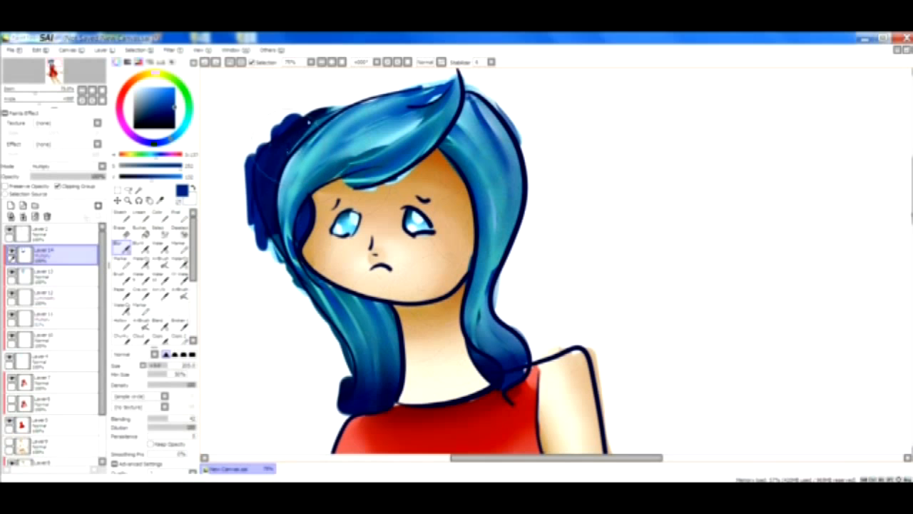
mouse_move(324, 118)
left_mouse_down()
mouse_move(271, 167)
mouse_move(314, 121)
mouse_move(285, 151)
left_mouse_up()
mouse_move(249, 211)
left_mouse_down()
mouse_move(293, 125)
mouse_move(257, 213)
mouse_move(268, 289)
left_mouse_up()
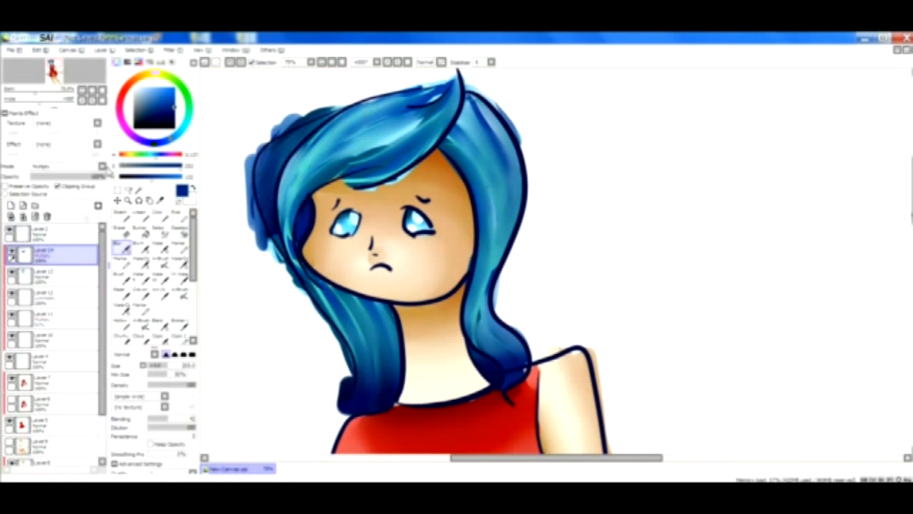
mouse_move(99, 178)
left_mouse_down()
mouse_move(89, 177)
mouse_move(120, 178)
mouse_move(91, 182)
mouse_move(101, 182)
left_mouse_up()
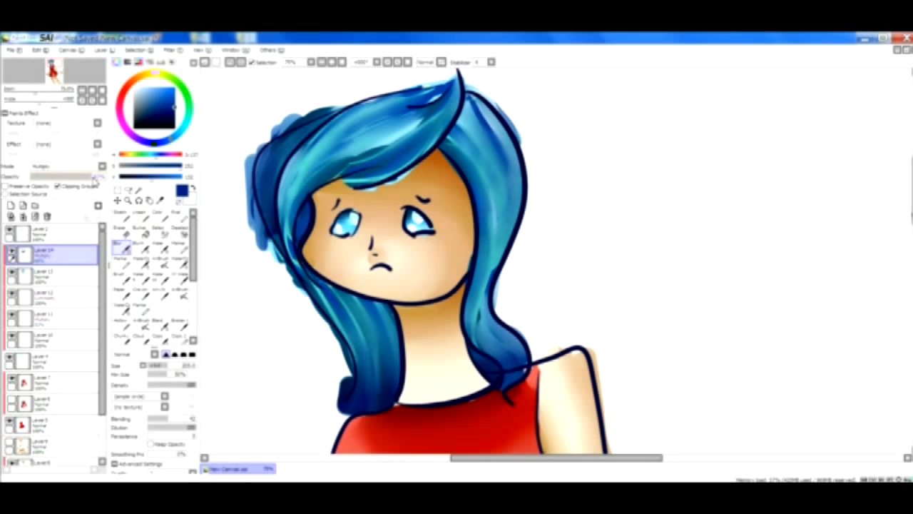
left_click_drag(90, 181, 88, 186)
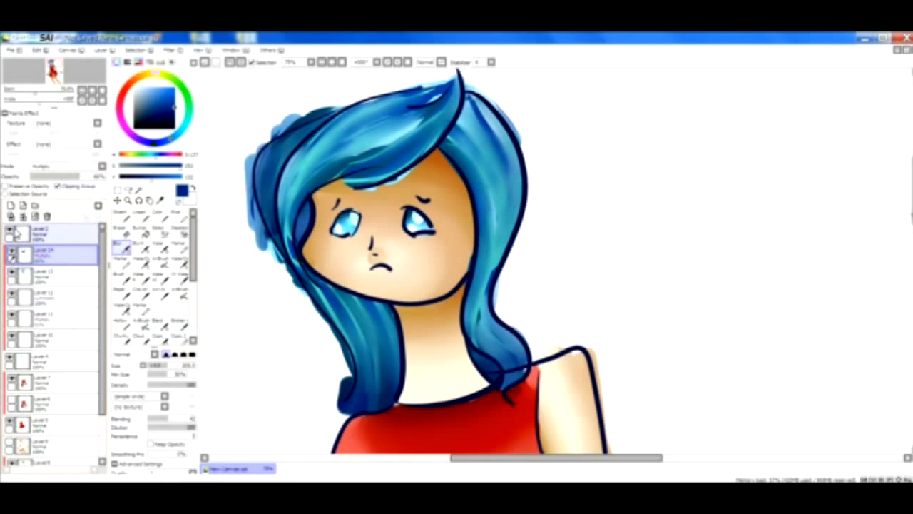
Step: Add a new layer for hair highlights, pick a very pale blue and set the layer's mode to Luminosity
left_click(10, 205)
left_click(140, 86)
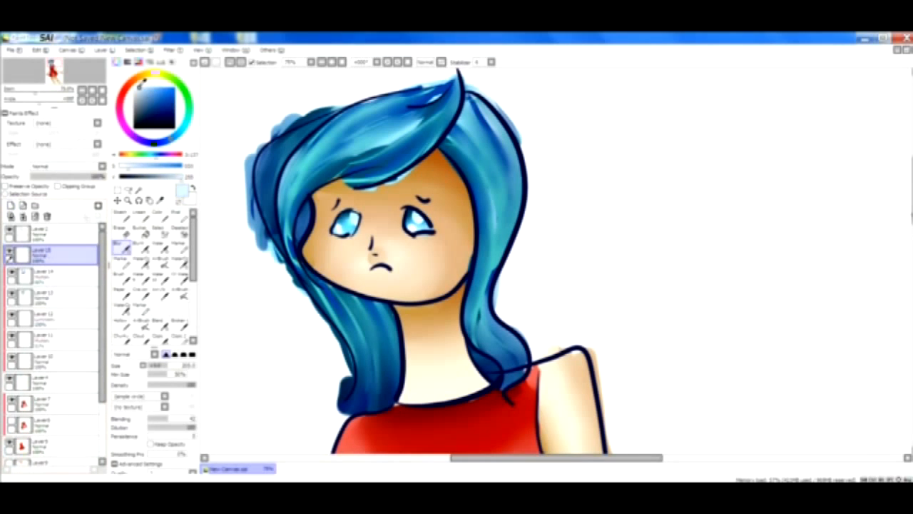
left_click(80, 167)
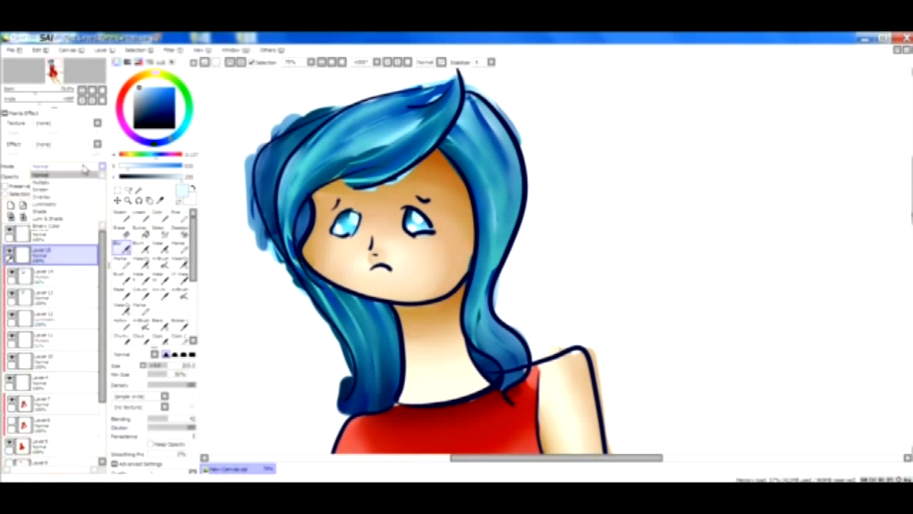
left_click(80, 204)
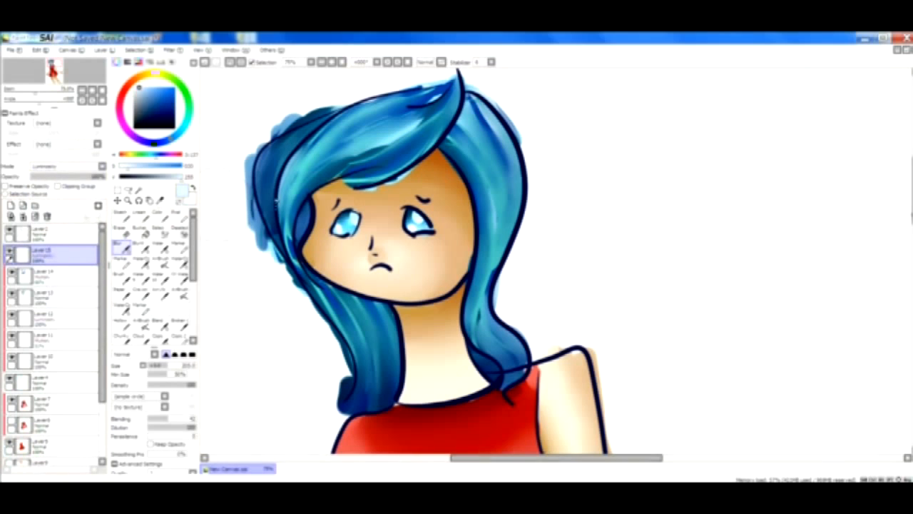
Step: Paint pale shine streaks across the back hair section, the fringe and the wide side hair with the AirBrush
left_click(162, 262)
mouse_move(263, 194)
left_mouse_down()
mouse_move(251, 204)
mouse_move(258, 178)
mouse_move(279, 191)
mouse_move(286, 216)
mouse_move(286, 178)
mouse_move(303, 155)
mouse_move(312, 187)
mouse_move(329, 175)
left_mouse_up()
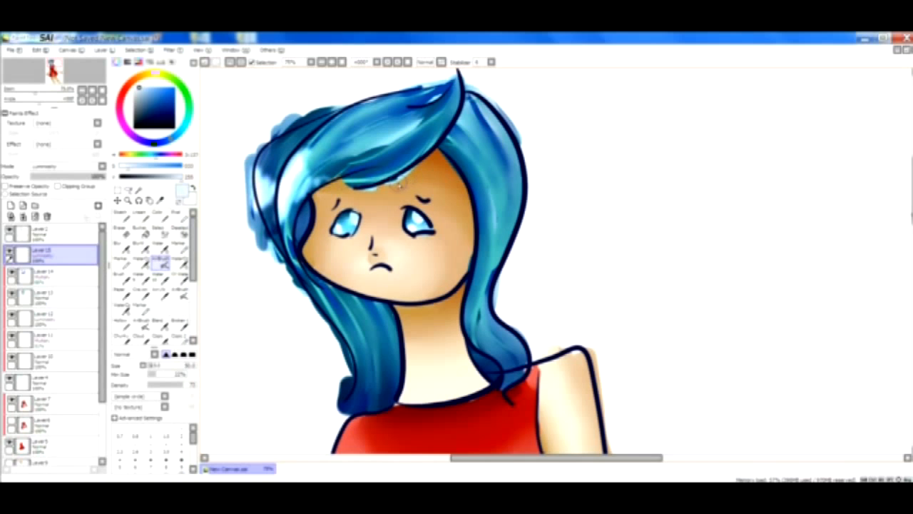
mouse_move(513, 156)
left_mouse_down()
mouse_move(526, 204)
mouse_move(510, 171)
mouse_move(500, 205)
mouse_move(486, 187)
mouse_move(486, 204)
mouse_move(484, 187)
mouse_move(482, 221)
left_mouse_up()
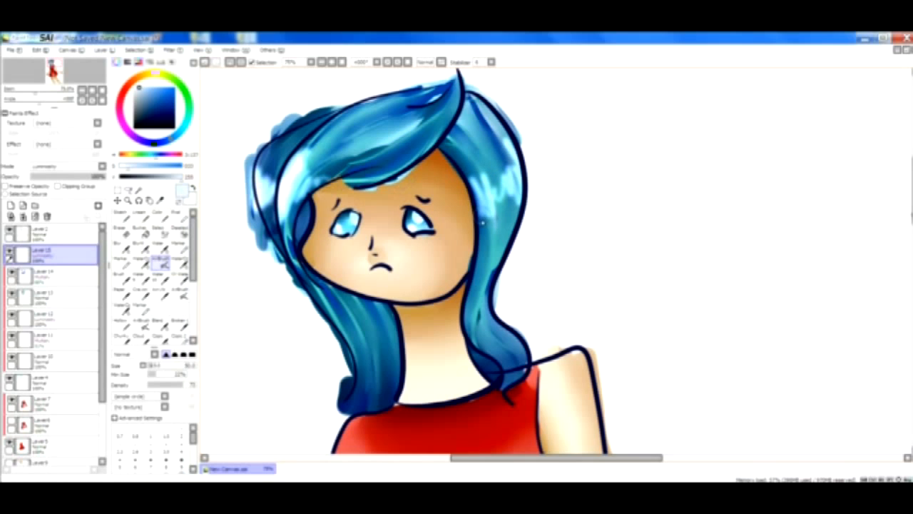
mouse_move(400, 148)
left_mouse_down()
mouse_move(389, 140)
mouse_move(436, 105)
mouse_move(442, 126)
left_mouse_up()
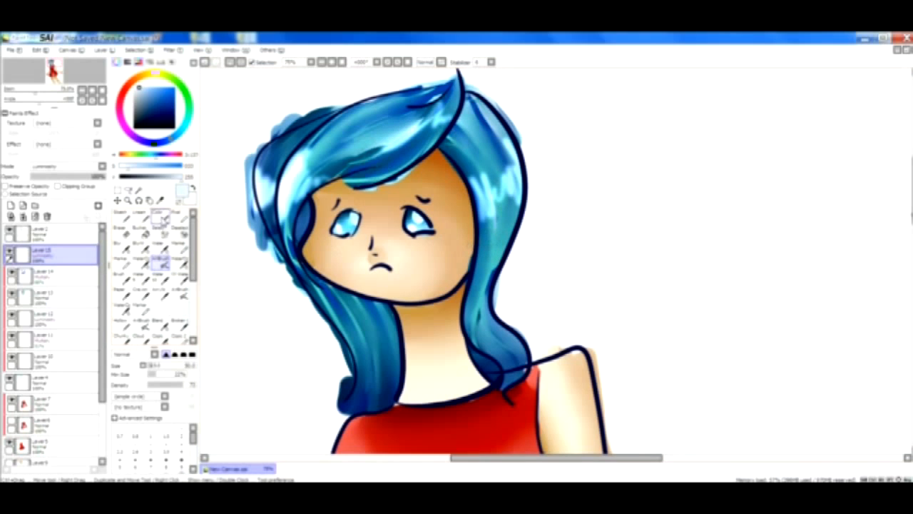
Step: Blur the shine streaks on the back hair section, fringe and wide side hair into a soft glow
left_click(163, 217)
left_click(121, 247)
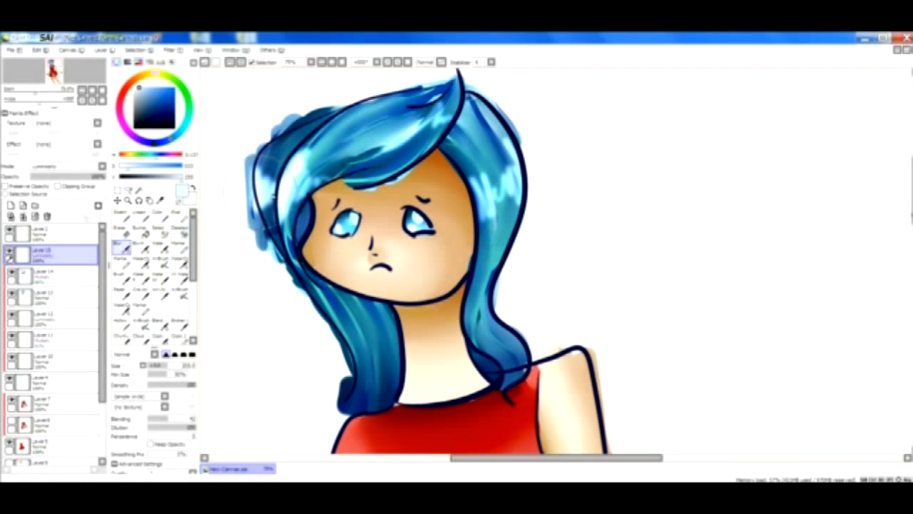
mouse_move(328, 151)
left_mouse_down()
mouse_move(303, 175)
mouse_move(279, 228)
mouse_move(278, 187)
mouse_move(269, 202)
mouse_move(264, 178)
mouse_move(266, 196)
mouse_move(264, 180)
mouse_move(274, 187)
left_mouse_up()
mouse_move(417, 106)
left_mouse_down()
mouse_move(472, 91)
mouse_move(399, 132)
mouse_move(477, 102)
mouse_move(476, 214)
mouse_move(510, 178)
mouse_move(536, 197)
left_mouse_up()
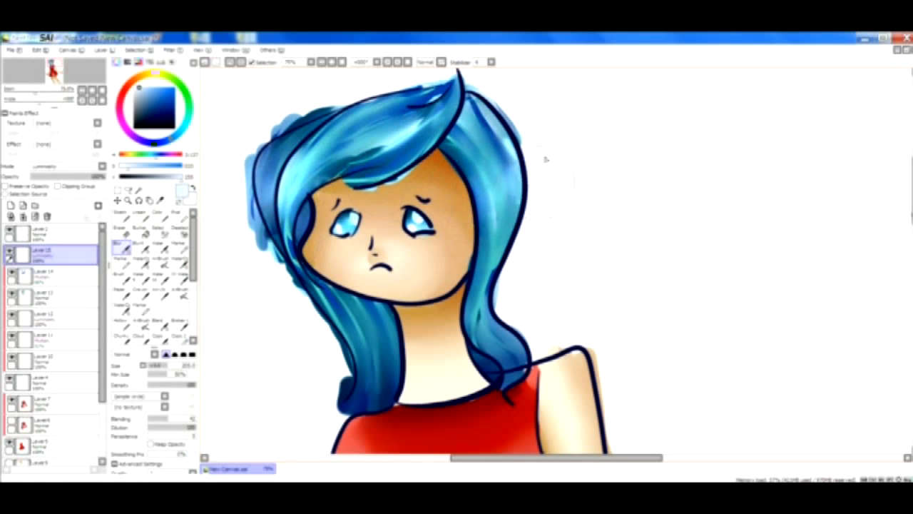
Step: Paint solid pale highlight bands with jagged ends across the back hair section and the wide side hair
left_click(162, 215)
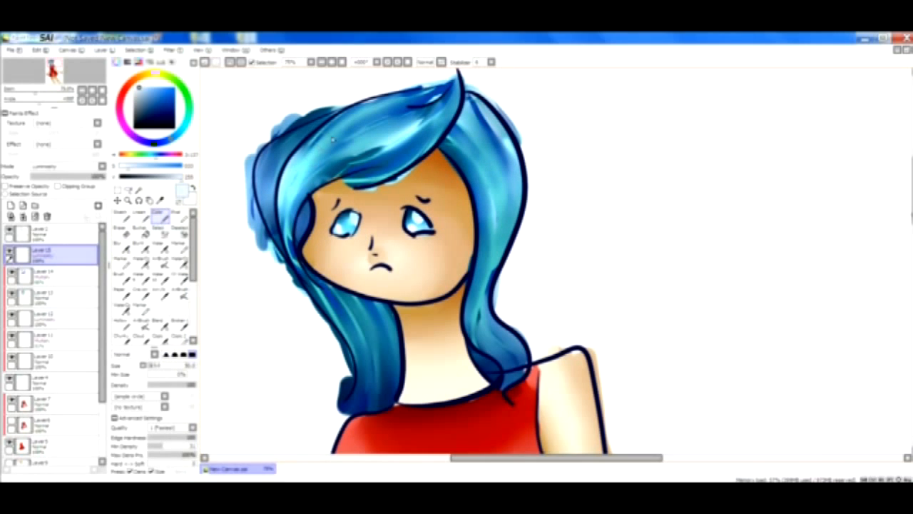
mouse_move(254, 191)
left_mouse_down()
mouse_move(262, 206)
mouse_move(271, 194)
left_mouse_up()
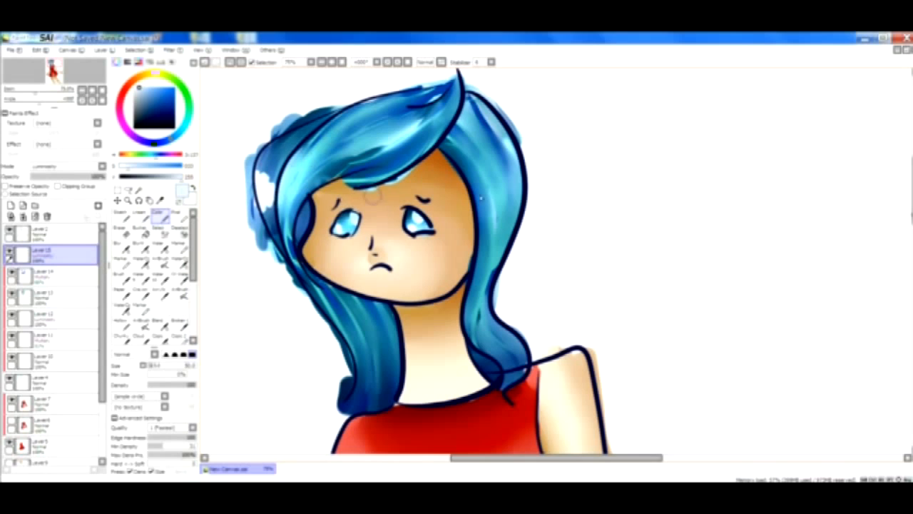
mouse_move(467, 171)
left_mouse_down()
mouse_move(477, 207)
mouse_move(493, 205)
mouse_move(485, 172)
mouse_move(491, 162)
mouse_move(499, 193)
mouse_move(508, 153)
mouse_move(517, 200)
mouse_move(522, 184)
left_mouse_up()
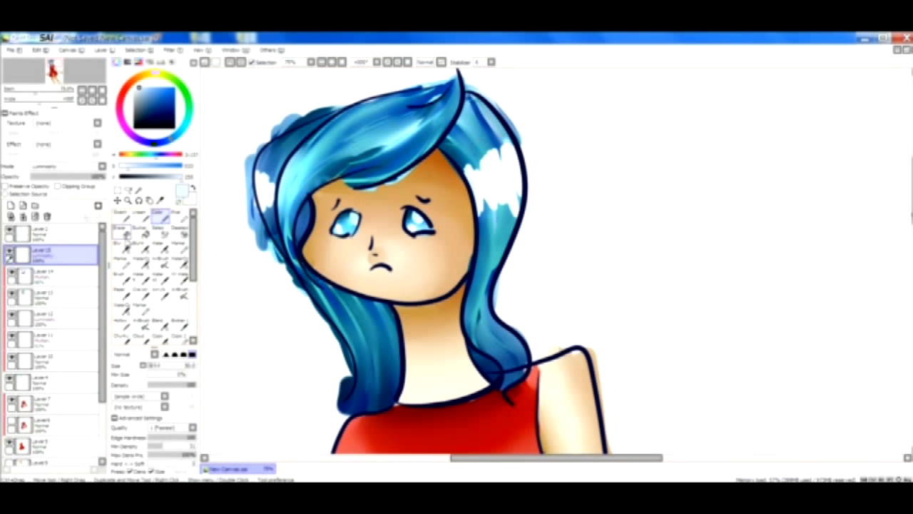
Step: Blend the solid highlight band on the back hair section into the surrounding blue with a smaller Blur brush
left_click(141, 247)
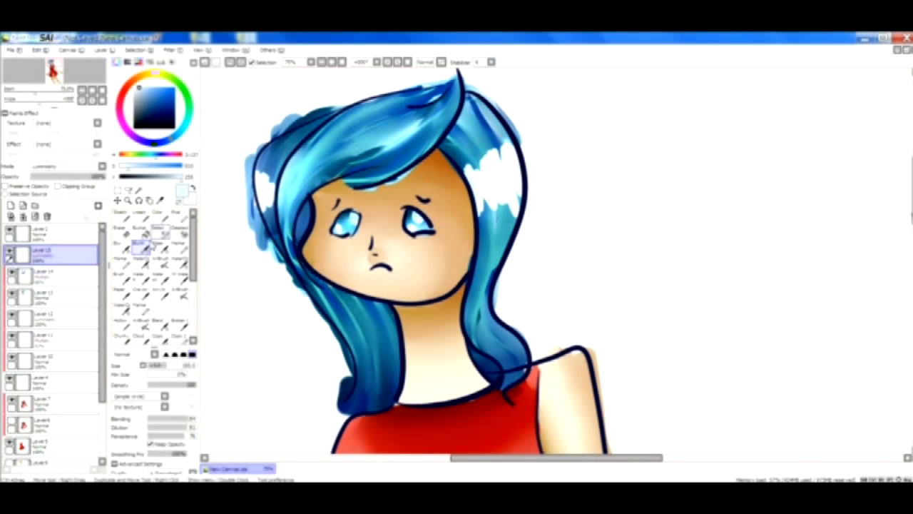
left_click(123, 249)
mouse_move(246, 202)
left_mouse_down()
mouse_move(265, 206)
mouse_move(302, 136)
mouse_move(290, 250)
left_mouse_up()
key("ctrl+z")
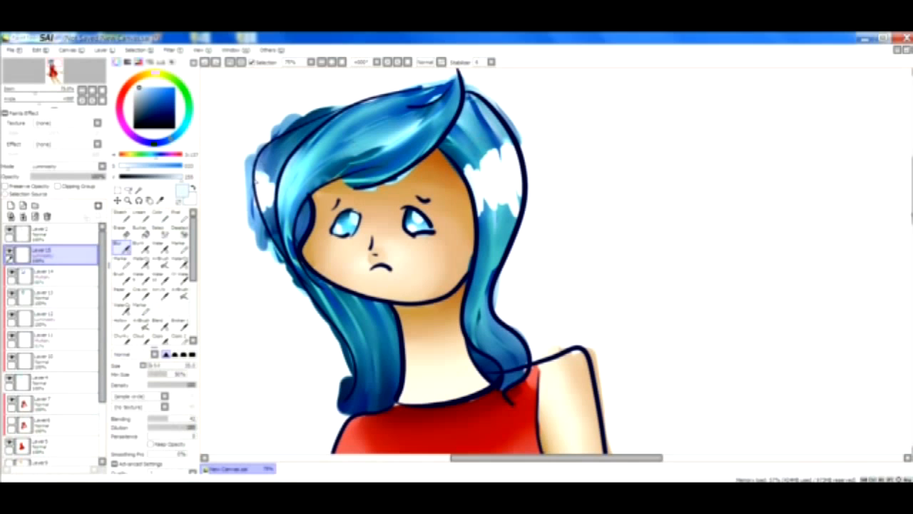
left_click_drag(268, 191, 264, 167)
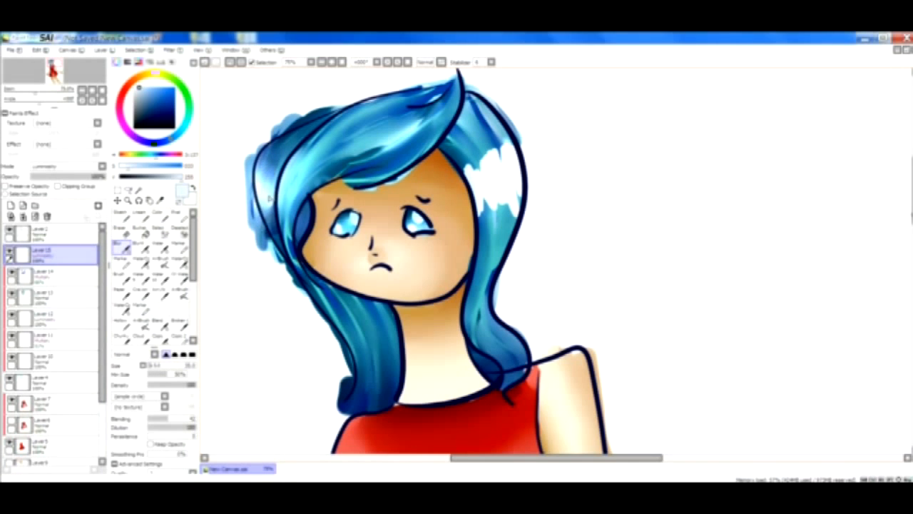
left_click_drag(275, 197, 260, 199)
left_click(319, 38)
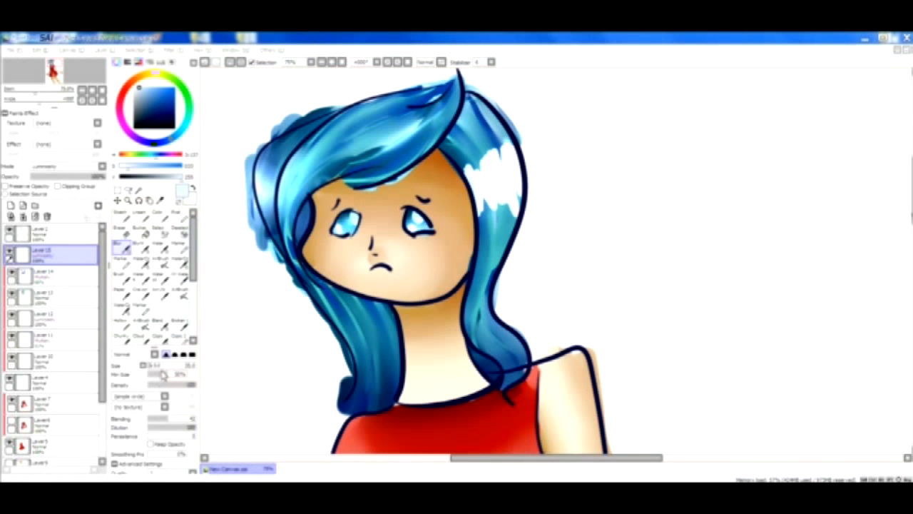
Step: Blend the solid highlight band on the wide side hair with a larger Blur brush and lower the highlight layer's opacity
left_click(171, 371)
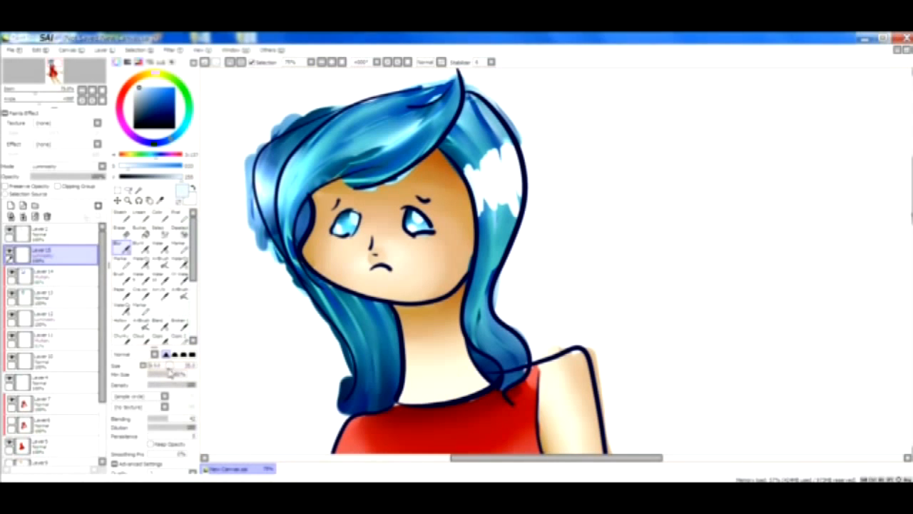
mouse_move(469, 170)
left_mouse_down()
mouse_move(486, 151)
mouse_move(467, 168)
mouse_move(471, 147)
mouse_move(502, 167)
mouse_move(504, 137)
left_mouse_up()
mouse_move(514, 228)
left_mouse_down()
mouse_move(507, 207)
mouse_move(481, 239)
mouse_move(492, 223)
mouse_move(532, 204)
left_mouse_up()
mouse_move(481, 169)
left_mouse_down()
mouse_move(505, 170)
mouse_move(521, 153)
left_mouse_up()
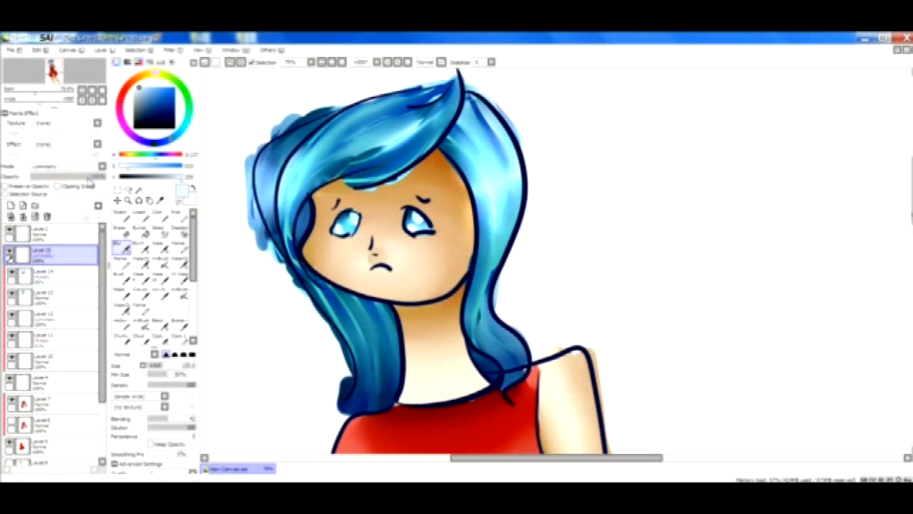
mouse_move(92, 176)
left_mouse_down()
mouse_move(72, 172)
mouse_move(91, 161)
mouse_move(74, 170)
mouse_move(81, 164)
left_mouse_up()
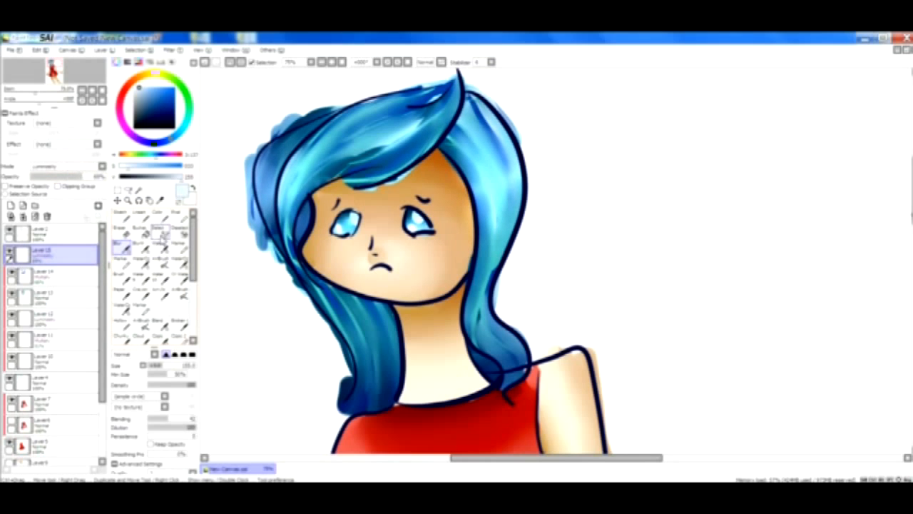
Step: Erase thin strand lines through the highlights on the back hair section and the wide side hair
left_click(123, 231)
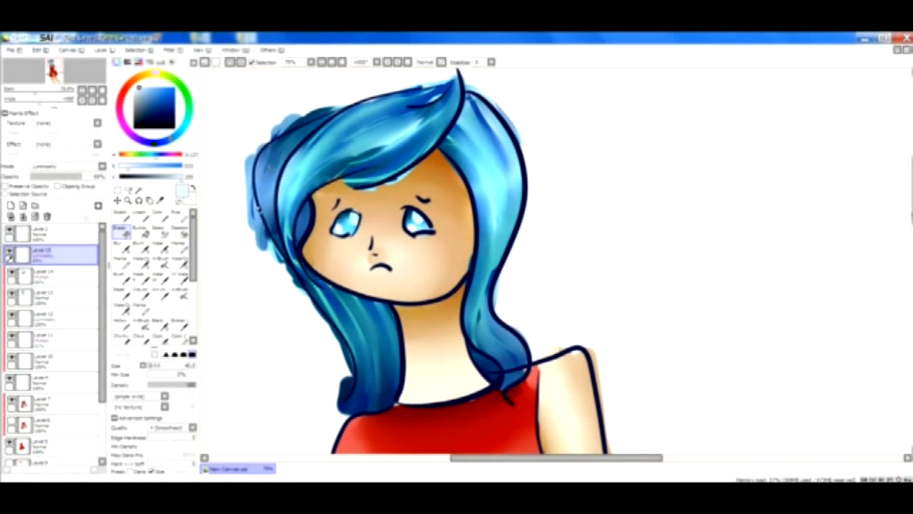
left_click_drag(277, 149, 275, 234)
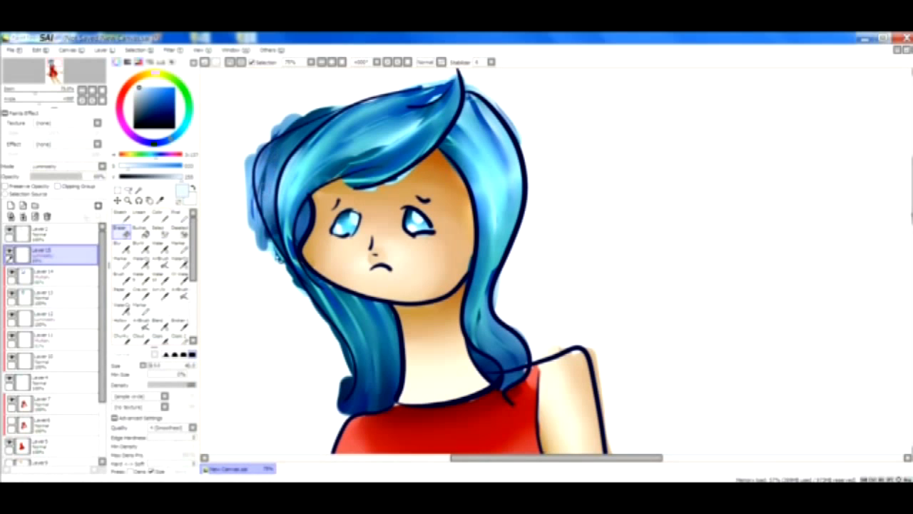
left_click_drag(269, 152, 267, 180)
left_click_drag(267, 183, 276, 231)
mouse_move(276, 153)
left_mouse_down()
mouse_move(276, 236)
mouse_move(272, 228)
left_mouse_up()
left_click_drag(465, 149, 501, 260)
key("ctrl+z")
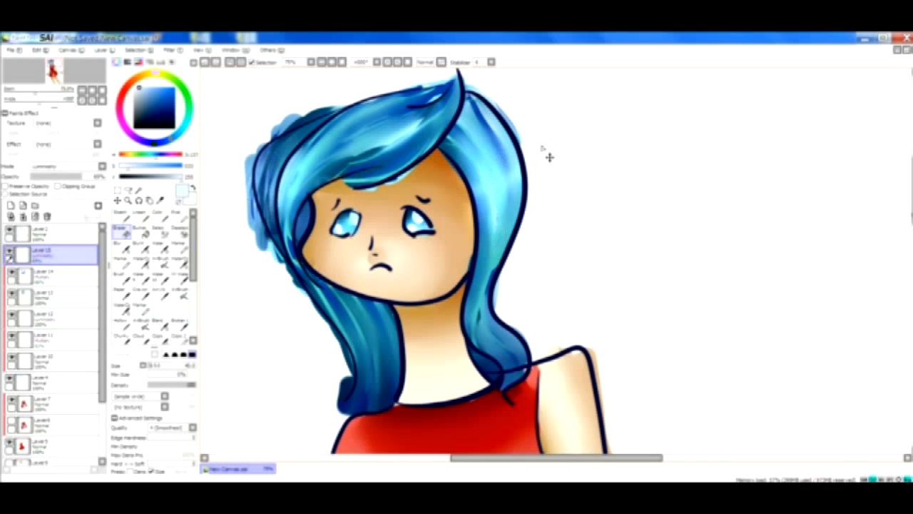
mouse_move(493, 137)
left_mouse_down()
mouse_move(508, 210)
mouse_move(503, 234)
left_mouse_up()
left_click_drag(471, 158, 507, 228)
mouse_move(481, 182)
left_mouse_down()
mouse_move(494, 237)
mouse_move(485, 231)
left_mouse_up()
Step: Blur the erased strand lines on the back hair section and wide side hair into soft streaks
left_click(123, 247)
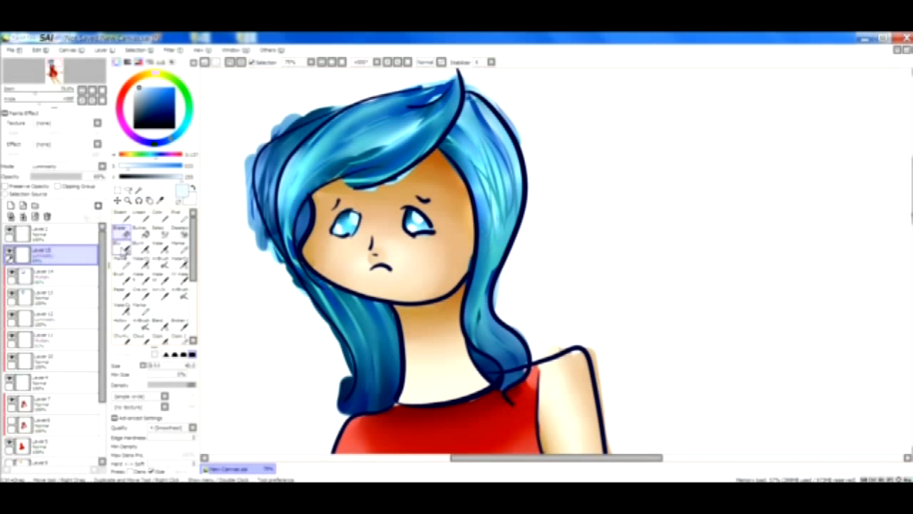
mouse_move(259, 164)
left_mouse_down()
mouse_move(258, 217)
mouse_move(289, 168)
mouse_move(333, 166)
left_mouse_up()
left_click_drag(492, 197, 511, 259)
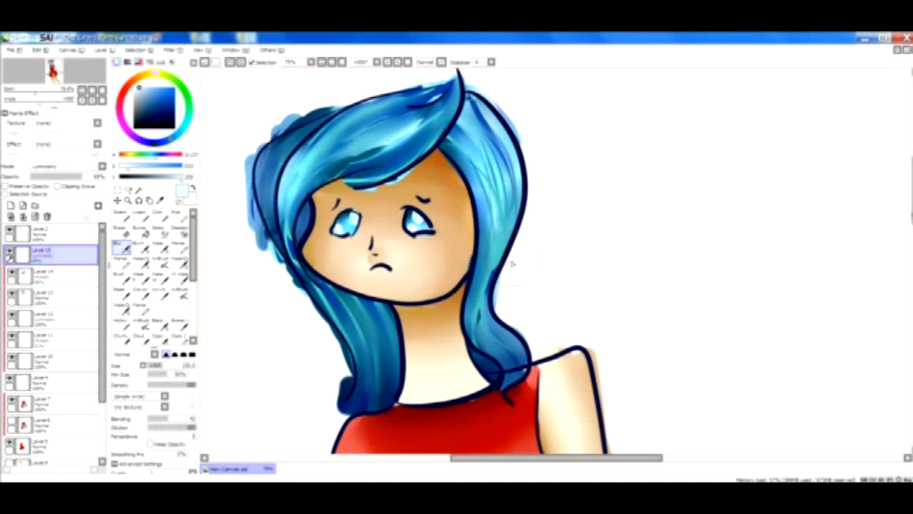
left_click_drag(465, 145, 509, 203)
left_click_drag(497, 174, 504, 178)
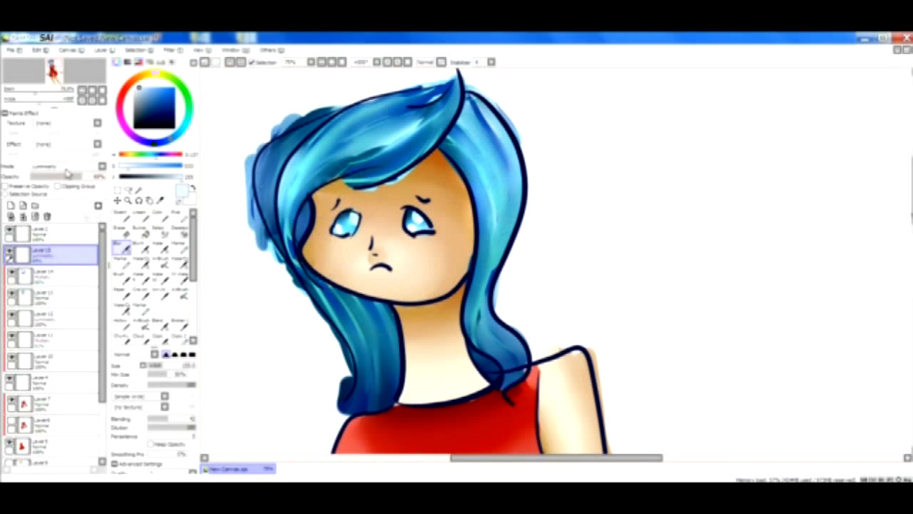
Step: On the skin base layer, erase the colour spilling outside the line art around the shoulder and upper part of the outstretched arm
scroll(102, 280, "down", 3)
left_click(75, 415)
left_click(57, 433)
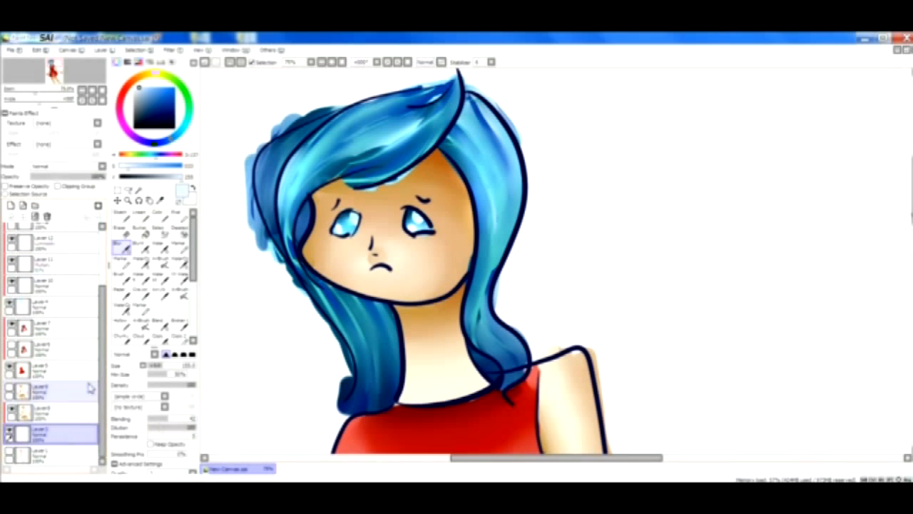
left_click(123, 232)
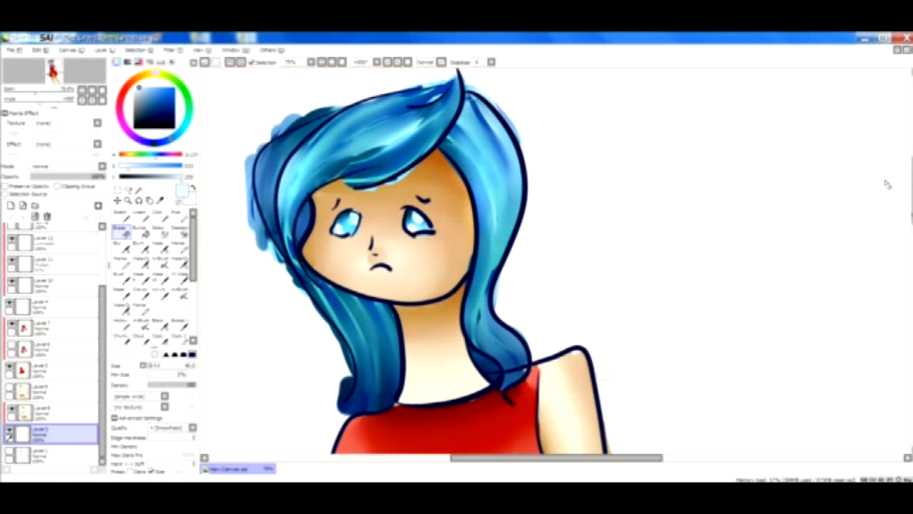
left_click(739, 63)
scroll(853, 189, "down", 5)
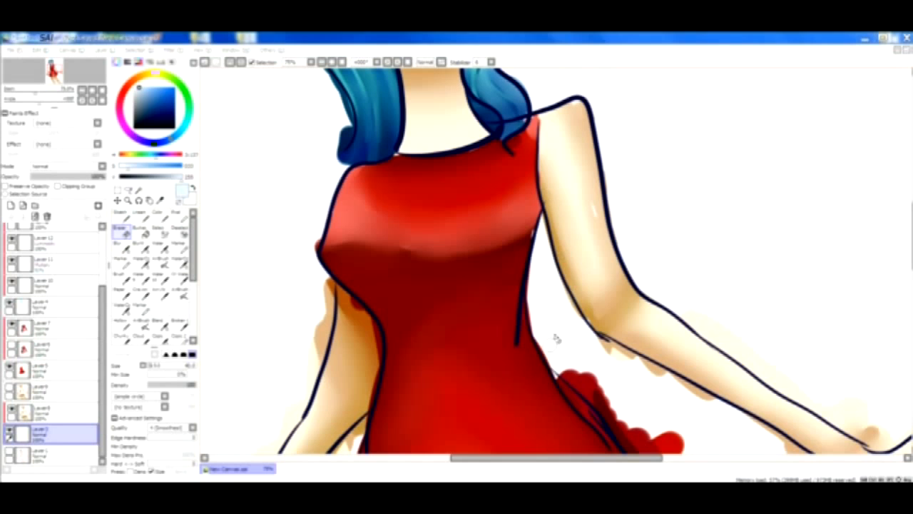
left_click(567, 316)
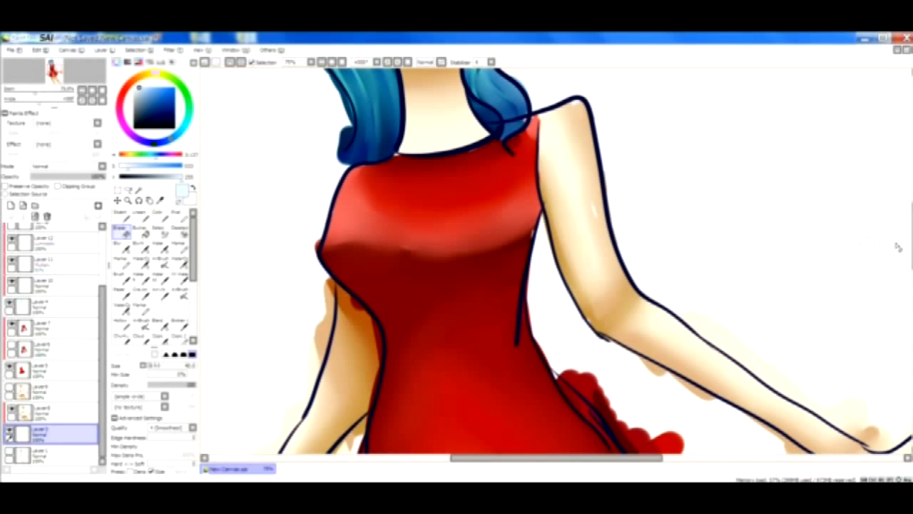
Step: Erase the skin colour outside the outlines of the outstretched forearm, wrist, open hand and thumb
scroll(641, 251, "down", 2)
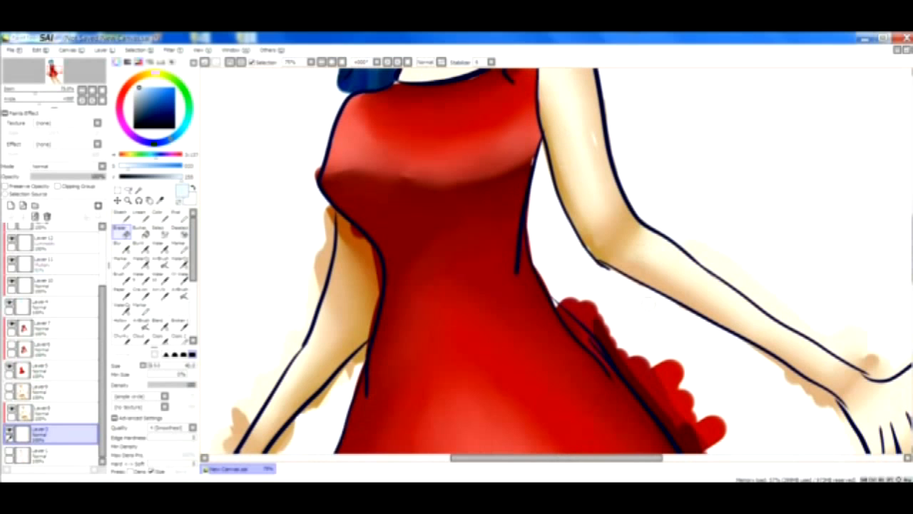
left_click_drag(634, 462, 686, 460)
scroll(695, 276, "down", 3)
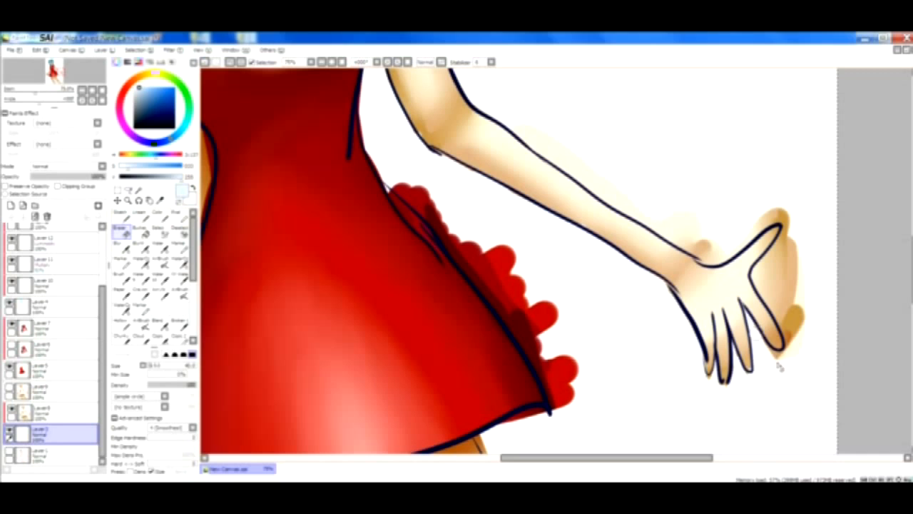
mouse_move(762, 273)
left_mouse_down()
mouse_move(794, 355)
mouse_move(785, 322)
mouse_move(787, 345)
mouse_move(806, 291)
left_mouse_up()
mouse_move(805, 338)
left_mouse_down()
mouse_move(793, 273)
mouse_move(790, 312)
left_mouse_up()
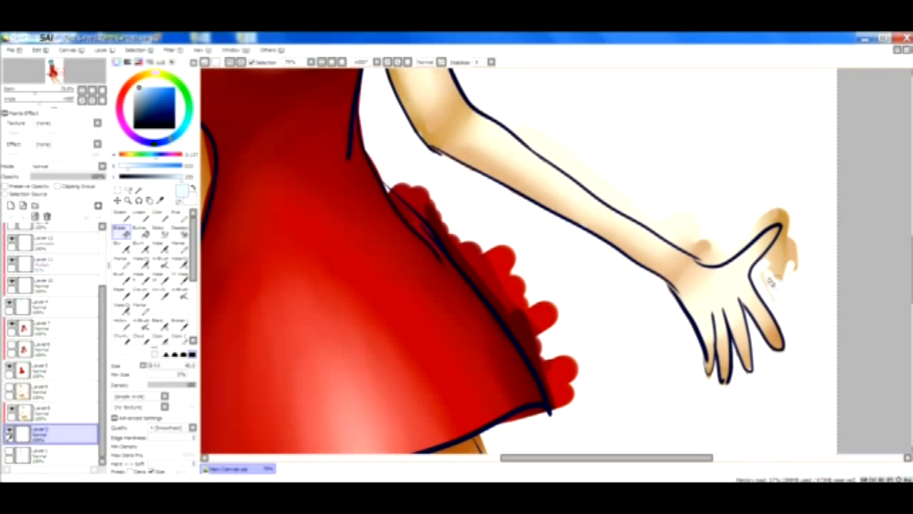
mouse_move(780, 286)
left_mouse_down()
mouse_move(776, 236)
mouse_move(791, 257)
mouse_move(789, 291)
left_mouse_up()
mouse_move(793, 257)
left_mouse_down()
mouse_move(794, 228)
mouse_move(775, 255)
mouse_move(788, 228)
mouse_move(770, 244)
mouse_move(790, 242)
mouse_move(782, 218)
mouse_move(780, 238)
mouse_move(782, 215)
mouse_move(793, 234)
mouse_move(773, 215)
mouse_move(795, 228)
mouse_move(778, 218)
mouse_move(790, 215)
mouse_move(764, 217)
mouse_move(795, 211)
mouse_move(757, 228)
mouse_move(785, 219)
left_mouse_up()
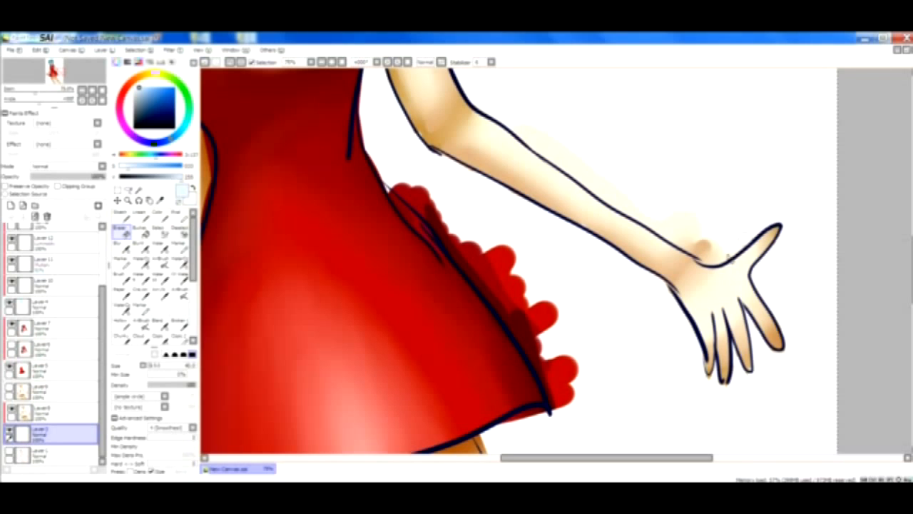
mouse_move(727, 259)
left_mouse_down()
mouse_move(706, 246)
mouse_move(712, 265)
mouse_move(691, 258)
mouse_move(705, 261)
mouse_move(691, 243)
mouse_move(712, 261)
mouse_move(683, 226)
mouse_move(699, 257)
left_mouse_up()
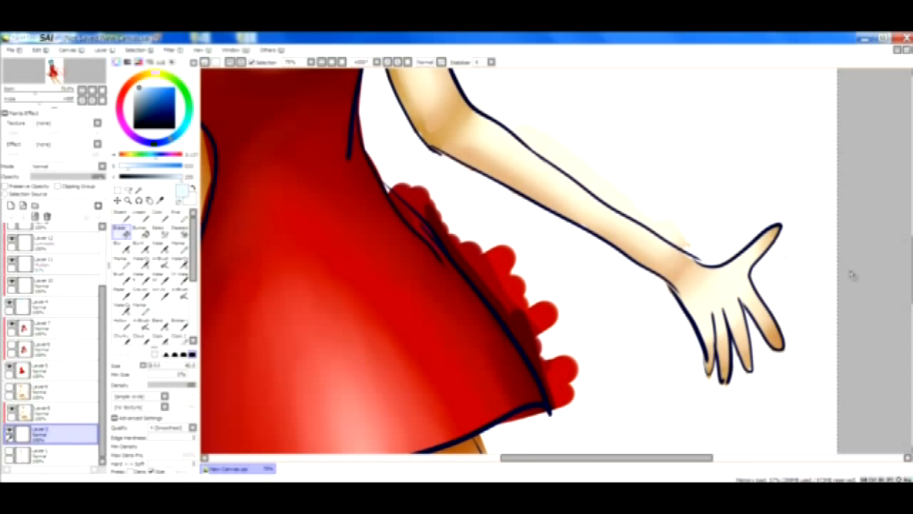
left_click_drag(911, 266, 911, 252)
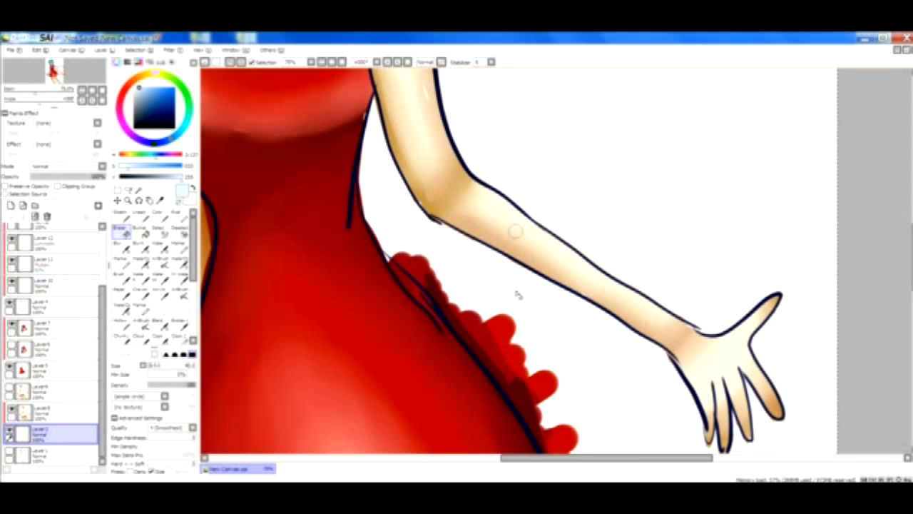
Step: Erase the skin colour spilling past both edges of the lowered arm beside the dress
left_click_drag(665, 460, 565, 465)
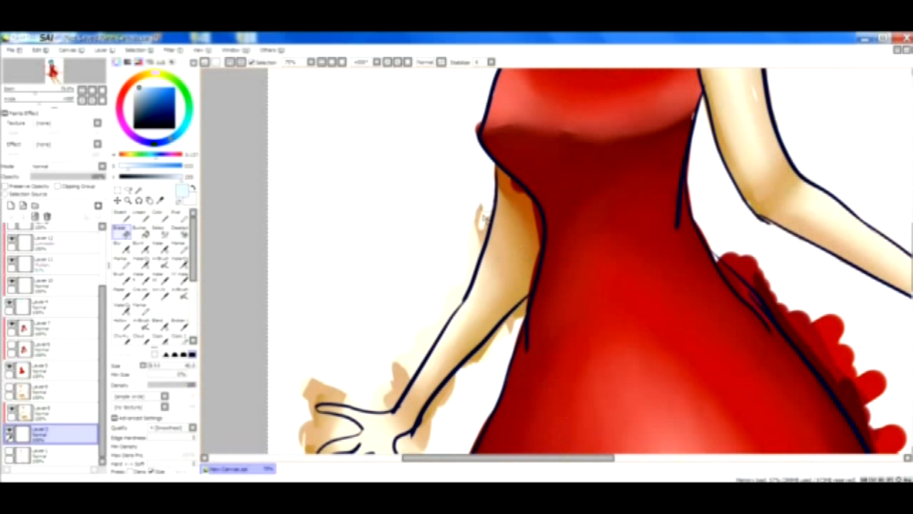
mouse_move(489, 216)
left_mouse_down()
mouse_move(479, 236)
mouse_move(481, 214)
mouse_move(484, 223)
left_mouse_up()
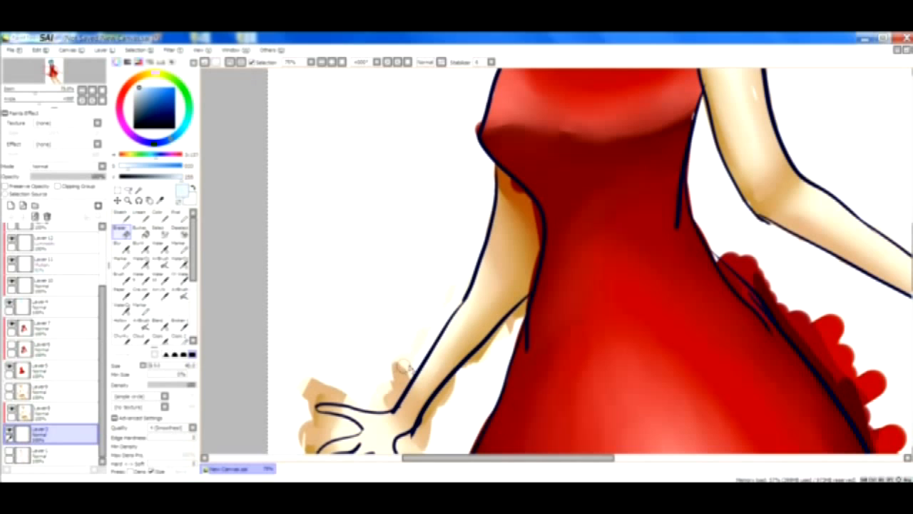
mouse_move(392, 398)
left_mouse_down()
mouse_move(373, 409)
mouse_move(405, 380)
mouse_move(425, 332)
left_mouse_up()
scroll(505, 218, "down", 4)
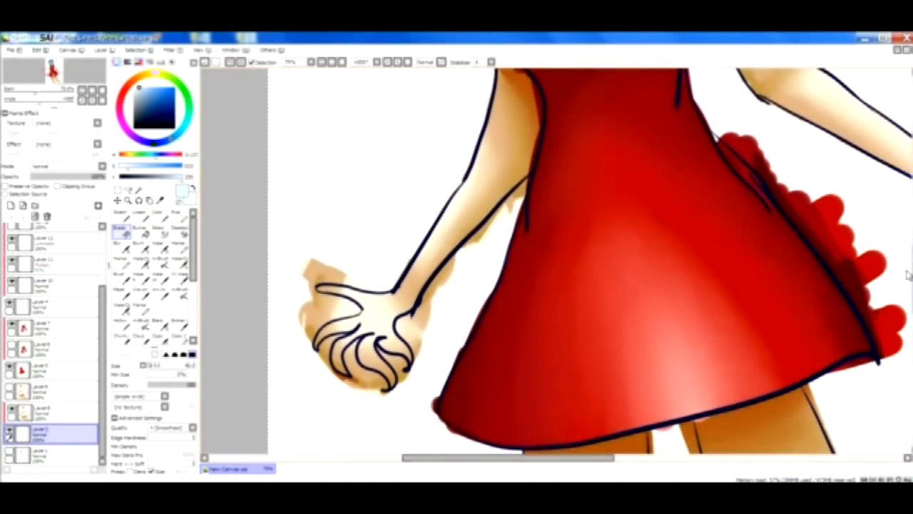
mouse_move(531, 203)
left_mouse_down()
mouse_move(505, 214)
mouse_move(537, 188)
mouse_move(457, 266)
mouse_move(481, 240)
mouse_move(474, 244)
mouse_move(425, 317)
mouse_move(447, 288)
mouse_move(402, 331)
mouse_move(415, 326)
mouse_move(406, 324)
mouse_move(427, 351)
left_mouse_up()
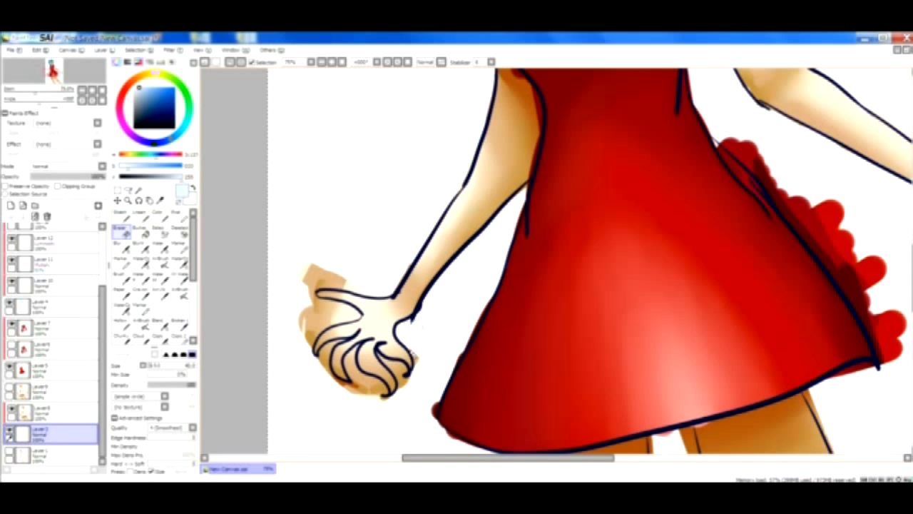
Step: Erase the excess skin colour around and between the curled fingers and thumb of the lowered hand
mouse_move(427, 326)
left_mouse_down()
mouse_move(381, 362)
mouse_move(406, 385)
mouse_move(403, 374)
mouse_move(400, 389)
mouse_move(403, 365)
mouse_move(386, 364)
mouse_move(406, 389)
left_mouse_up()
mouse_move(366, 289)
left_mouse_down()
mouse_move(321, 276)
mouse_move(384, 297)
mouse_move(344, 285)
mouse_move(362, 278)
mouse_move(286, 275)
mouse_move(335, 265)
mouse_move(343, 272)
mouse_move(329, 275)
mouse_move(336, 286)
mouse_move(287, 297)
mouse_move(318, 315)
mouse_move(365, 320)
mouse_move(317, 304)
mouse_move(337, 314)
mouse_move(305, 311)
left_mouse_up()
mouse_move(302, 343)
left_mouse_down()
mouse_move(328, 358)
mouse_move(343, 342)
mouse_move(333, 379)
mouse_move(335, 350)
mouse_move(318, 373)
mouse_move(338, 341)
mouse_move(319, 382)
mouse_move(355, 374)
mouse_move(359, 350)
mouse_move(345, 379)
mouse_move(348, 368)
mouse_move(344, 376)
mouse_move(348, 368)
mouse_move(359, 382)
mouse_move(350, 363)
mouse_move(384, 393)
mouse_move(374, 379)
mouse_move(357, 384)
mouse_move(359, 373)
mouse_move(335, 388)
mouse_move(353, 391)
mouse_move(330, 384)
left_mouse_up()
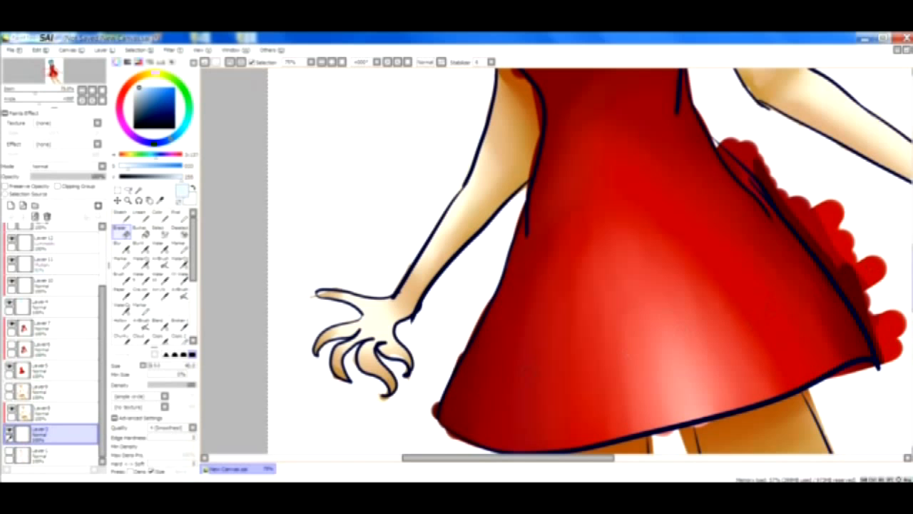
Step: On the hair base layer, erase the blue spilling outside the hair outline around both sides of the head
scroll(591, 261, "up", 10)
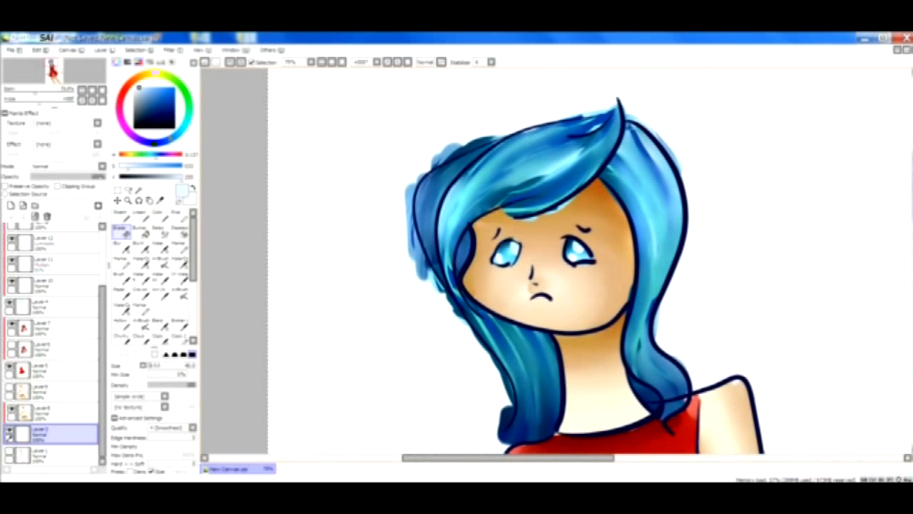
scroll(690, 164, "down", 1)
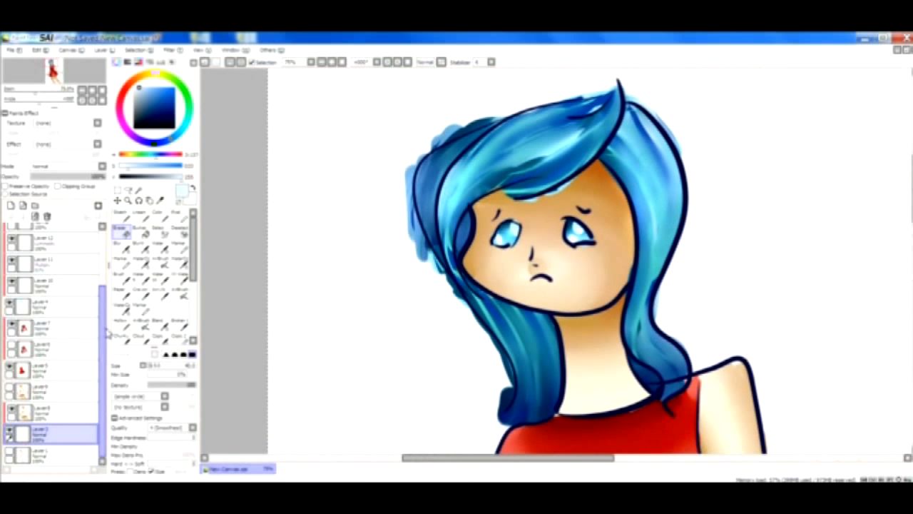
left_click_drag(108, 321, 104, 319)
scroll(93, 314, "up", 3)
left_click(66, 279)
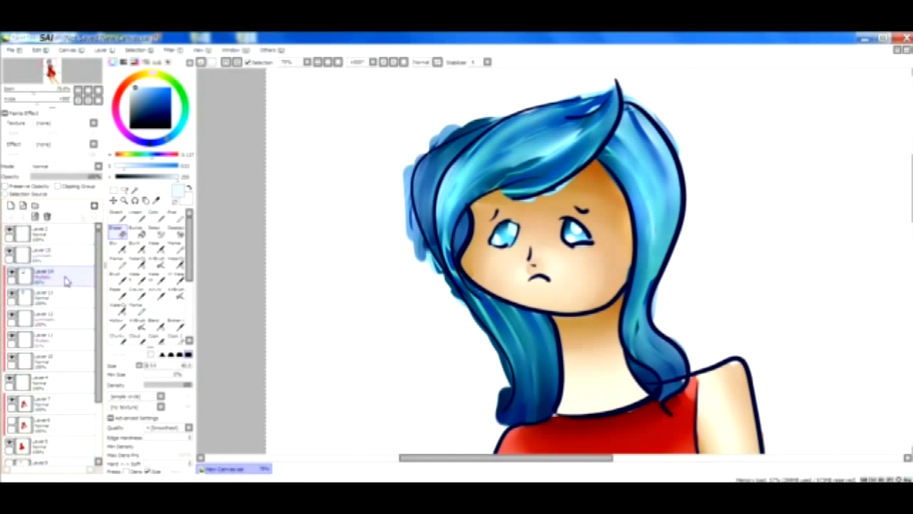
left_click(55, 380)
mouse_move(425, 271)
left_mouse_down()
mouse_move(425, 251)
mouse_move(438, 271)
mouse_move(409, 230)
mouse_move(411, 219)
mouse_move(425, 241)
mouse_move(411, 206)
mouse_move(413, 249)
left_mouse_up()
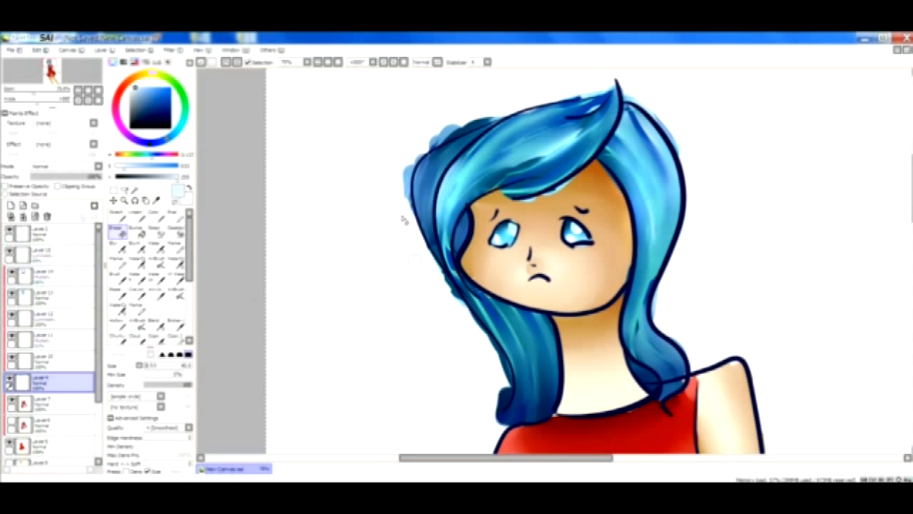
left_click_drag(405, 174, 407, 182)
mouse_move(409, 189)
left_mouse_down()
mouse_move(416, 155)
mouse_move(450, 123)
mouse_move(426, 141)
mouse_move(456, 129)
left_mouse_up()
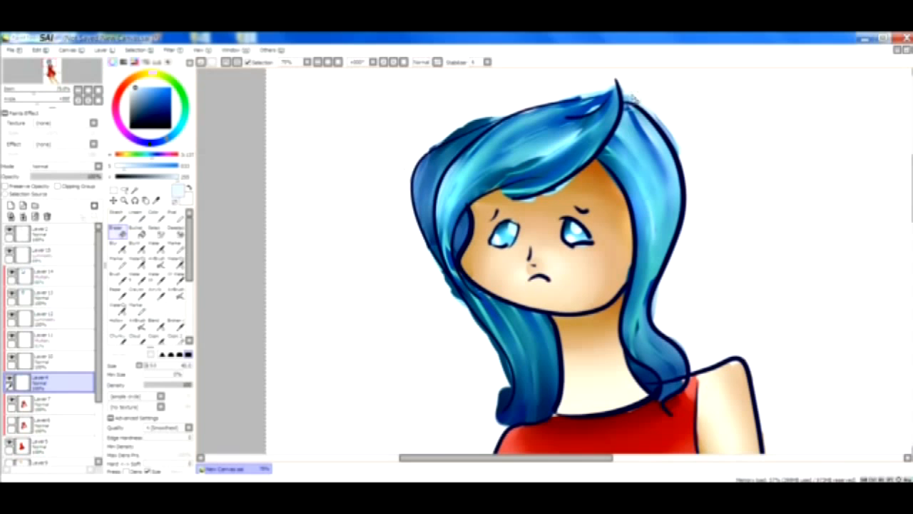
left_click_drag(672, 135, 640, 105)
mouse_move(687, 163)
left_mouse_down()
mouse_move(668, 130)
mouse_move(687, 175)
mouse_move(651, 111)
left_mouse_up()
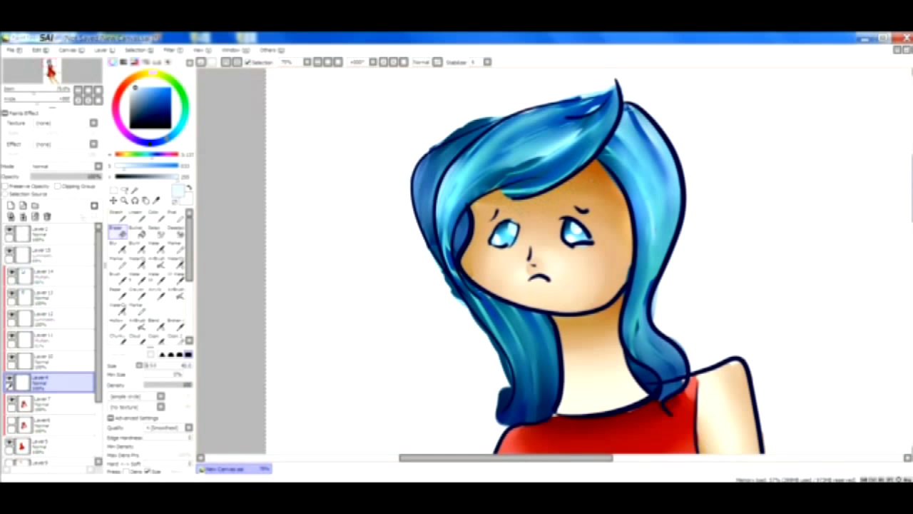
Step: On the skin base layer, erase the skin colour spilling past the outer edge of the leg on the picture's left
scroll(871, 345, "down", 12)
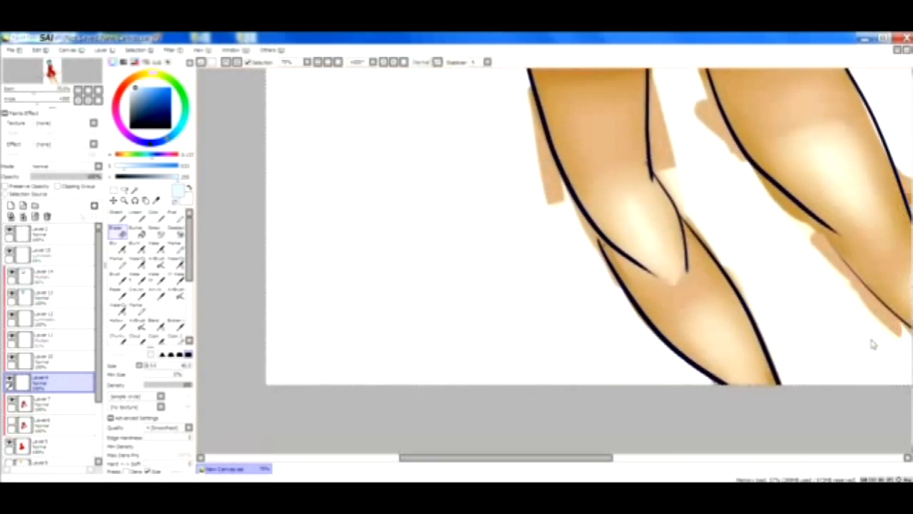
scroll(871, 344, "up", 3)
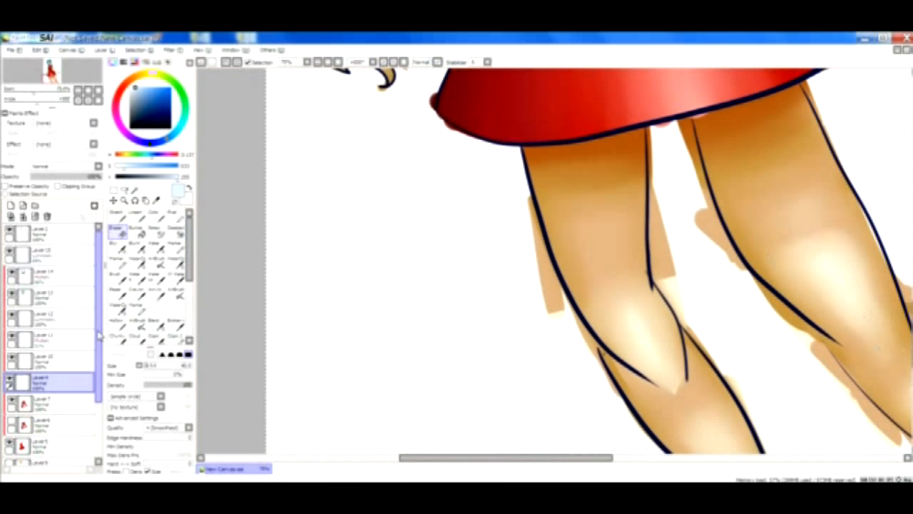
left_click_drag(100, 336, 101, 400)
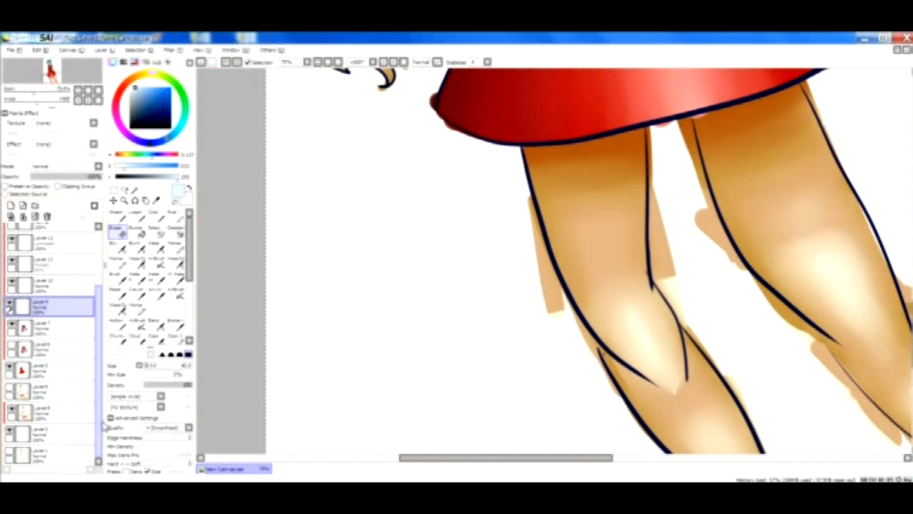
left_click(62, 433)
mouse_move(547, 311)
left_mouse_down()
mouse_move(526, 241)
mouse_move(562, 334)
mouse_move(545, 262)
mouse_move(567, 313)
mouse_move(531, 266)
left_mouse_up()
mouse_move(569, 318)
left_mouse_down()
mouse_move(532, 231)
mouse_move(538, 255)
mouse_move(526, 192)
mouse_move(548, 291)
mouse_move(605, 348)
mouse_move(563, 310)
mouse_move(584, 345)
mouse_move(566, 307)
mouse_move(594, 353)
mouse_move(546, 264)
left_mouse_up()
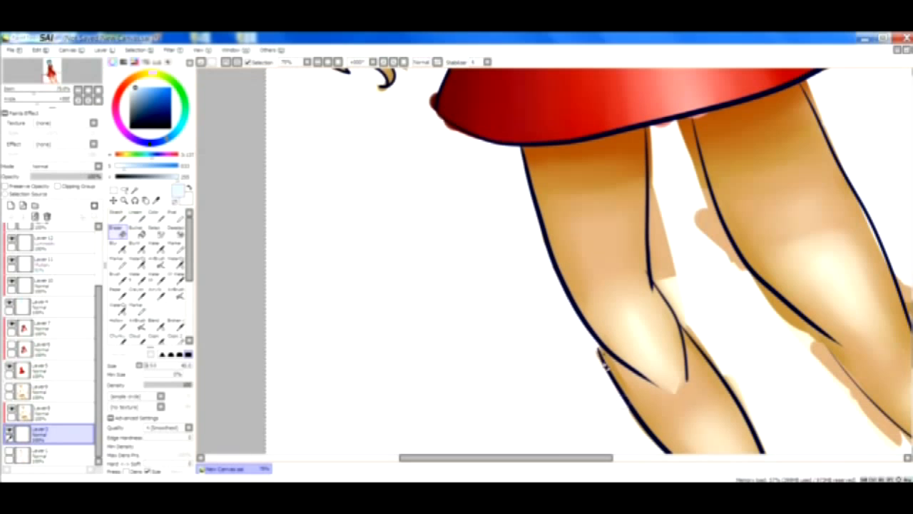
Step: Erase the excess skin colour between the legs, along both inner thighs and around the inner knees
left_click_drag(564, 464, 612, 464)
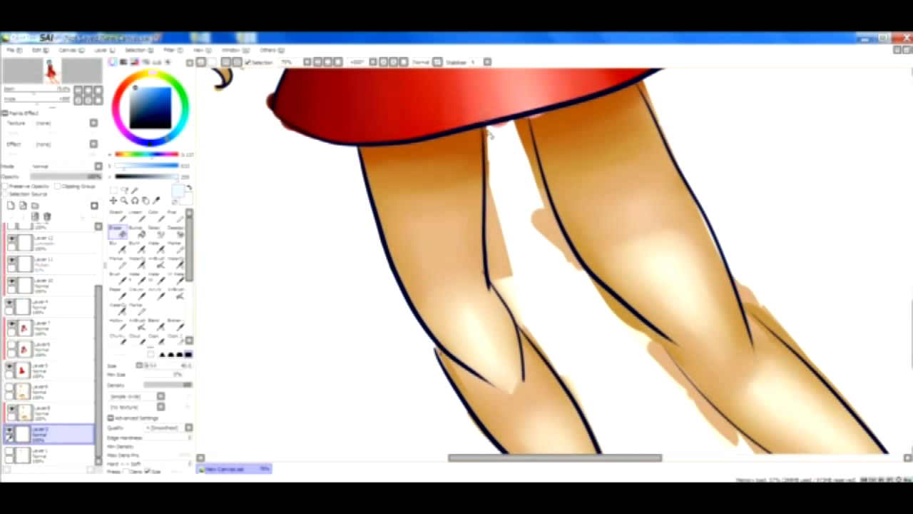
mouse_move(493, 175)
left_mouse_down()
mouse_move(492, 288)
mouse_move(530, 327)
left_mouse_up()
left_click_drag(499, 292, 536, 339)
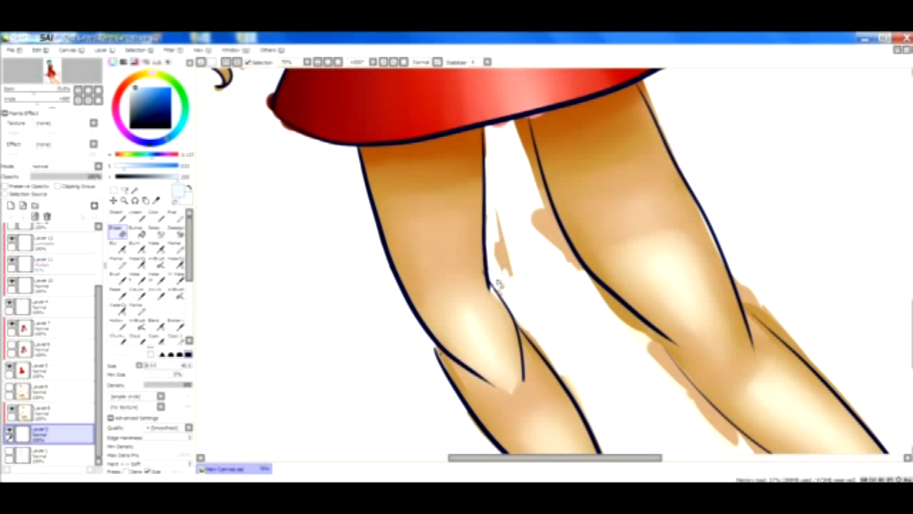
left_click_drag(495, 280, 502, 225)
mouse_move(525, 168)
left_mouse_down()
mouse_move(524, 118)
mouse_move(535, 181)
mouse_move(558, 227)
mouse_move(530, 201)
mouse_move(555, 249)
mouse_move(537, 206)
left_mouse_up()
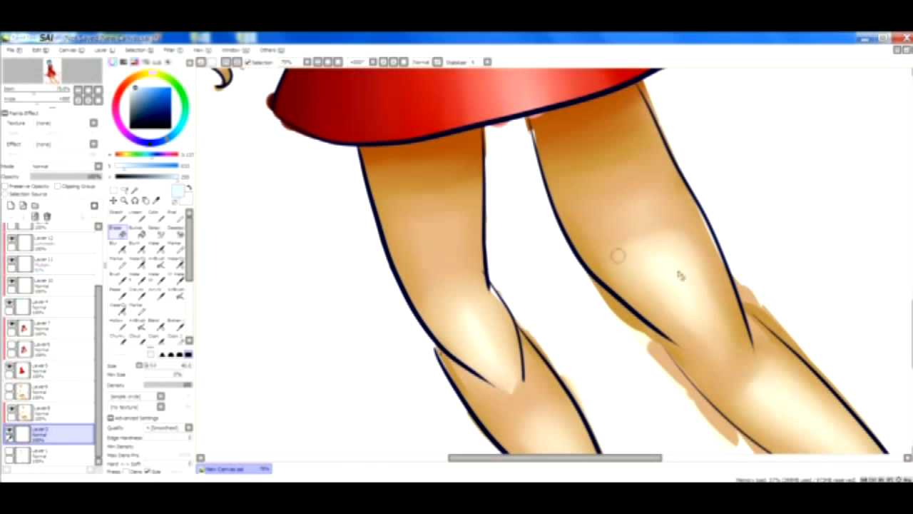
mouse_move(592, 286)
left_mouse_down()
mouse_move(593, 269)
mouse_move(642, 339)
mouse_move(615, 313)
mouse_move(655, 335)
mouse_move(649, 353)
mouse_move(606, 302)
left_mouse_up()
left_click_drag(646, 340, 696, 410)
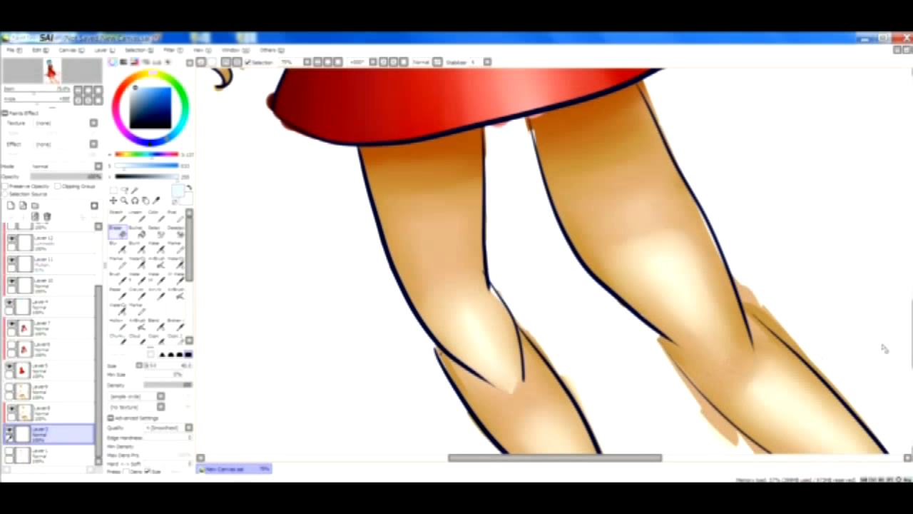
Step: Erase the skin colour outside both outlines of the calf on the picture's right, down to the canvas edge
scroll(554, 260, "down", 3)
mouse_move(684, 292)
left_mouse_down()
mouse_move(716, 306)
mouse_move(681, 266)
mouse_move(747, 349)
mouse_move(684, 287)
mouse_move(768, 372)
left_mouse_up()
mouse_move(680, 280)
left_mouse_down()
mouse_move(769, 357)
mouse_move(690, 289)
left_mouse_up()
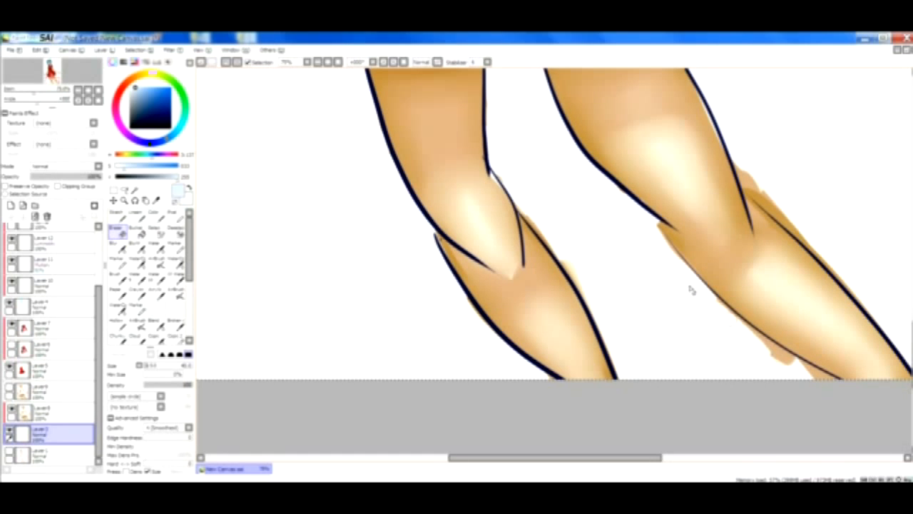
mouse_move(739, 324)
left_mouse_down()
mouse_move(727, 314)
mouse_move(844, 400)
mouse_move(837, 384)
mouse_move(765, 343)
left_mouse_up()
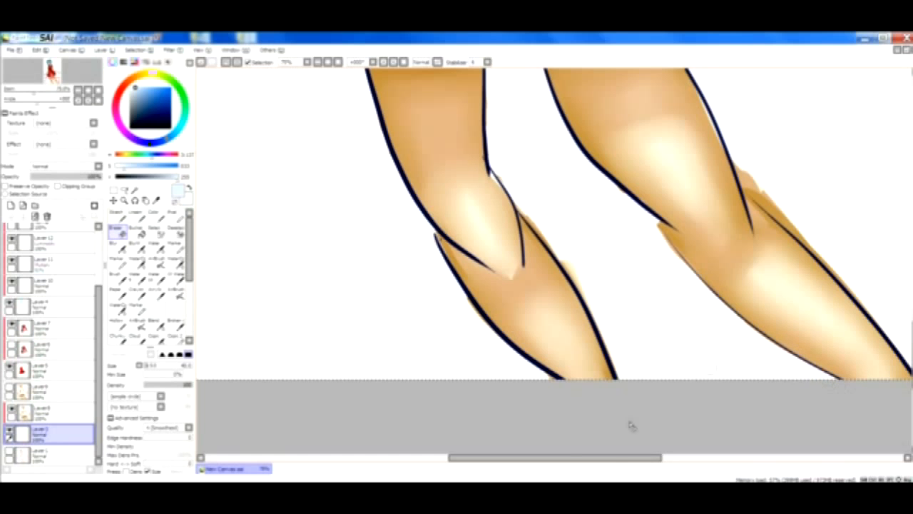
left_click_drag(592, 457, 649, 433)
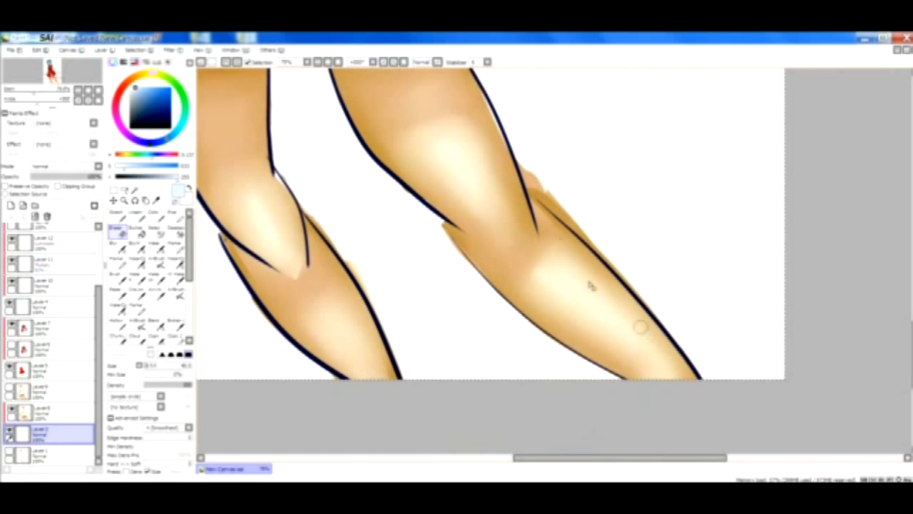
mouse_move(530, 170)
left_mouse_down()
mouse_move(540, 203)
mouse_move(527, 193)
mouse_move(602, 253)
mouse_move(562, 225)
mouse_move(623, 276)
mouse_move(599, 259)
mouse_move(657, 321)
left_mouse_up()
mouse_move(598, 227)
left_mouse_down()
mouse_move(535, 180)
mouse_move(551, 206)
left_mouse_up()
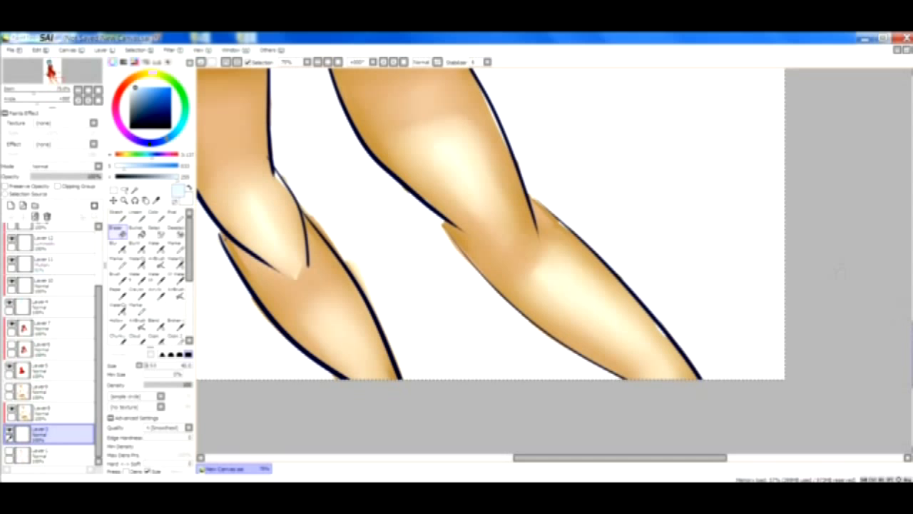
Step: On the dress base layer, enlarge the eraser and remove the scalloped red spill beyond the skirt's edge facing the outstretched arm
left_click_drag(908, 316, 904, 275)
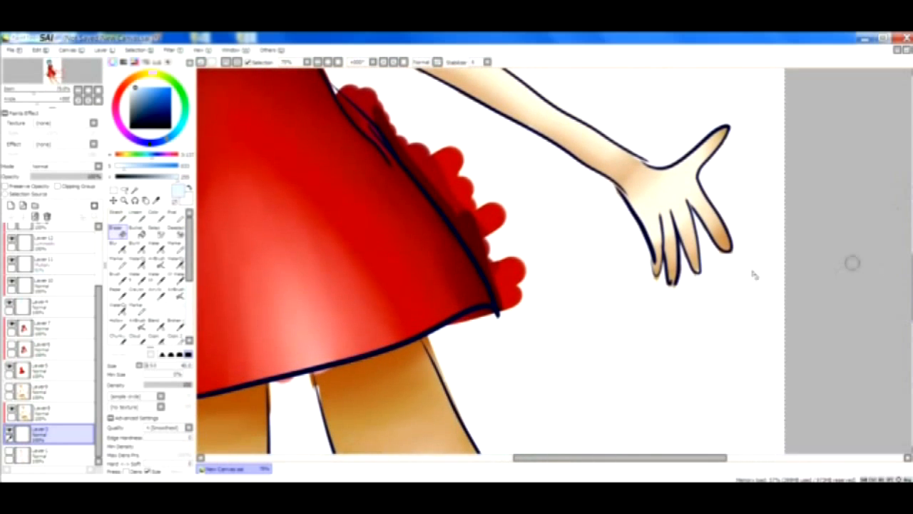
left_click(46, 370)
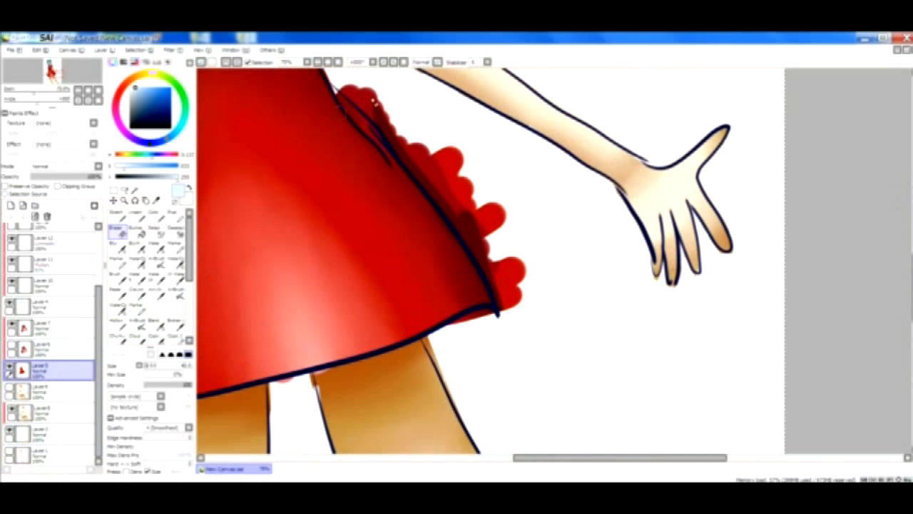
mouse_move(336, 83)
left_mouse_down()
mouse_move(380, 113)
mouse_move(458, 222)
mouse_move(414, 166)
mouse_move(431, 200)
mouse_move(440, 193)
mouse_move(433, 187)
mouse_move(503, 272)
mouse_move(473, 244)
mouse_move(505, 289)
mouse_move(470, 237)
mouse_move(507, 311)
mouse_move(487, 264)
mouse_move(495, 287)
mouse_move(494, 250)
mouse_move(519, 314)
mouse_move(525, 302)
mouse_move(524, 311)
mouse_move(478, 230)
mouse_move(485, 212)
mouse_move(523, 261)
left_mouse_up()
left_click(173, 365)
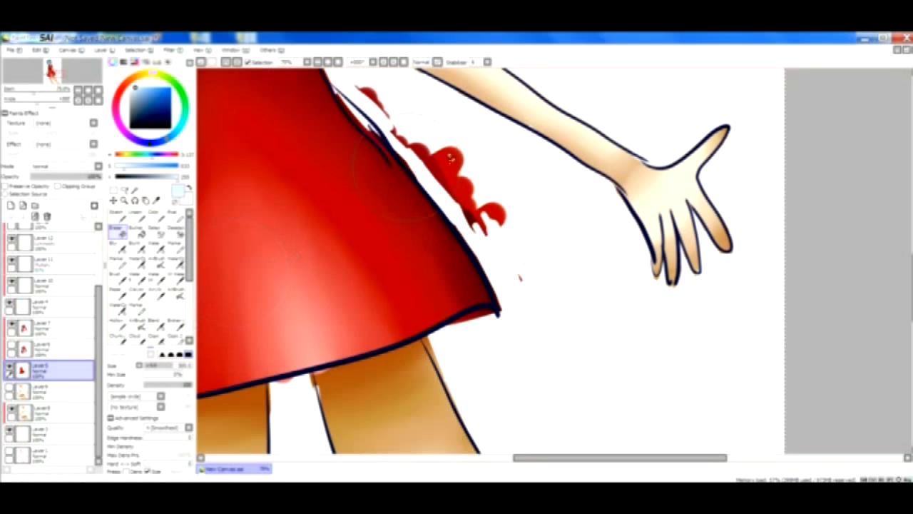
mouse_move(378, 94)
left_mouse_down()
mouse_move(393, 119)
mouse_move(354, 88)
mouse_move(450, 184)
left_mouse_up()
mouse_move(421, 147)
left_mouse_down()
mouse_move(471, 214)
mouse_move(452, 180)
mouse_move(475, 207)
mouse_move(501, 217)
mouse_move(460, 156)
mouse_move(457, 184)
left_mouse_up()
mouse_move(526, 285)
left_mouse_down()
mouse_move(503, 242)
mouse_move(514, 284)
left_mouse_up()
Step: Erase the red and pink spill below the skirt hem between the legs and around its corner near the lowered hand
left_click_drag(634, 457, 577, 458)
left_click_drag(453, 386, 470, 380)
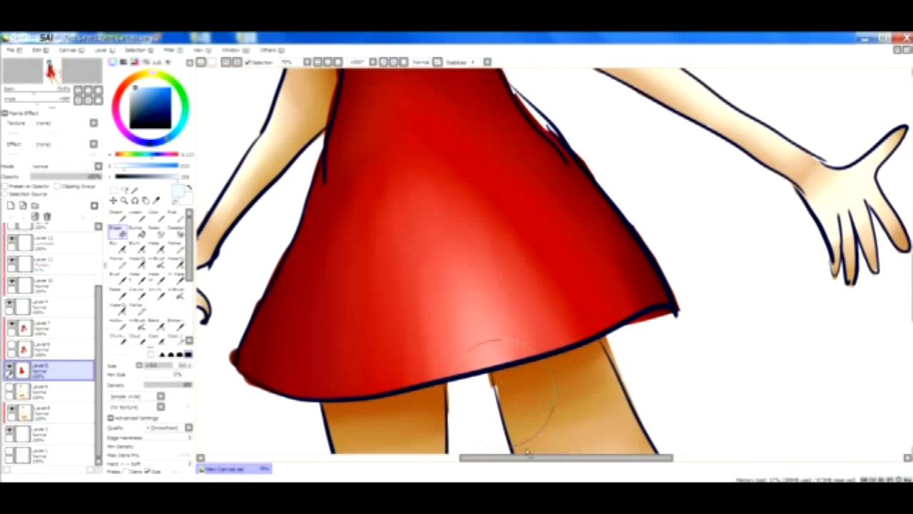
left_click_drag(536, 457, 463, 462)
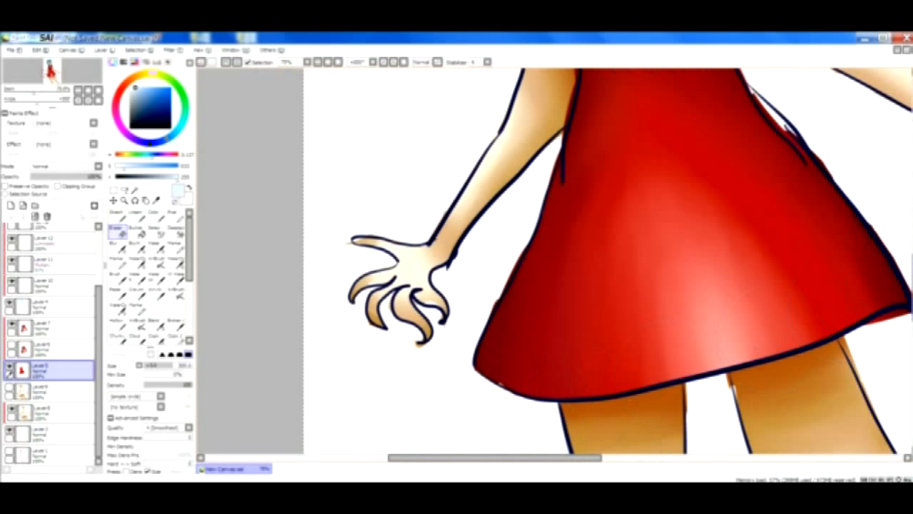
scroll(682, 264, "up", 3)
mouse_move(682, 265)
left_mouse_down()
mouse_move(674, 286)
mouse_move(689, 284)
mouse_move(689, 318)
left_mouse_up()
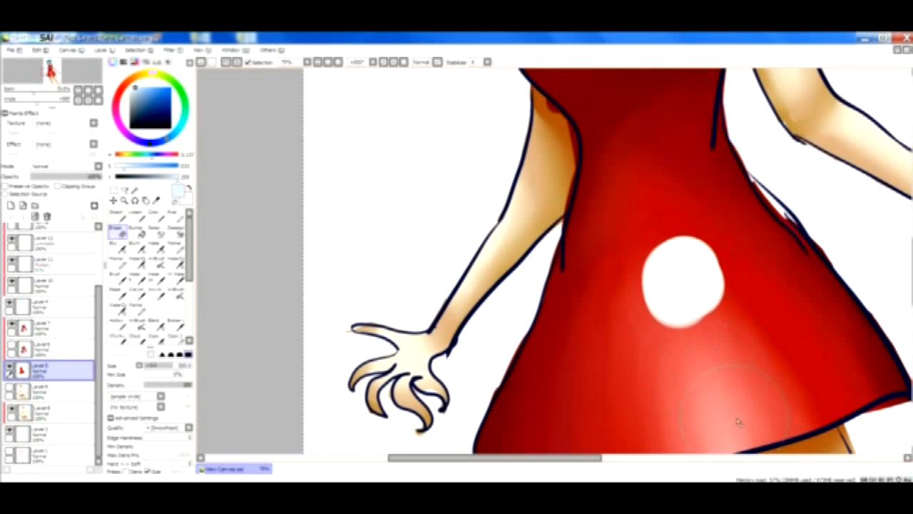
key("ctrl+z")
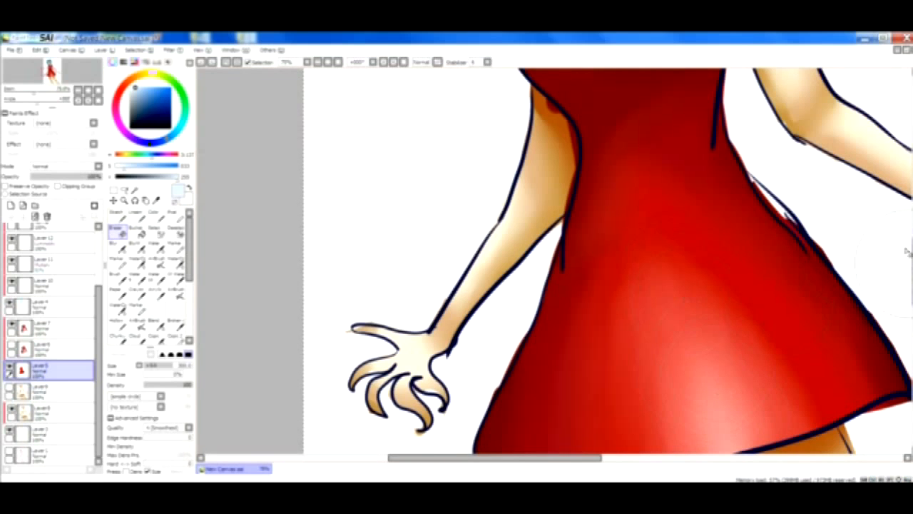
Step: Erase the red spilling over the upper arm beside the waist and past the bust outline
scroll(837, 241, "up", 6)
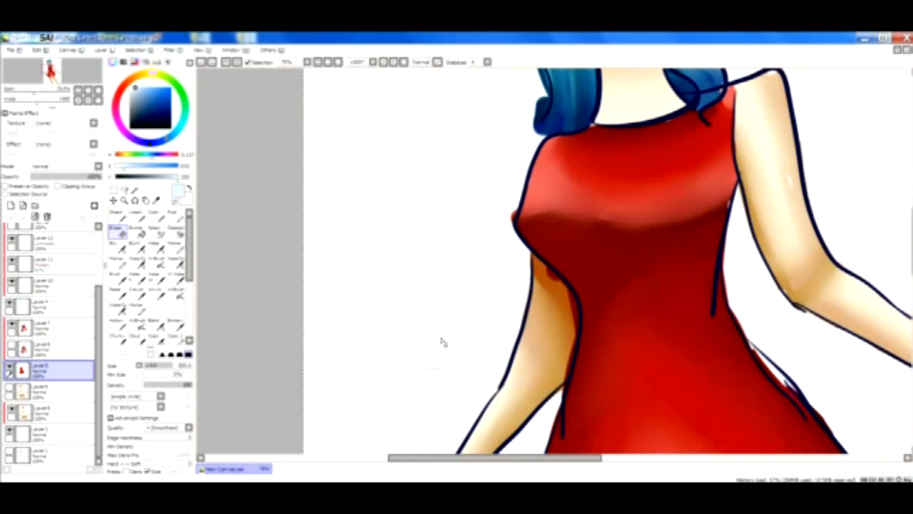
left_click_drag(554, 272, 563, 313)
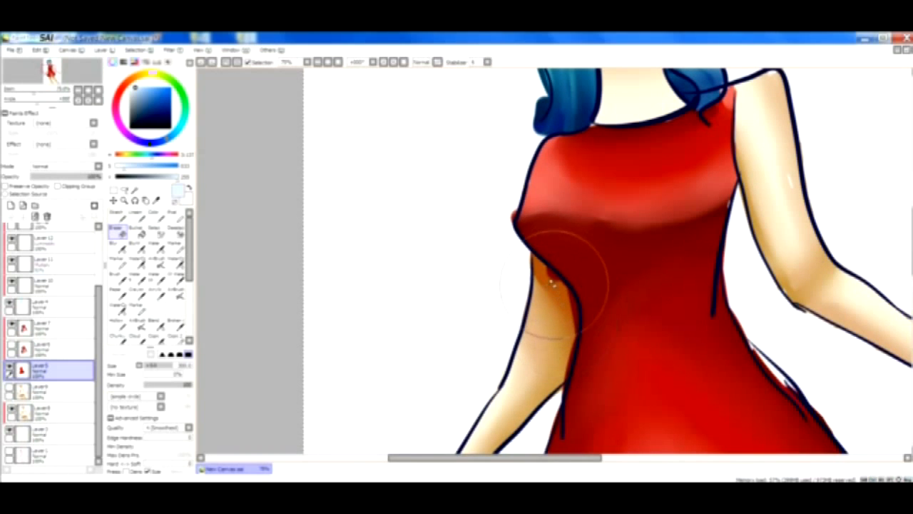
mouse_move(547, 271)
left_mouse_down()
mouse_move(568, 290)
mouse_move(575, 333)
left_mouse_up()
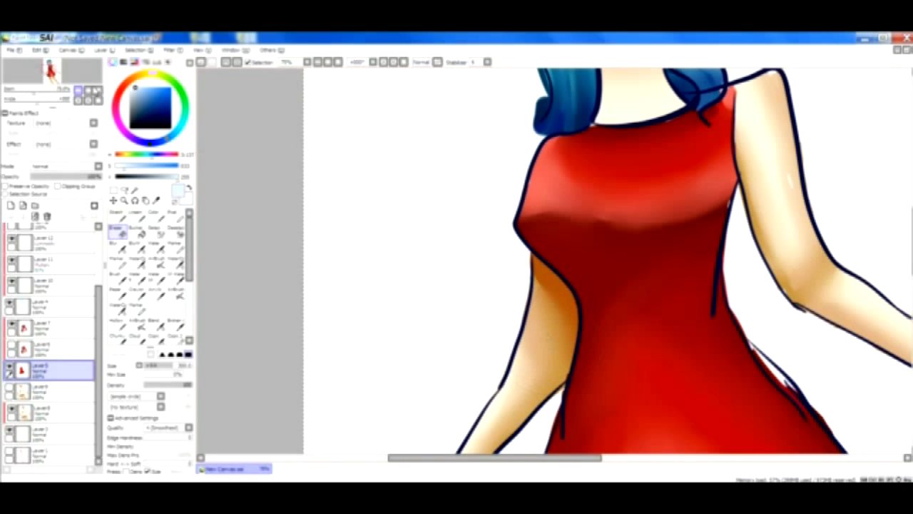
Step: Add a new layer beneath all the others and fill it with light green as the background
left_click(98, 93)
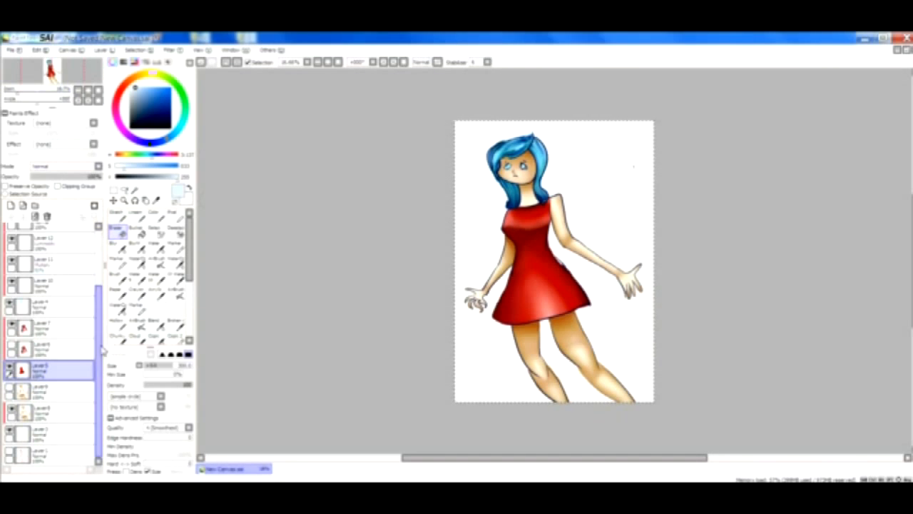
left_click(55, 455)
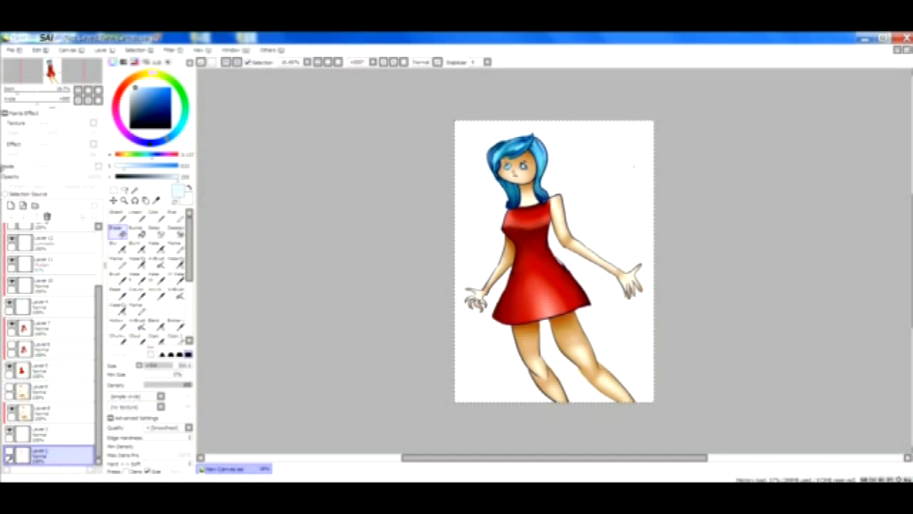
left_click(11, 205)
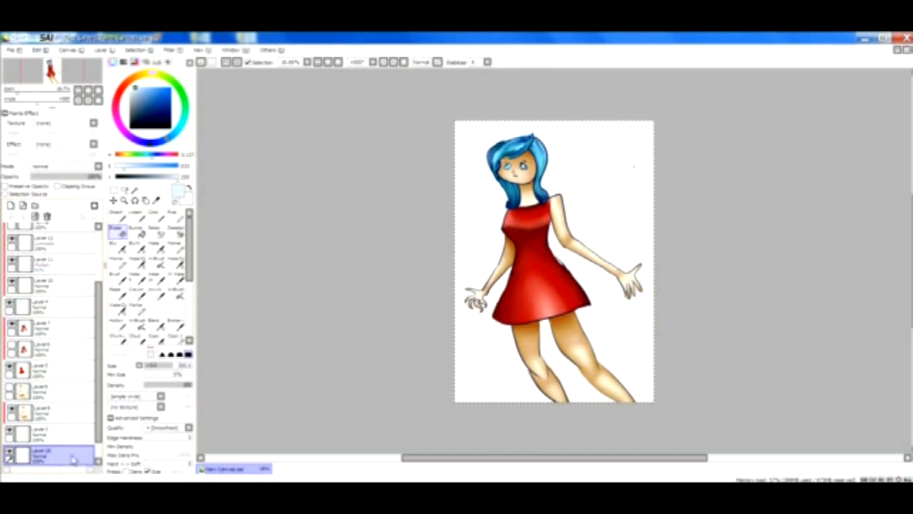
left_click_drag(50, 433, 41, 467)
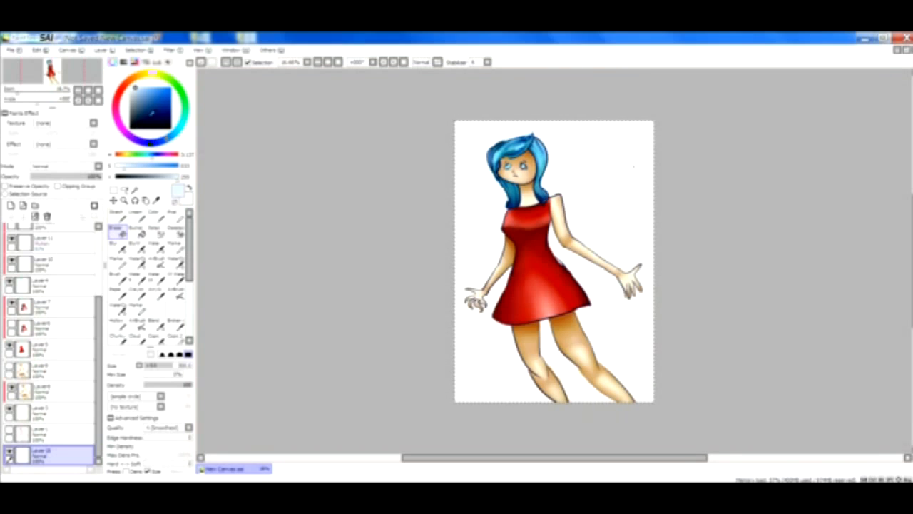
mouse_move(182, 79)
left_mouse_down()
mouse_move(177, 90)
mouse_move(153, 88)
left_mouse_up()
left_click(136, 230)
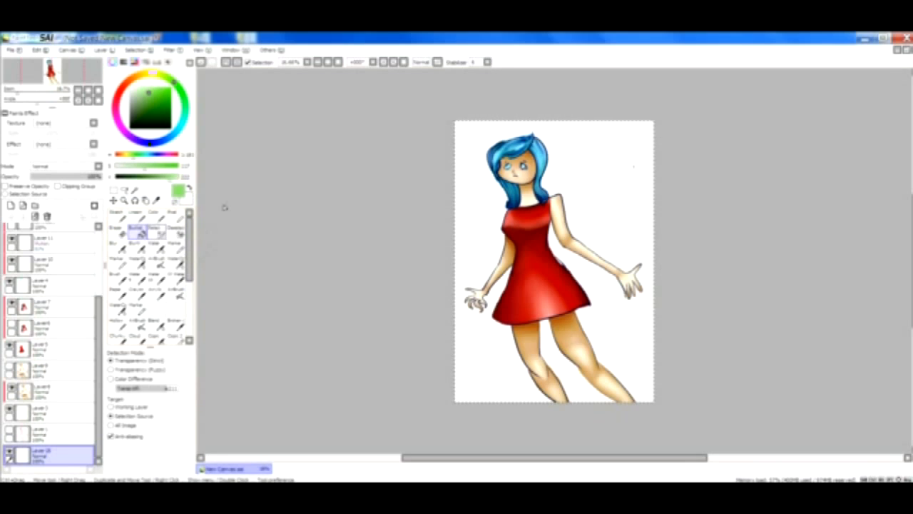
left_click(478, 183)
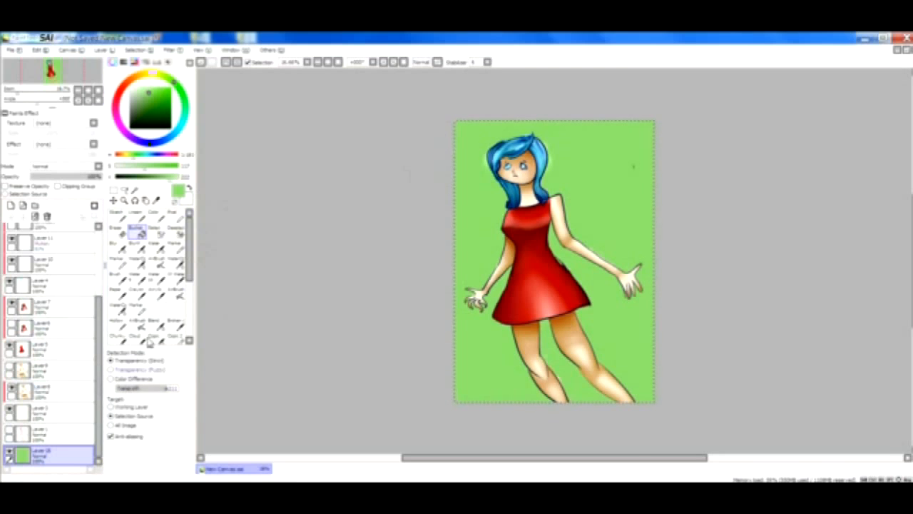
Step: Paint over the whole light green background with the Cloud brush in a darker green for a mottled, blended look
left_click_drag(191, 275, 212, 332)
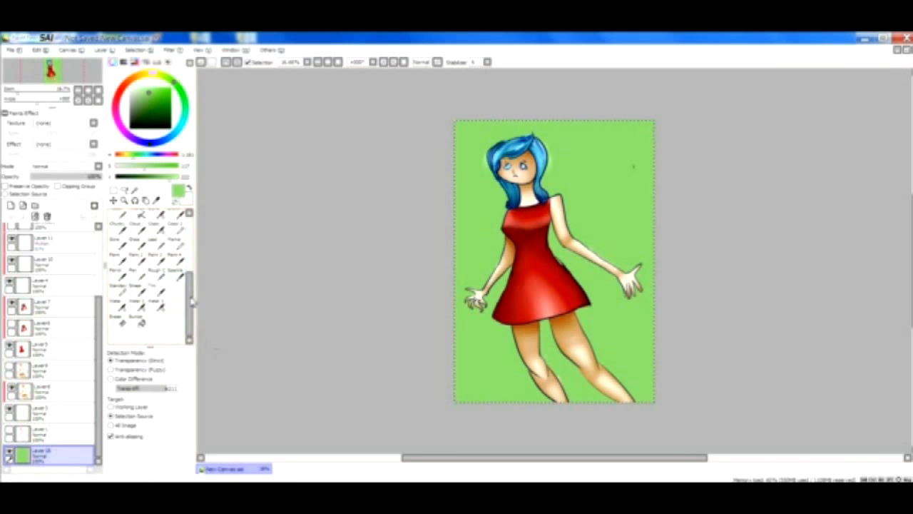
left_click_drag(190, 297, 189, 288)
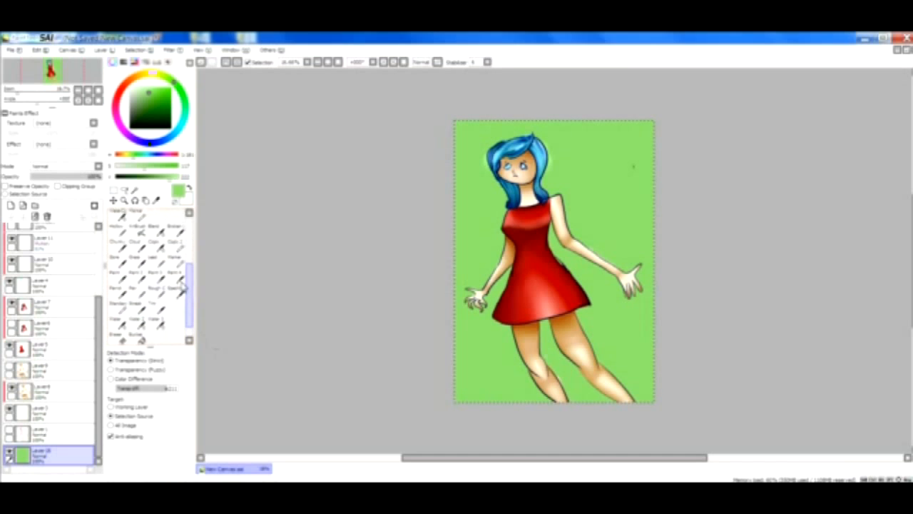
left_click(136, 250)
left_click_drag(162, 101, 157, 103)
mouse_move(476, 112)
left_mouse_down()
mouse_move(461, 183)
mouse_move(526, 110)
mouse_move(571, 157)
mouse_move(607, 120)
mouse_move(654, 135)
mouse_move(674, 192)
left_mouse_up()
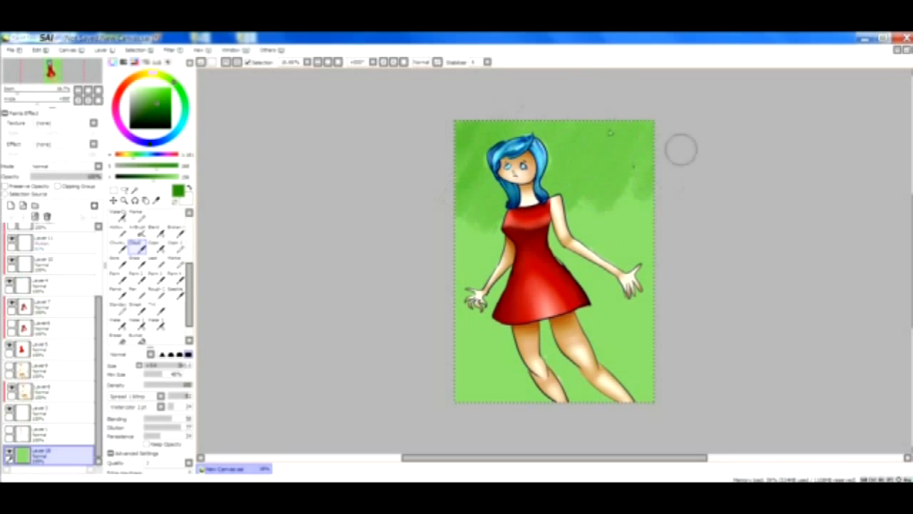
mouse_move(453, 126)
left_mouse_down()
mouse_move(480, 214)
mouse_move(473, 221)
mouse_move(457, 207)
mouse_move(468, 233)
mouse_move(638, 201)
mouse_move(658, 208)
left_mouse_up()
mouse_move(528, 187)
left_mouse_down()
mouse_move(560, 203)
mouse_move(642, 175)
mouse_move(630, 222)
left_mouse_up()
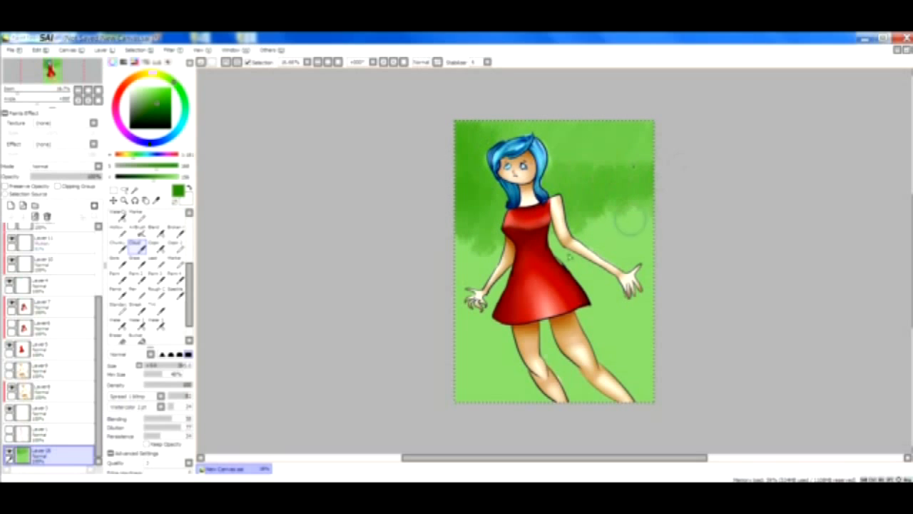
mouse_move(578, 314)
left_mouse_down()
mouse_move(646, 321)
mouse_move(657, 332)
mouse_move(638, 321)
mouse_move(607, 328)
mouse_move(596, 299)
mouse_move(596, 247)
mouse_move(617, 285)
mouse_move(656, 259)
mouse_move(648, 208)
mouse_move(610, 228)
mouse_move(596, 221)
mouse_move(617, 214)
mouse_move(575, 238)
mouse_move(631, 275)
mouse_move(662, 193)
mouse_move(641, 170)
mouse_move(647, 126)
mouse_move(611, 116)
mouse_move(567, 132)
mouse_move(534, 129)
mouse_move(471, 222)
mouse_move(460, 314)
mouse_move(464, 271)
mouse_move(449, 292)
mouse_move(491, 299)
mouse_move(471, 234)
mouse_move(505, 275)
mouse_move(503, 308)
left_mouse_up()
mouse_move(527, 230)
left_mouse_down()
mouse_move(558, 236)
mouse_move(594, 279)
mouse_move(546, 346)
mouse_move(512, 364)
mouse_move(493, 368)
mouse_move(453, 350)
mouse_move(450, 373)
mouse_move(487, 408)
mouse_move(485, 431)
mouse_move(536, 405)
mouse_move(631, 417)
mouse_move(607, 403)
mouse_move(658, 346)
mouse_move(520, 414)
mouse_move(529, 401)
left_mouse_up()
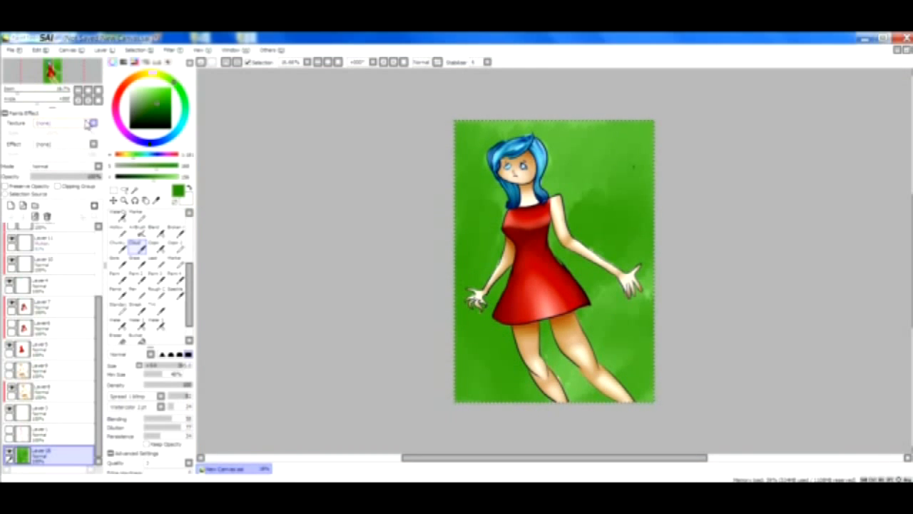
Step: Apply the thunder texture to the green background layer
left_click(91, 124)
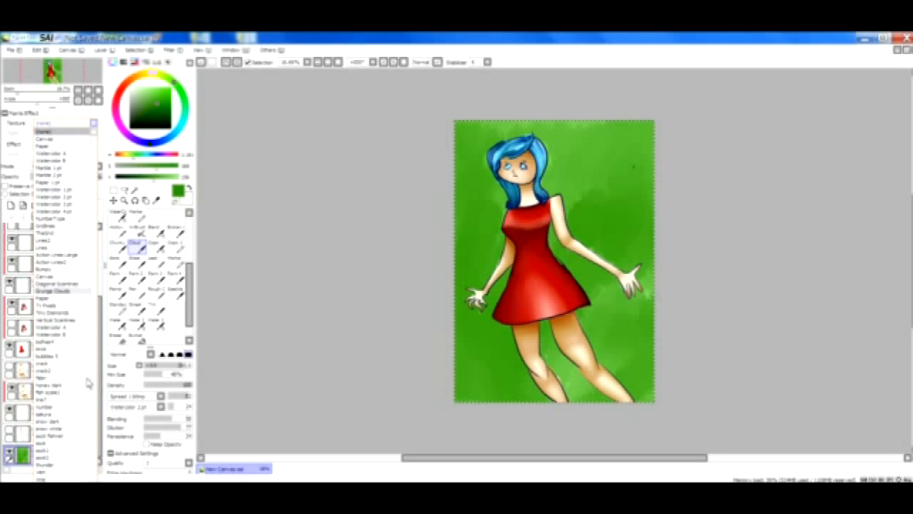
left_click(63, 464)
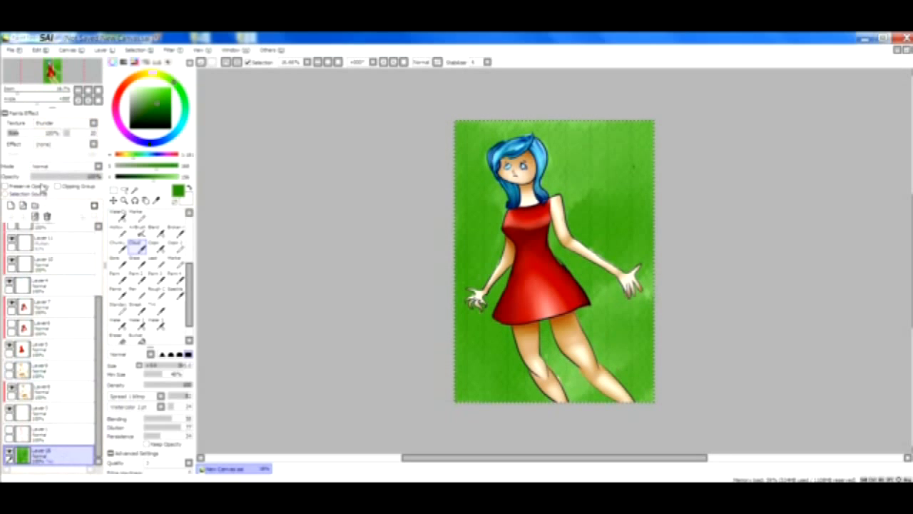
Step: Try TheGrid texture on the green background layer at 500% scale and strength 100
left_click(53, 124)
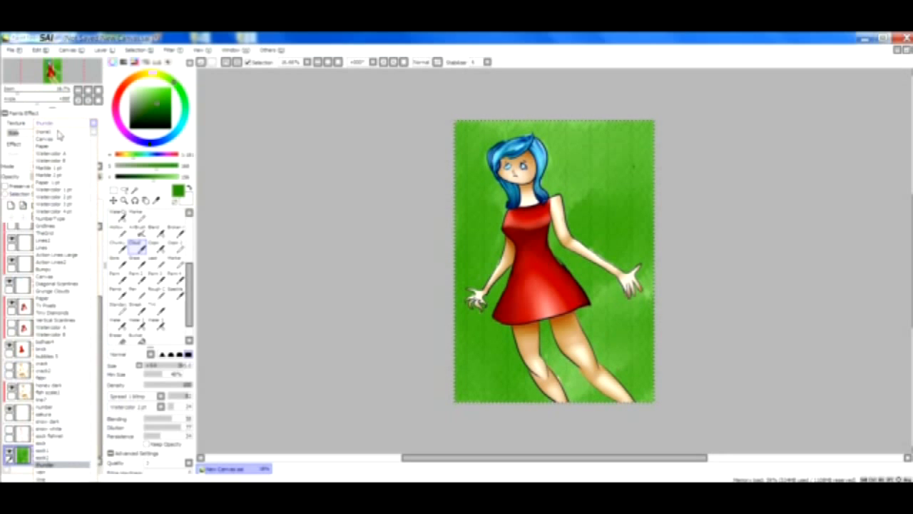
left_click(78, 233)
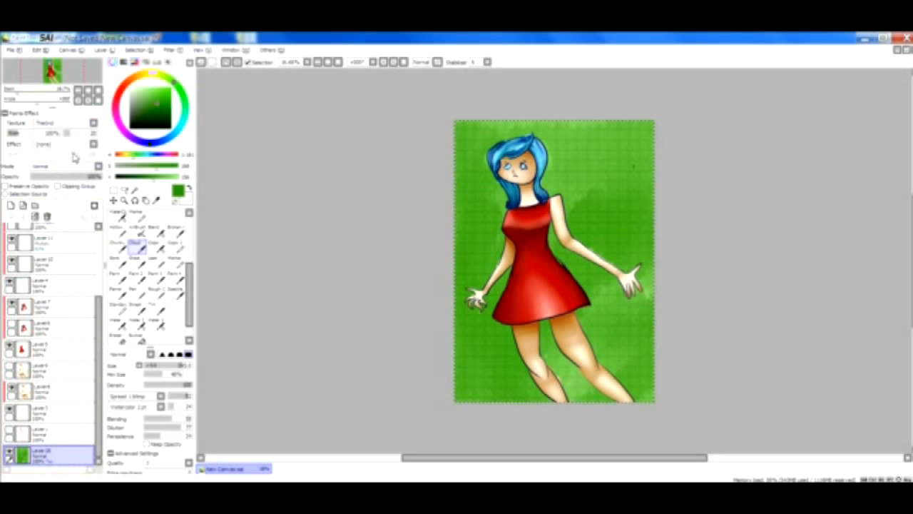
left_click_drag(75, 133, 113, 126)
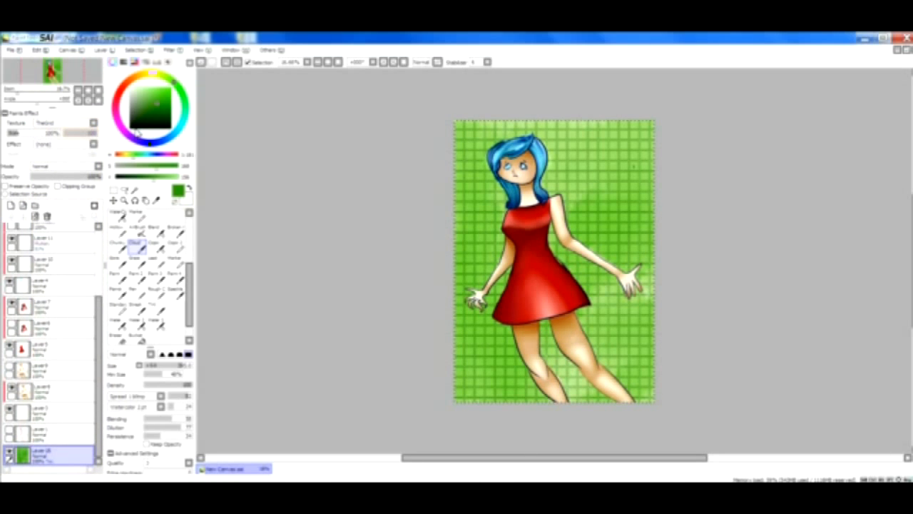
left_click_drag(52, 134, 133, 127)
Step: Try the honey dark and sock textures on the green background layer
left_click(93, 124)
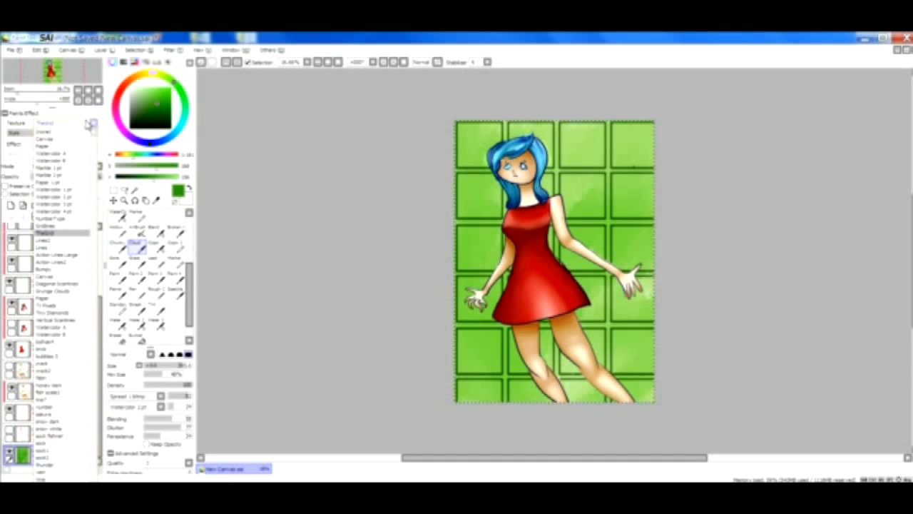
left_click(73, 385)
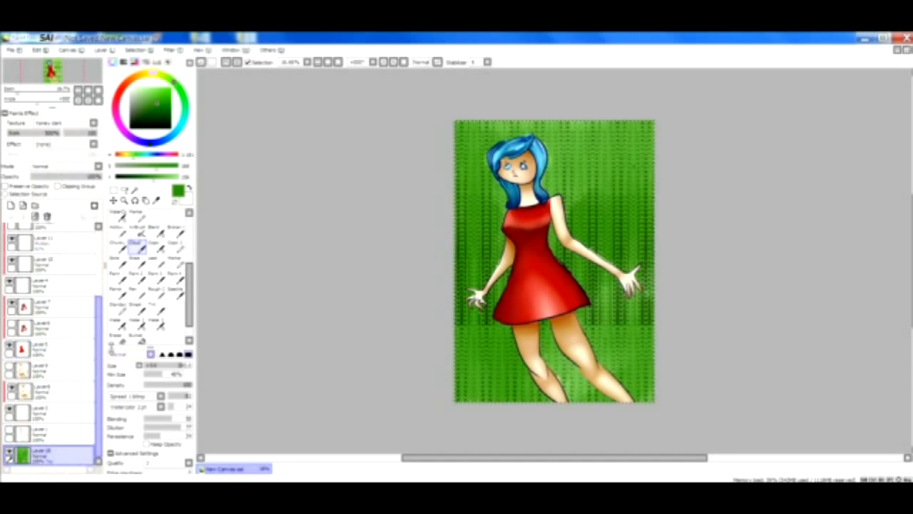
left_click(75, 126)
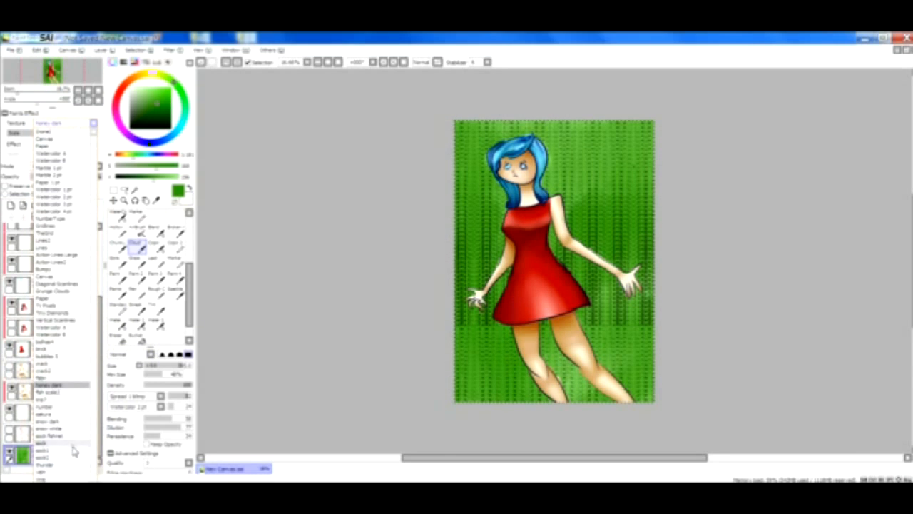
left_click(73, 447)
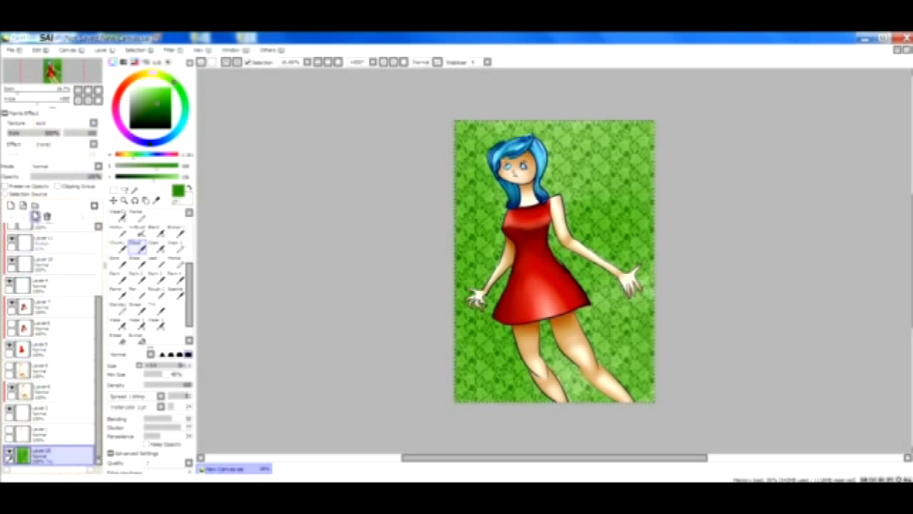
Step: Apply the sock fishnet texture to the green background layer and reduce it to about 224% scale and strength 31
left_click(55, 125)
left_click(88, 433)
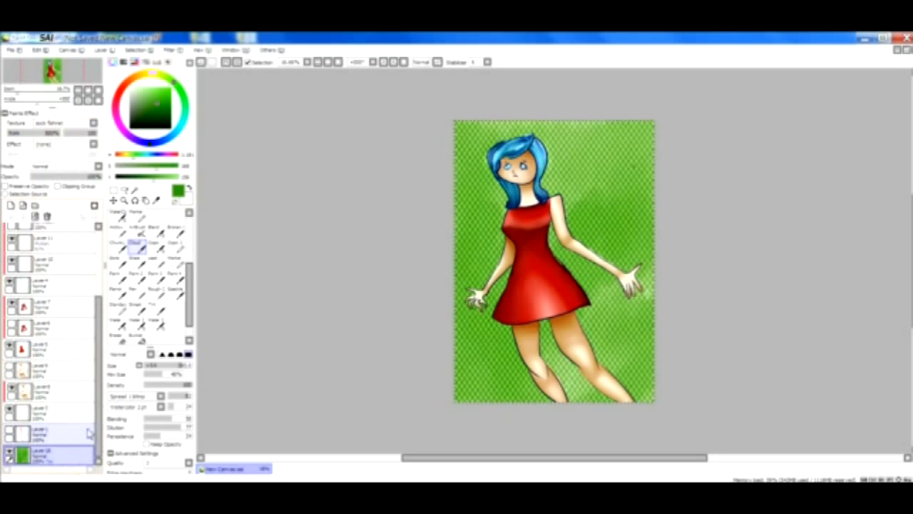
left_click(80, 124)
left_click(91, 121)
mouse_move(59, 134)
left_mouse_down()
mouse_move(1, 138)
mouse_move(75, 135)
left_mouse_up()
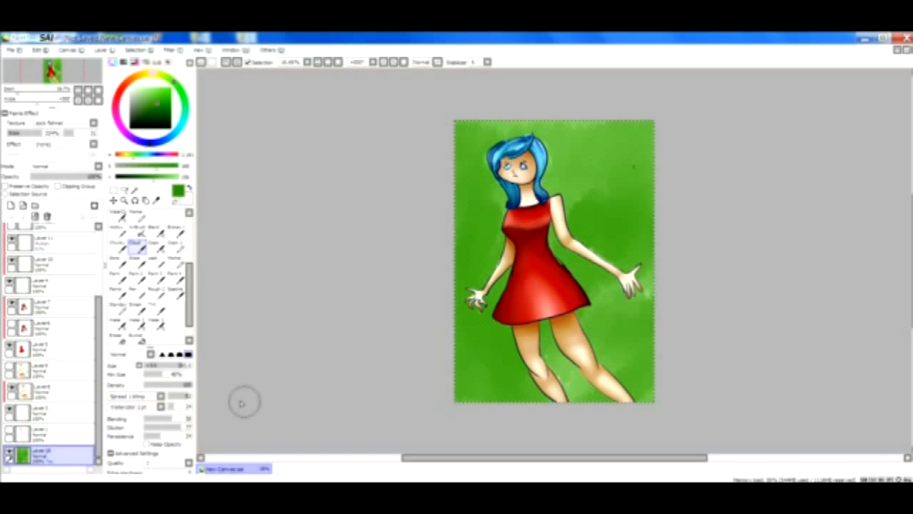
Step: Add a new layer above all the others and choose a bright red-orange as the paint colour
left_click_drag(96, 362, 89, 262)
left_click(47, 232)
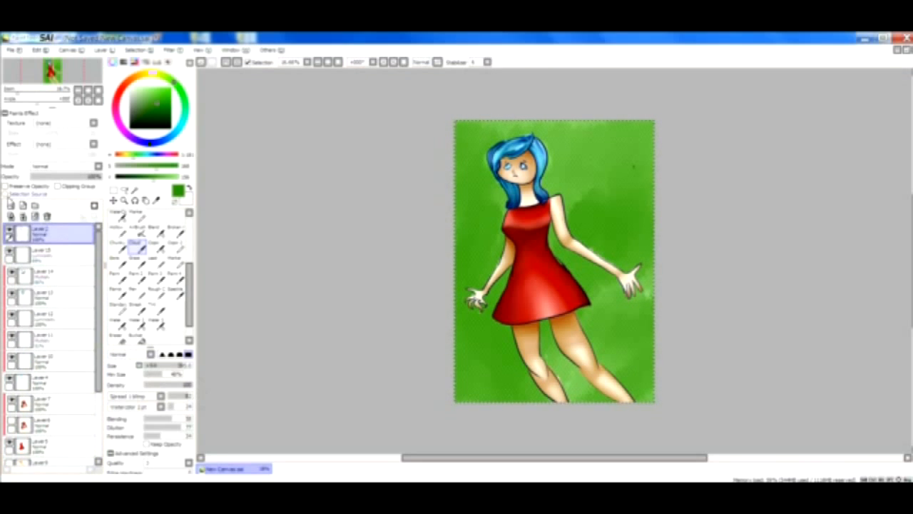
left_click(11, 206)
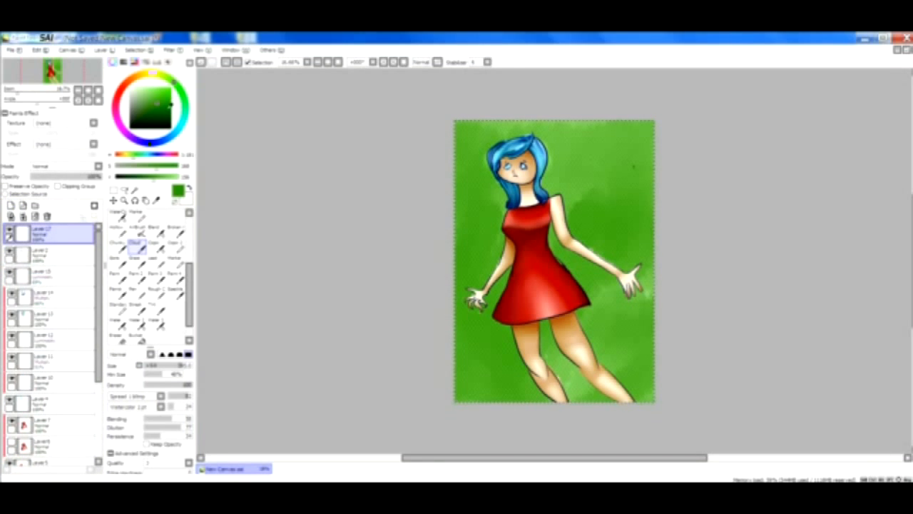
left_click(124, 78)
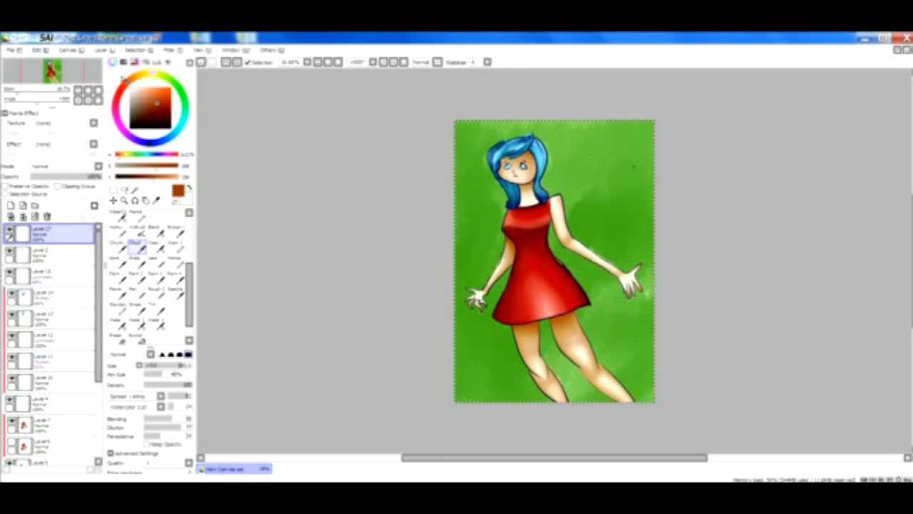
left_click_drag(170, 107, 172, 98)
Step: Fill the whole new top layer with solid red-orange
scroll(190, 298, "up", 5)
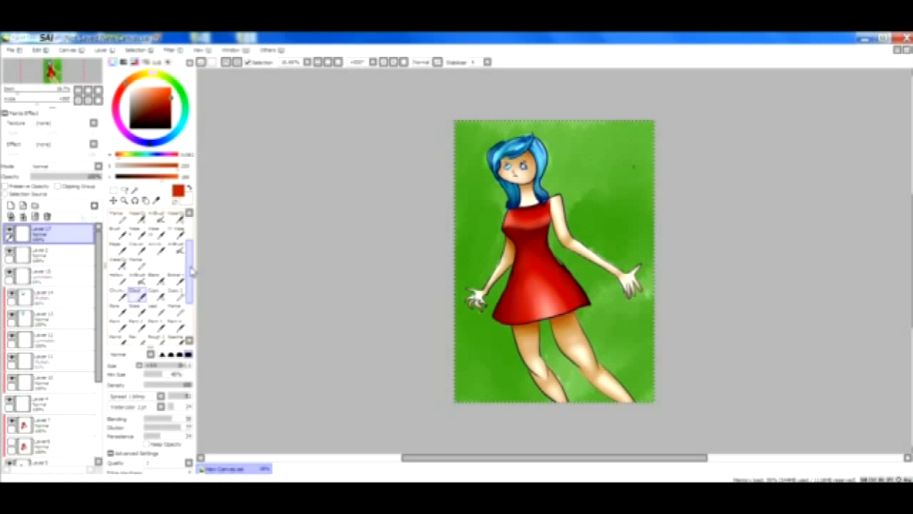
left_click(156, 214)
left_click_drag(169, 366, 177, 366)
mouse_move(677, 373)
left_mouse_down()
mouse_move(475, 402)
mouse_move(416, 381)
mouse_move(436, 350)
mouse_move(669, 354)
mouse_move(381, 322)
mouse_move(411, 314)
mouse_move(449, 337)
mouse_move(561, 321)
left_mouse_up()
left_click(139, 232)
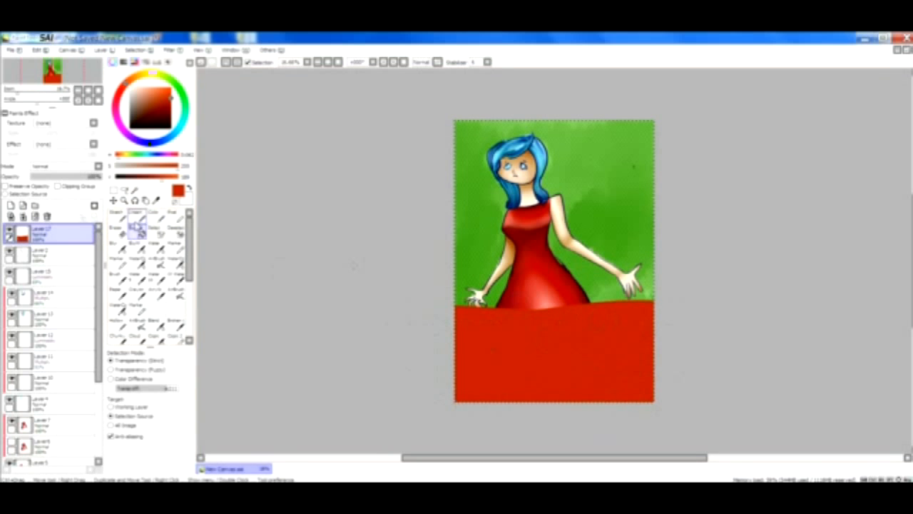
left_click(524, 207)
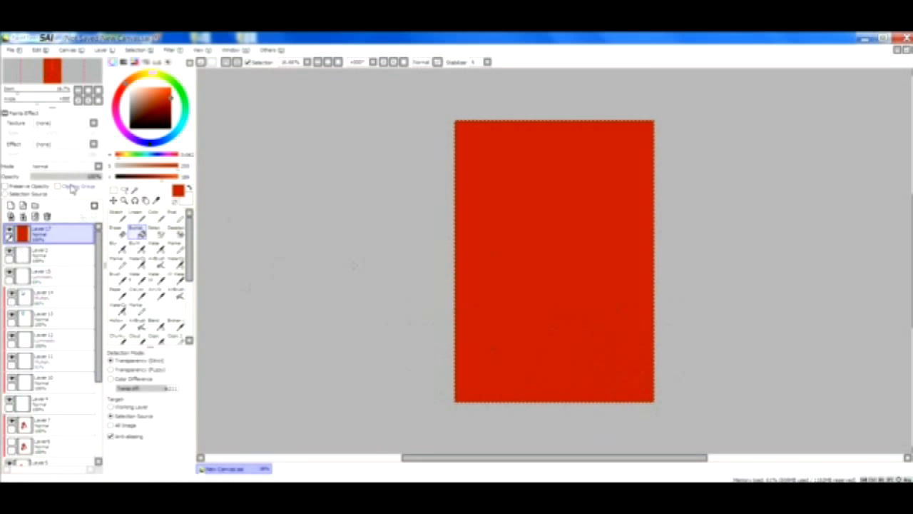
Step: Lower the red layer's opacity to 44% and erase highlight streaks over the arms, nose, bust and skirt
left_click_drag(66, 177, 61, 176)
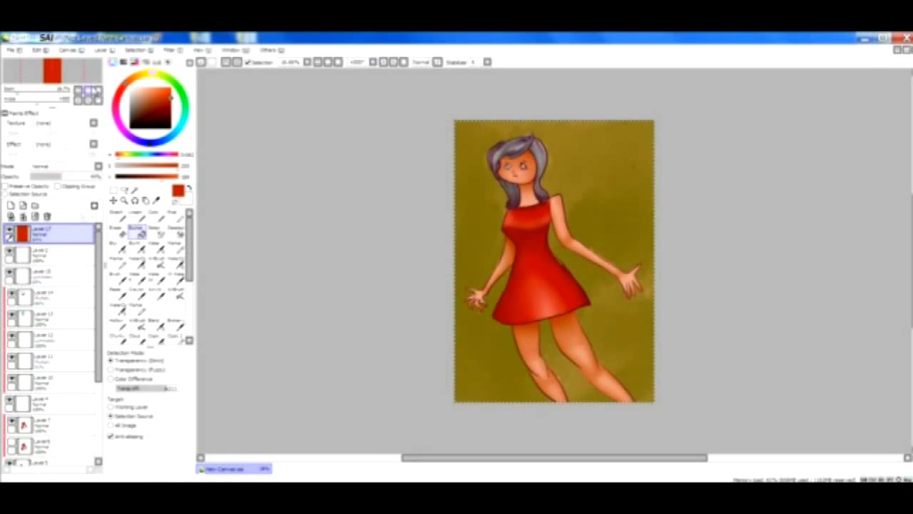
left_click(89, 91)
left_click(89, 91)
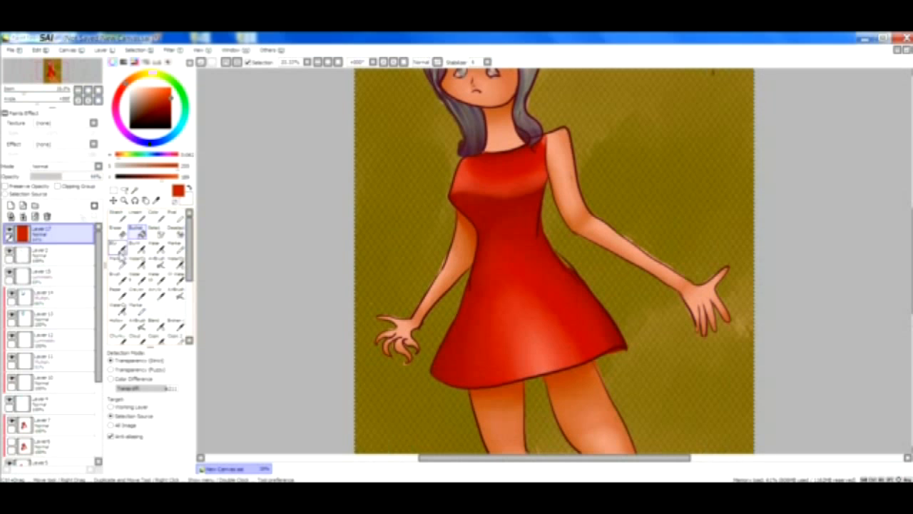
left_click(116, 230)
left_click_drag(558, 158, 576, 208)
mouse_move(560, 149)
left_mouse_down()
mouse_move(576, 209)
mouse_move(572, 202)
left_mouse_up()
mouse_move(615, 243)
left_mouse_down()
mouse_move(657, 271)
mouse_move(588, 234)
mouse_move(628, 256)
left_mouse_up()
mouse_move(523, 334)
left_mouse_down()
mouse_move(509, 309)
mouse_move(527, 357)
mouse_move(543, 365)
mouse_move(538, 321)
left_mouse_up()
mouse_move(462, 265)
left_mouse_down()
mouse_move(436, 293)
mouse_move(453, 277)
left_mouse_up()
left_click_drag(467, 179, 462, 172)
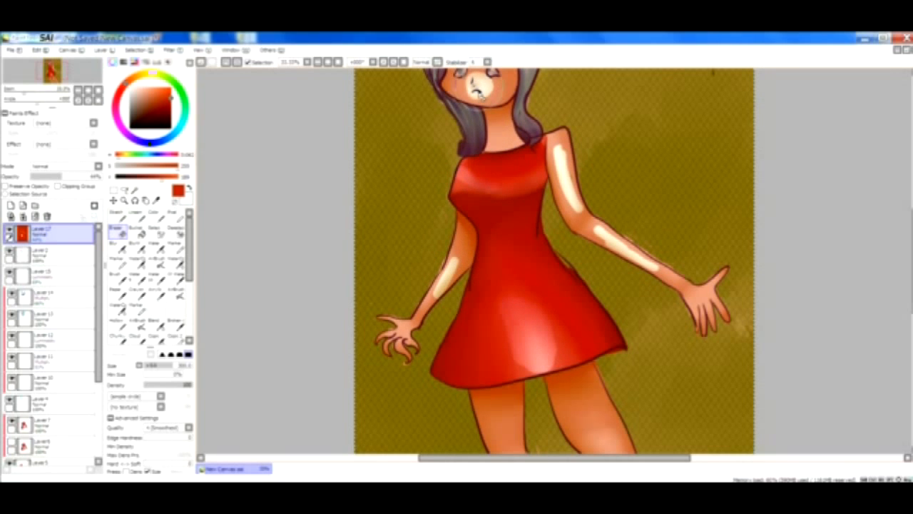
Step: Erase highlight patches from the red layer over both sides of the hair
scroll(910, 227, "up", 3)
scroll(909, 227, "up", 1)
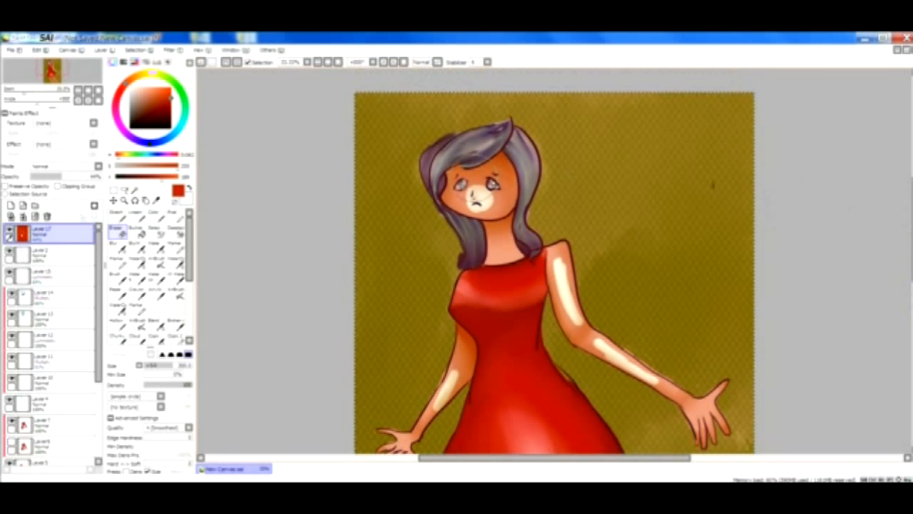
left_click_drag(511, 137, 533, 200)
mouse_move(451, 140)
left_mouse_down()
mouse_move(432, 177)
mouse_move(452, 146)
mouse_move(444, 142)
left_mouse_up()
Step: Soften the erased highlights on the hair, face, arms and dress with the Blur brush
left_click(118, 246)
mouse_move(516, 141)
left_mouse_down()
mouse_move(533, 198)
mouse_move(512, 137)
left_mouse_up()
mouse_move(479, 183)
left_mouse_down()
mouse_move(476, 204)
mouse_move(478, 191)
left_mouse_up()
mouse_move(556, 251)
left_mouse_down()
mouse_move(576, 323)
mouse_move(664, 389)
mouse_move(607, 346)
mouse_move(632, 364)
left_mouse_up()
mouse_move(432, 412)
left_mouse_down()
mouse_move(452, 391)
mouse_move(436, 413)
left_mouse_up()
scroll(856, 271, "down", 5)
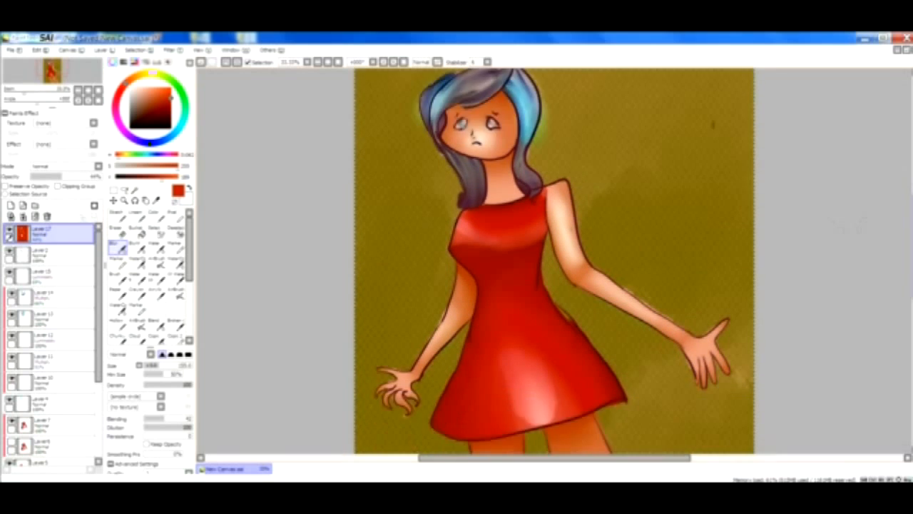
left_click_drag(518, 222, 557, 290)
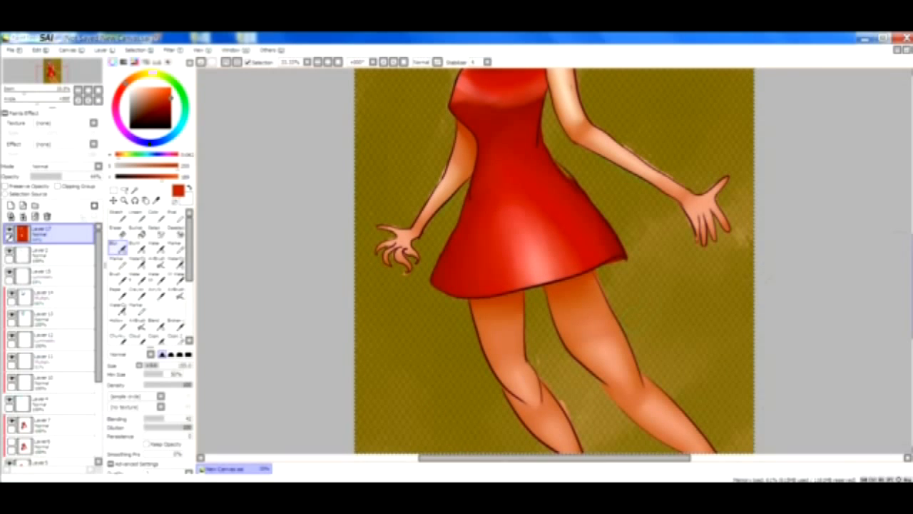
scroll(820, 257, "down", 2)
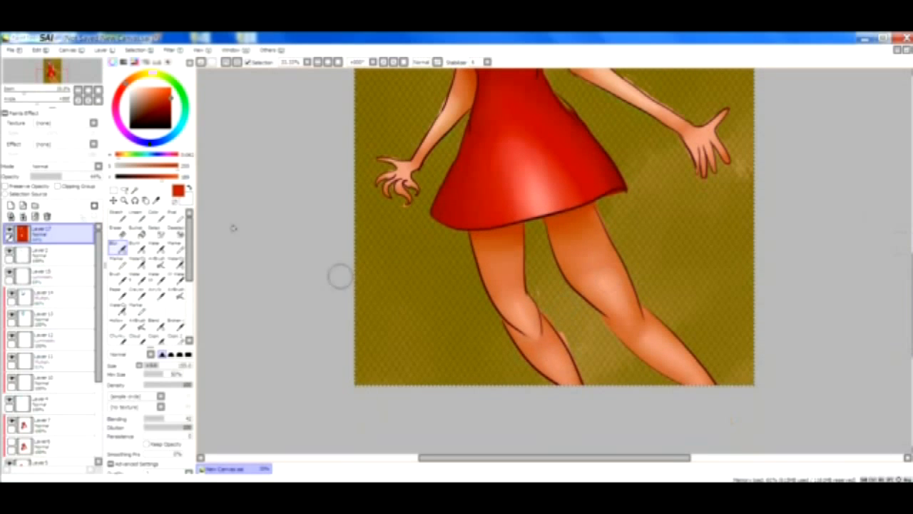
Step: Raise the red layer's opacity to 100% and try the Multiply blending mode
left_click(98, 91)
left_click(93, 178)
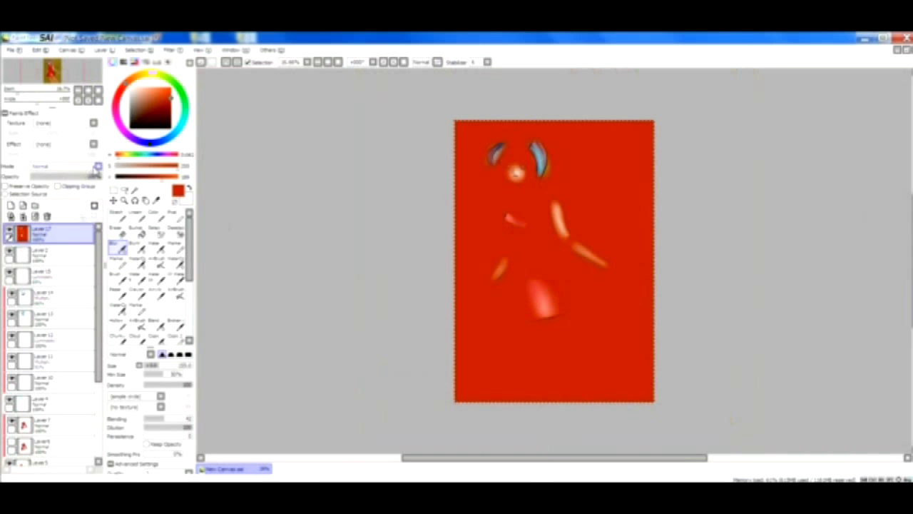
left_click(98, 166)
left_click(93, 182)
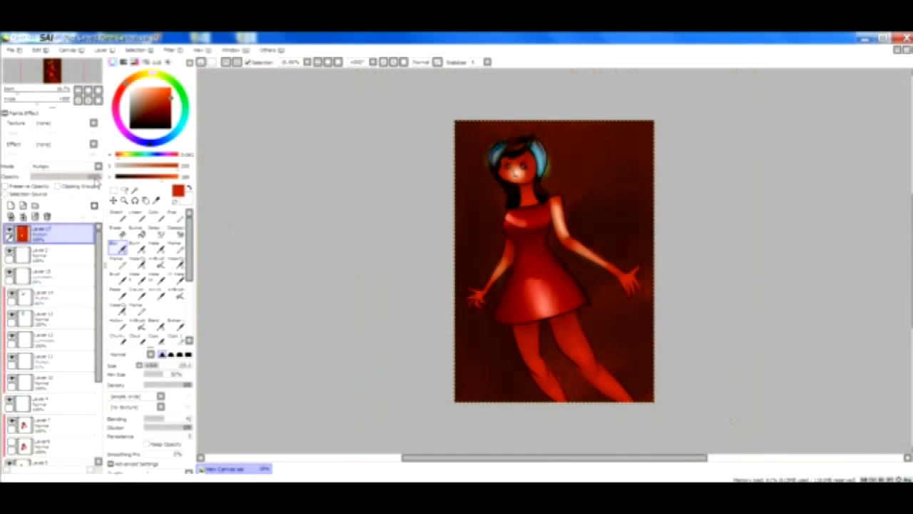
Step: Try the Screen, Overlay and Binary Color blending modes on the red layer
left_click(96, 169)
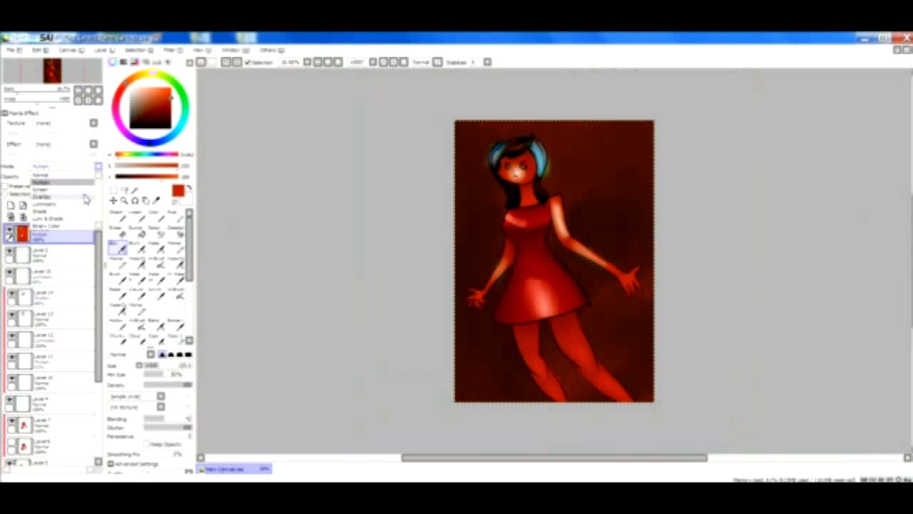
left_click(91, 192)
left_click(98, 166)
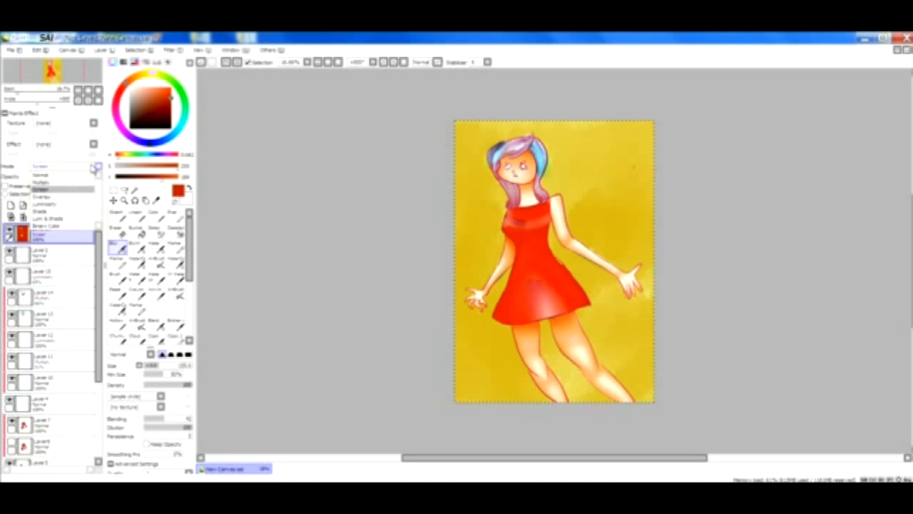
left_click(91, 202)
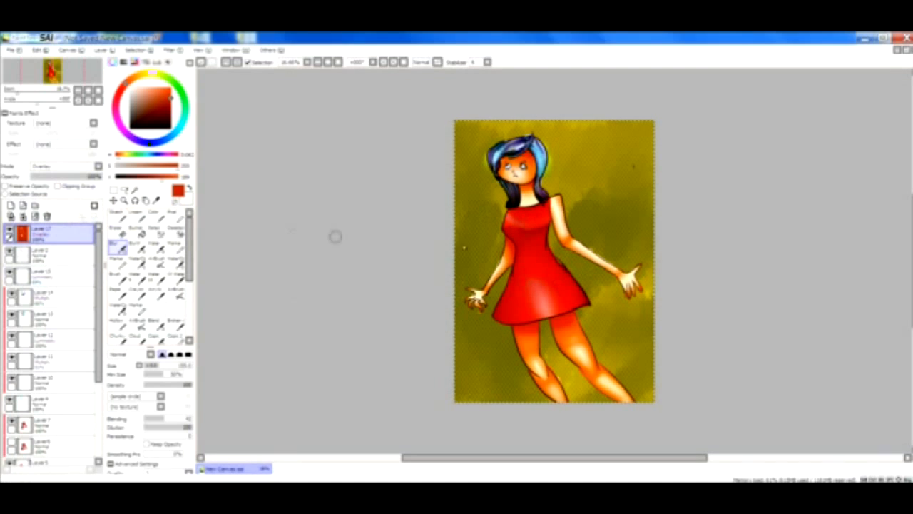
left_click(100, 168)
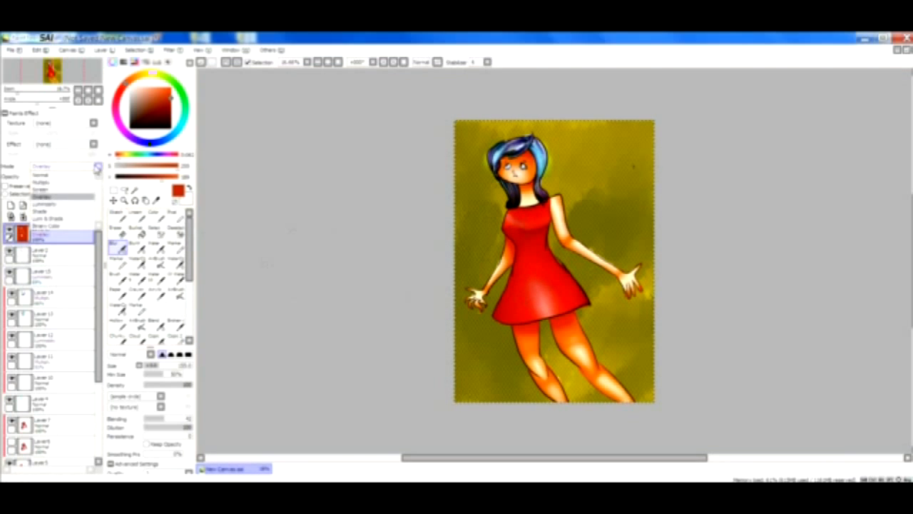
left_click(64, 226)
Step: Set the red layer's blending mode to Shade and lower its opacity to 0%
left_click(68, 168)
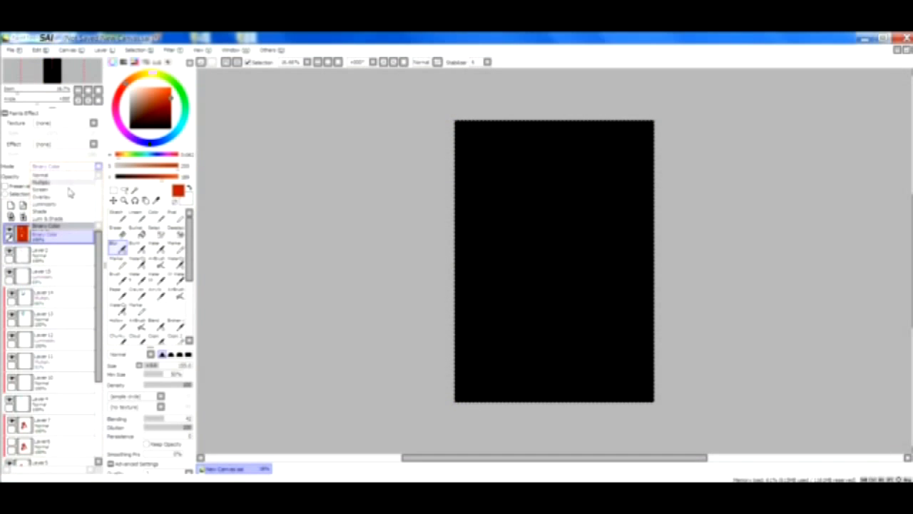
left_click(70, 211)
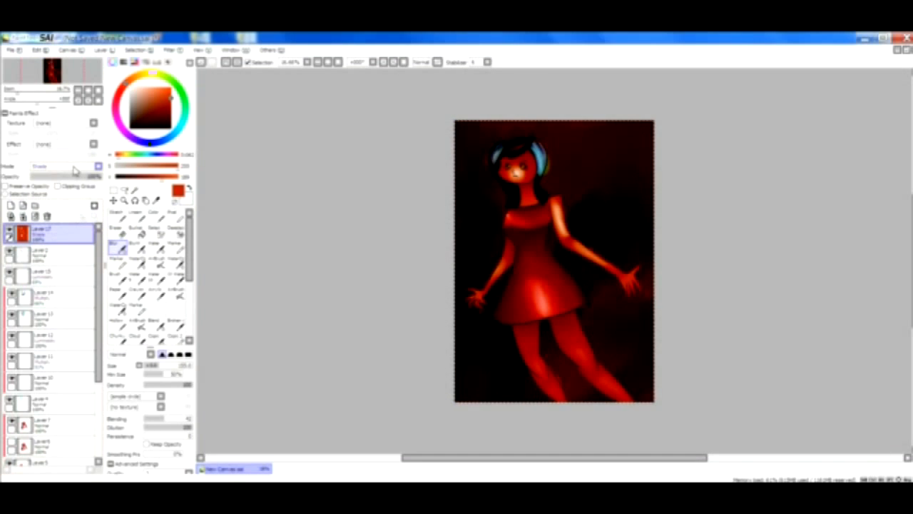
left_click_drag(84, 177, 122, 195)
mouse_move(68, 178)
left_mouse_down()
mouse_move(5, 194)
mouse_move(102, 193)
mouse_move(4, 201)
left_mouse_up()
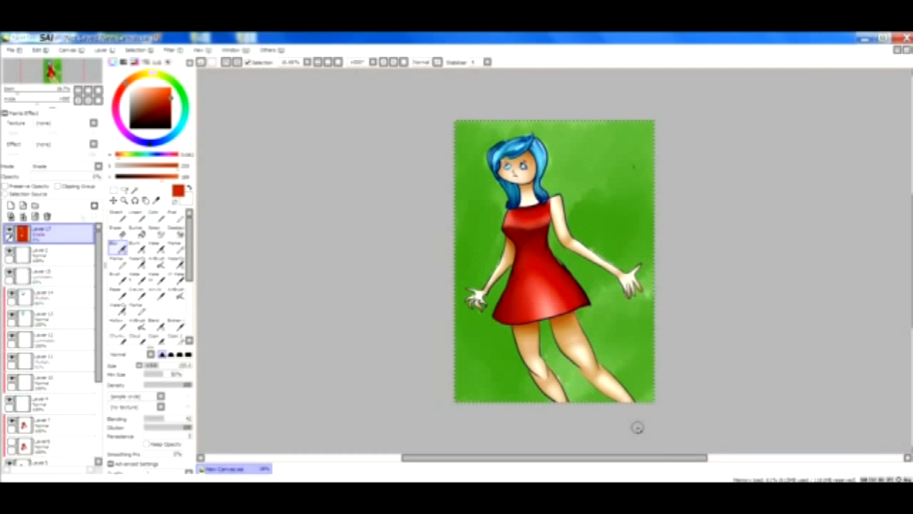
key("alt+Tab")
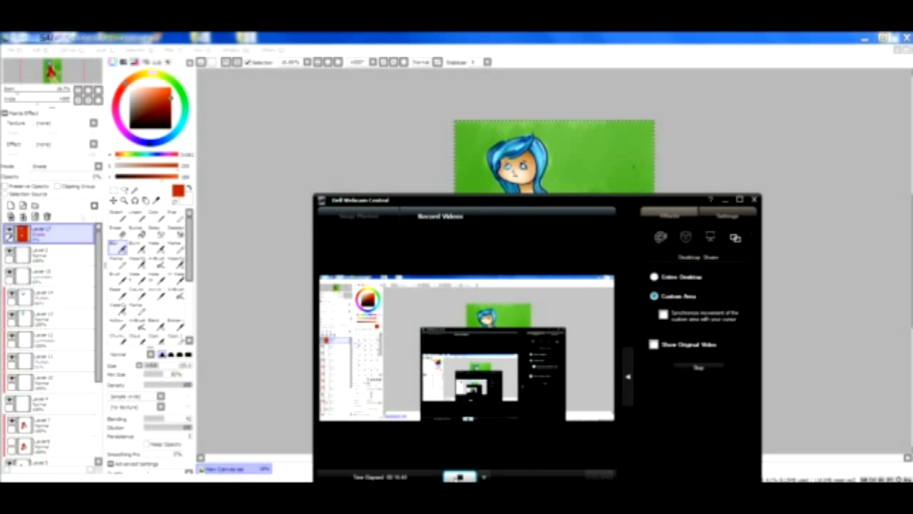
left_click(460, 477)
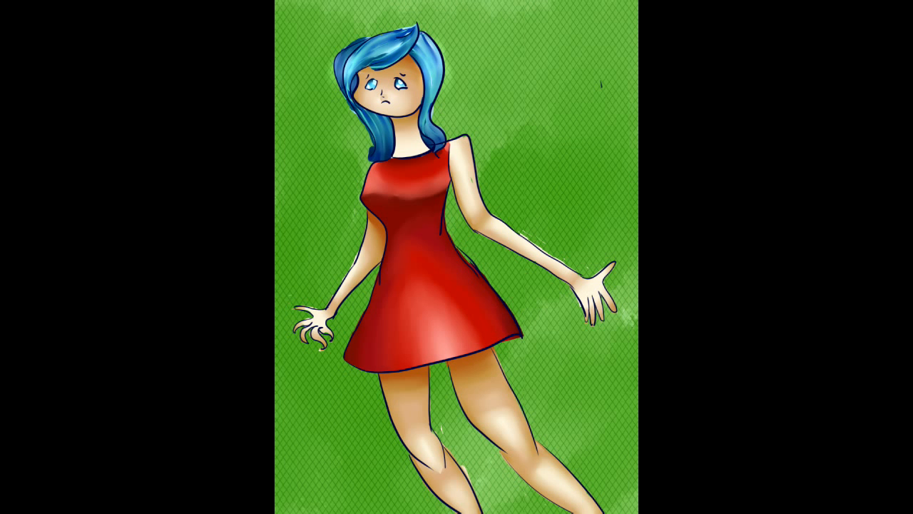